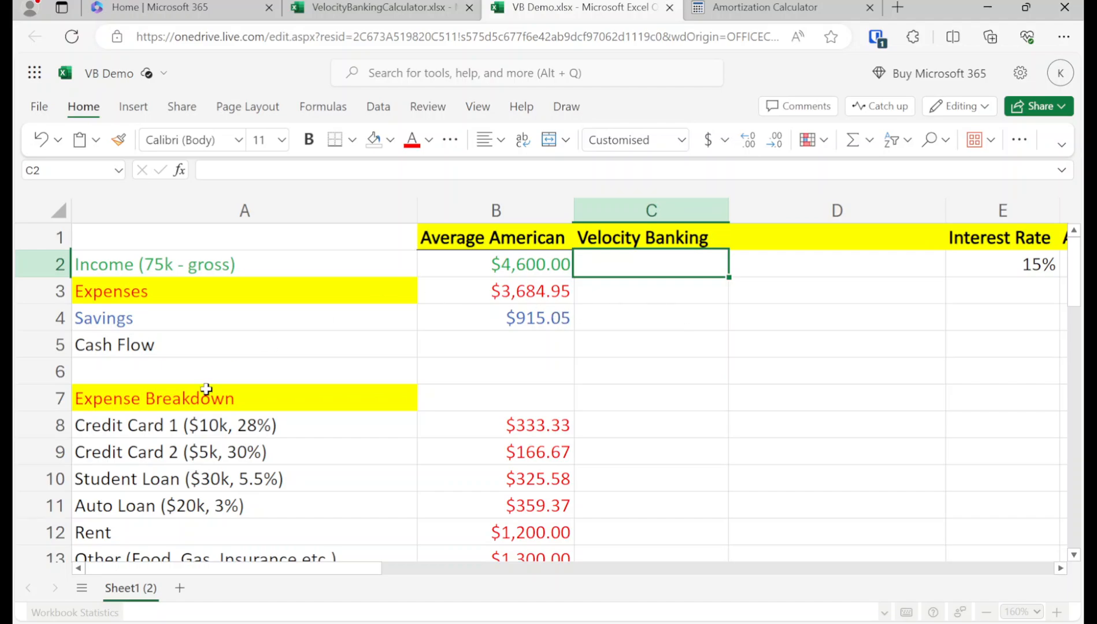
# Examine the debts in the Expense Breakdown, from Credit Card 1 to Auto Loan, and the Rent entry below them.
pyautogui.click(383, 418)
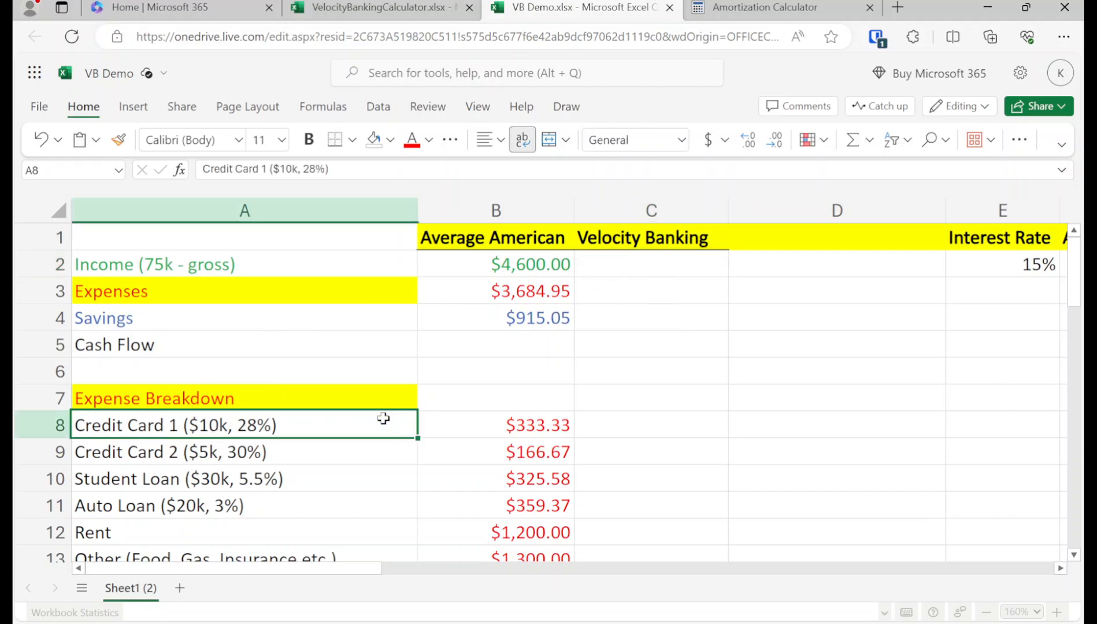
pyautogui.hotkey('shift', 'Down')
pyautogui.hotkey('shift', 'Down')
pyautogui.hotkey('shift', 'Down')
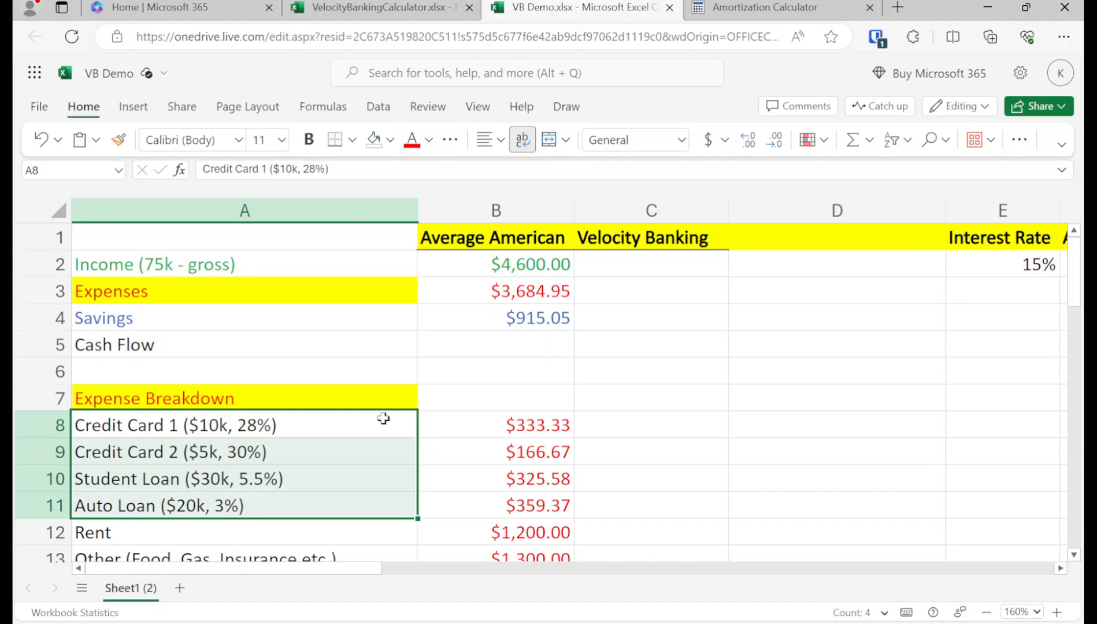
pyautogui.press('Down')
pyautogui.press('Down')
pyautogui.press('Down')
pyautogui.press('Down')
pyautogui.press('Down')
pyautogui.press('Down')
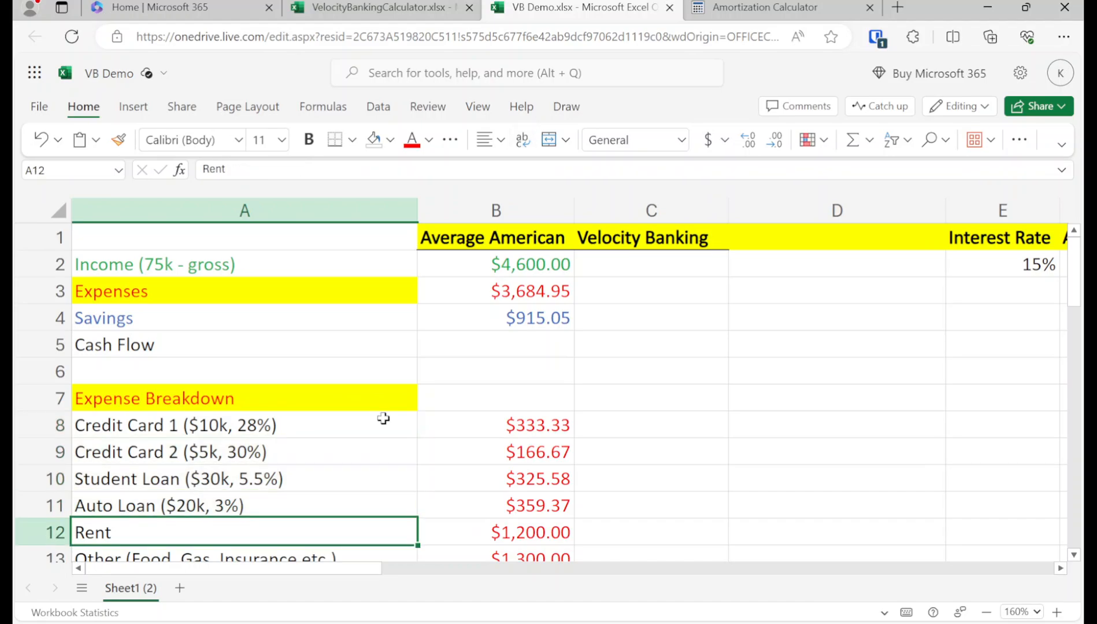
# Review the Average American income, expenses and savings figures in column B, including the formulas behind expenses and savings.
pyautogui.press('Up')
pyautogui.press('Up')
pyautogui.press('Up')
pyautogui.press('Up')
pyautogui.press('Up')
pyautogui.press('Up')
pyautogui.press('Up')
pyautogui.press('Up')
pyautogui.press('Up')
pyautogui.press('Up')
pyautogui.press('Up')
pyautogui.press('Up')
pyautogui.press('Up')
pyautogui.press('Right')
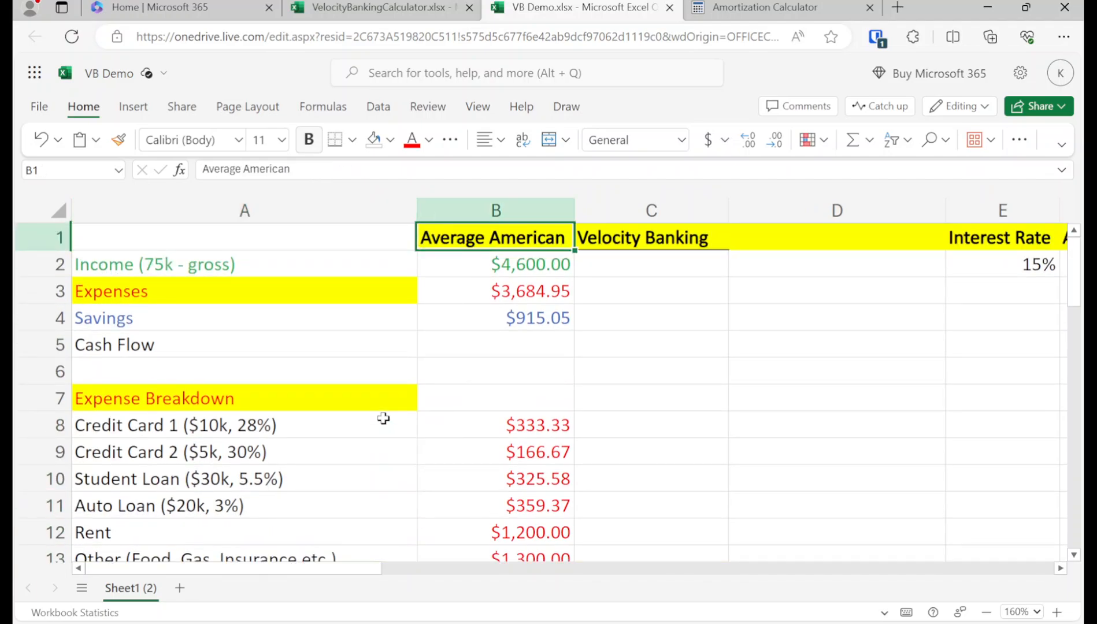
pyautogui.press('Down')
pyautogui.press('Down')
pyautogui.press('Down')
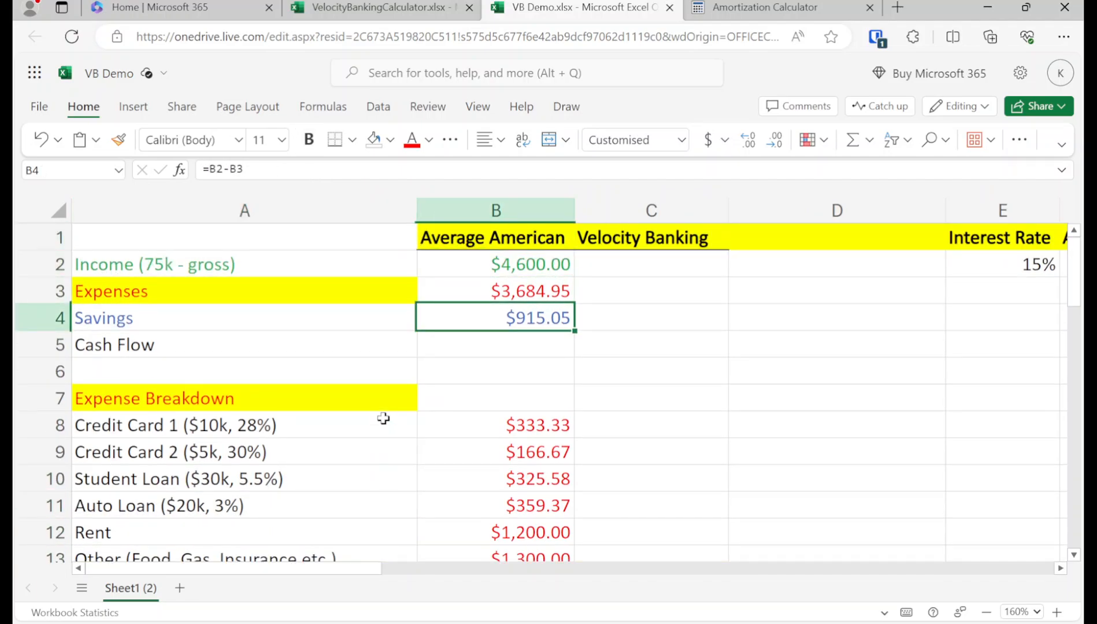
pyautogui.press('Up')
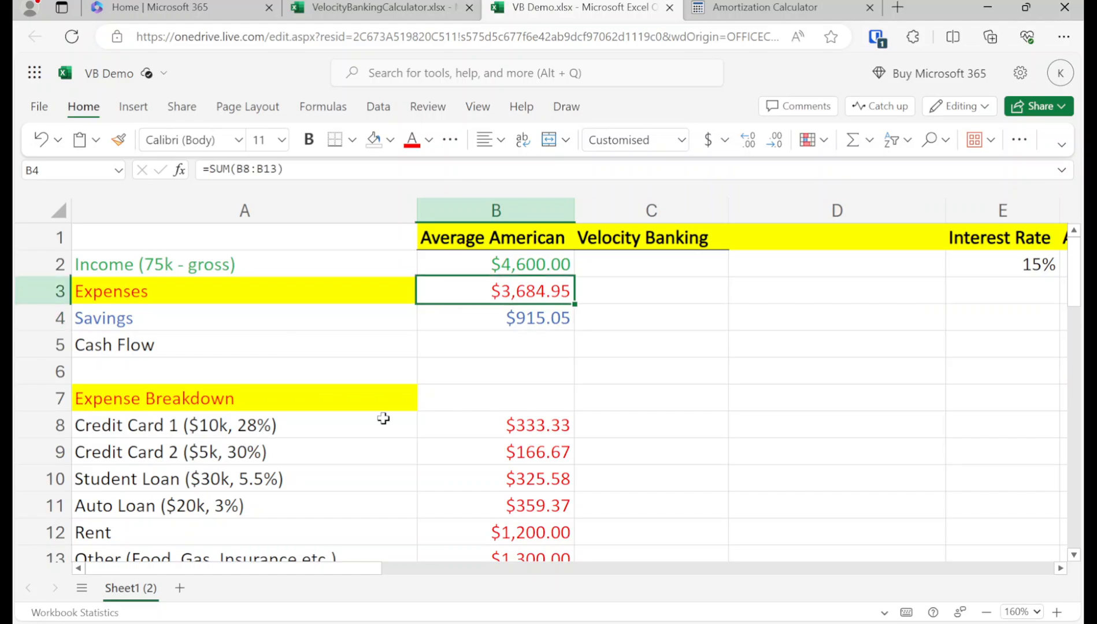
pyautogui.press('Up')
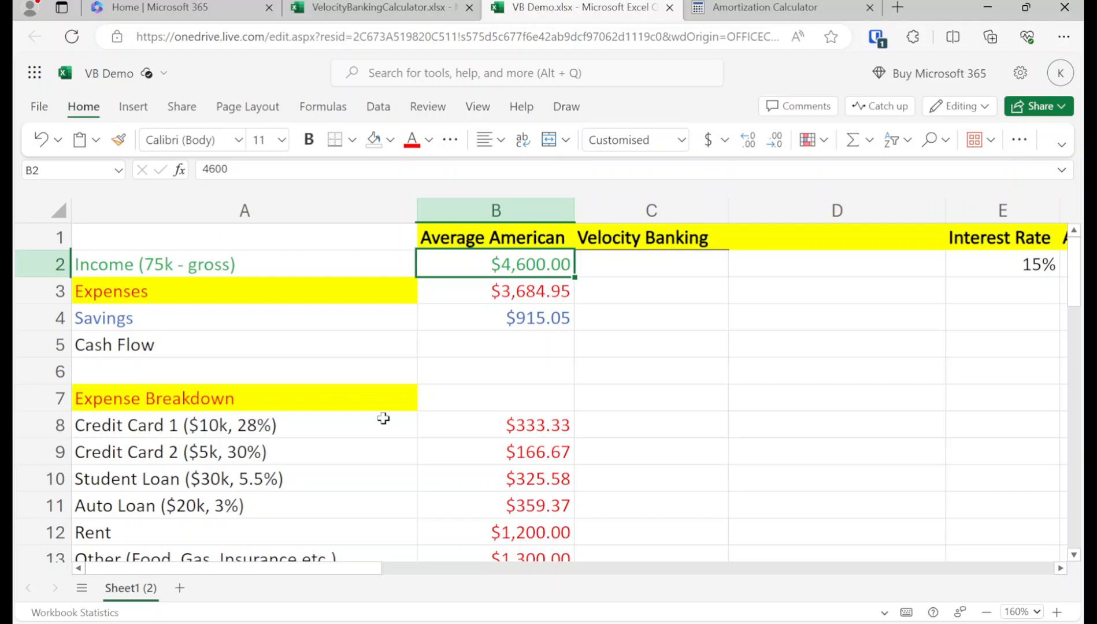
pyautogui.press('Down')
pyautogui.press('Down')
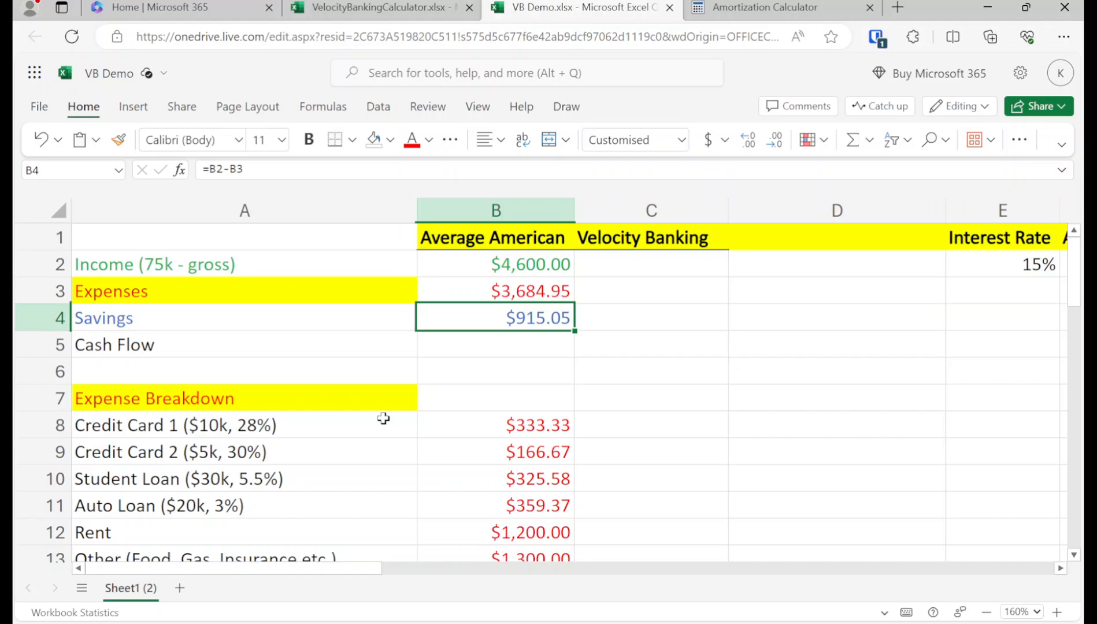
pyautogui.press('Up')
pyautogui.press('Down')
pyautogui.press('Up')
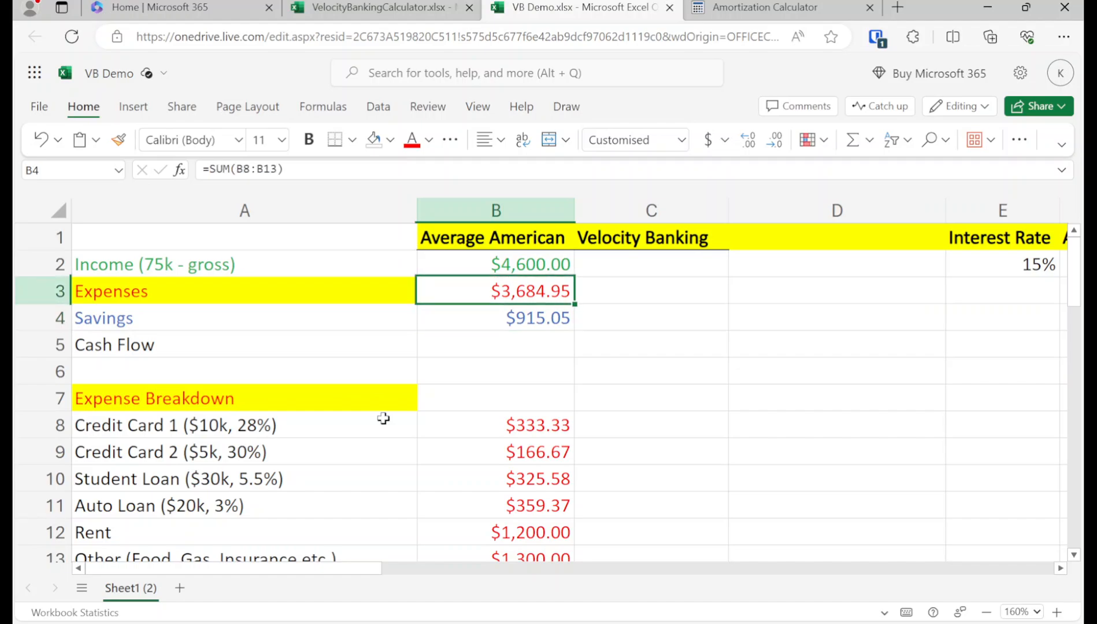
pyautogui.press('Up')
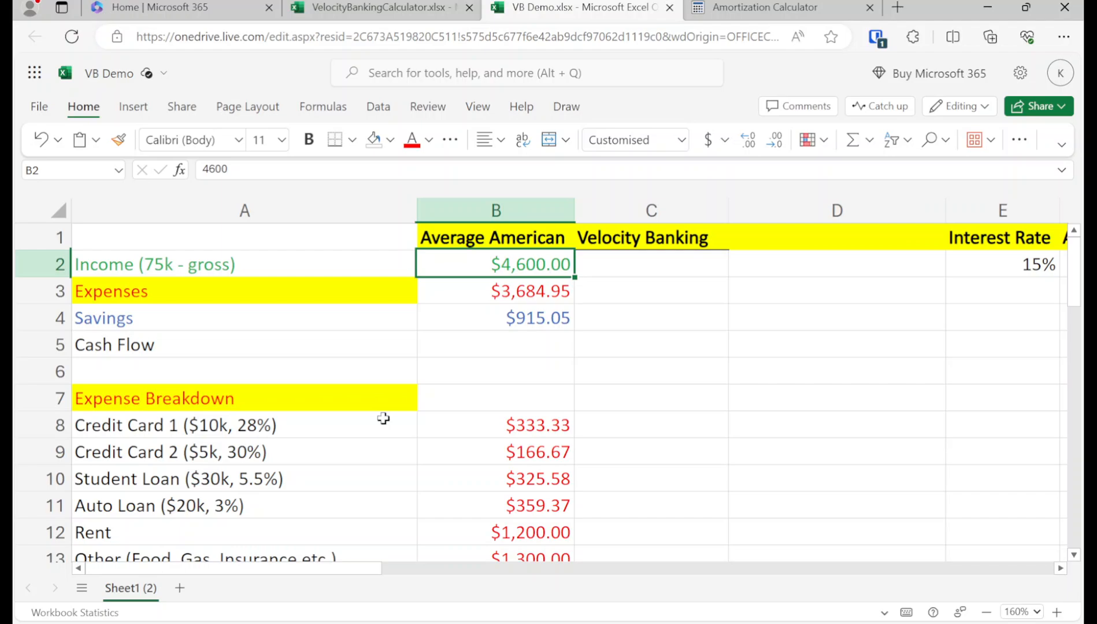
# Go through the Average American expense amounts down to the Budget entry in the Requirements list.
pyautogui.press('Down')
pyautogui.press('Down')
pyautogui.press('Down')
pyautogui.press('Down')
pyautogui.press('Down')
pyautogui.press('Down')
pyautogui.press('Down')
pyautogui.press('Down')
pyautogui.press('Down')
pyautogui.press('Down')
pyautogui.press('Down')
pyautogui.press('Down')
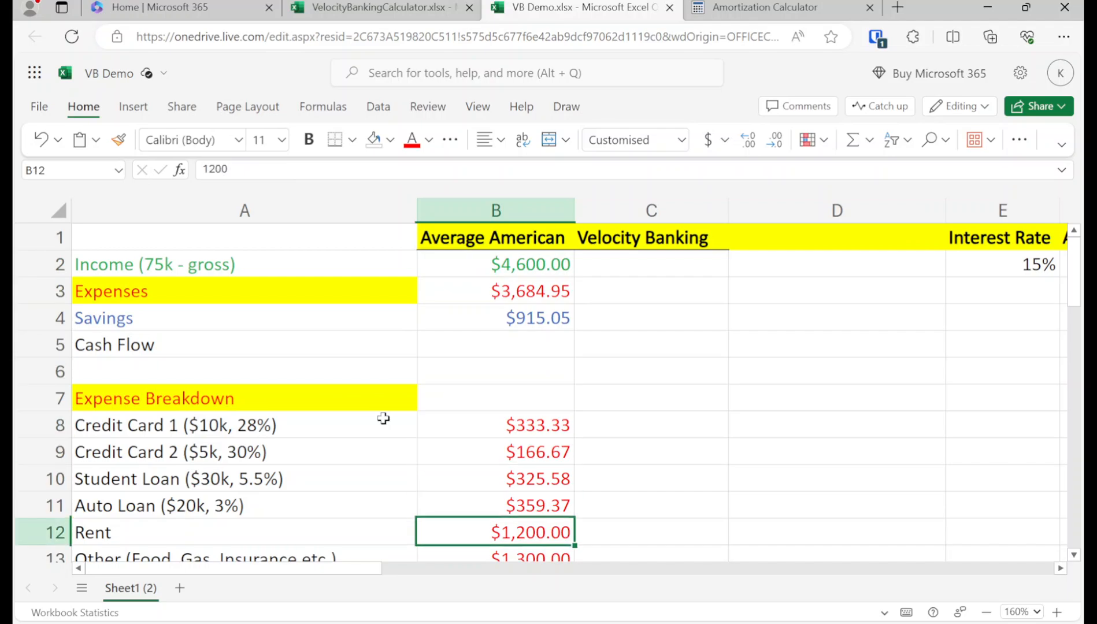
pyautogui.press('Down')
pyautogui.press('Right')
pyautogui.press('Down')
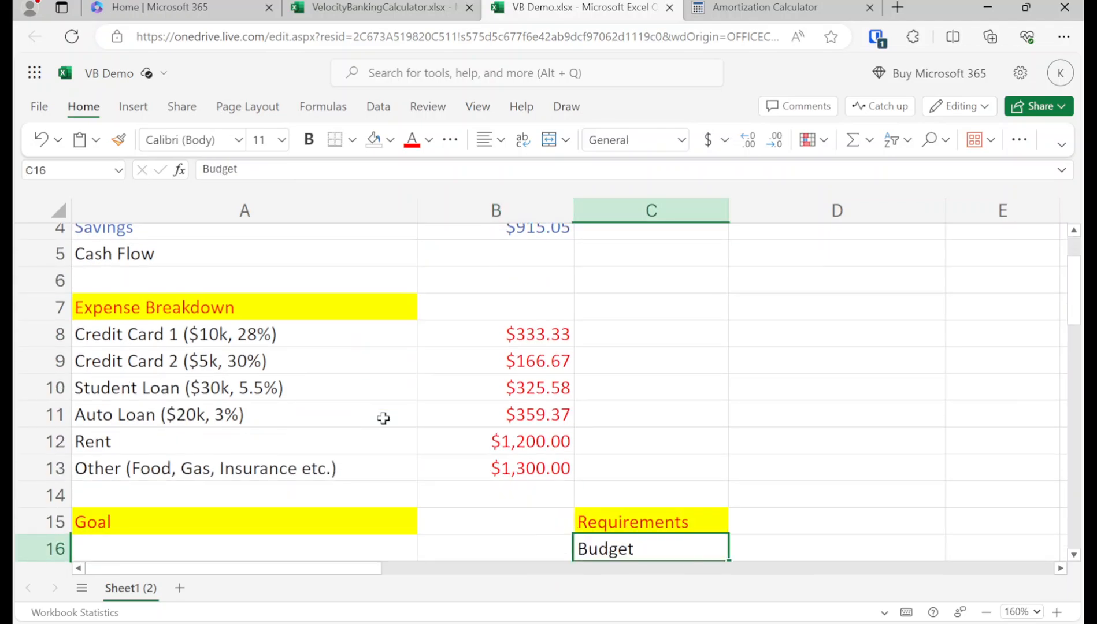
# Revisit the Average American income in B2, and read the Line of Credit - Operating Account entry under Requirements.
pyautogui.press('Left')
pyautogui.press('Up')
pyautogui.press('Up')
pyautogui.press('Up')
pyautogui.press('Up')
pyautogui.press('Up')
pyautogui.press('Up')
pyautogui.press('Up')
pyautogui.press('Up')
pyautogui.press('Up')
pyautogui.press('Up')
pyautogui.press('Up')
pyautogui.press('Up')
pyautogui.press('Up')
pyautogui.press('Up')
pyautogui.press('Up')
pyautogui.press('Down')
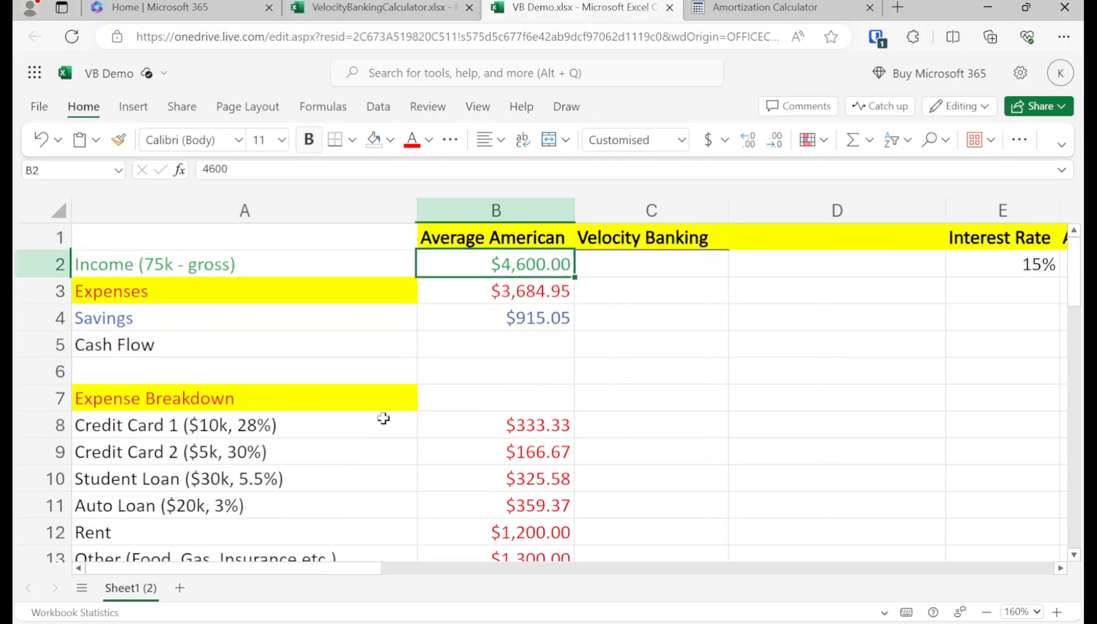
pyautogui.press('Down')
pyautogui.press('Down')
pyautogui.press('Down')
pyautogui.press('Down')
pyautogui.press('Down')
pyautogui.press('Down')
pyautogui.press('Down')
pyautogui.press('Down')
pyautogui.press('Down')
pyautogui.press('Down')
pyautogui.press('Down')
pyautogui.press('Down')
pyautogui.press('Down')
pyautogui.press('Right')
pyautogui.press('Down')
pyautogui.press('Down')
pyautogui.press('Down')
pyautogui.press('Down')
pyautogui.press('Up')
pyautogui.press('Up')
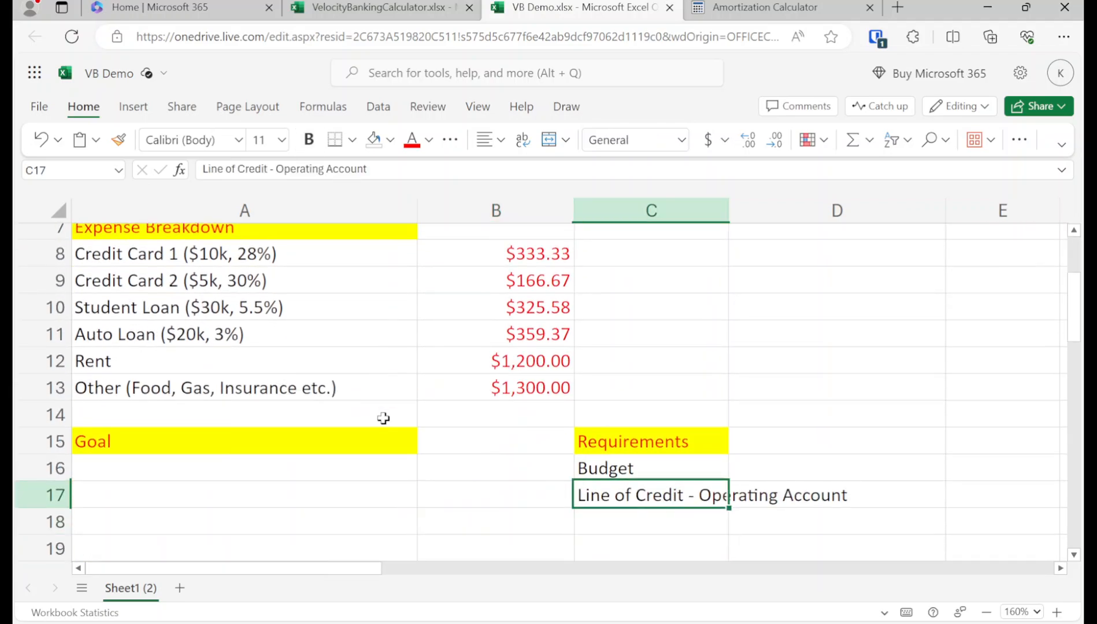
# Examine the Credit Card 1 and Credit Card 2 entries with their balances and rates in the Expense Breakdown.
pyautogui.press('Left')
pyautogui.press('Up')
pyautogui.press('Up')
pyautogui.press('Up')
pyautogui.press('Up')
pyautogui.press('Up')
pyautogui.press('Up')
pyautogui.press('Up')
pyautogui.press('Up')
pyautogui.press('Up')
pyautogui.press('Up')
pyautogui.press('Up')
pyautogui.press('Up')
pyautogui.press('Up')
pyautogui.press('Up')
pyautogui.press('Up')
pyautogui.press('Up')
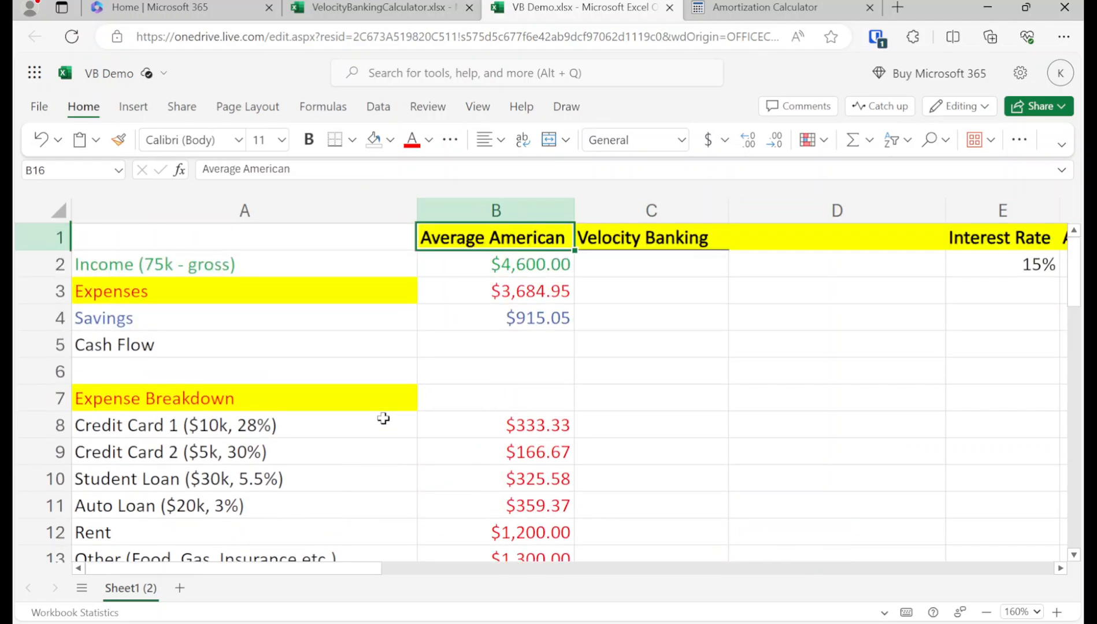
pyautogui.press('Left')
pyautogui.press('Down')
pyautogui.press('Down')
pyautogui.press('Down')
pyautogui.press('Down')
pyautogui.press('Down')
pyautogui.press('Down')
pyautogui.press('Down')
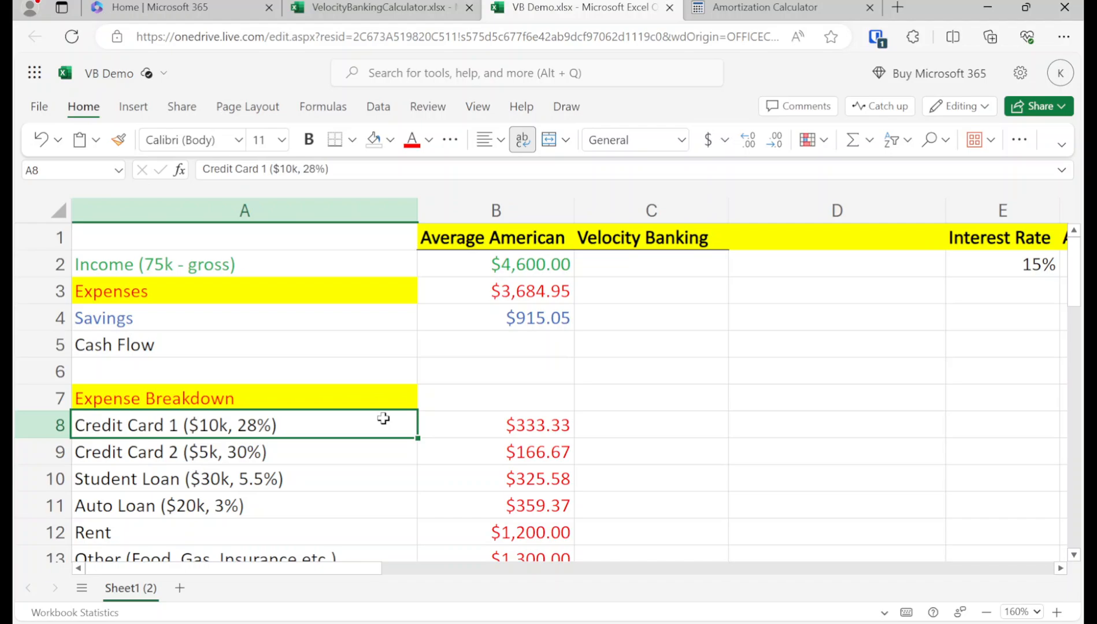
pyautogui.hotkey('shift', 'Down')
pyautogui.press('Up')
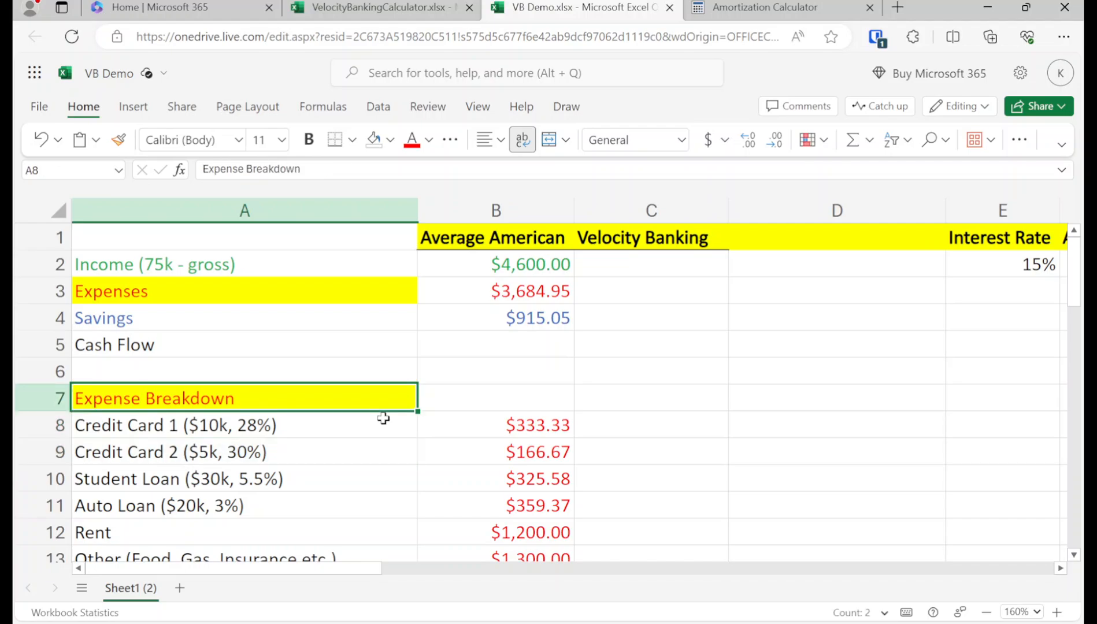
pyautogui.press('Down')
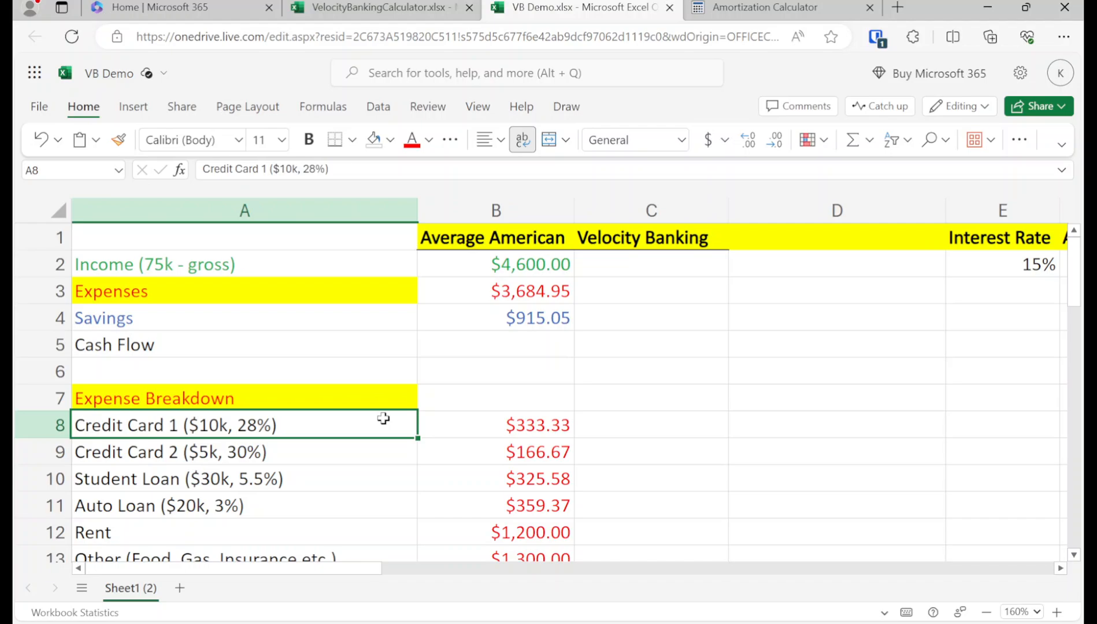
pyautogui.press('Down')
pyautogui.press('Up')
# Set the line of credit's Available Limit in F2 to $20,000.
pyautogui.press('Right')
pyautogui.press('Right')
pyautogui.press('Right')
pyautogui.press('Right')
pyautogui.press('Up')
pyautogui.press('Up')
pyautogui.press('Up')
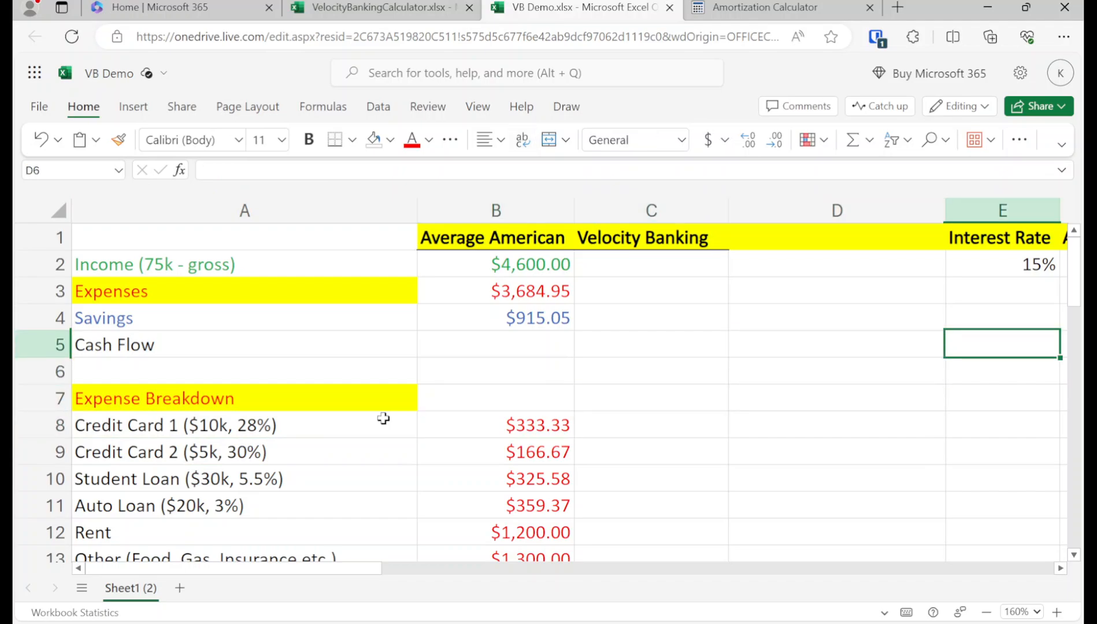
pyautogui.press('Up')
pyautogui.press('Right')
pyautogui.press('Up')
pyautogui.press('Up')
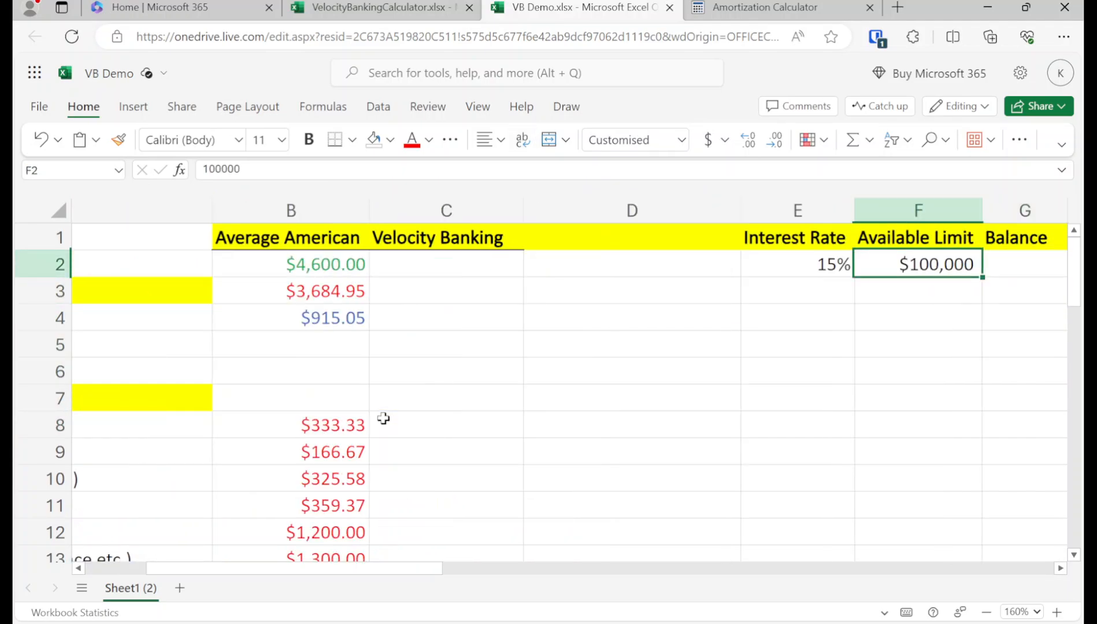
pyautogui.press('Delete')
pyautogui.write('20000')
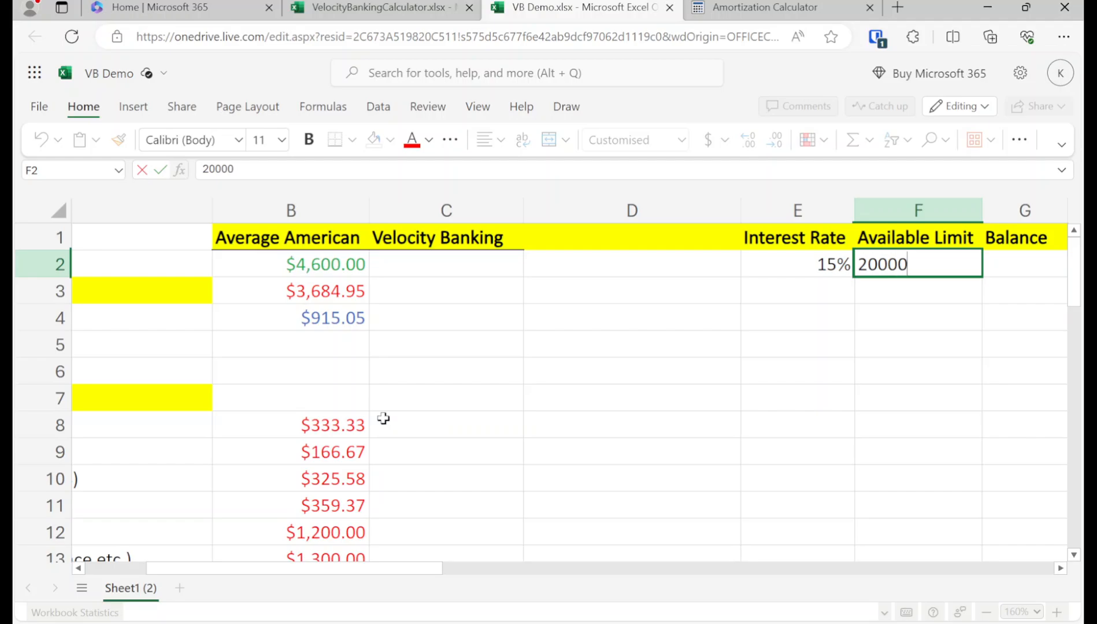
pyautogui.press('Return')
pyautogui.press('Left')
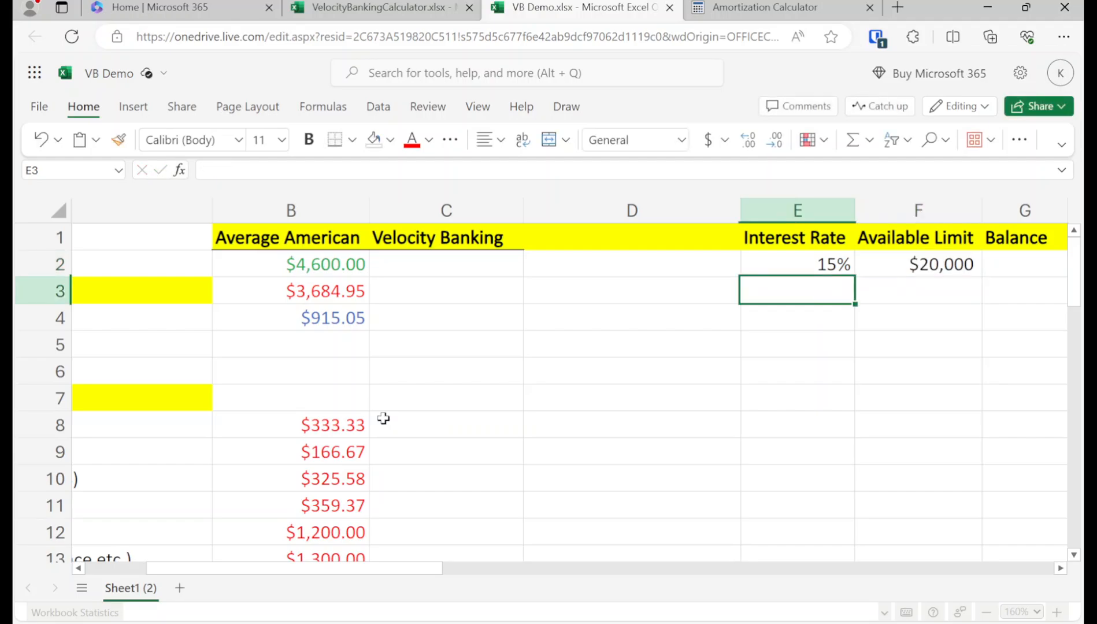
# Check the Credit Card 1 entry in A8 against the Available Limit of the line of credit.
pyautogui.press('Home')
pyautogui.press('Down')
pyautogui.press('Down')
pyautogui.press('Down')
pyautogui.press('Down')
pyautogui.press('Down')
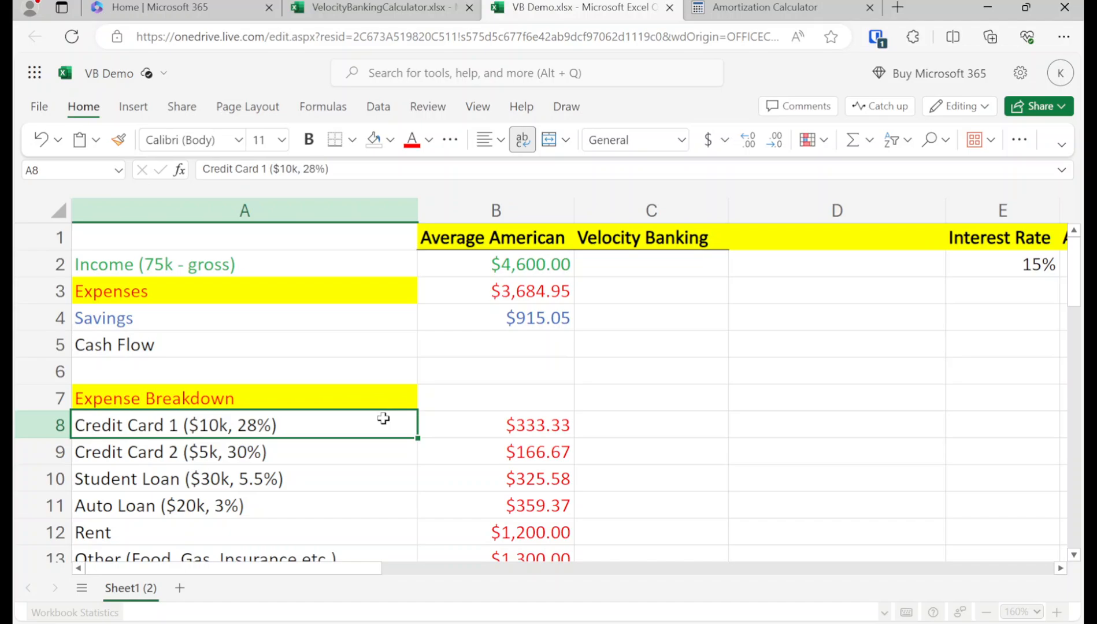
pyautogui.press('Right')
pyautogui.press('Right')
pyautogui.press('Up')
pyautogui.press('Right')
pyautogui.press('Up')
pyautogui.press('Up')
pyautogui.press('Up')
pyautogui.press('Up')
pyautogui.press('Right')
pyautogui.press('Right')
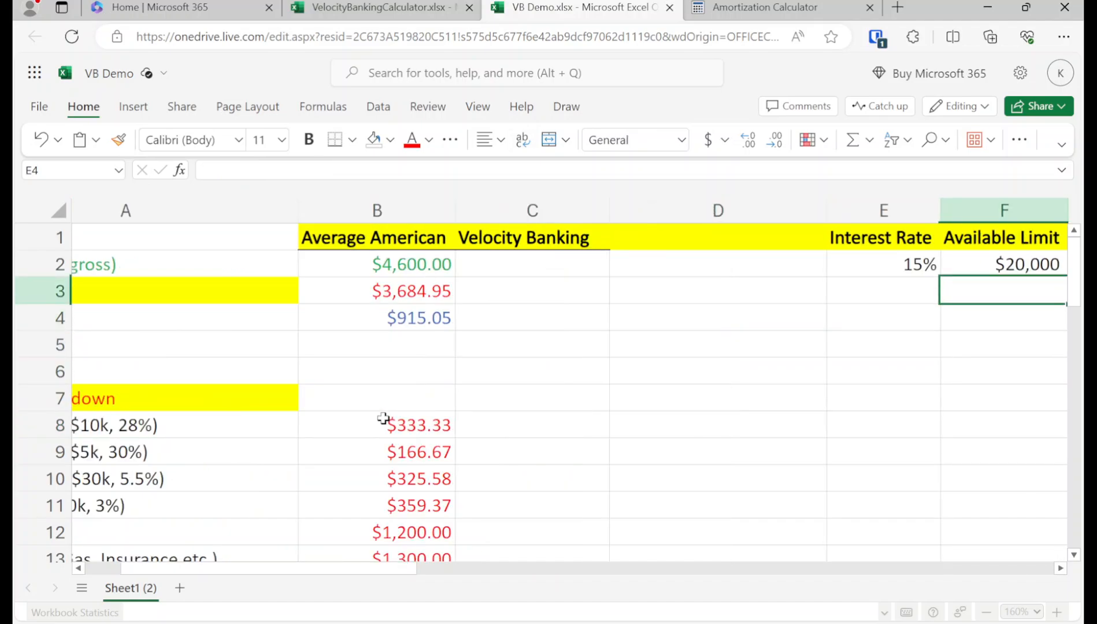
pyautogui.press('Left')
# Set the Velocity Banking income in C2 to $4,600.
pyautogui.press('Home')
pyautogui.press('Down')
pyautogui.press('Down')
pyautogui.press('Down')
pyautogui.press('Right')
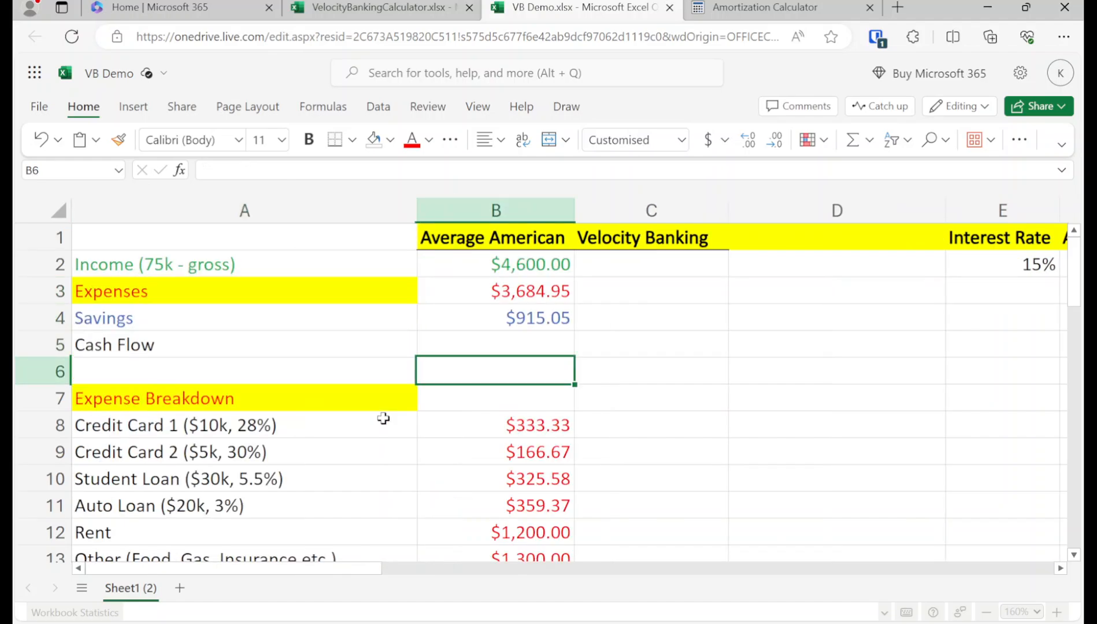
pyautogui.press('Up')
pyautogui.press('Up')
pyautogui.press('Up')
pyautogui.press('Up')
pyautogui.press('Right')
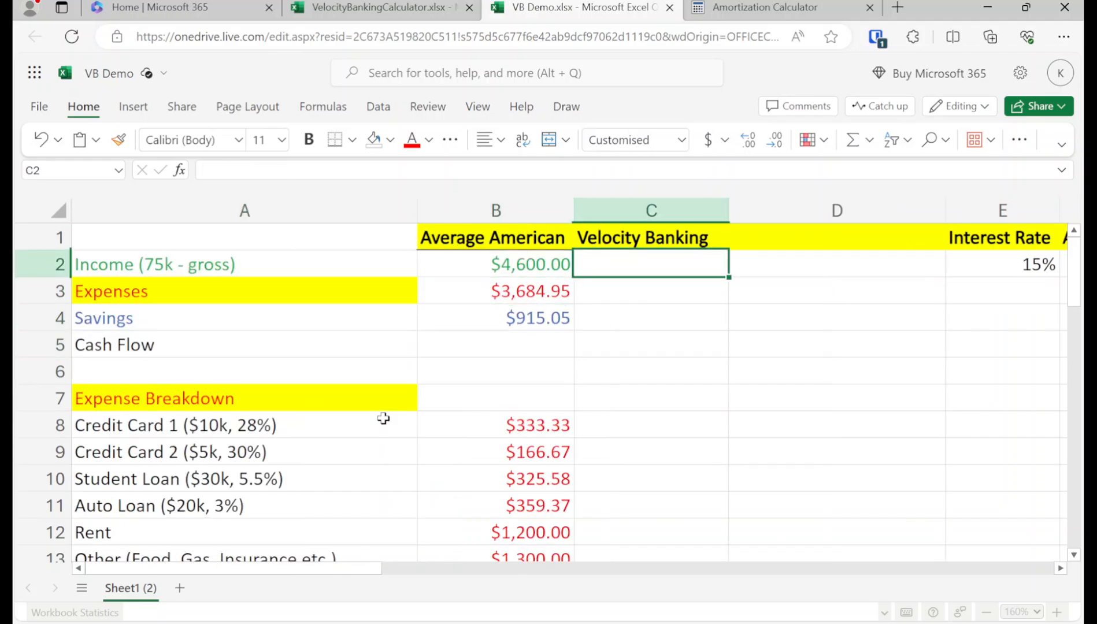
pyautogui.write('4')
pyautogui.press('BackSpace')
pyautogui.write('4,60')
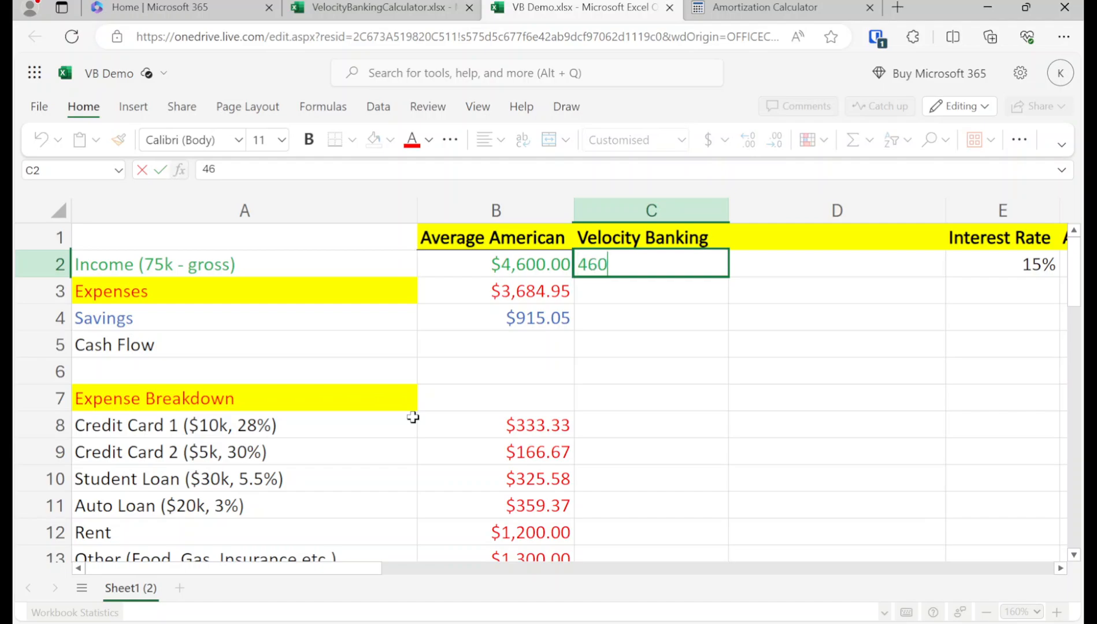
pyautogui.write('0')
pyautogui.press('Return')
# Set the Velocity Banking savings in C4 to $0.
pyautogui.press('Down')
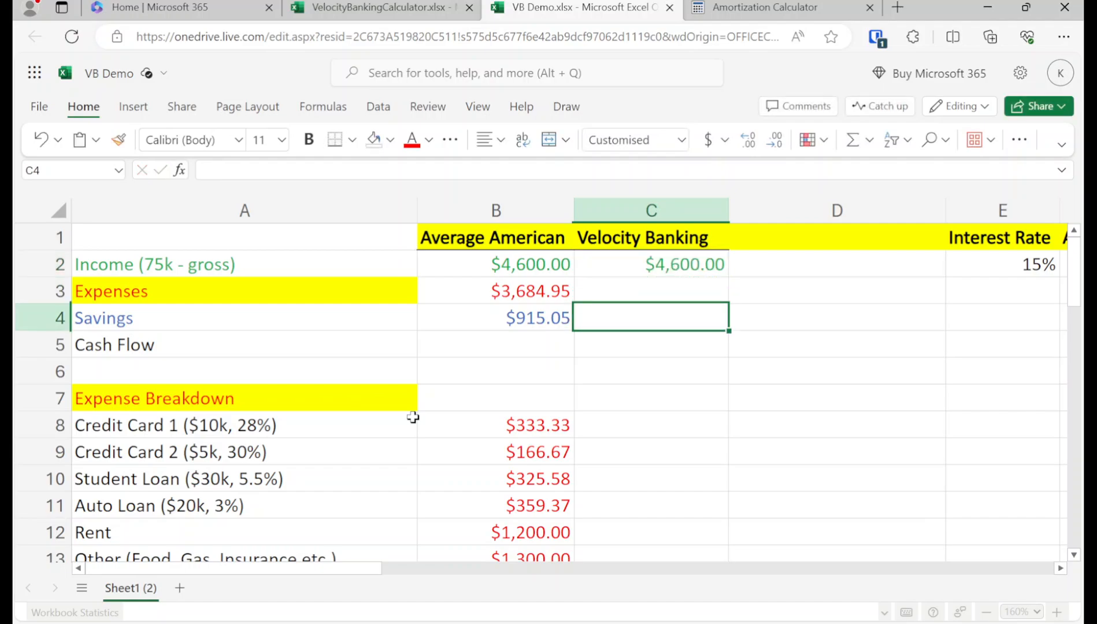
pyautogui.write('0')
pyautogui.press('Return')
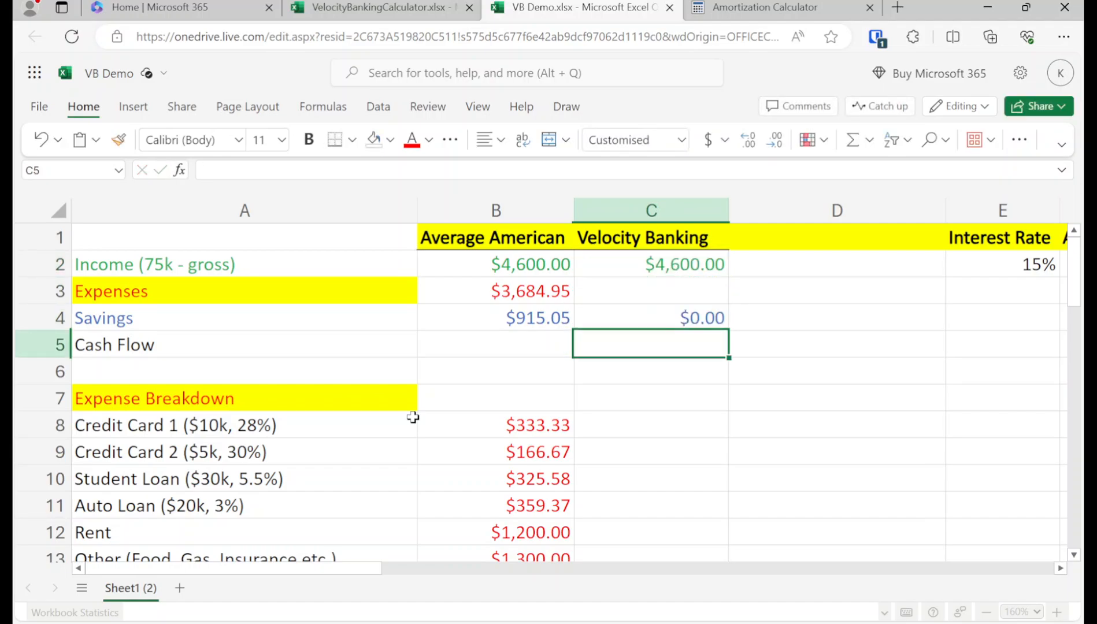
# Review the Velocity Banking savings and income, and the line of credit's Available Limit in F2.
pyautogui.press('Up')
pyautogui.press('Up')
pyautogui.press('Down')
pyautogui.press('Down')
pyautogui.press('Down')
pyautogui.press('Up')
pyautogui.press('Up')
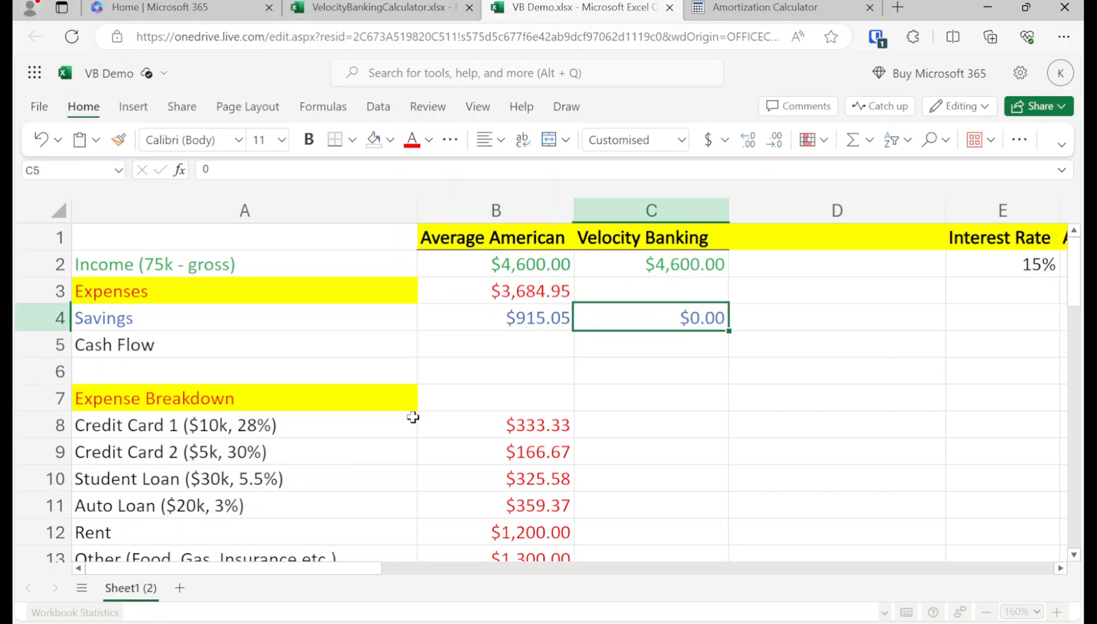
pyautogui.press('Up')
pyautogui.press('Up')
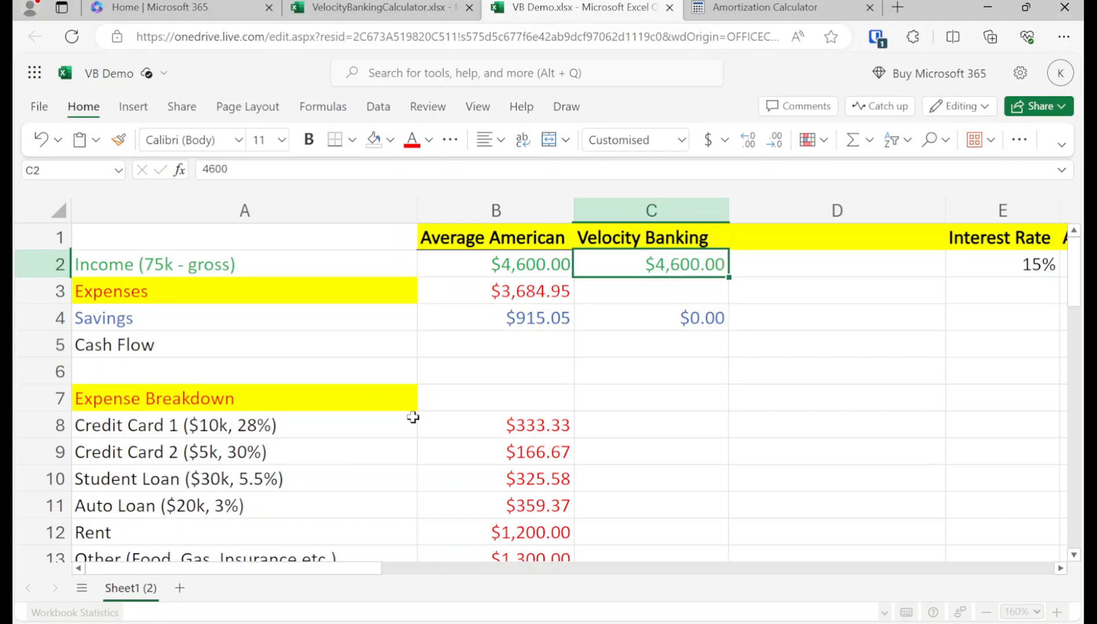
pyautogui.press('Right')
pyautogui.press('Right')
pyautogui.press('Right')
pyautogui.press('Right')
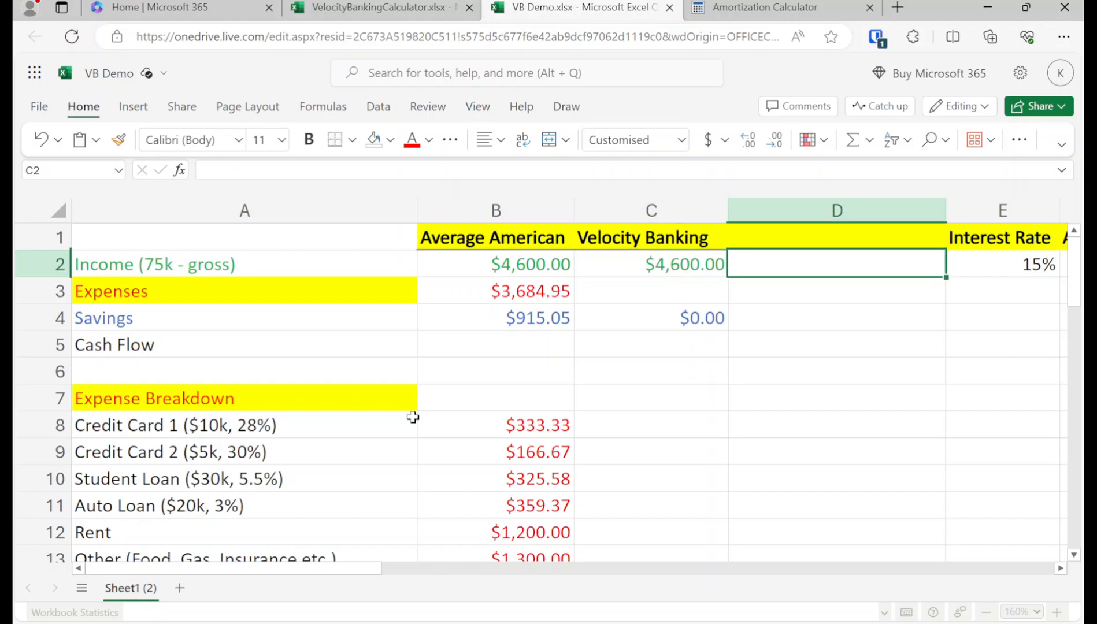
pyautogui.press('Left')
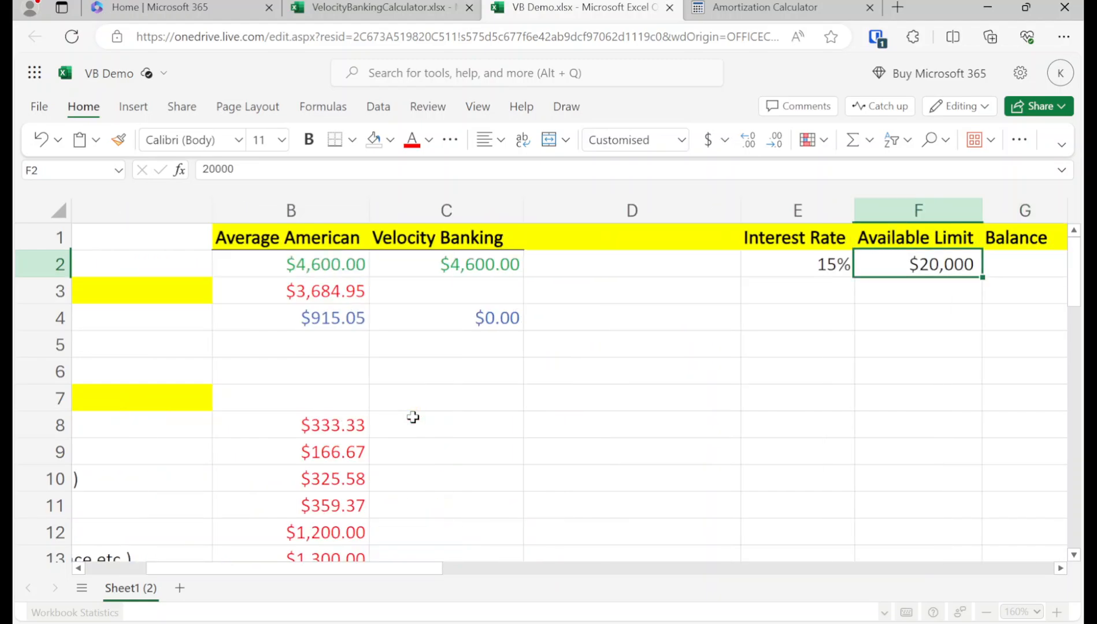
# Copy the Average American expense breakdown amounts in B8:B13 into the Velocity Banking column, starting at C8.
pyautogui.press('Home')
pyautogui.press('Right')
pyautogui.press('Down')
pyautogui.press('Down')
pyautogui.press('Right')
pyautogui.press('Up')
pyautogui.press('Down')
pyautogui.press('Down')
pyautogui.press('Down')
pyautogui.press('Down')
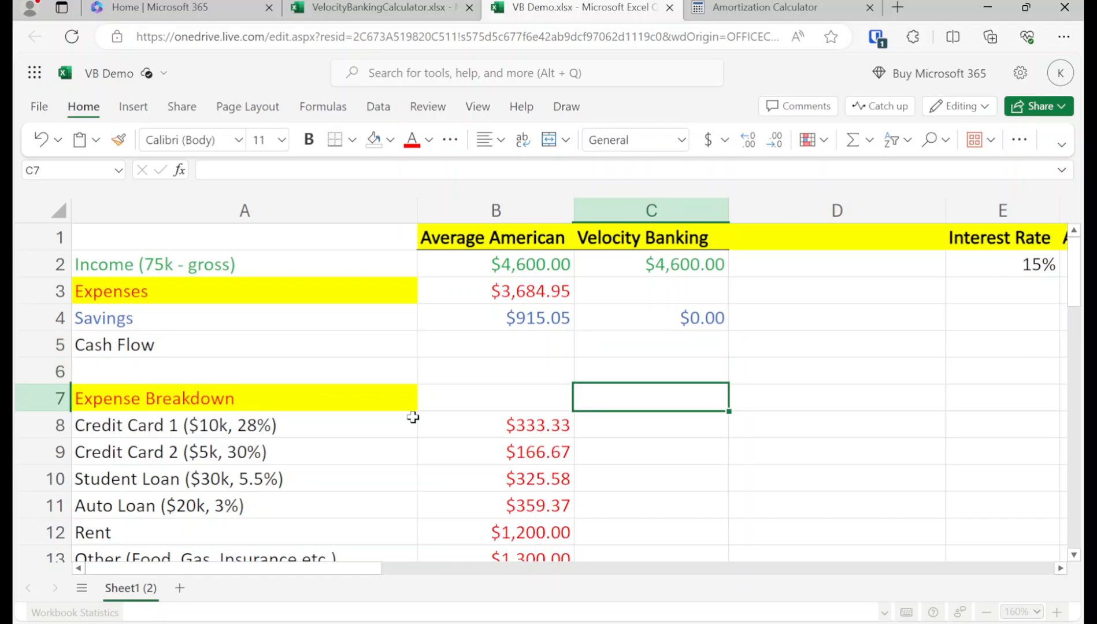
pyautogui.press('Down')
pyautogui.press('Down')
pyautogui.press('Left')
pyautogui.press('Up')
pyautogui.hotkey('shift', 'Down')
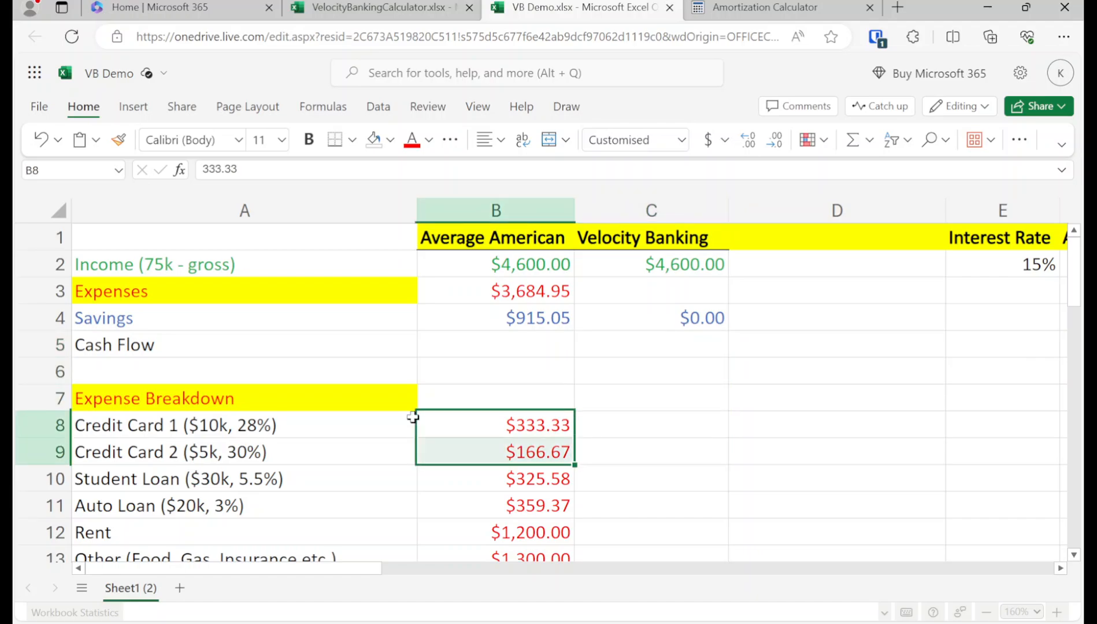
pyautogui.hotkey('shift', 'Down')
pyautogui.hotkey('shift', 'Down')
pyautogui.hotkey('shift', 'Down')
pyautogui.hotkey('shift', 'Down')
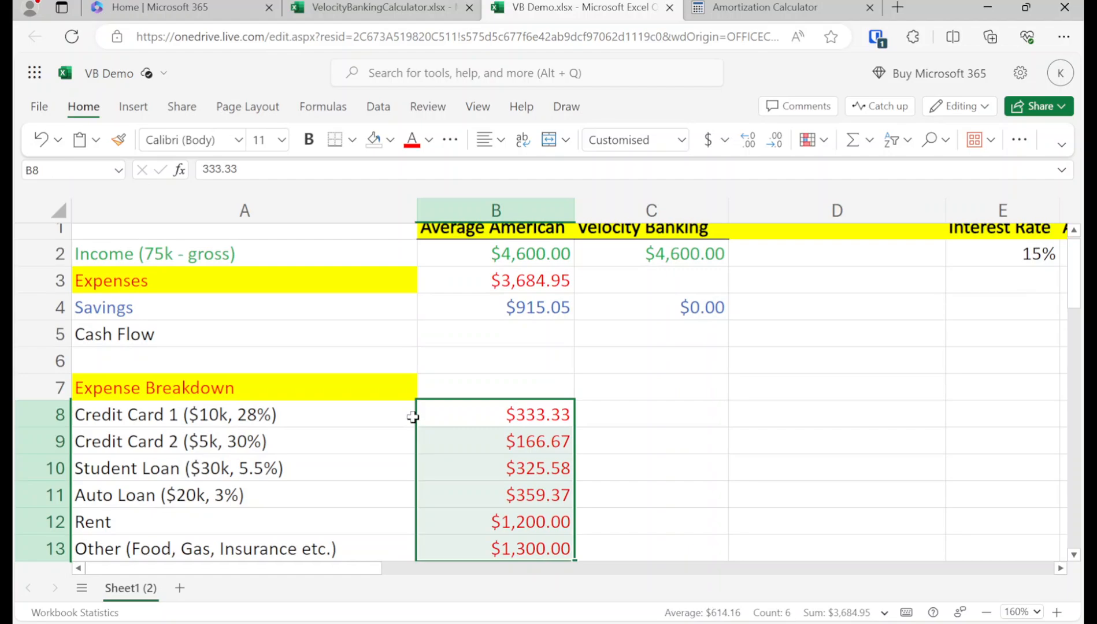
pyautogui.hotkey('ctrl', 'c')
pyautogui.press('Right')
pyautogui.hotkey('ctrl', 'v')
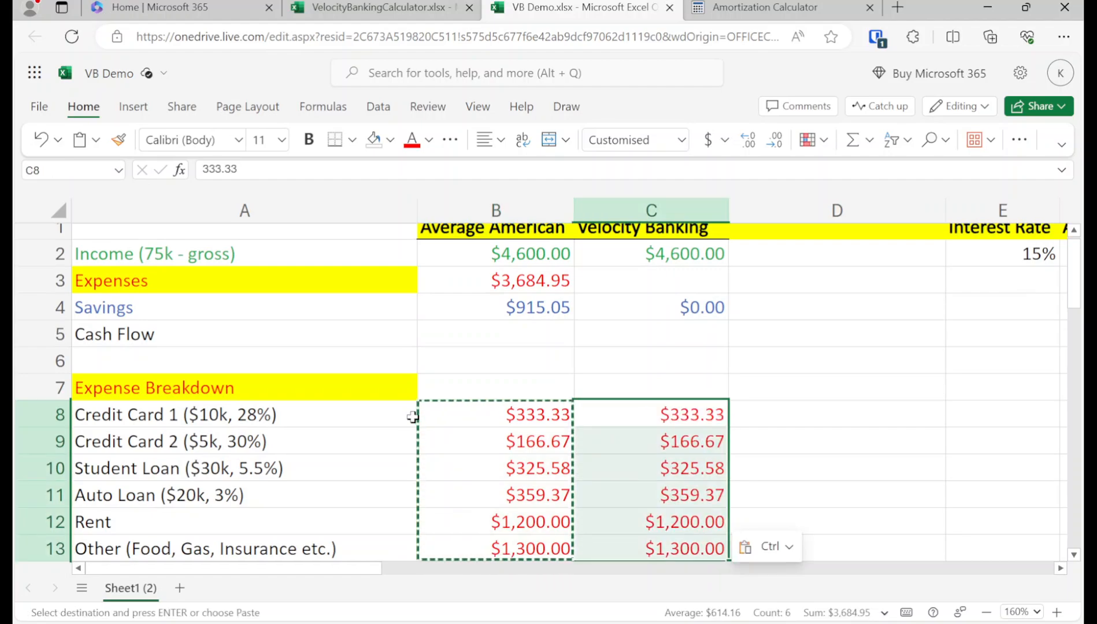
pyautogui.press('Up')
pyautogui.press('Up')
pyautogui.press('Up')
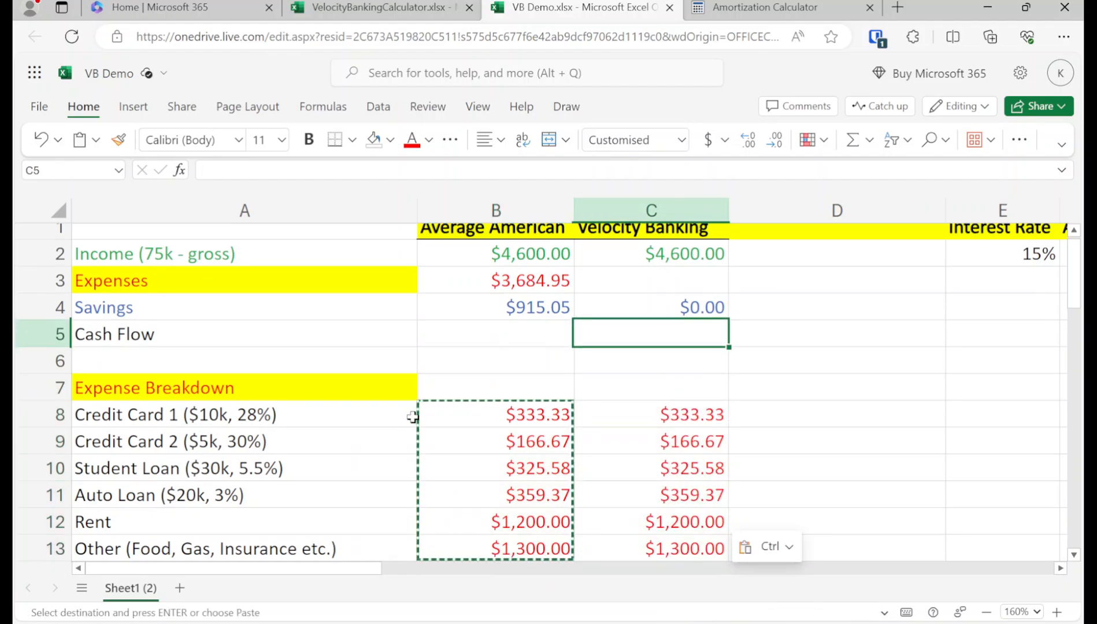
pyautogui.press('Escape')
# Check the credit card entries in the Expense Breakdown against the line of credit's Available Limit.
pyautogui.press('Left')
pyautogui.press('Left')
pyautogui.press('Down')
pyautogui.press('Down')
pyautogui.press('Down')
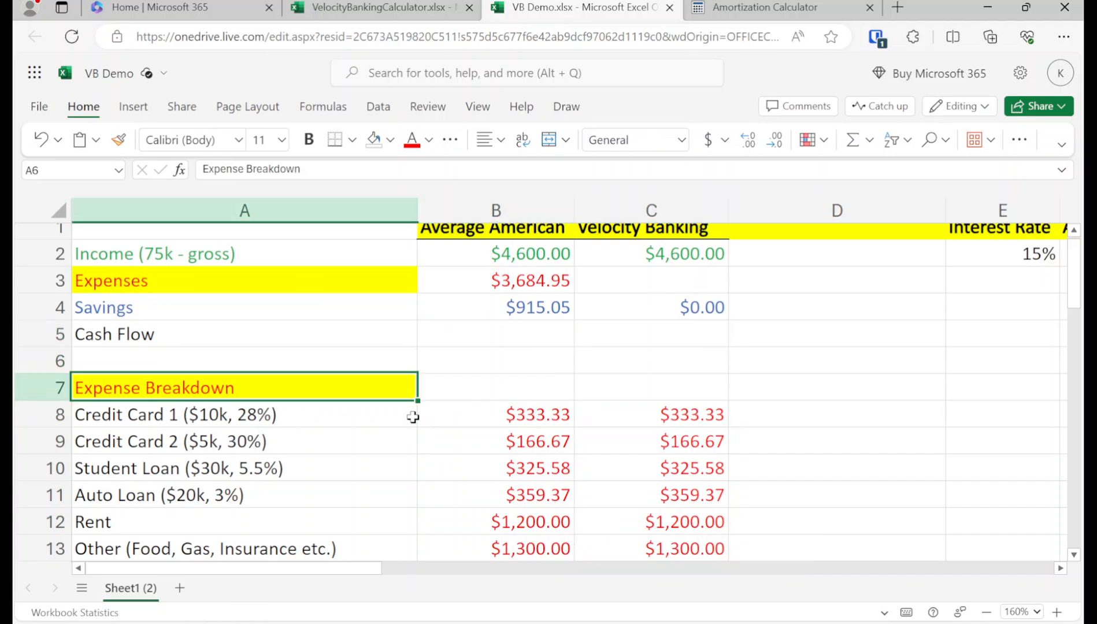
pyautogui.hotkey('shift', 'Down')
pyautogui.press('Up')
pyautogui.press('Up')
pyautogui.press('Right')
pyautogui.press('Right')
pyautogui.press('Right')
pyautogui.press('Right')
pyautogui.press('Right')
pyautogui.press('Up')
pyautogui.press('Up')
pyautogui.press('Up')
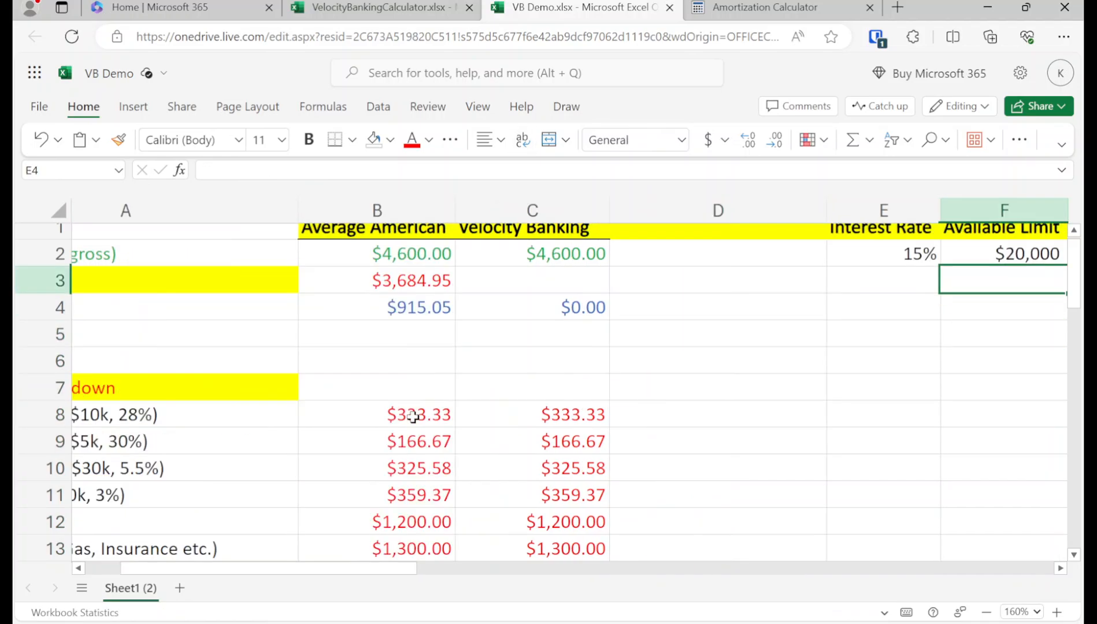
pyautogui.press('Up')
pyautogui.press('Left')
pyautogui.press('Left')
pyautogui.press('Down')
pyautogui.press('Down')
pyautogui.press('Down')
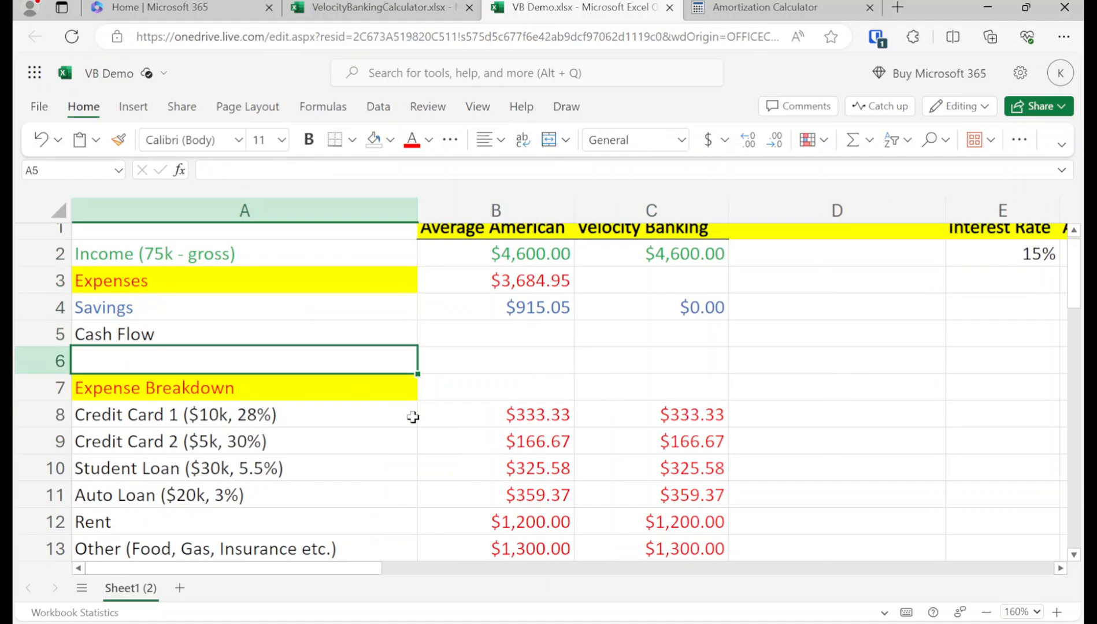
# Set the line of credit's starting Balance in G2 to $15,000.
pyautogui.press('Up')
pyautogui.press('Up')
pyautogui.press('Right')
pyautogui.press('Right')
pyautogui.press('Right')
pyautogui.press('Right')
pyautogui.press('Right')
pyautogui.press('Right')
pyautogui.press('Up')
pyautogui.press('Up')
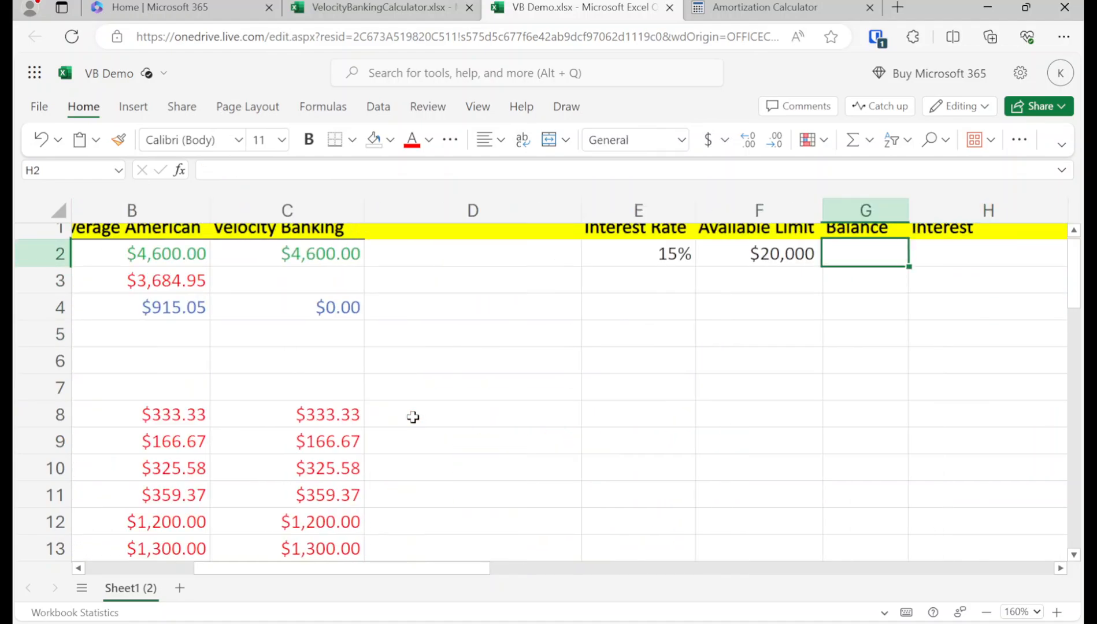
pyautogui.write('15000')
pyautogui.press('Return')
pyautogui.press('Up')
pyautogui.press('Right')
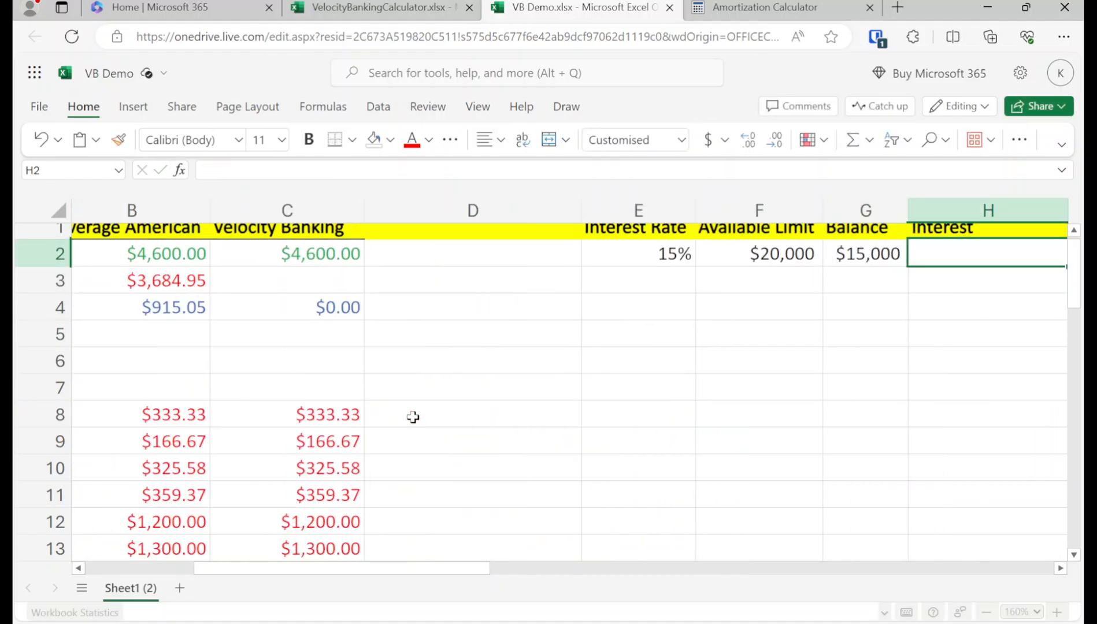
# Copy the Average American expenses total formula from B3 into the Velocity Banking column at C3.
pyautogui.press('Right')
pyautogui.press('Left')
pyautogui.press('Left')
pyautogui.press('Left')
pyautogui.press('Left')
pyautogui.press('Left')
pyautogui.press('Left')
pyautogui.press('Left')
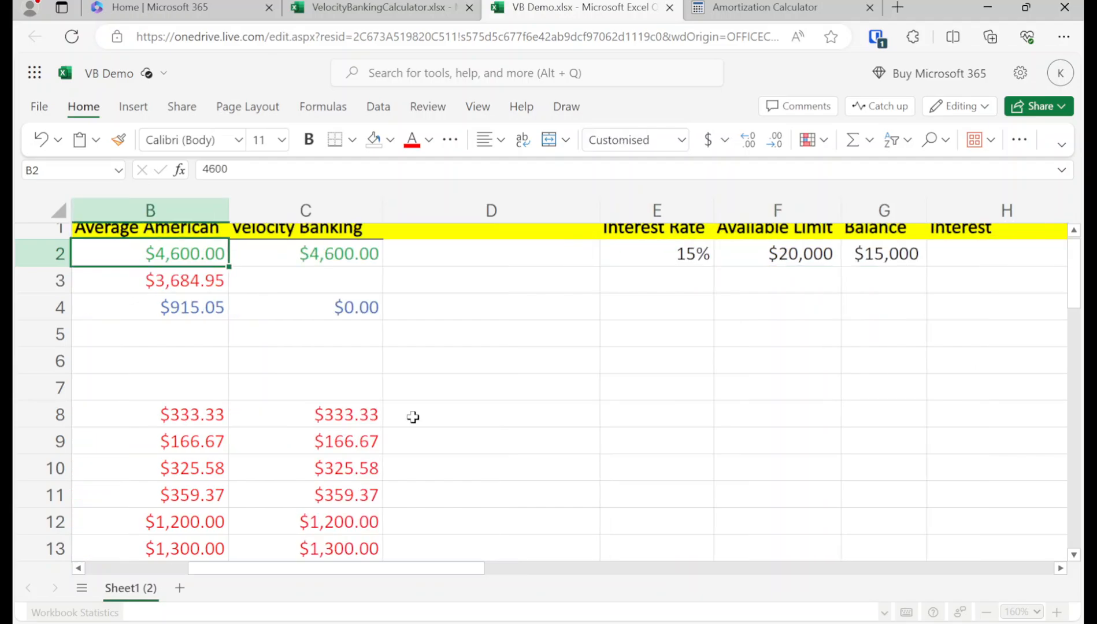
pyautogui.press('Left')
pyautogui.press('Down')
pyautogui.press('Right')
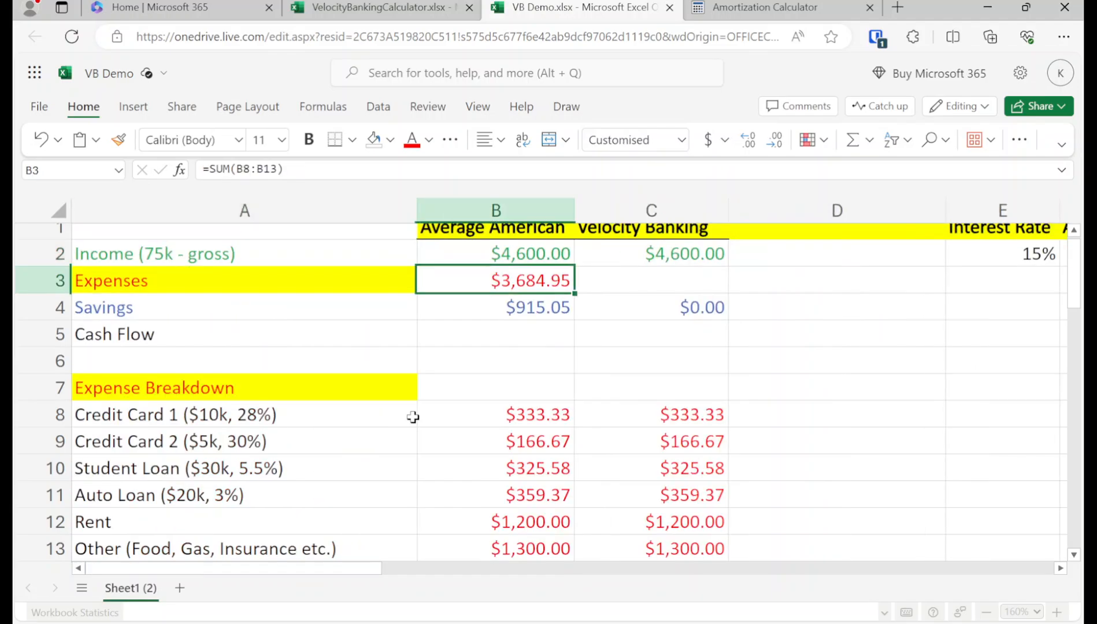
pyautogui.hotkey('ctrl', 'c')
pyautogui.press('Right')
pyautogui.hotkey('ctrl', 'v')
# Set the Velocity Banking payments for Credit Card 1 and Credit Card 2 in C8 and C9 to $0.
pyautogui.press('Down')
pyautogui.press('Down')
pyautogui.press('Down')
pyautogui.press('Down')
pyautogui.press('Down')
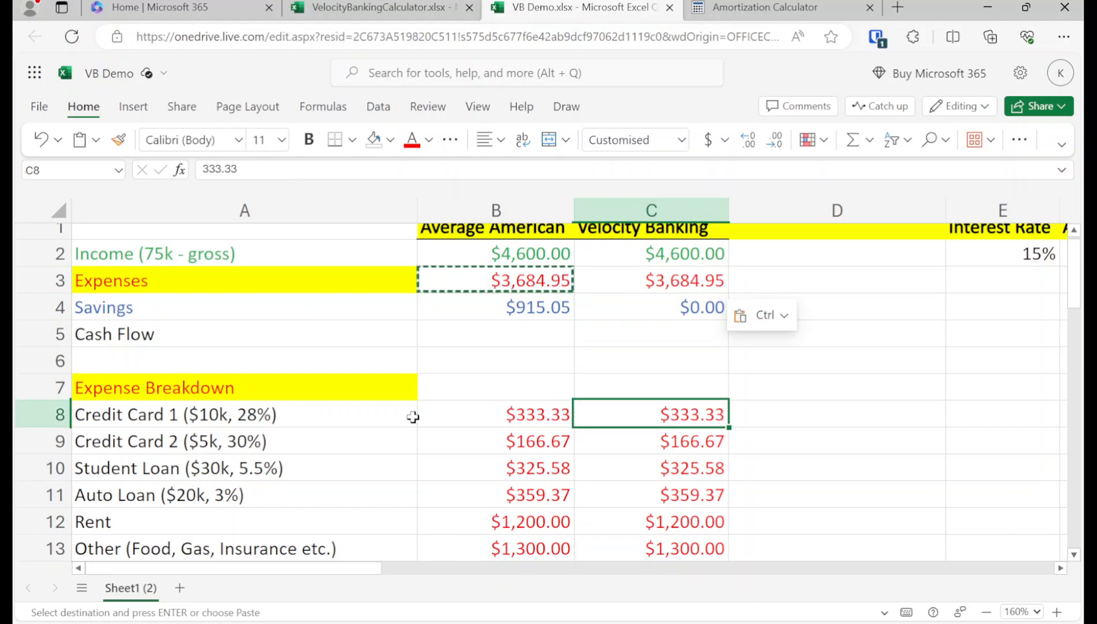
pyautogui.write('0')
pyautogui.press('Return')
pyautogui.write('00')
pyautogui.press('Return')
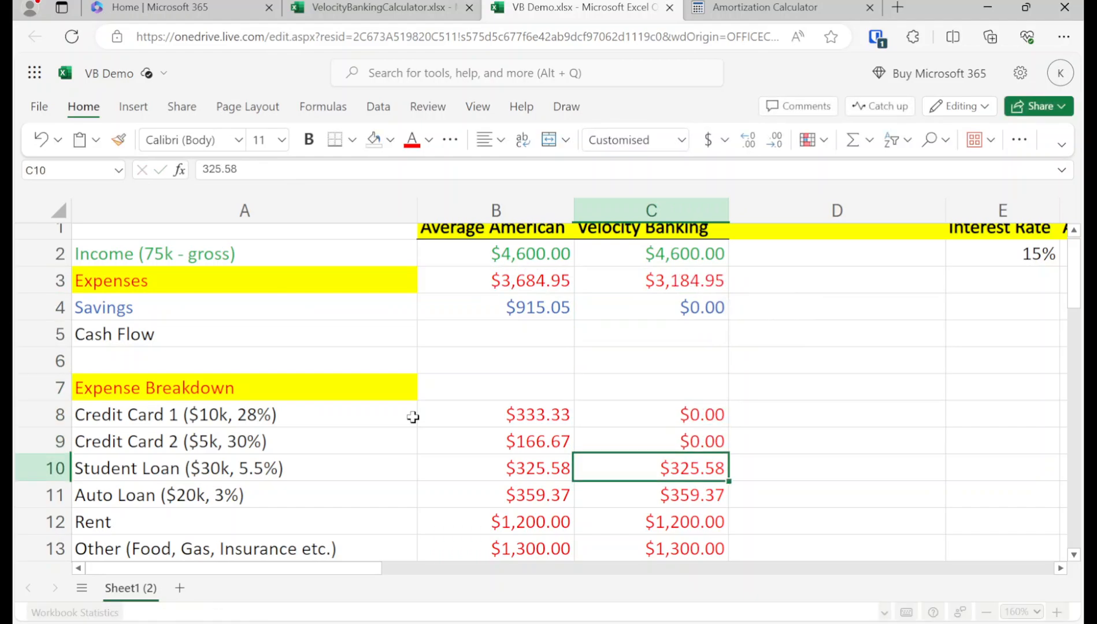
# Calculate the Velocity Banking cash flow in C5 as income minus expenses with =C2-C3.
pyautogui.press('Up')
pyautogui.press('Up')
pyautogui.press('Up')
pyautogui.press('Up')
pyautogui.press('Up')
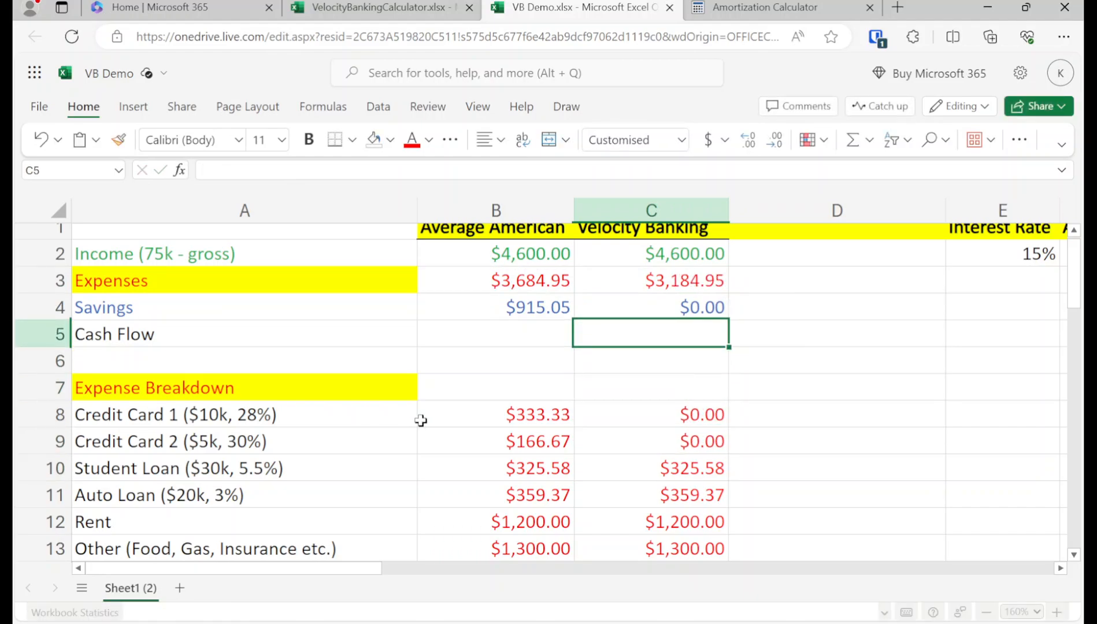
pyautogui.write('=c2-c3')
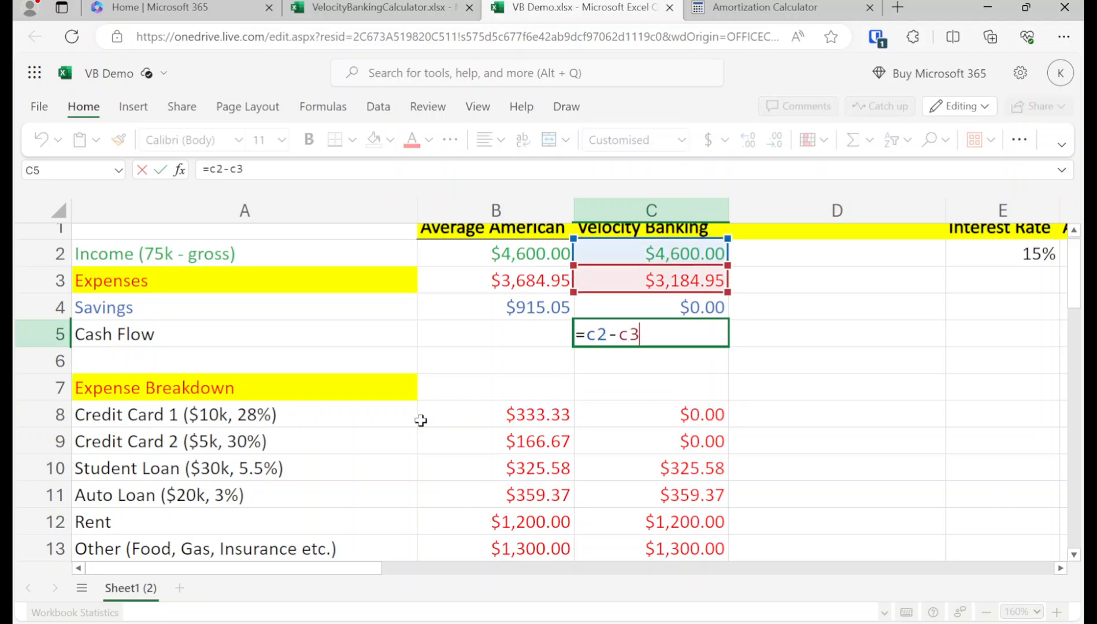
pyautogui.press('Return')
# Compare the Velocity Banking cash flow with the Average American savings and the Credit Card 1 payment in C8.
pyautogui.press('Left')
pyautogui.press('Up')
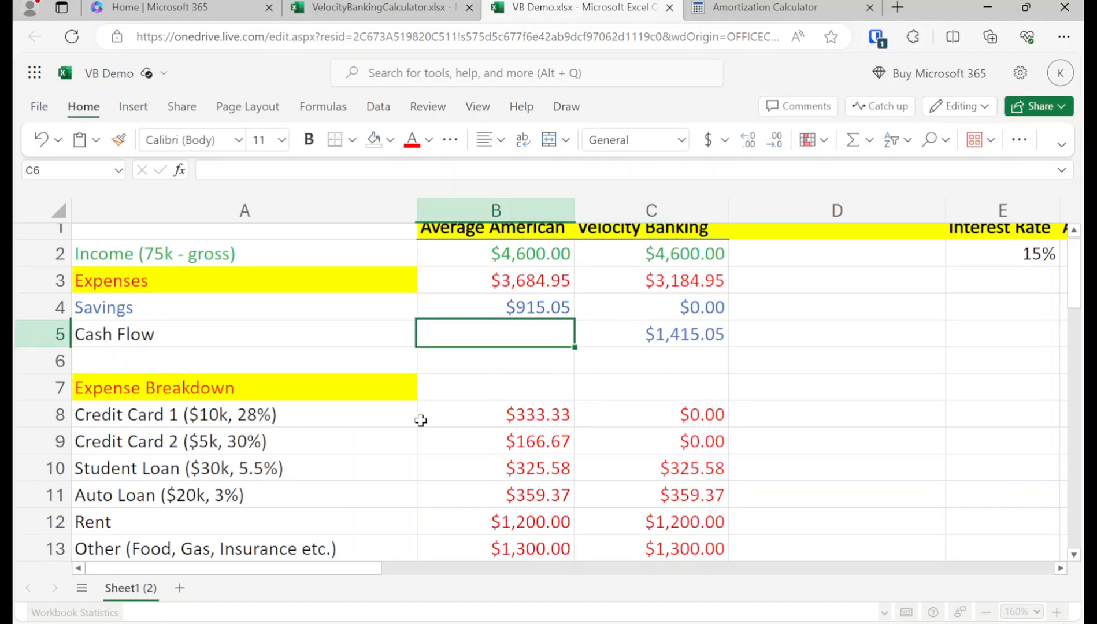
pyautogui.press('Up')
pyautogui.press('Right')
pyautogui.press('Down')
pyautogui.press('Down')
pyautogui.press('Down')
pyautogui.press('Down')
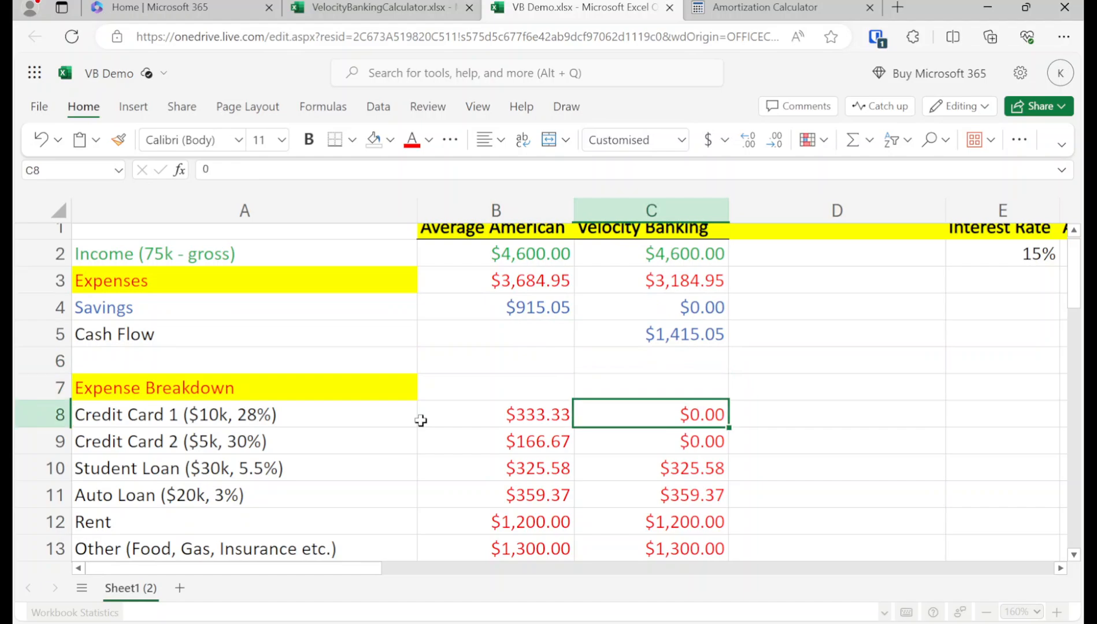
pyautogui.press('Up')
pyautogui.press('Up')
pyautogui.press('Up')
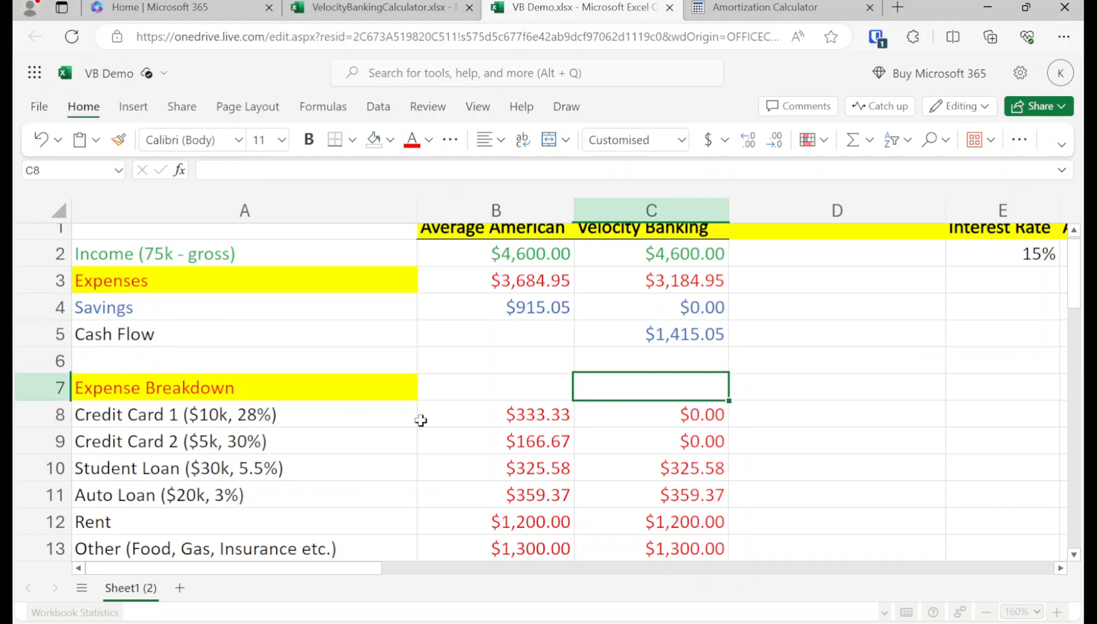
pyautogui.press('Right')
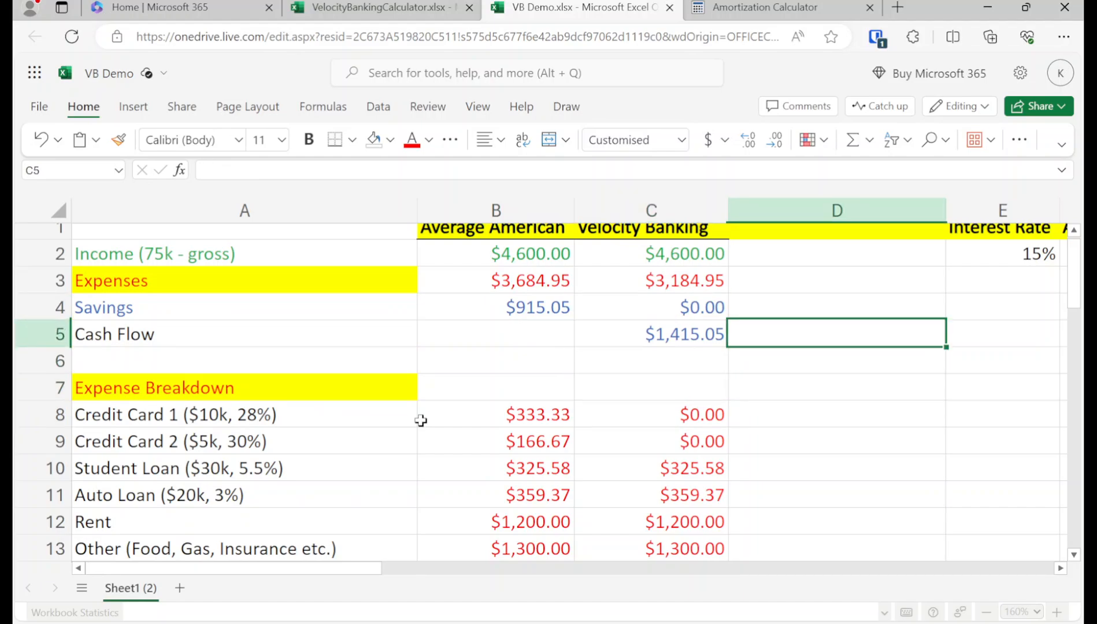
pyautogui.press('Right')
pyautogui.press('Left')
pyautogui.press('Left')
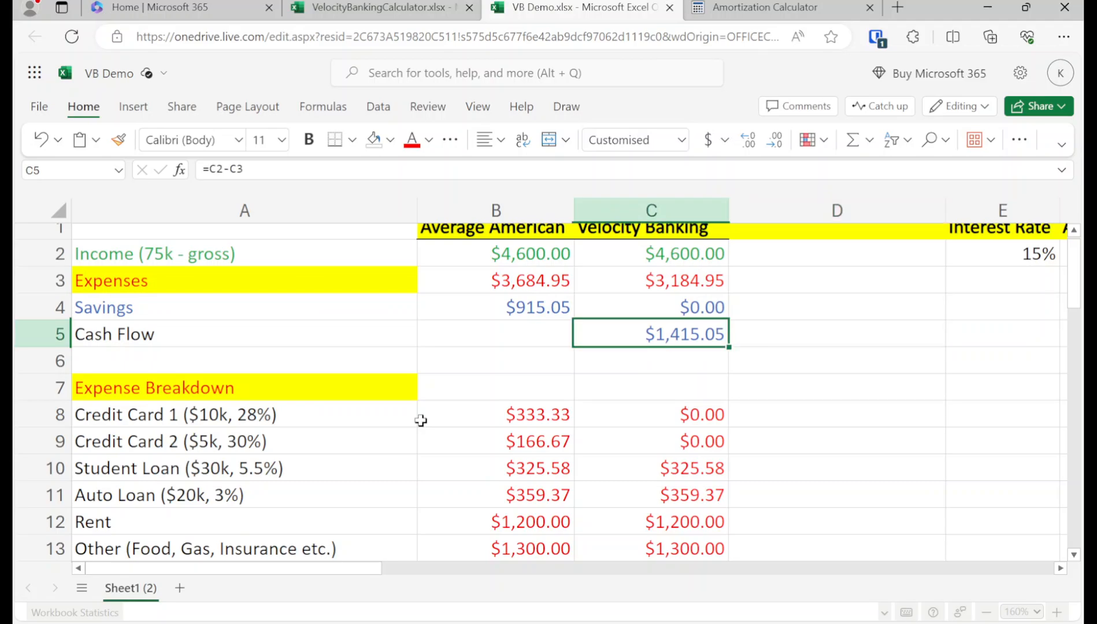
# Enter the formula =I2+1 in I3 to add the following month under Month.
pyautogui.press('Right')
pyautogui.press('Right')
pyautogui.press('Right')
pyautogui.press('Right')
pyautogui.press('Right')
pyautogui.press('Right')
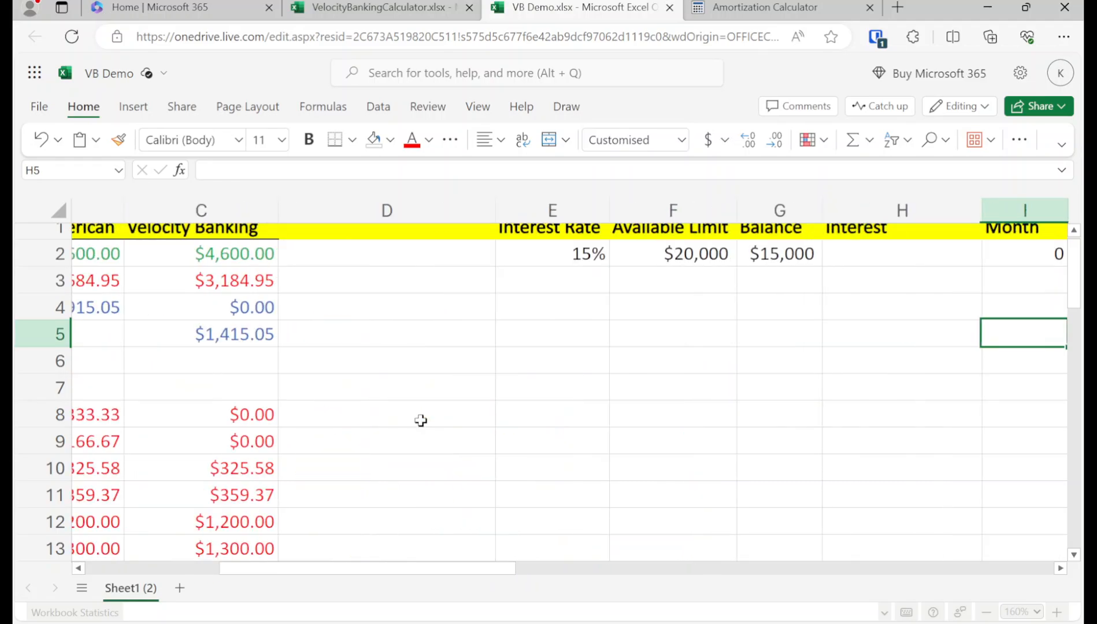
pyautogui.press('Up')
pyautogui.press('Up')
pyautogui.press('Up')
pyautogui.press('Up')
pyautogui.press('Down')
pyautogui.press('Right')
pyautogui.press('Left')
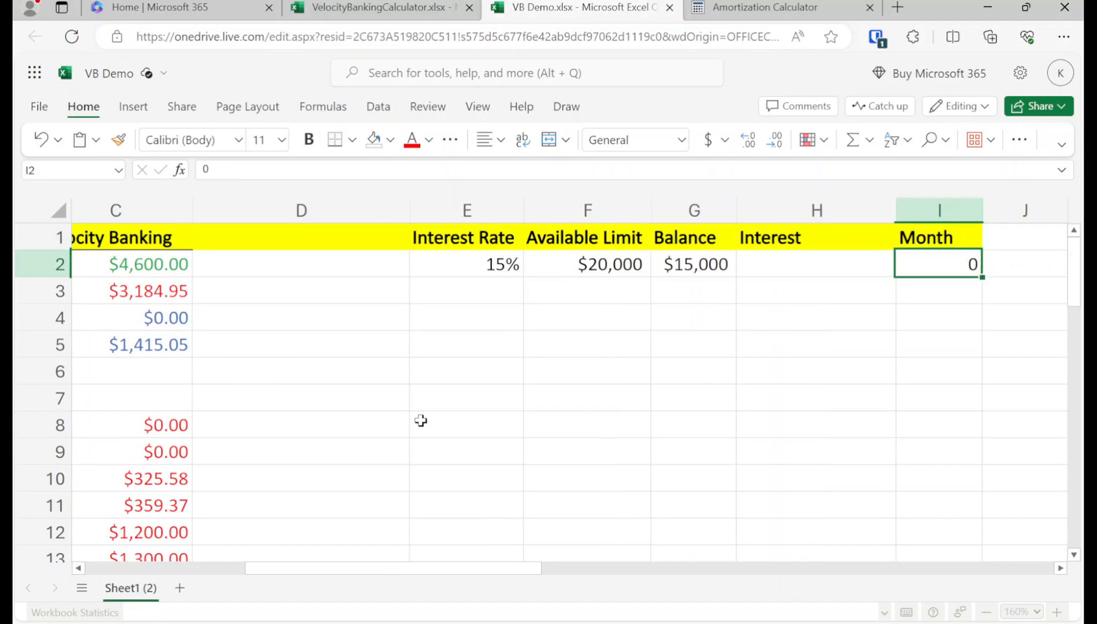
pyautogui.press('Down')
pyautogui.write('=i2')
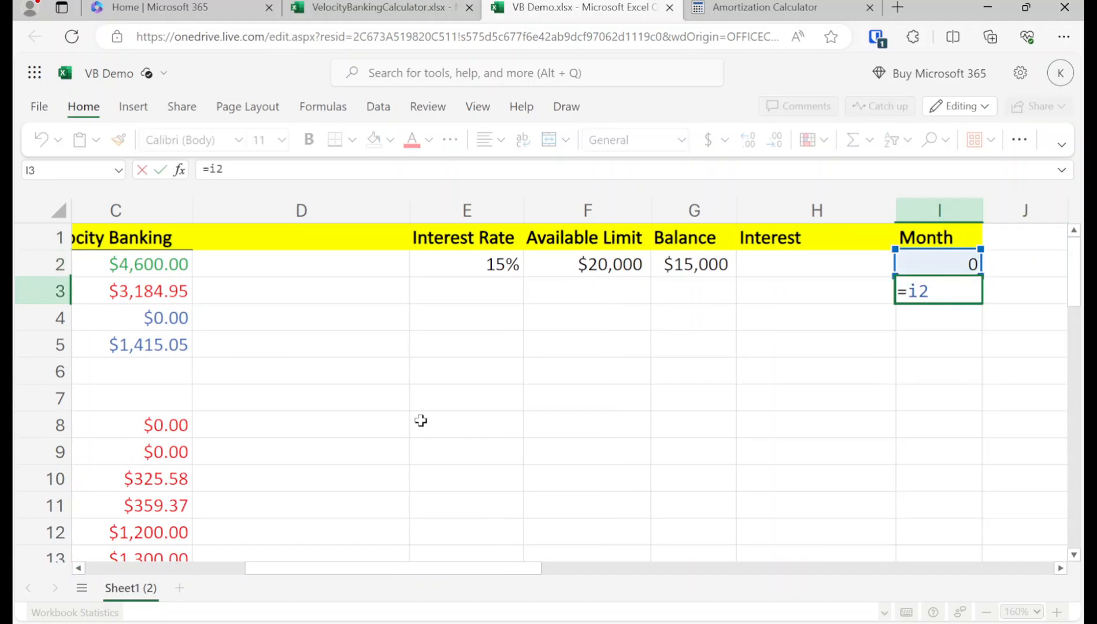
pyautogui.write('+1')
pyautogui.press('Return')
pyautogui.press('Left')
pyautogui.press('Left')
pyautogui.press('Up')
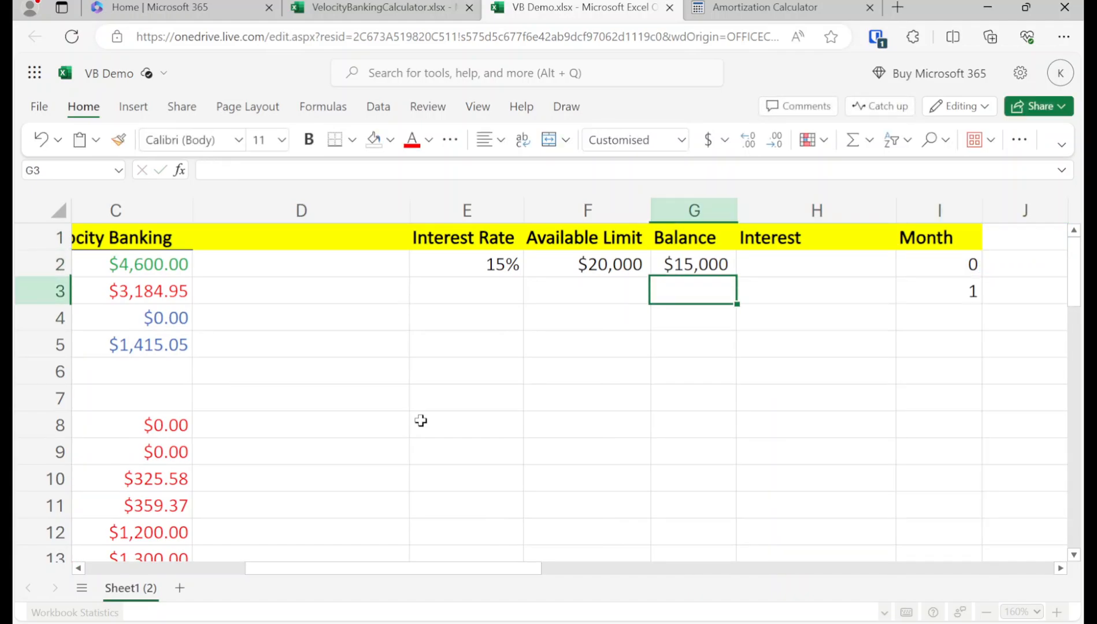
# Enter the formula =G2+I2-1415.05 in G3 to calculate the month 1 Balance.
pyautogui.write('=g2')
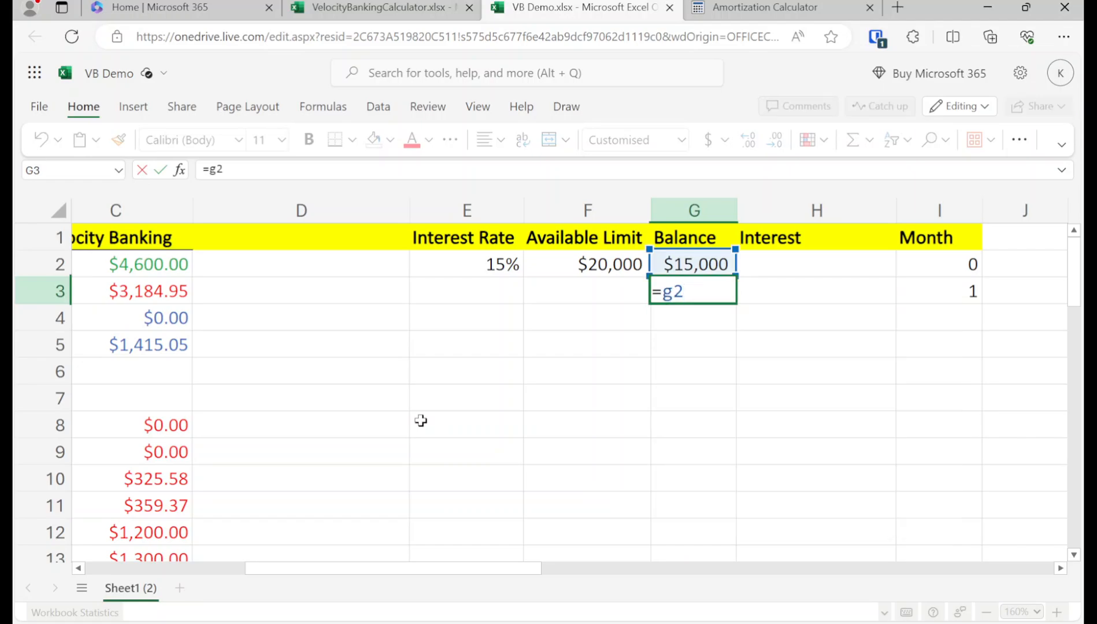
pyautogui.write('+i2')
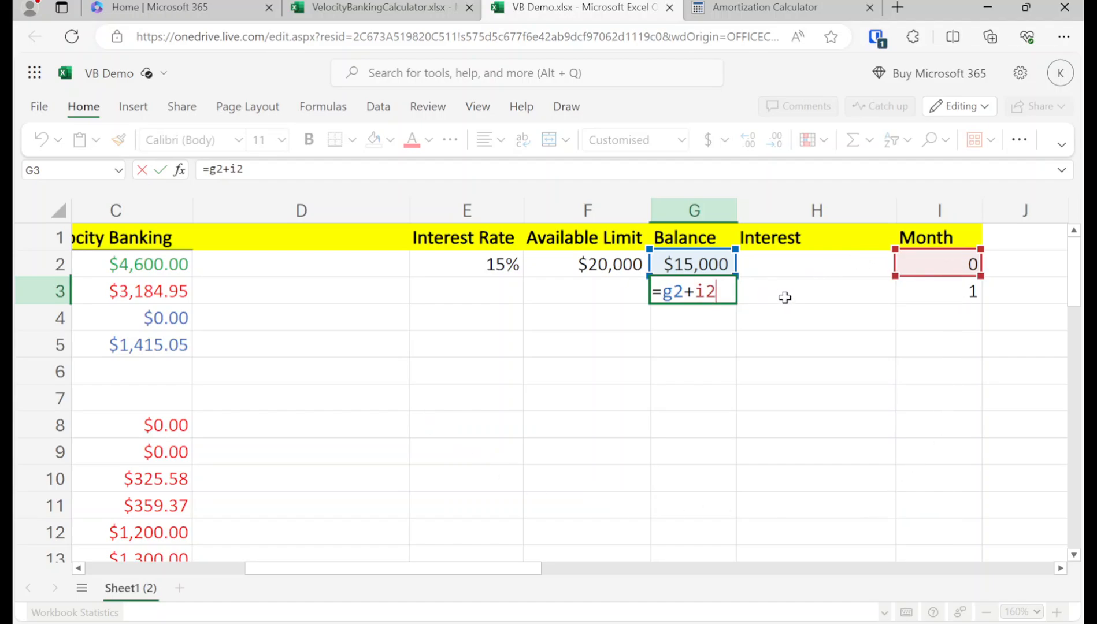
pyautogui.write('-1415.05')
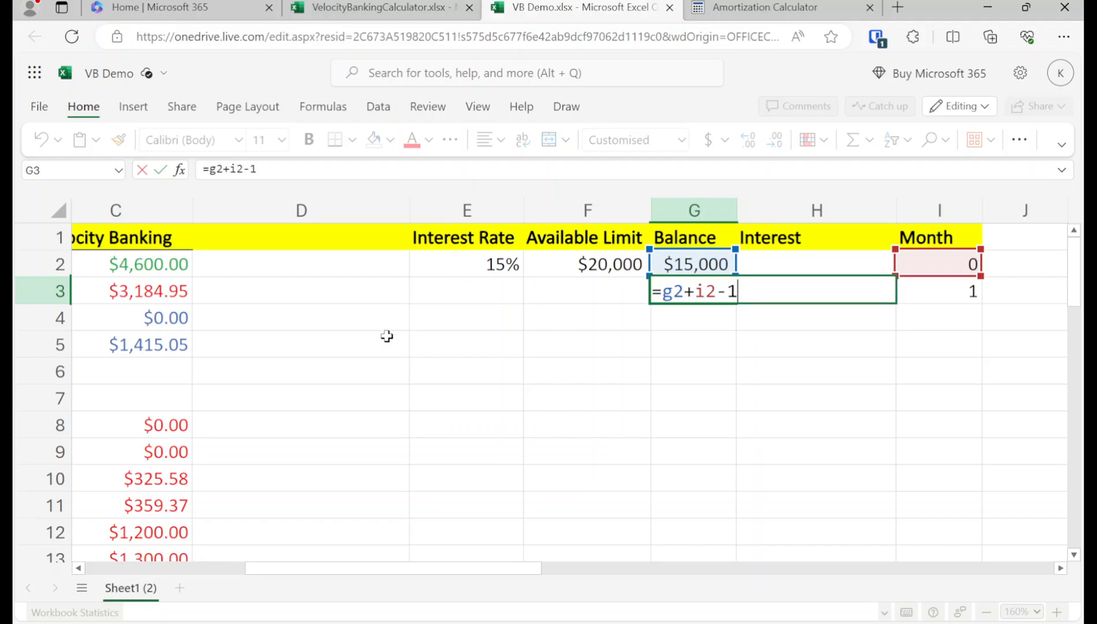
pyautogui.press('Return')
pyautogui.press('Up')
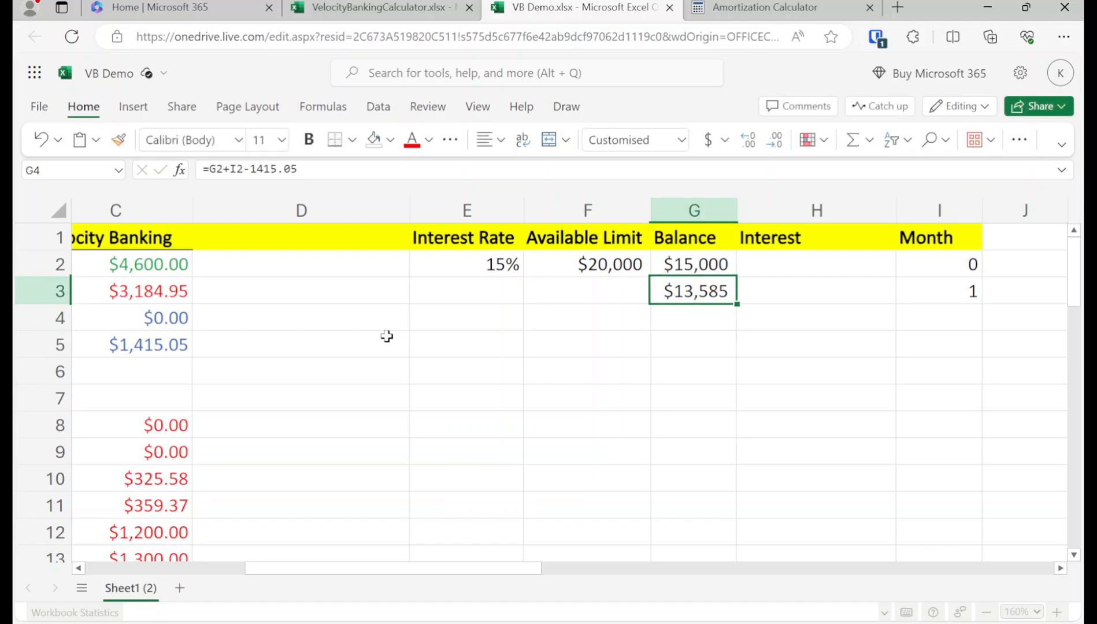
# Calculate the month 1 Interest in H3 from the average of both balances with =AVERAGE(G3,G2)*0.15.
pyautogui.press('Right')
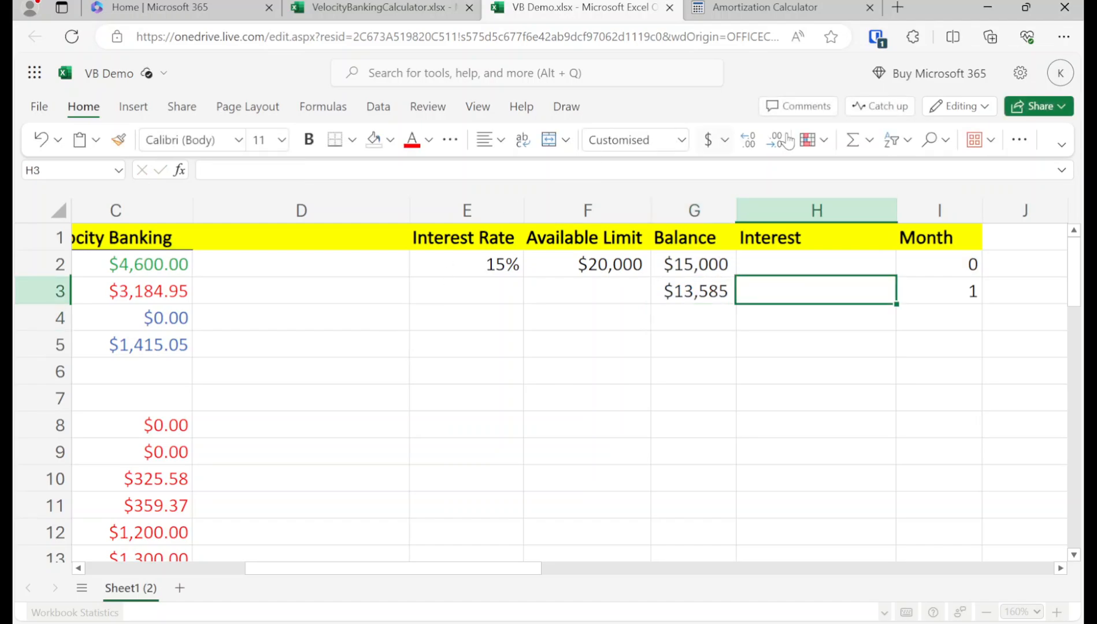
pyautogui.click(869, 139)
pyautogui.click(898, 199)
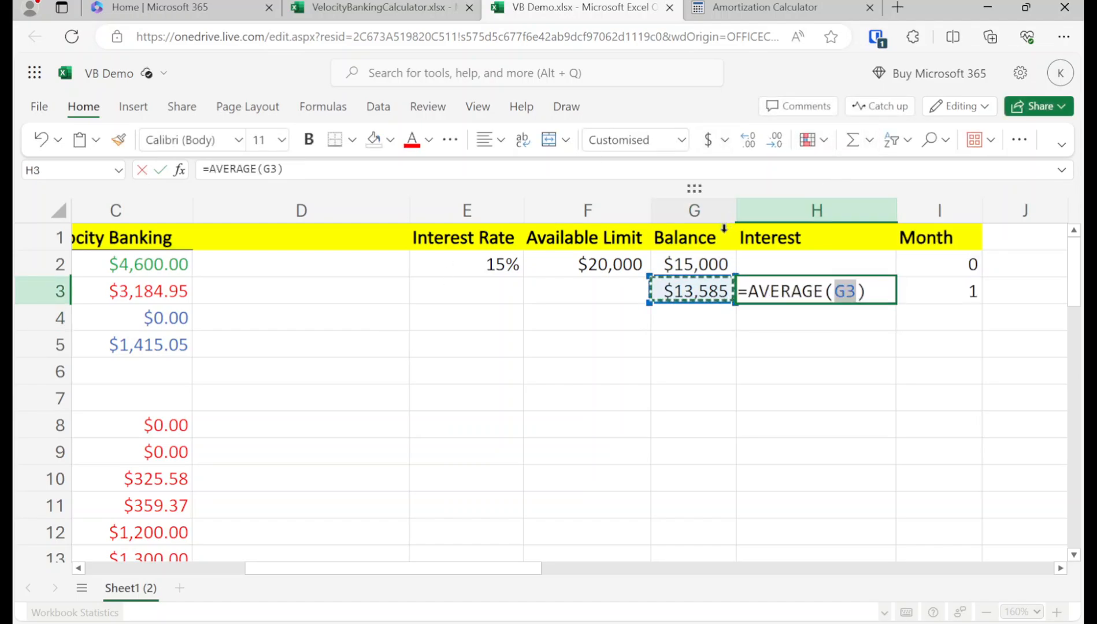
pyautogui.keyDown('ctrl'); pyautogui.click(669, 255); pyautogui.keyUp('ctrl')
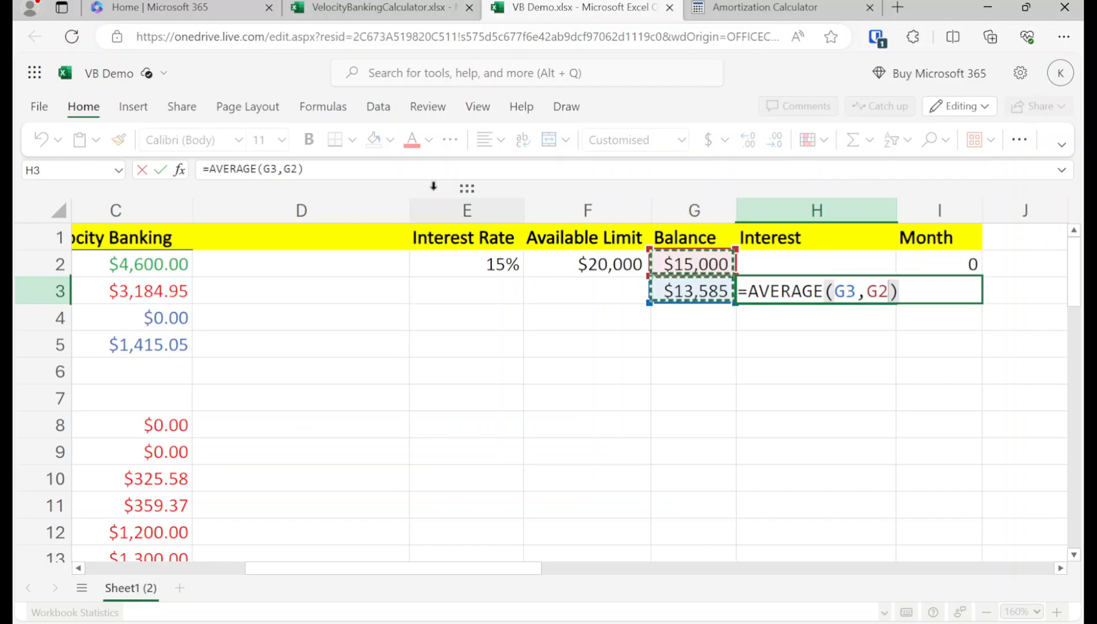
pyautogui.click(413, 172)
pyautogui.write('*.1')
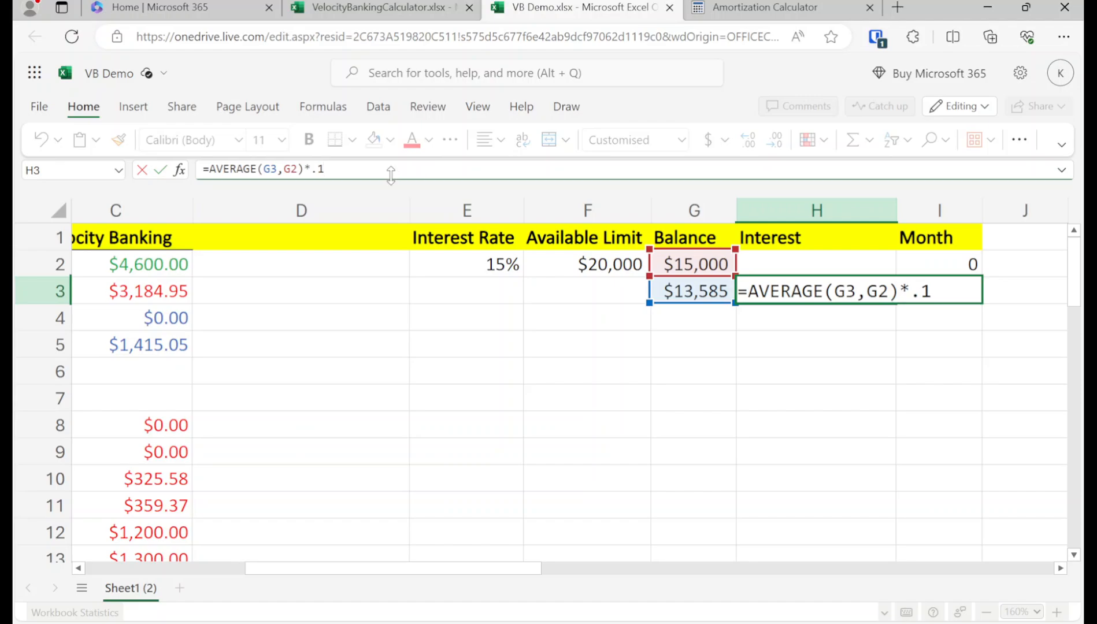
pyautogui.write('5')
pyautogui.press('Return')
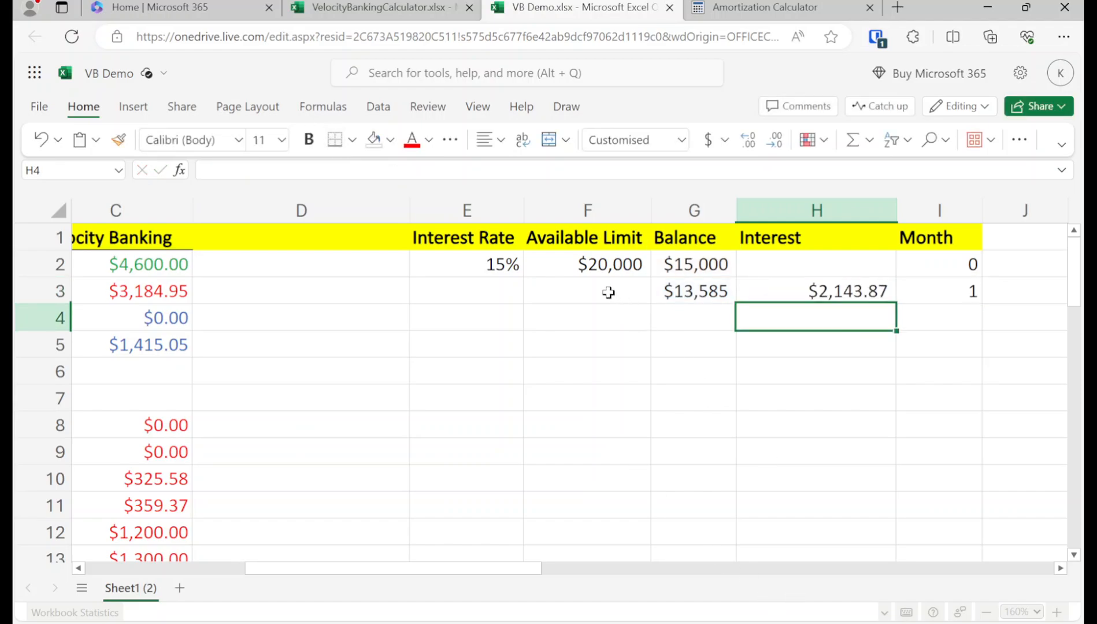
# Divide the Interest formula in H3 by 12 so it reads =AVERAGE(G3,G2)*0.15/12.
pyautogui.click(776, 293)
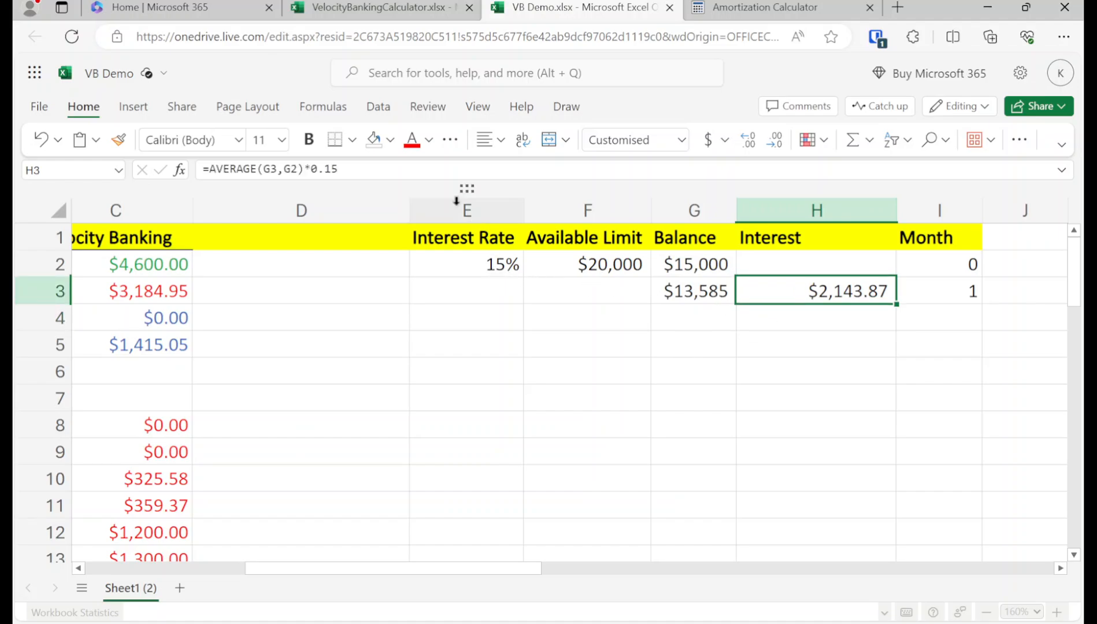
pyautogui.click(407, 169)
pyautogui.write('/12')
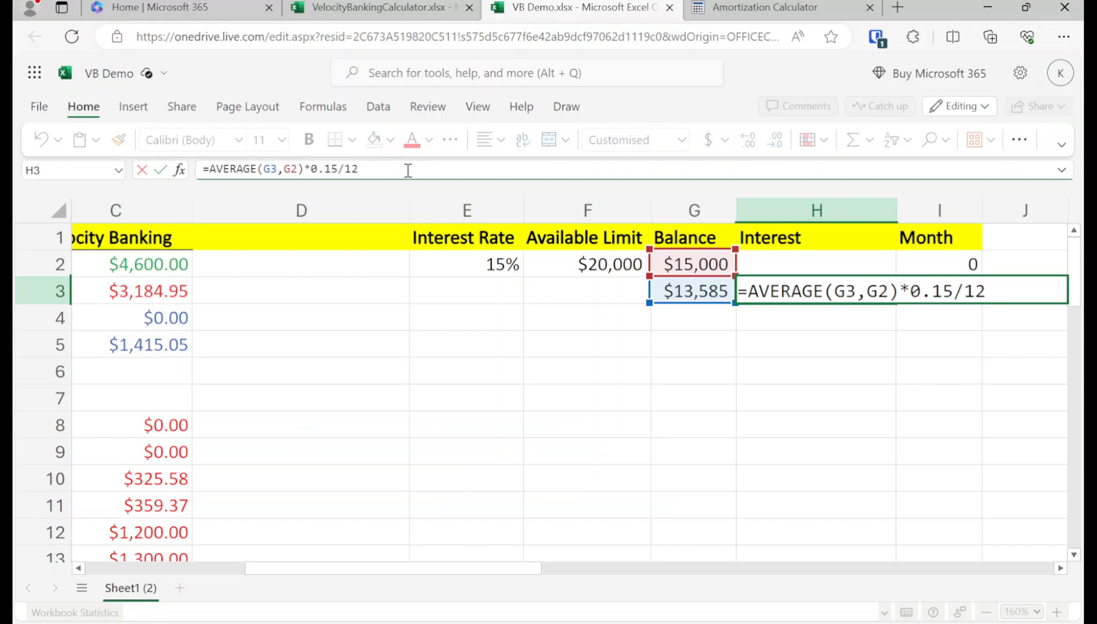
pyautogui.press('Return')
pyautogui.press('Up')
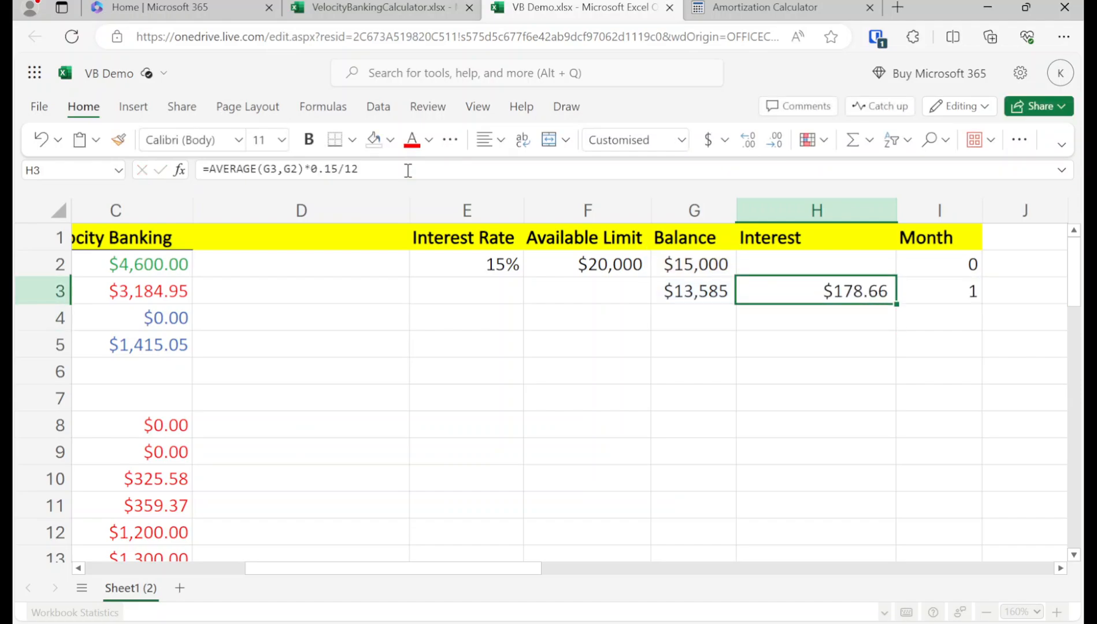
# Copy the Balance, Interest and Month formulas from G3:I3 down through row 14 to cover 12 months.
pyautogui.press('Left')
pyautogui.hotkey('shift', 'Right')
pyautogui.hotkey('shift', 'Right')
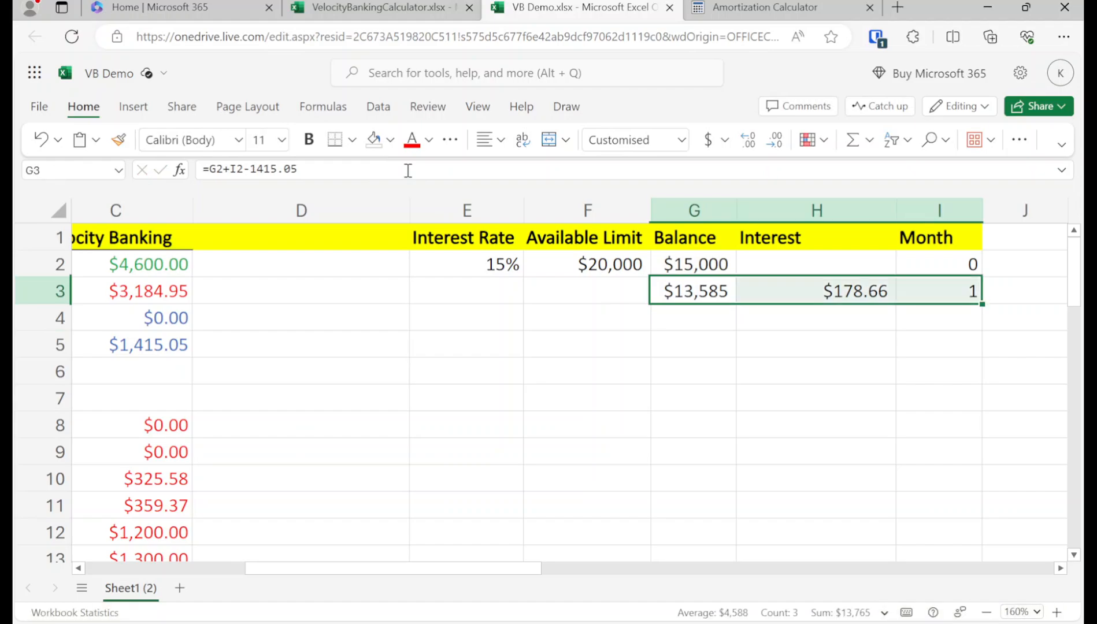
pyautogui.hotkey('ctrl', 'c')
pyautogui.hotkey('shift', 'Down')
pyautogui.hotkey('shift', 'Down')
pyautogui.hotkey('shift', 'Down')
pyautogui.hotkey('shift', 'Down')
pyautogui.hotkey('shift', 'Down')
pyautogui.hotkey('shift', 'Down')
pyautogui.hotkey('shift', 'Down')
pyautogui.hotkey('shift', 'Down')
pyautogui.hotkey('shift', 'Down')
pyautogui.hotkey('shift', 'Down')
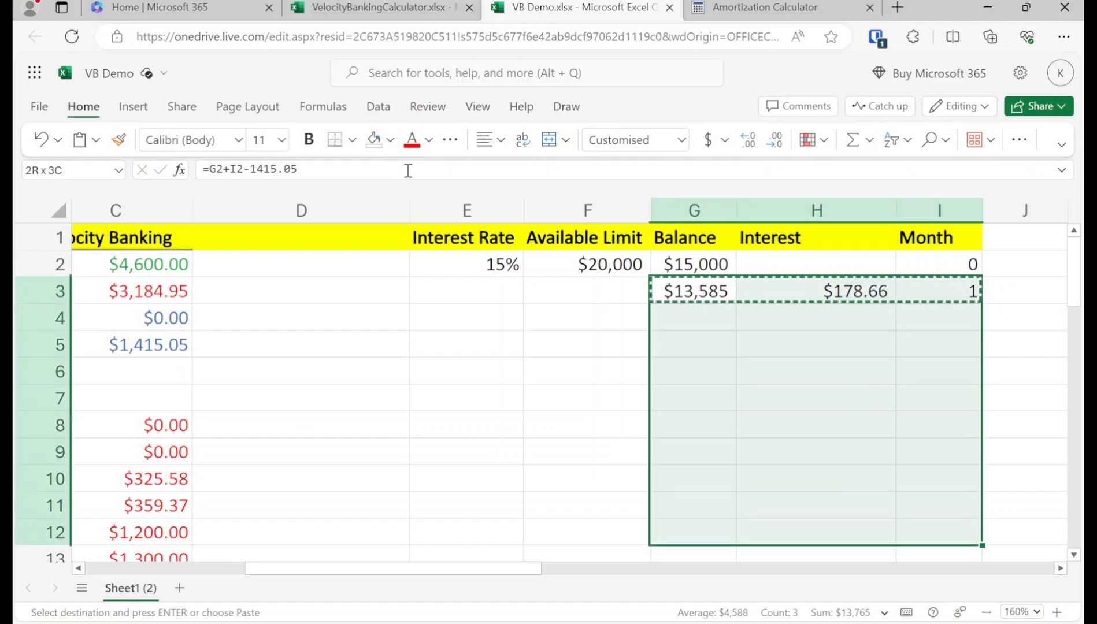
pyautogui.hotkey('shift', 'Down')
pyautogui.hotkey('ctrl', 'v')
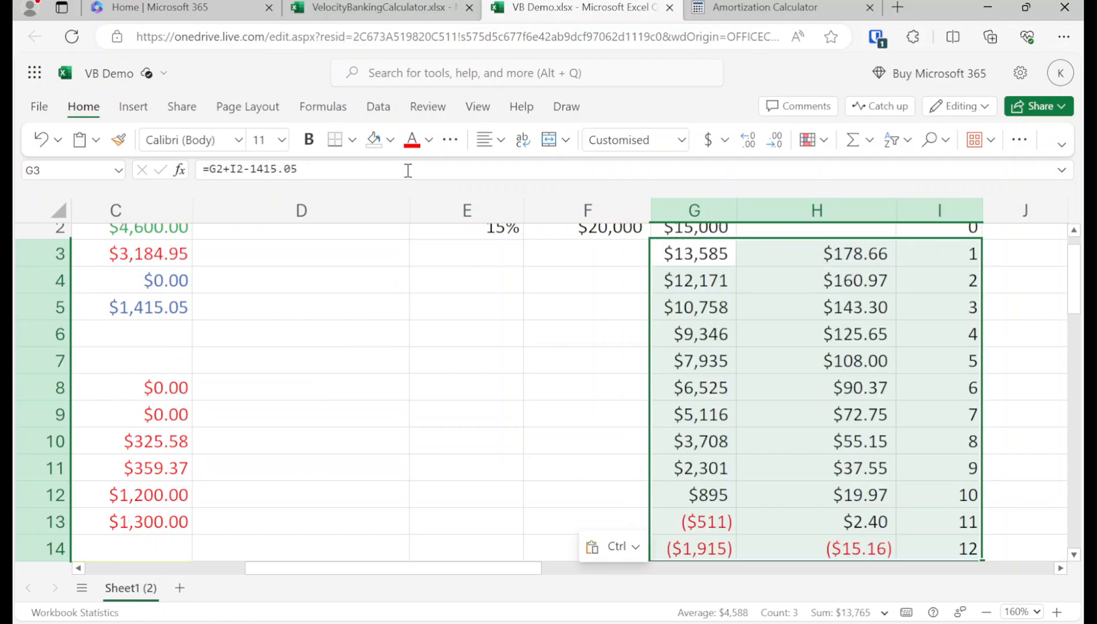
# Highlight the month 11 Balance in G13 with a yellow fill.
pyautogui.press('Down')
pyautogui.press('Up')
pyautogui.press('Up')
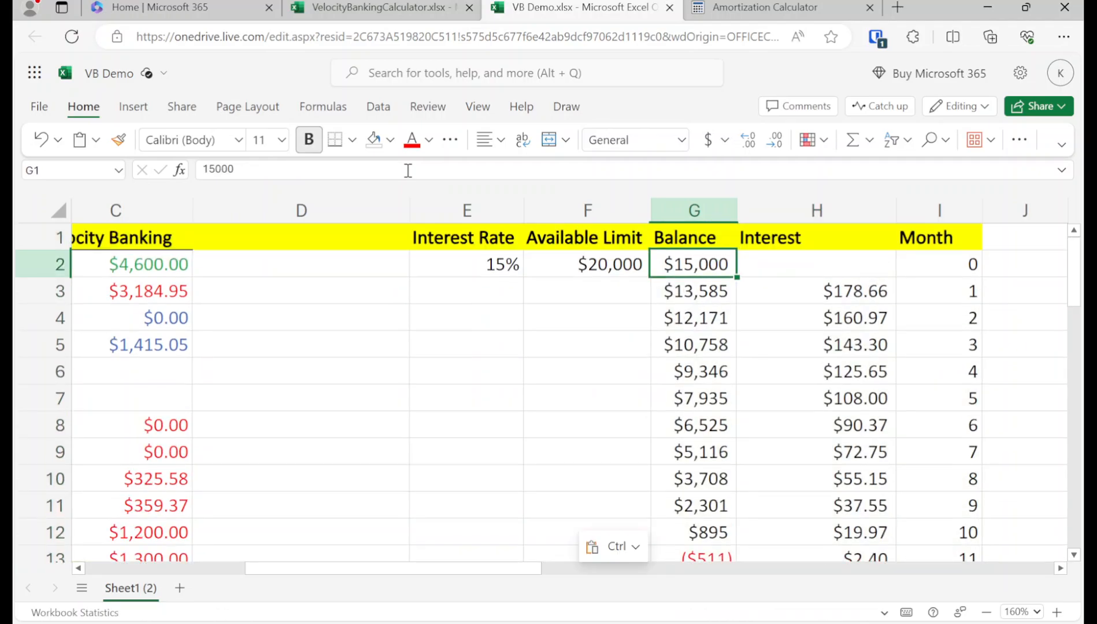
pyautogui.press('Down')
pyautogui.press('Down')
pyautogui.press('Down')
pyautogui.press('Down')
pyautogui.press('Down')
pyautogui.press('Down')
pyautogui.press('Down')
pyautogui.press('Down')
pyautogui.press('Down')
pyautogui.press('Down')
pyautogui.press('Down')
pyautogui.press('Down')
pyautogui.press('Down')
pyautogui.press('Up')
pyautogui.press('Up')
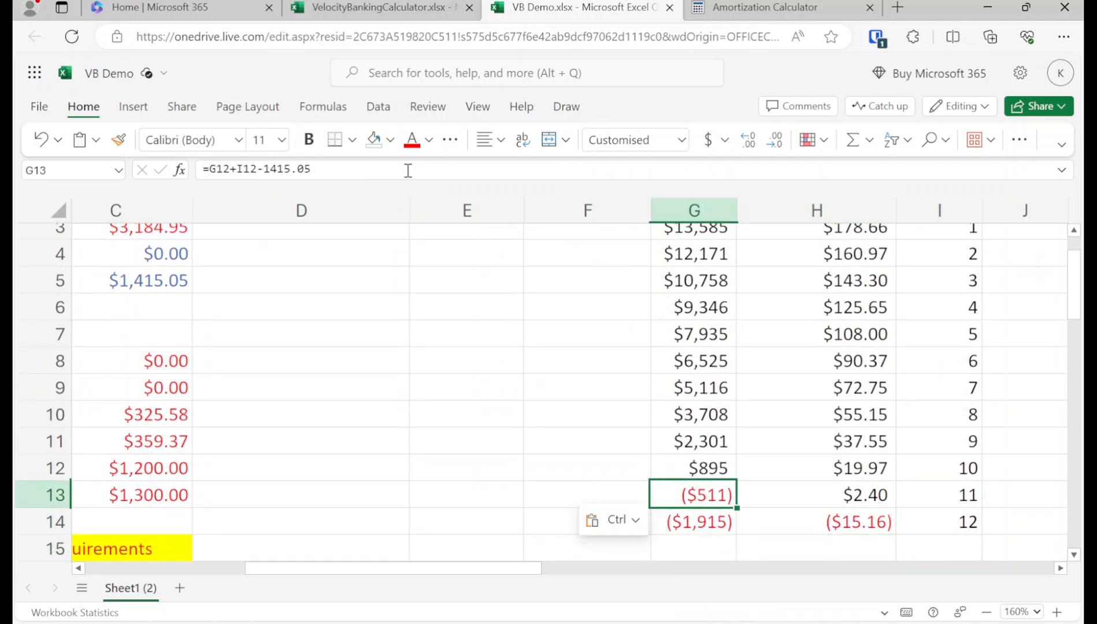
pyautogui.click(401, 140)
pyautogui.click(390, 140)
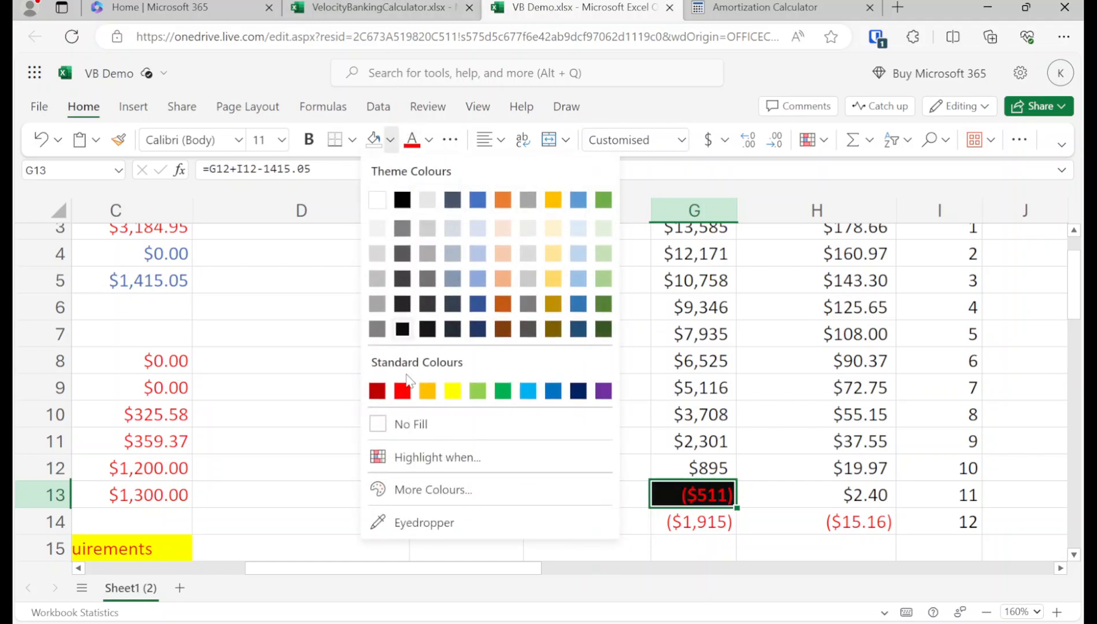
pyautogui.click(454, 391)
pyautogui.click(455, 354)
# Add the heading Milestones in D7 and give it a yellow fill.
pyautogui.scroll(1, 277, 328)
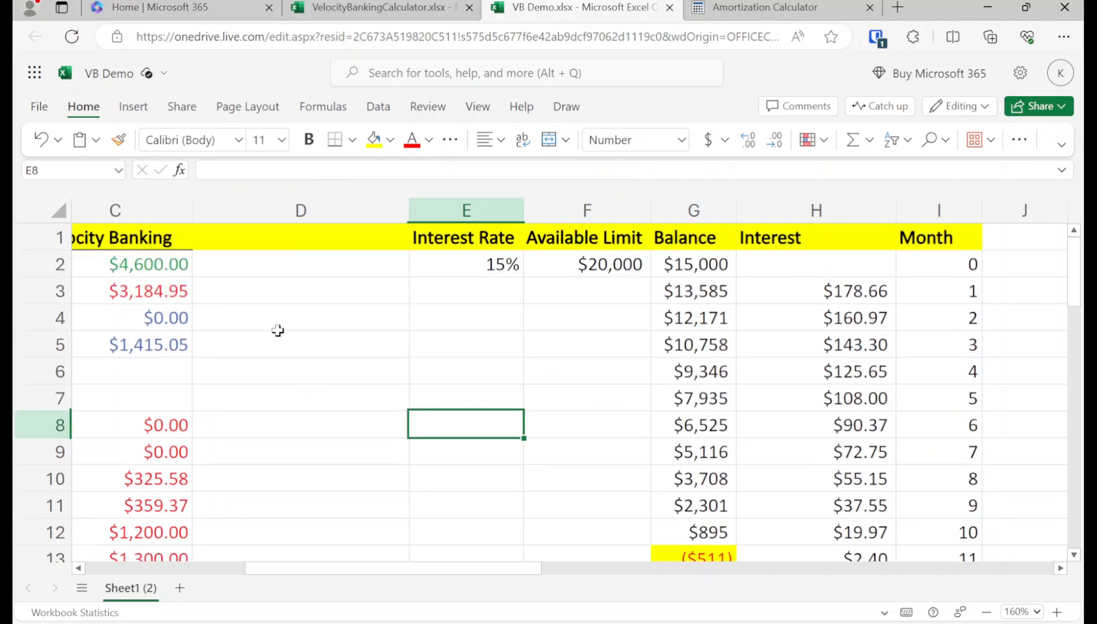
pyautogui.click(320, 373)
pyautogui.press('Left')
pyautogui.press('Left')
pyautogui.press('Left')
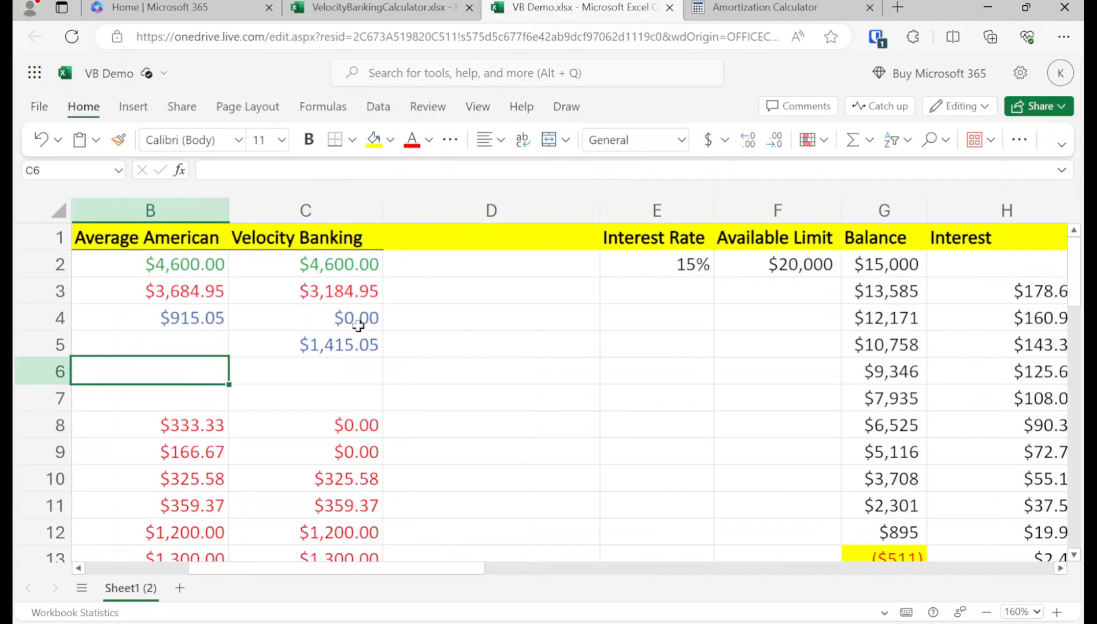
pyautogui.press('Down')
pyautogui.press('Down')
pyautogui.press('Down')
pyautogui.press('Right')
pyautogui.press('Right')
pyautogui.press('Right')
pyautogui.press('Up')
pyautogui.press('Up')
pyautogui.press('Left')
pyautogui.press('Left')
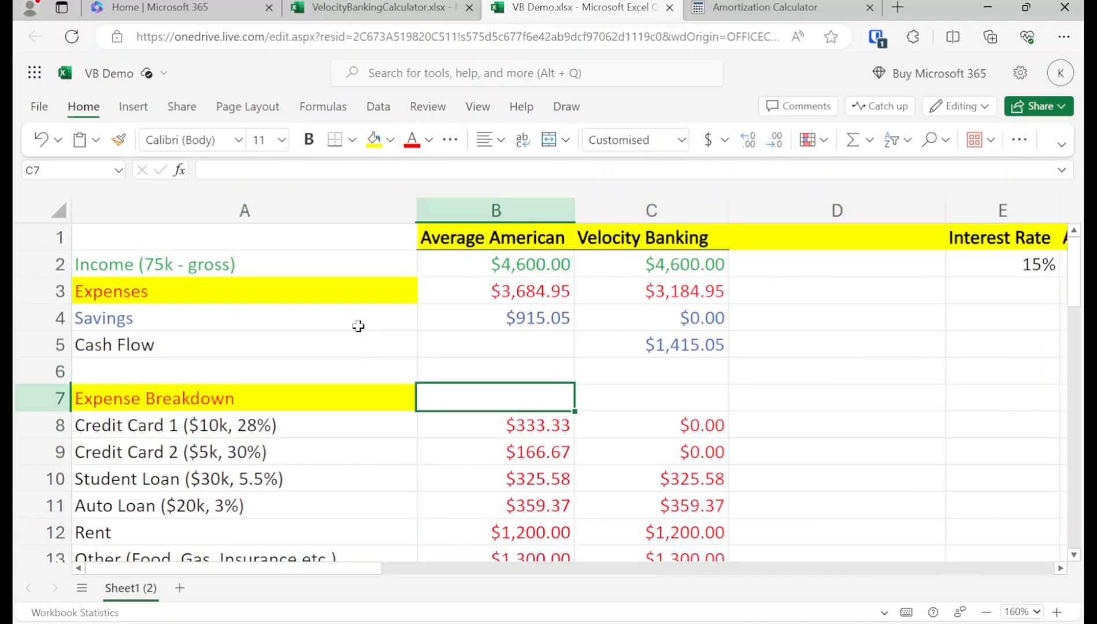
pyautogui.press('Right')
pyautogui.press('Right')
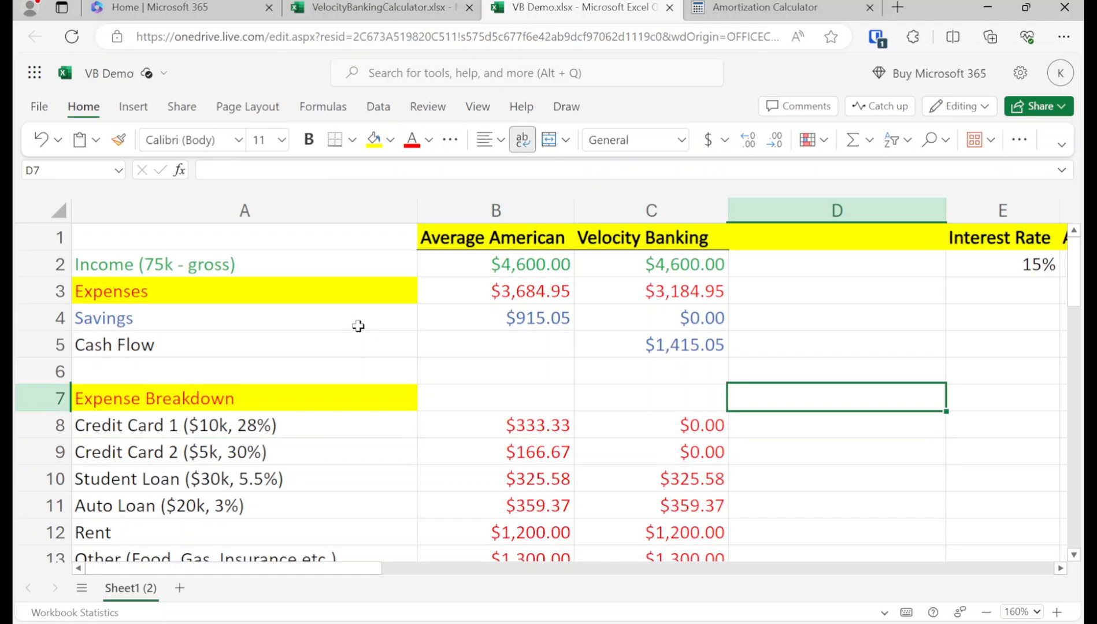
pyautogui.write('Milestones')
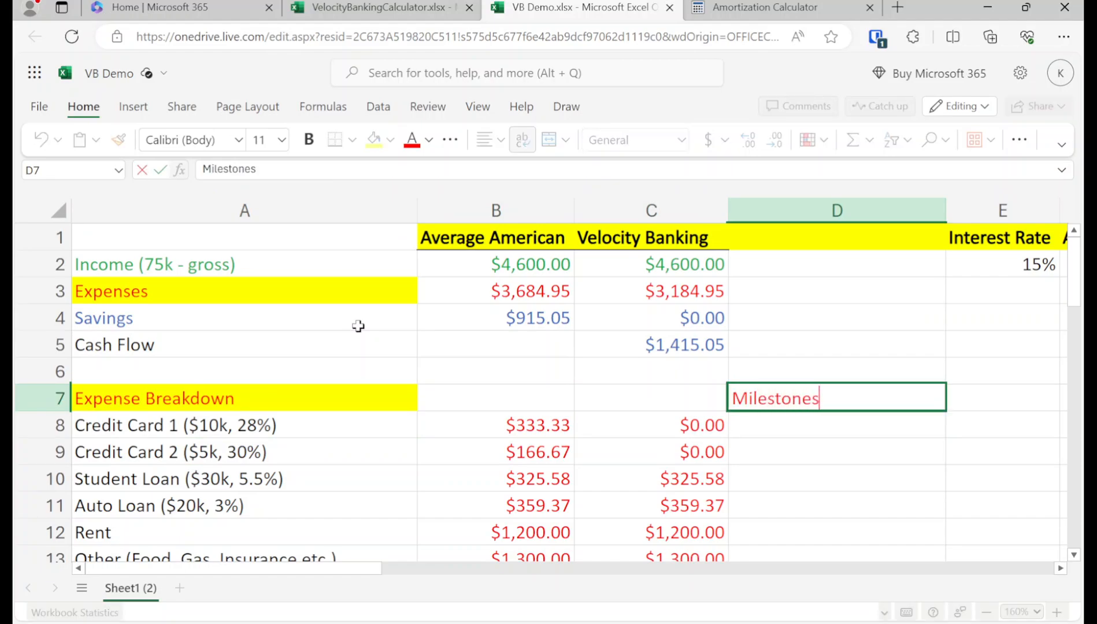
pyautogui.press('Return')
pyautogui.press('Up')
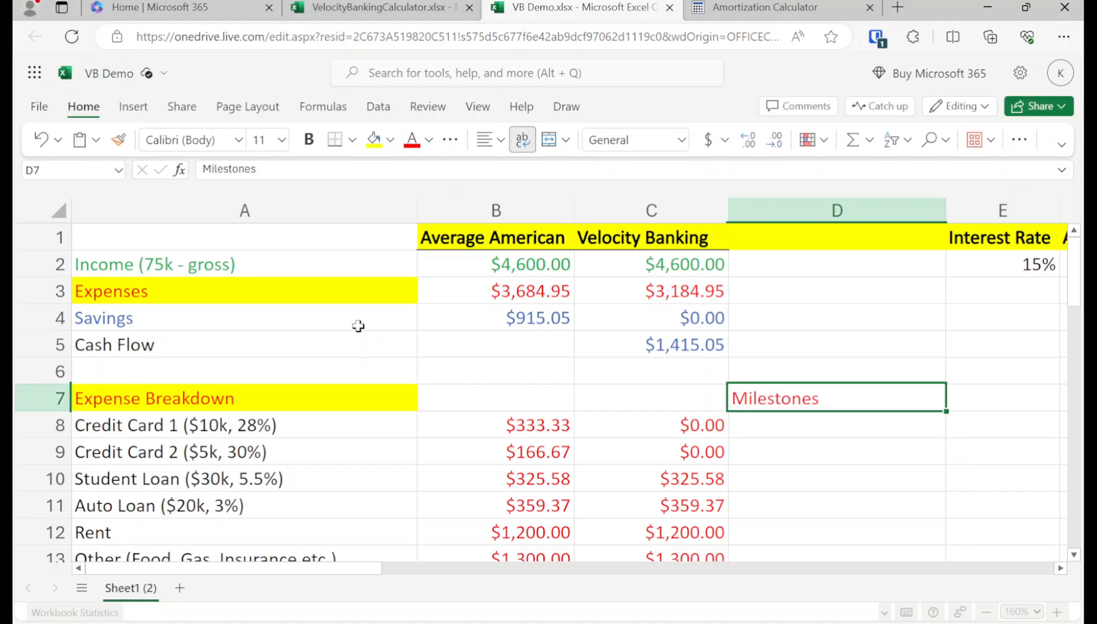
pyautogui.click(374, 139)
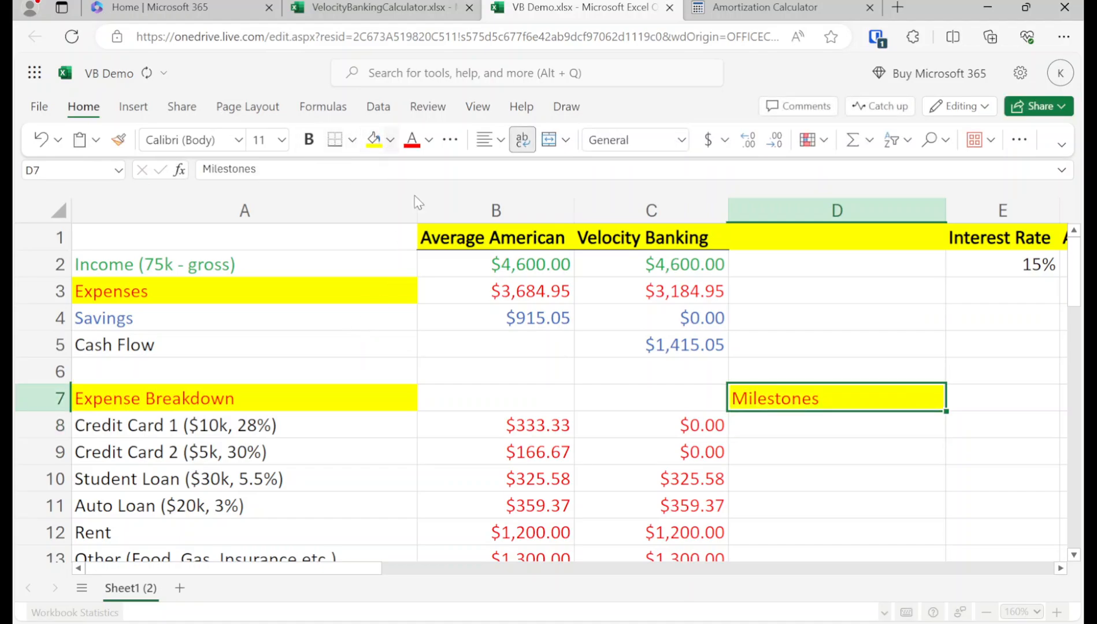
# Enter the milestone "15k, 11 Months" in D8 for Credit Card 1, checking the payoff month in the Balance table.
pyautogui.click(750, 417)
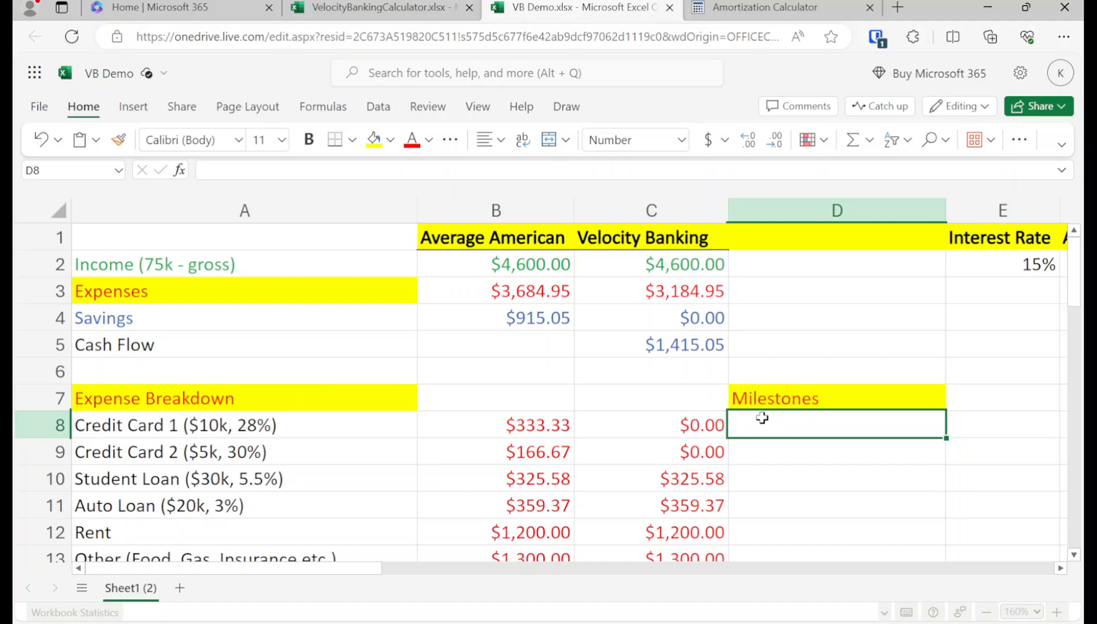
pyautogui.write('15k,')
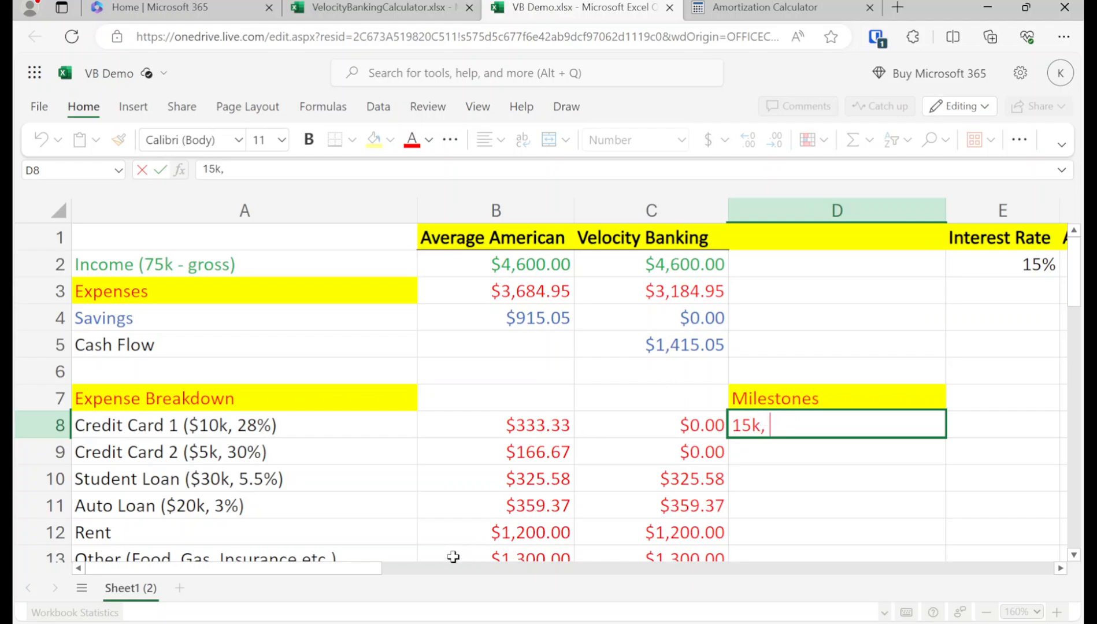
pyautogui.moveTo(366, 574); pyautogui.dragTo(598, 576)
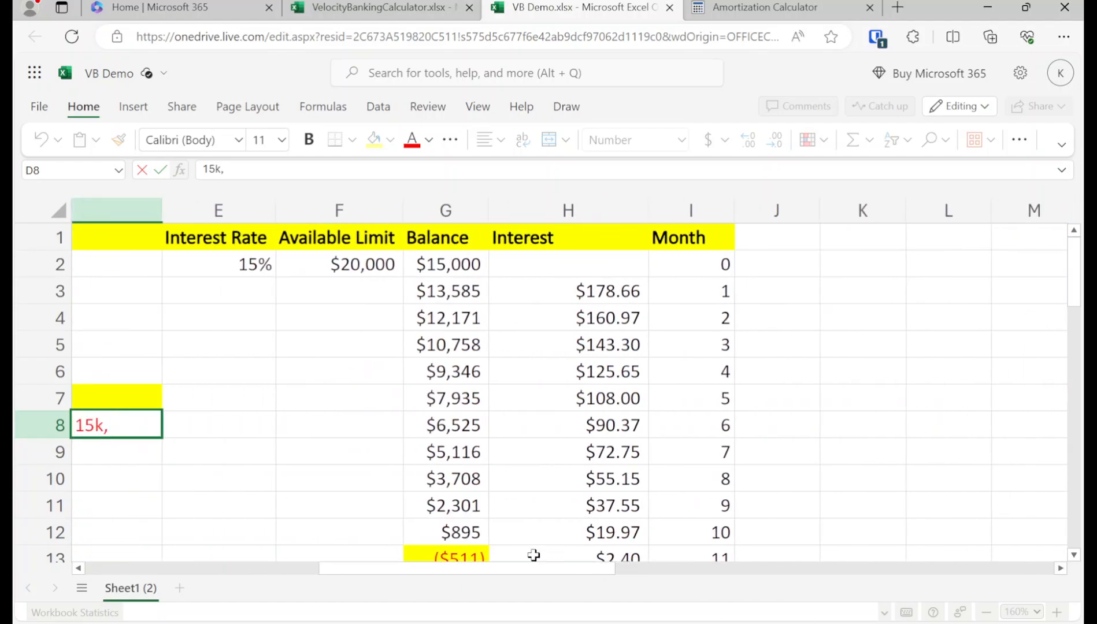
pyautogui.write('11 ')
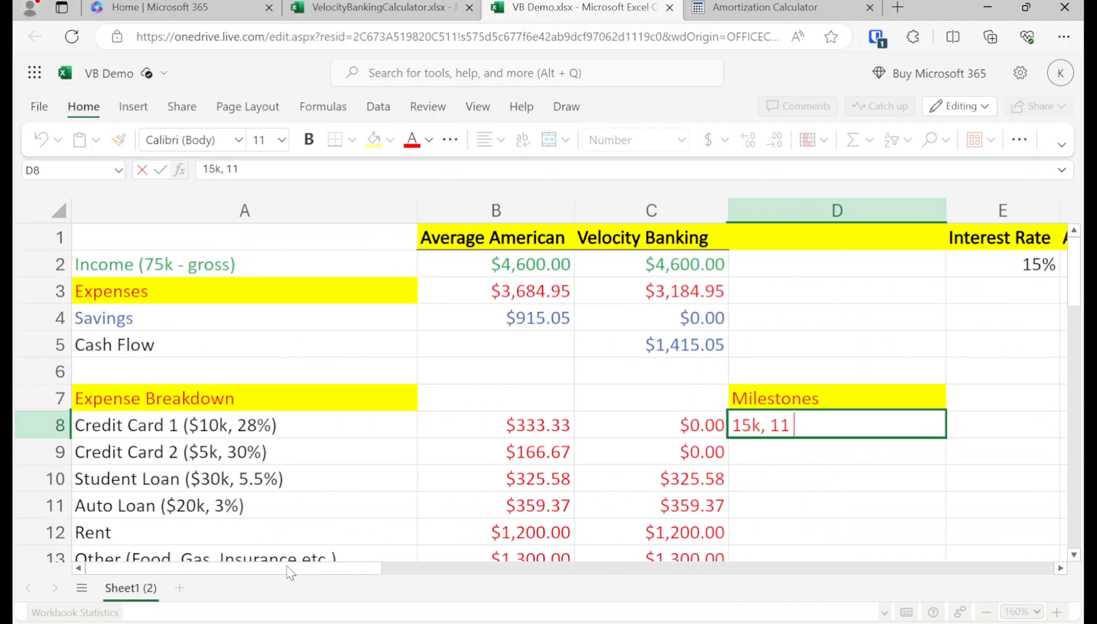
pyautogui.write('Months')
pyautogui.press('Return')
# Copy the Credit Card 1 milestone from D8 to D9 for Credit Card 2.
pyautogui.press('Up')
pyautogui.hotkey('ctrl', 'c')
pyautogui.press('Down')
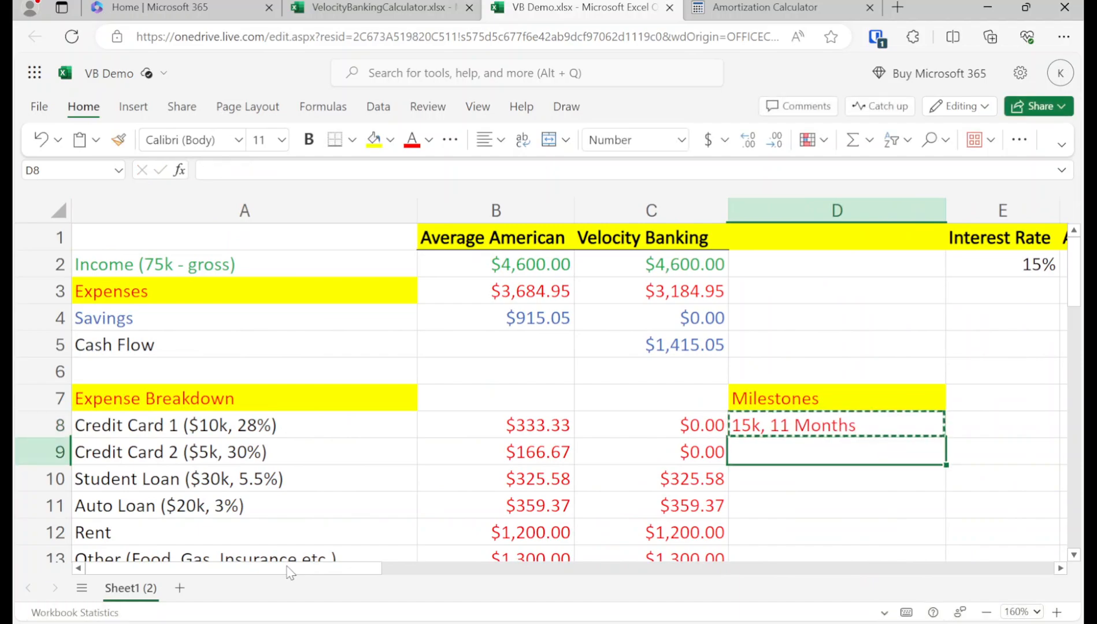
pyautogui.hotkey('ctrl', 'v')
# Review the Rent and Other expenses in both scenarios and the credit card milestones in column D.
pyautogui.press('Left')
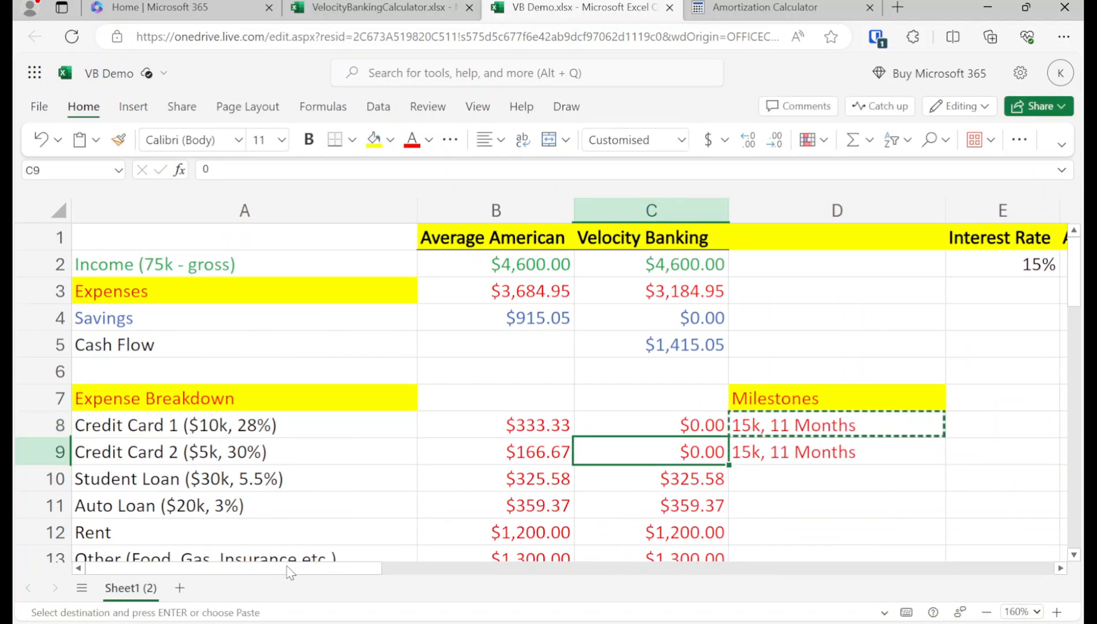
pyautogui.press('Left')
pyautogui.press('Left')
pyautogui.press('Down')
pyautogui.press('Down')
pyautogui.press('Down')
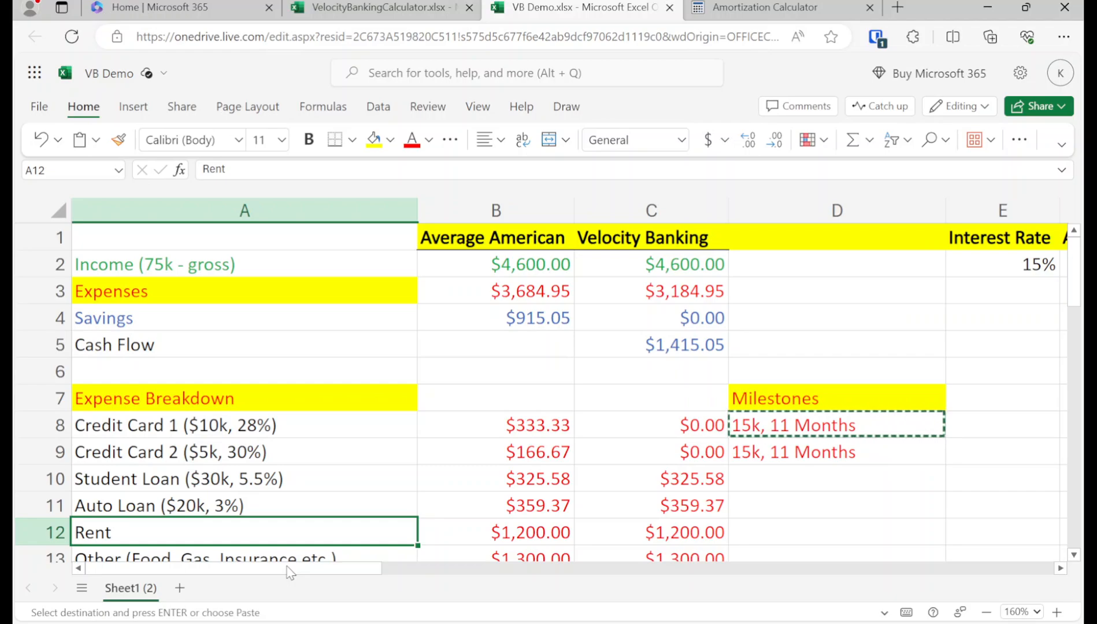
pyautogui.press('Right')
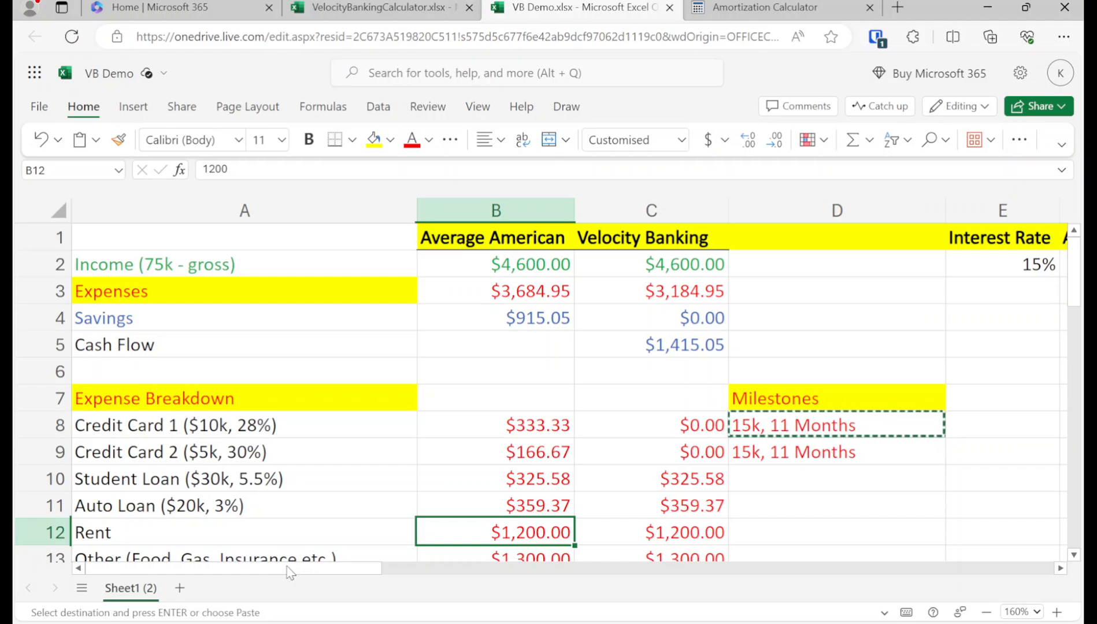
pyautogui.press('Right')
pyautogui.press('Left')
pyautogui.press('Right')
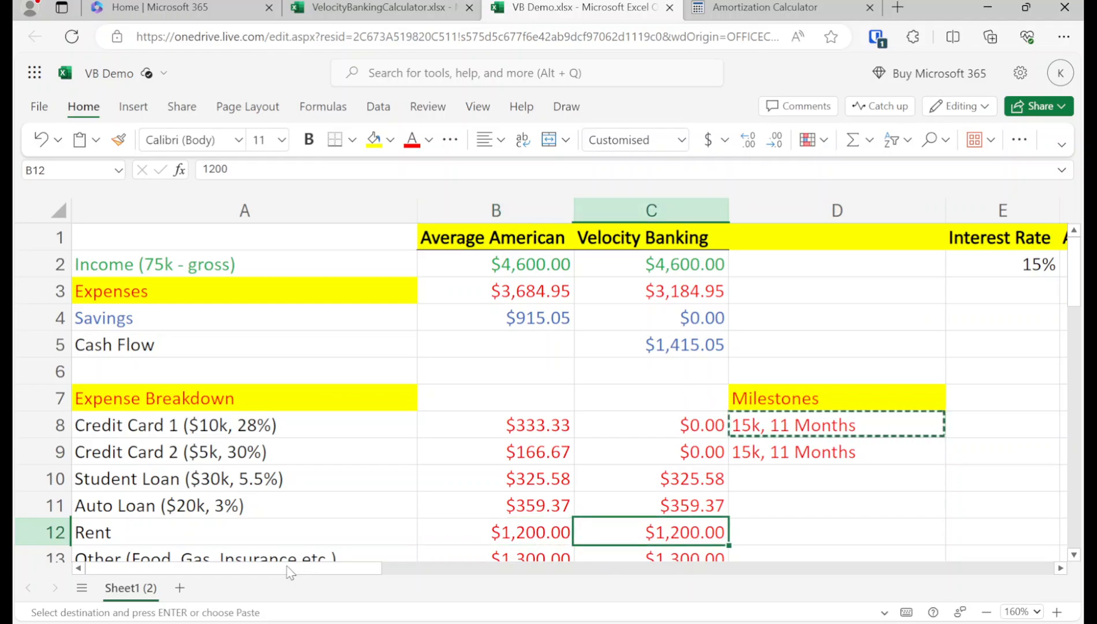
pyautogui.press('Right')
pyautogui.press('Right')
pyautogui.press('Left')
pyautogui.press('Left')
pyautogui.press('Down')
pyautogui.press('Right')
pyautogui.press('Up')
pyautogui.press('Up')
pyautogui.press('Up')
pyautogui.press('Up')
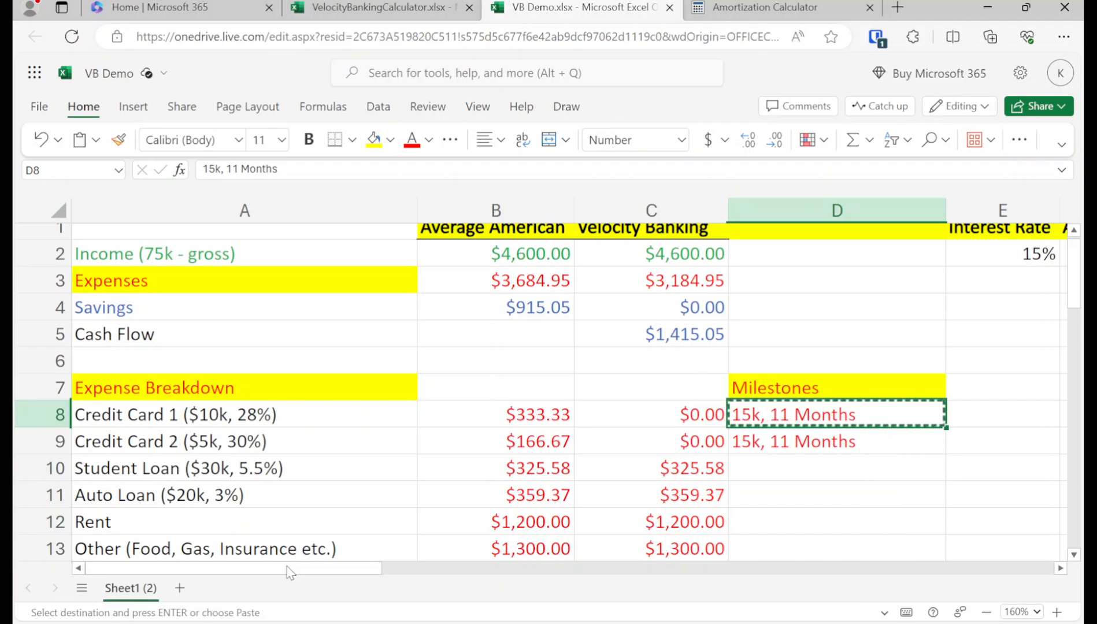
# Examine the Balance, Interest and Month table down to the row where the credit line is paid off.
pyautogui.press('Right')
pyautogui.press('Right')
pyautogui.press('Right')
pyautogui.press('Right')
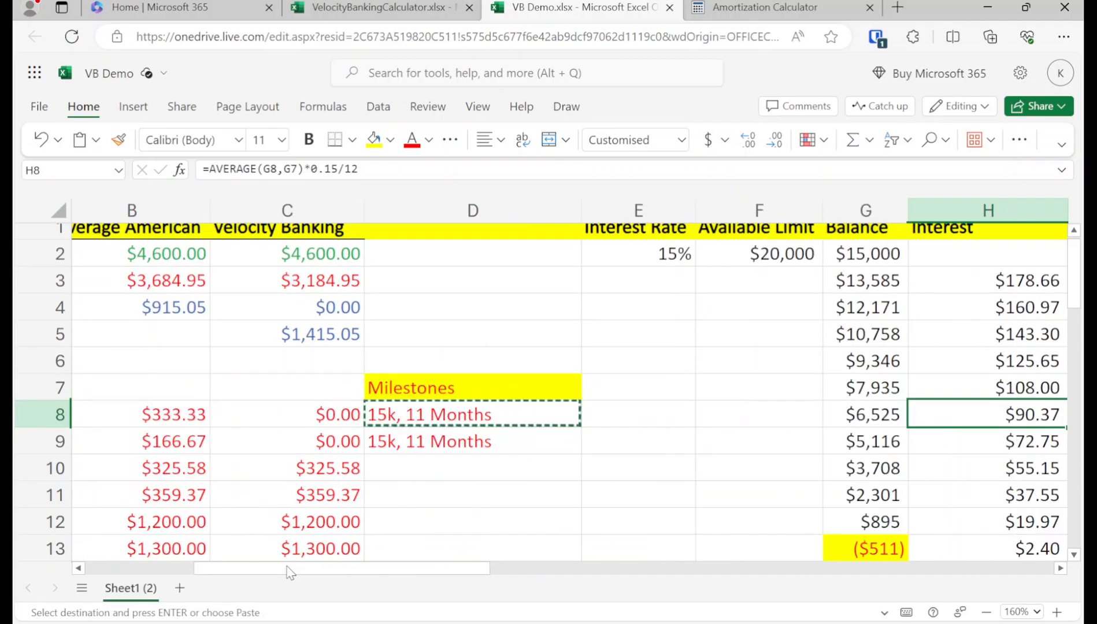
pyautogui.press('Down')
pyautogui.press('Left')
pyautogui.press('Down')
pyautogui.press('Down')
pyautogui.press('Down')
pyautogui.press('Down')
pyautogui.press('Right')
pyautogui.press('Right')
pyautogui.press('Left')
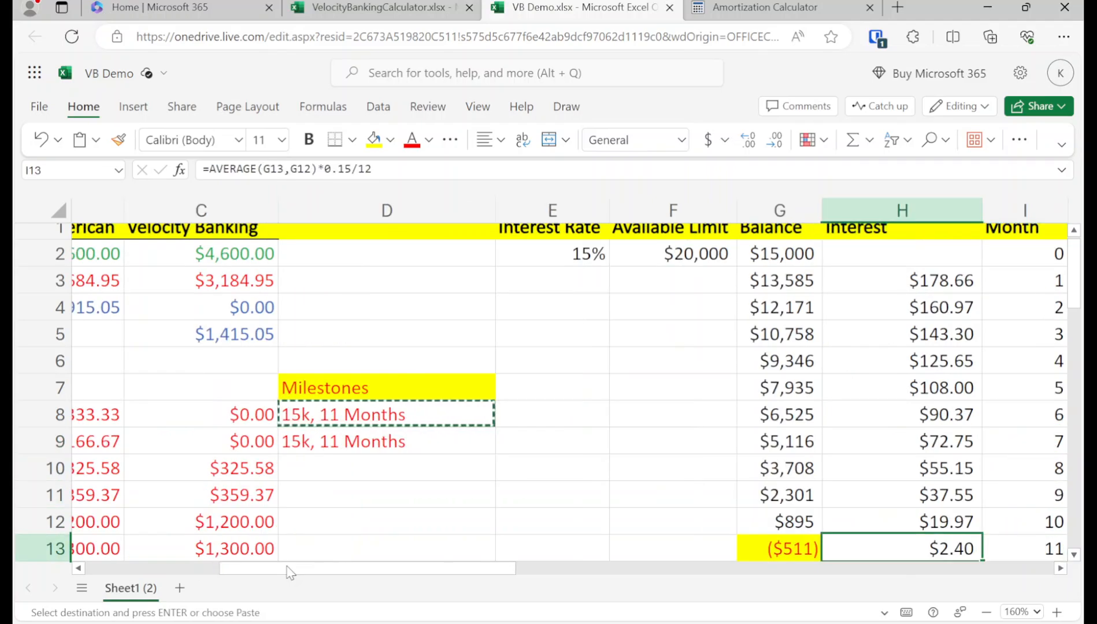
# Highlight the remaining Student Loan and Auto Loan debts in A10:A11.
pyautogui.press('Home')
pyautogui.press('Up')
pyautogui.press('Up')
pyautogui.press('Up')
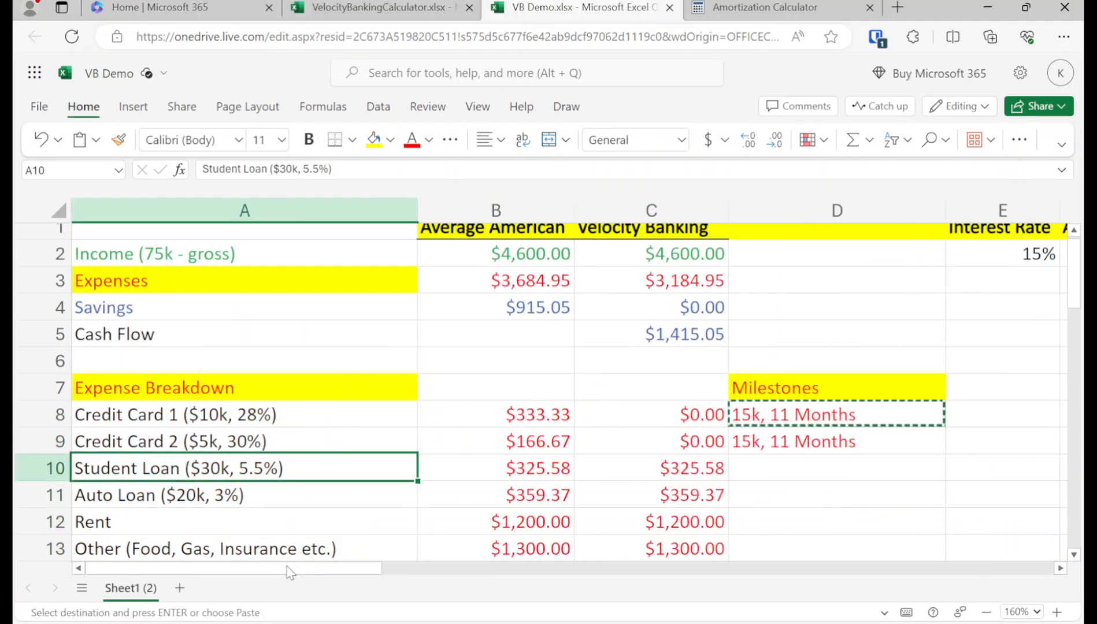
pyautogui.hotkey('shift', 'Down')
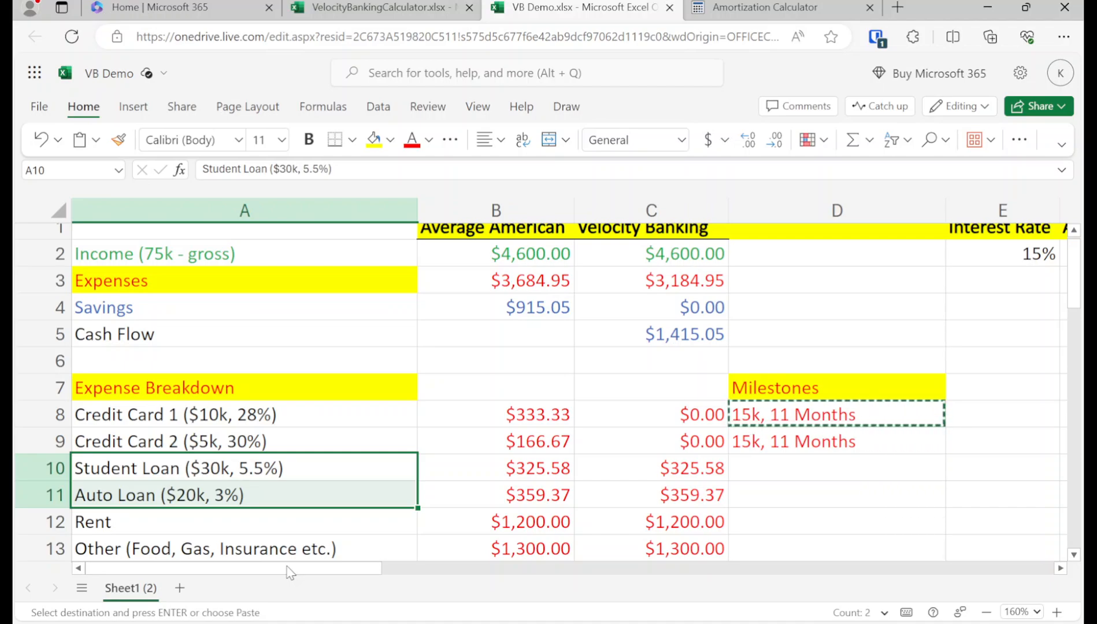
# Review the Debt Payoff Criteria list in A21:A24 and the Cash Flow Index definition in B22.
pyautogui.press('Down')
pyautogui.press('Down')
pyautogui.press('Down')
pyautogui.press('Down')
pyautogui.press('Down')
pyautogui.press('Down')
pyautogui.press('Down')
pyautogui.press('Down')
pyautogui.press('Down')
pyautogui.press('Down')
pyautogui.press('Down')
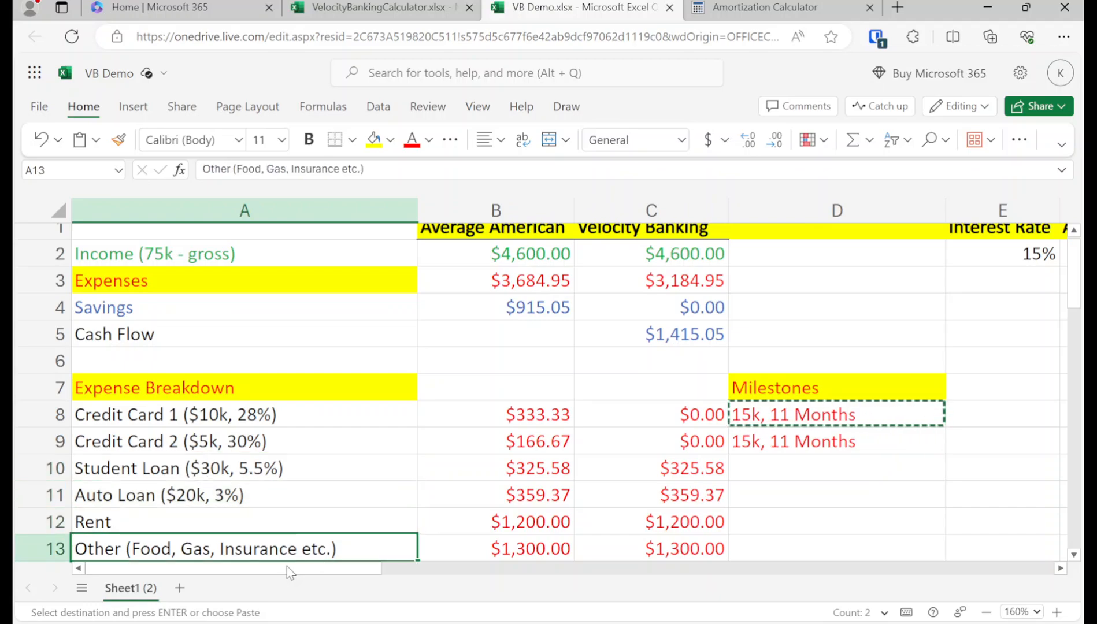
pyautogui.press('Down')
pyautogui.press('Down')
pyautogui.press('Down')
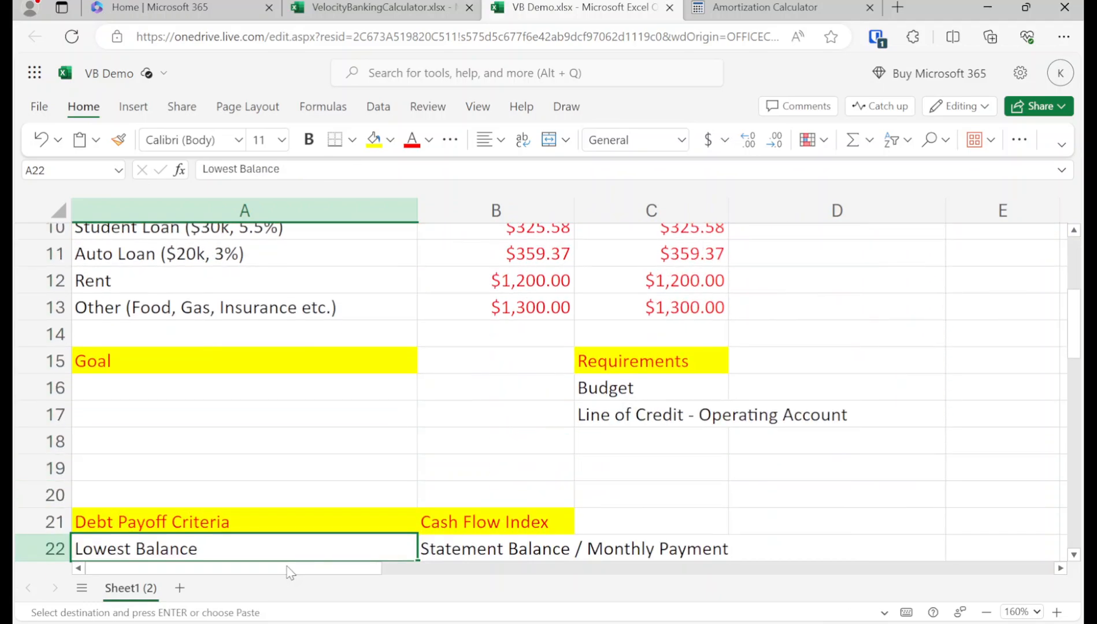
pyautogui.hotkey('shift', 'Up')
pyautogui.hotkey('shift', 'Up')
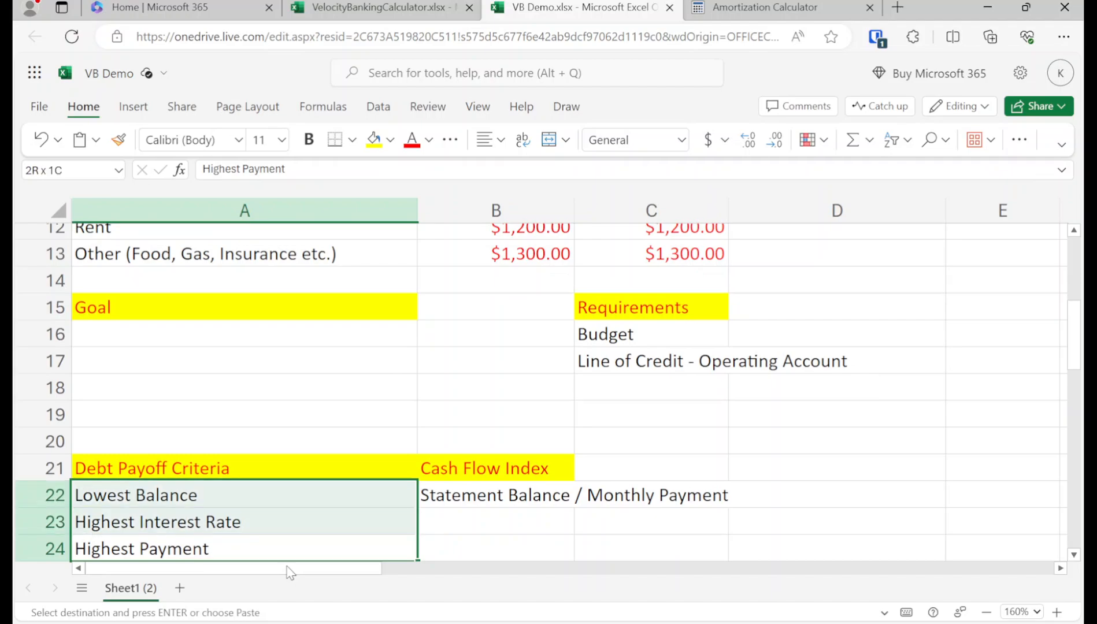
pyautogui.press('Up')
pyautogui.press('Up')
pyautogui.press('Up')
pyautogui.hotkey('shift', 'Down')
pyautogui.hotkey('shift', 'Down')
pyautogui.hotkey('shift', 'Down')
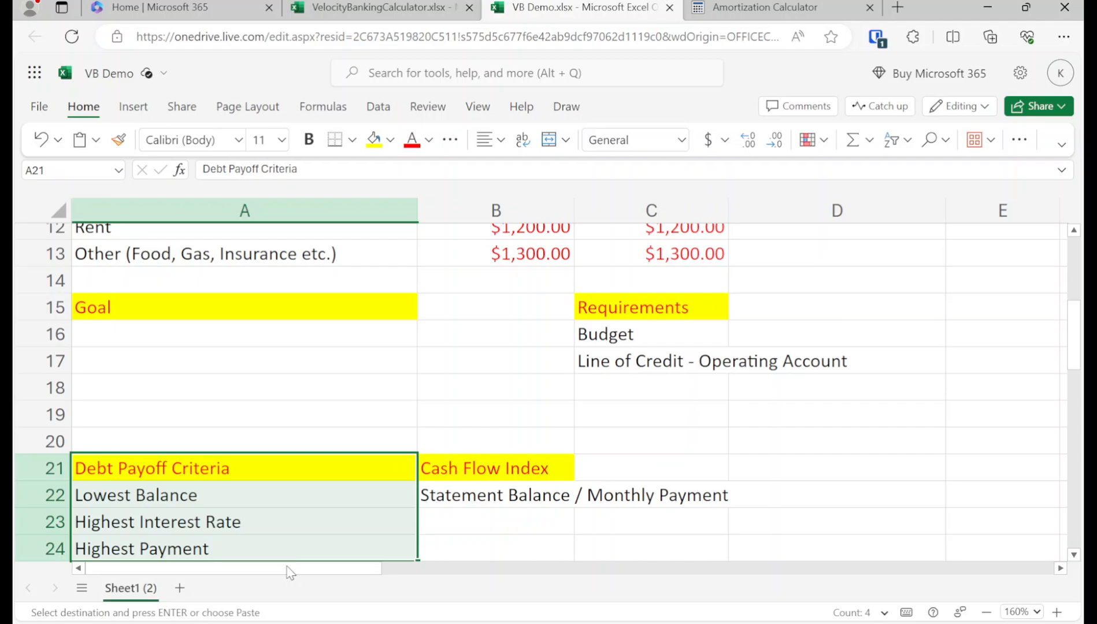
pyautogui.press('Right')
pyautogui.press('Down')
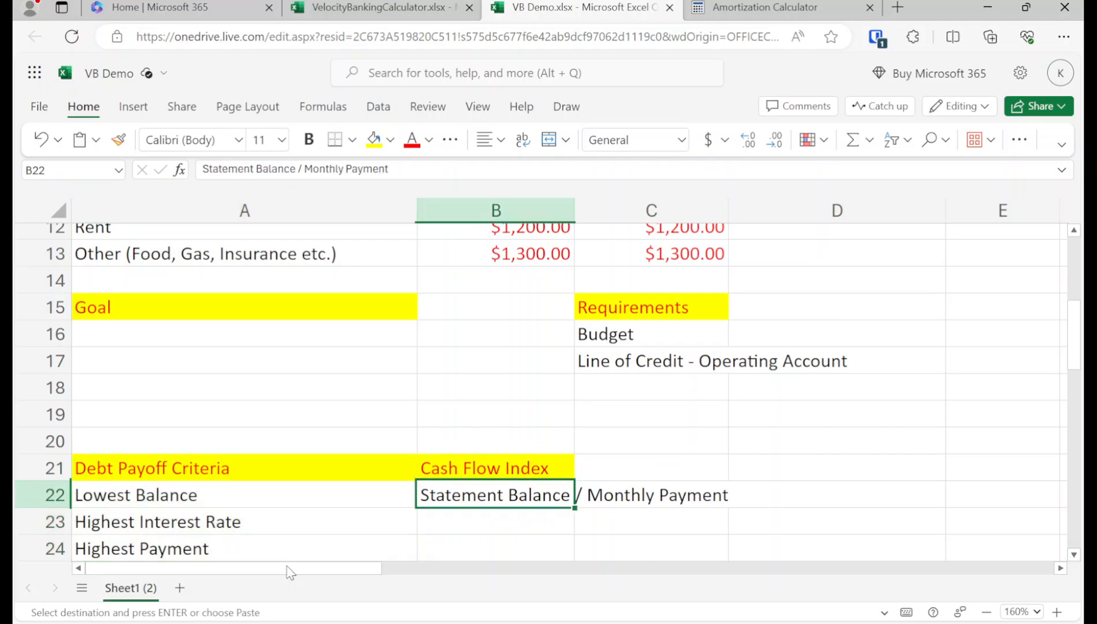
pyautogui.press('Left')
pyautogui.press('Up')
pyautogui.hotkey('shift', 'Down')
pyautogui.hotkey('shift', 'Down')
pyautogui.hotkey('shift', 'Down')
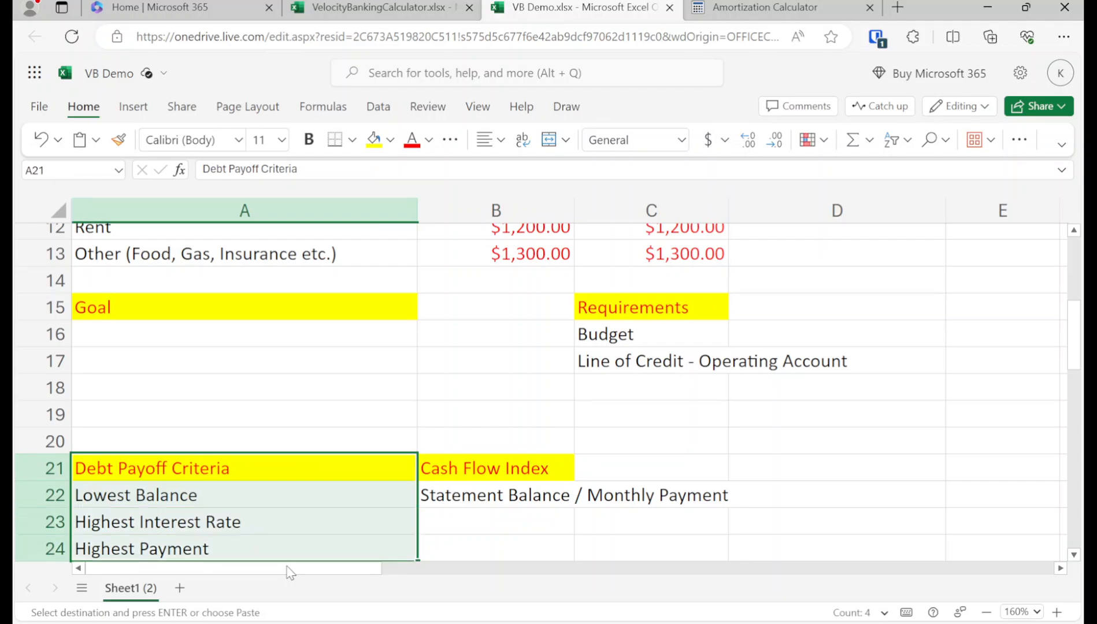
# Return to the Expense Breakdown and check the Student Loan's amount and rate in A10.
pyautogui.press('Up')
pyautogui.press('Up')
pyautogui.press('Up')
pyautogui.press('Up')
pyautogui.press('Up')
pyautogui.press('Up')
pyautogui.press('Up')
pyautogui.press('Up')
pyautogui.press('Up')
pyautogui.press('Up')
pyautogui.press('Up')
pyautogui.press('Up')
pyautogui.press('Up')
pyautogui.press('Up')
pyautogui.press('Up')
pyautogui.press('Up')
pyautogui.press('Up')
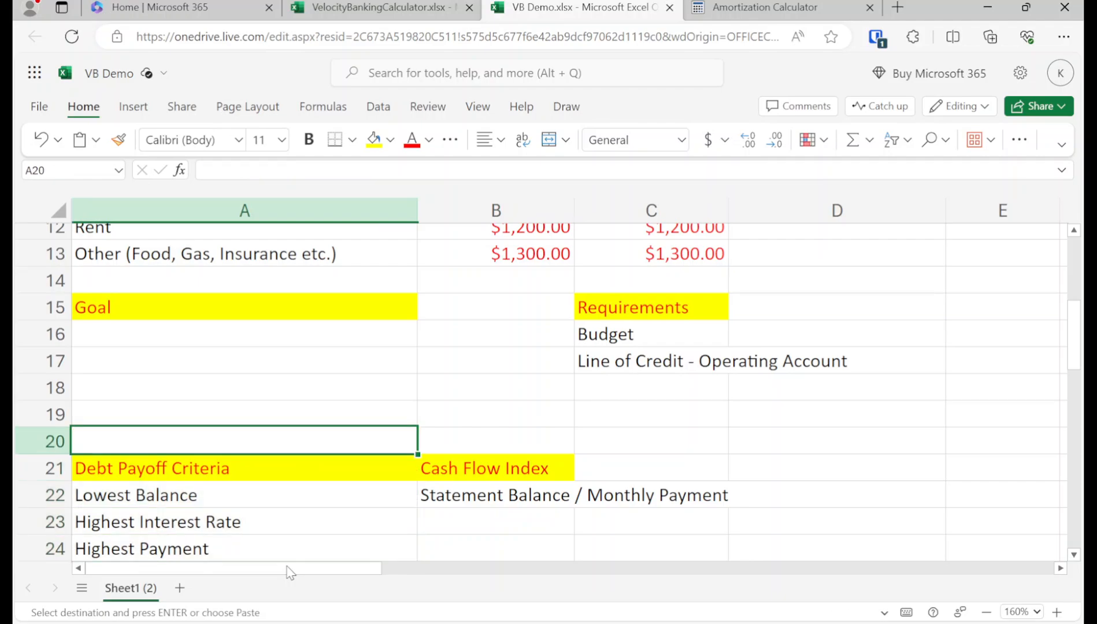
pyautogui.press('Down')
pyautogui.press('Down')
pyautogui.press('Down')
pyautogui.press('Down')
pyautogui.press('Down')
pyautogui.press('Down')
pyautogui.press('Down')
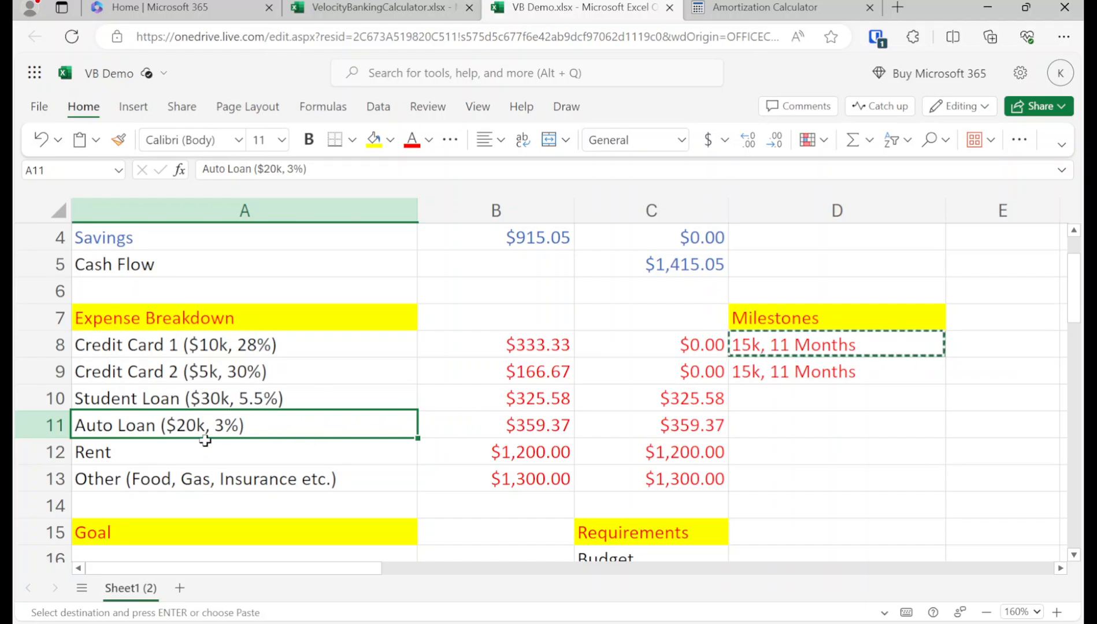
pyautogui.click(305, 400)
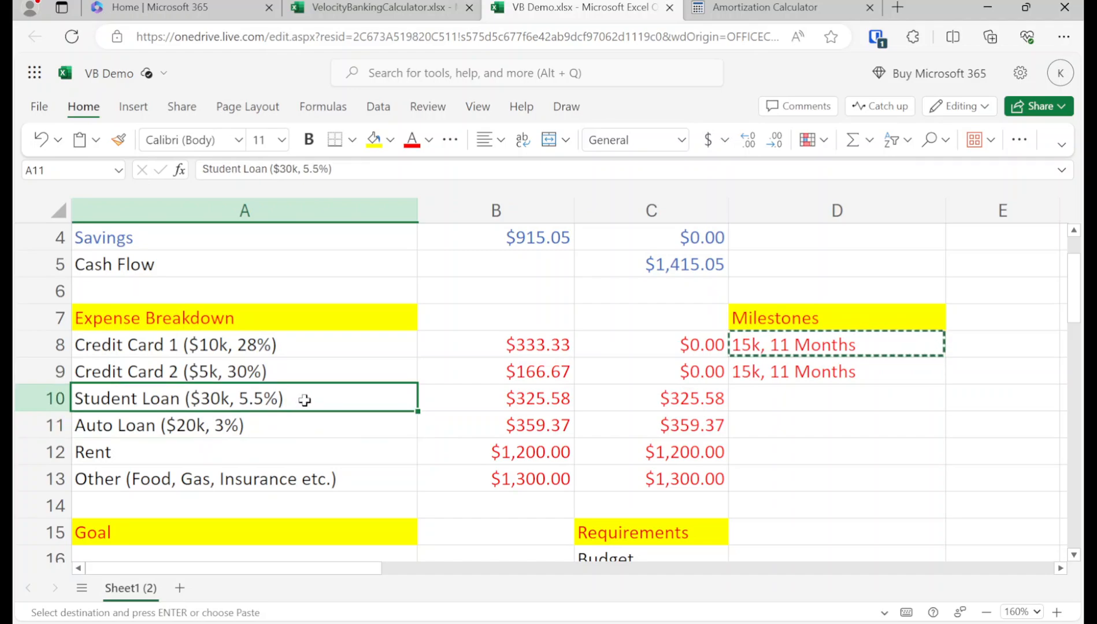
pyautogui.doubleClick(305, 400)
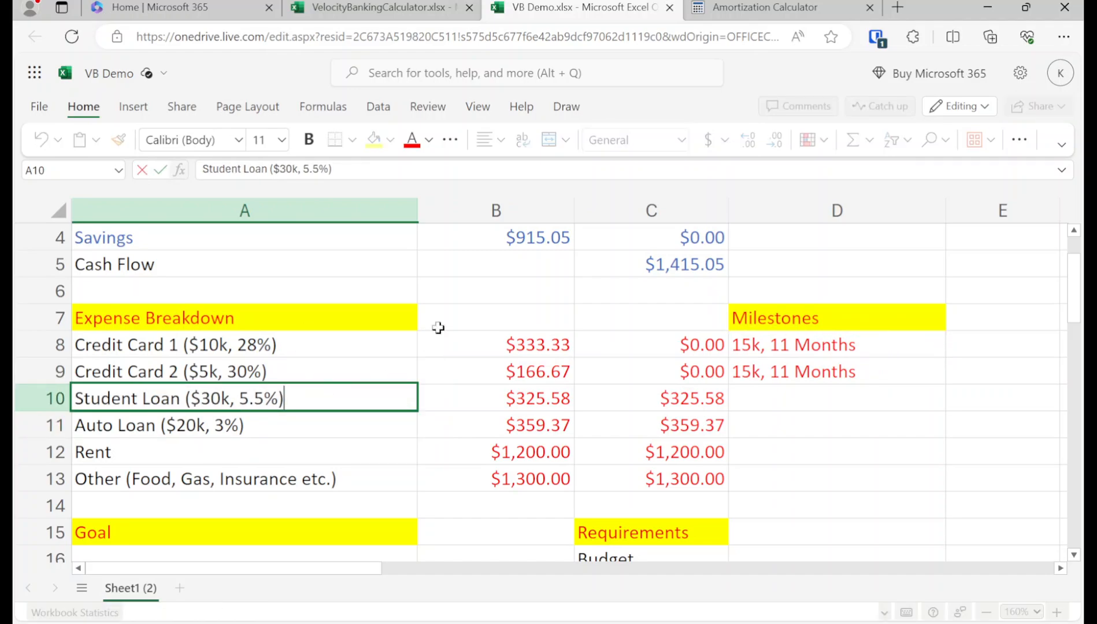
# Switch to the Amortization Calculator, set the loan amount to $30,000, and recheck the student loan's rate in the VB Demo workbook.
pyautogui.click(763, 8)
pyautogui.click(270, 224)
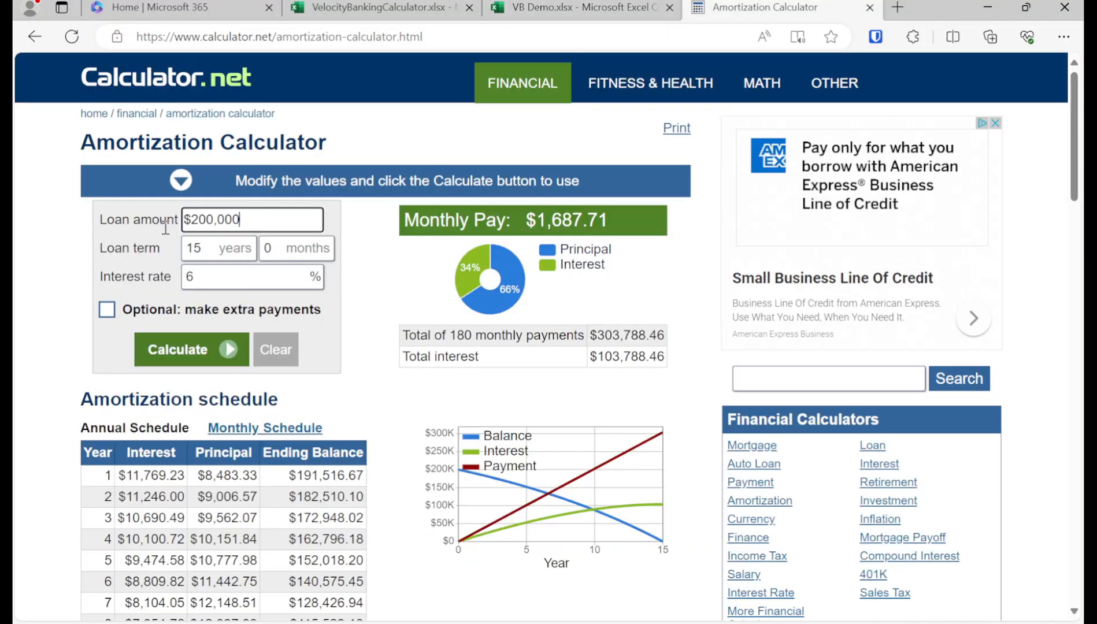
pyautogui.hotkey('ctrl', 'a')
pyautogui.write('$30,000')
pyautogui.click(20, 275)
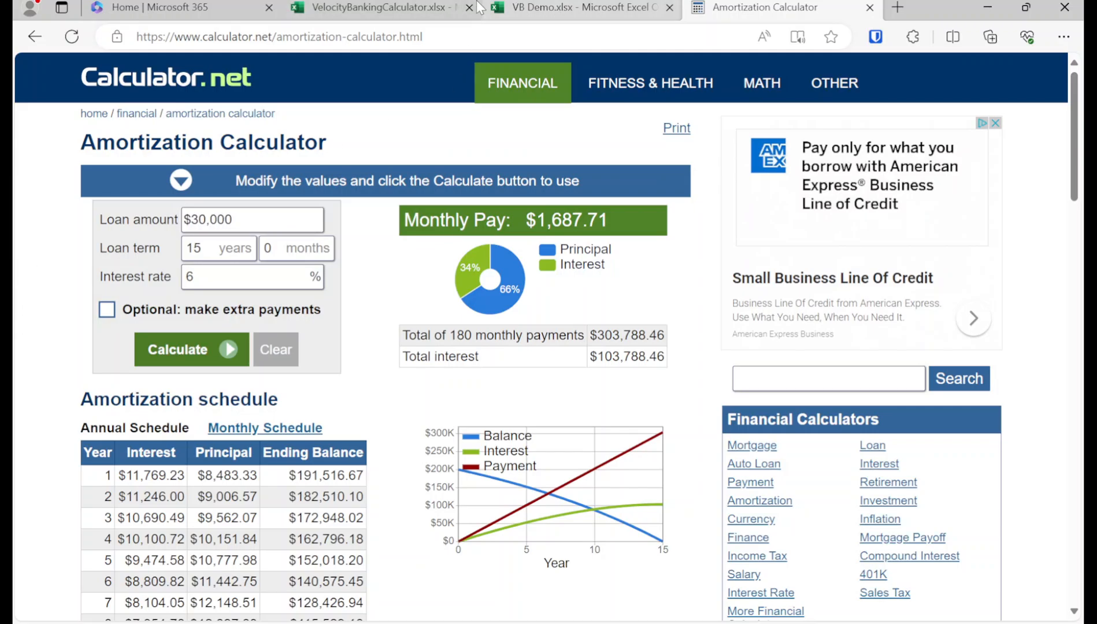
pyautogui.click(439, 8)
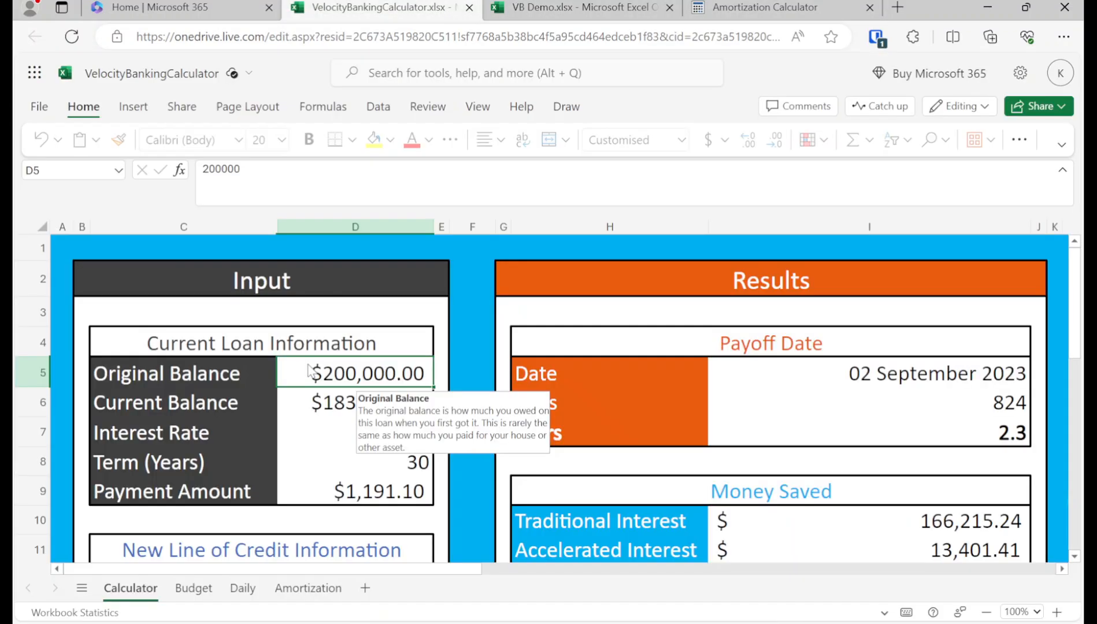
pyautogui.click(605, 7)
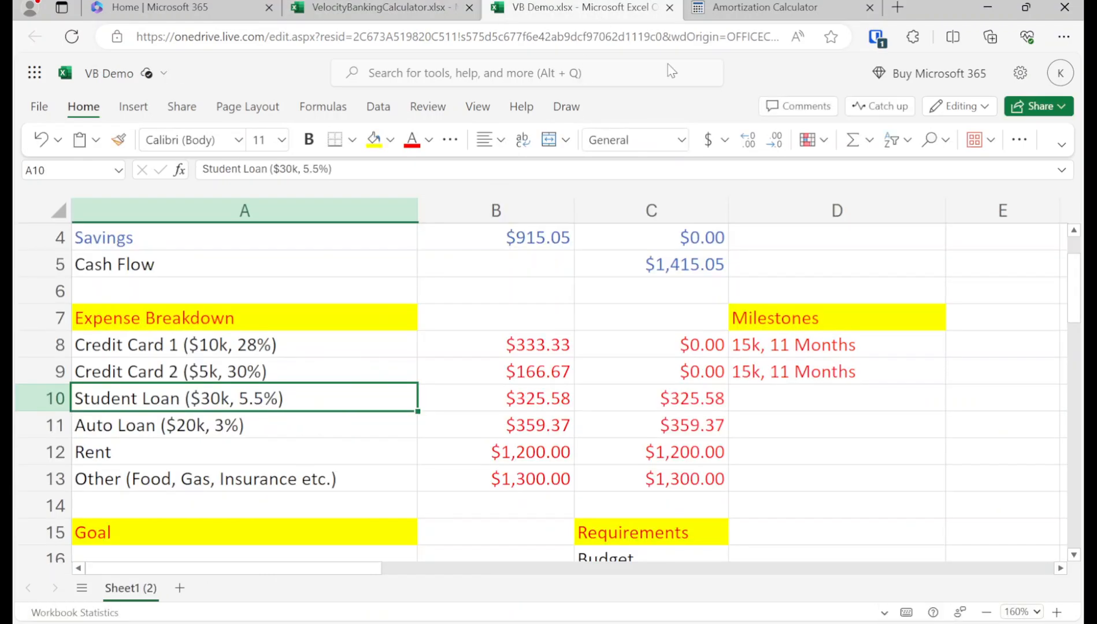
# Calculate the student loan's amortization at 5.5% over 10 years in the Amortization Calculator and show the monthly schedule.
pyautogui.click(744, 7)
pyautogui.moveTo(221, 279); pyautogui.dragTo(120, 281)
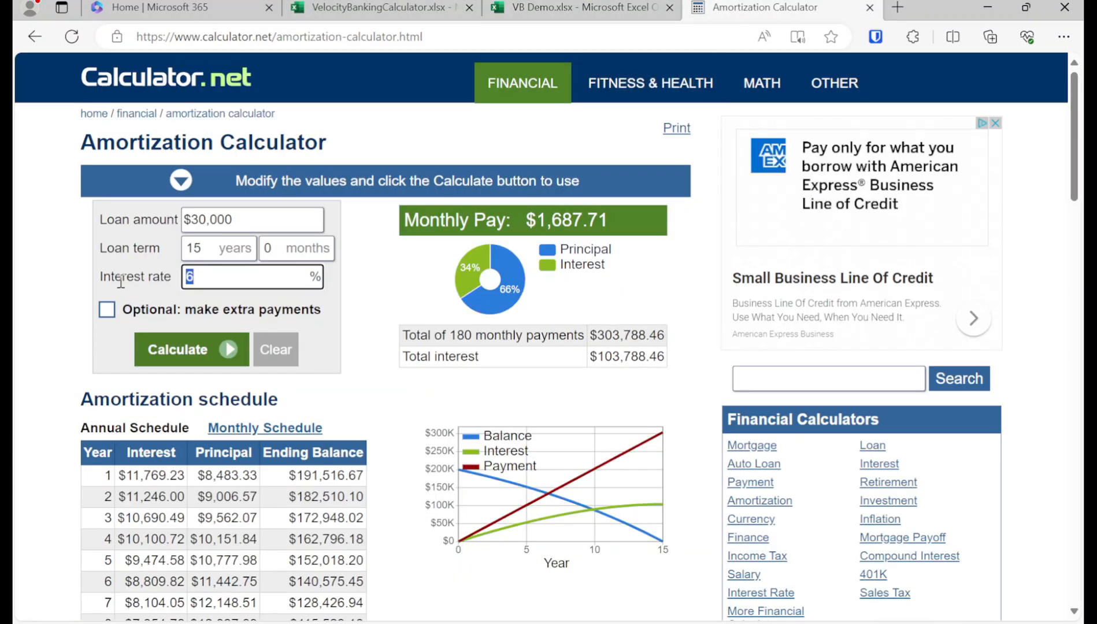
pyautogui.write('5.5')
pyautogui.moveTo(210, 249); pyautogui.dragTo(146, 258)
pyautogui.write('1')
pyautogui.click(186, 349)
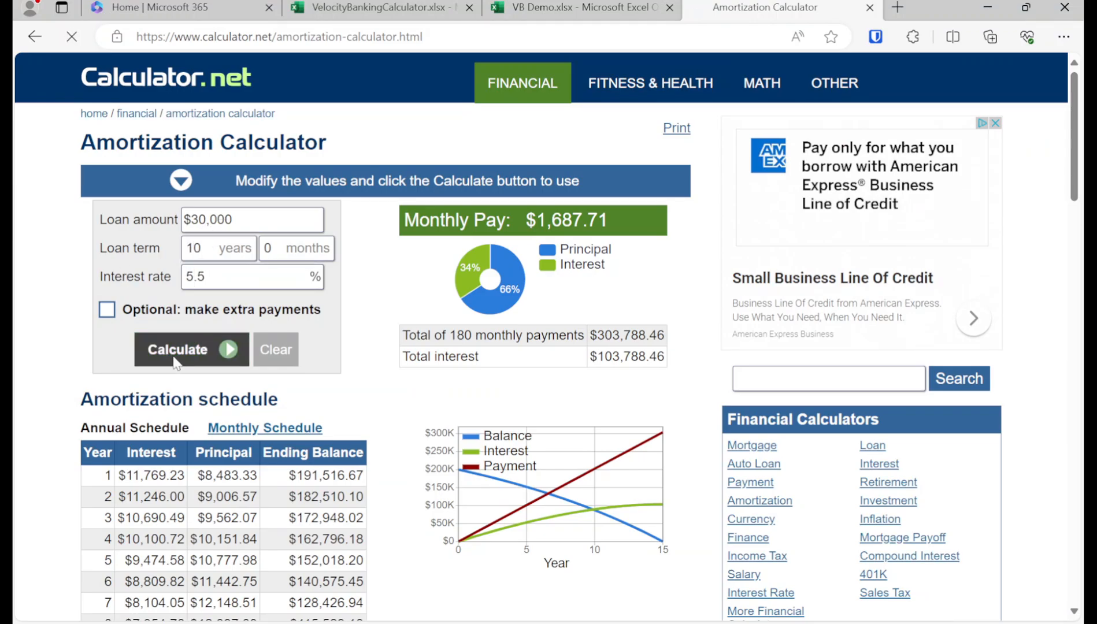
pyautogui.click(245, 282)
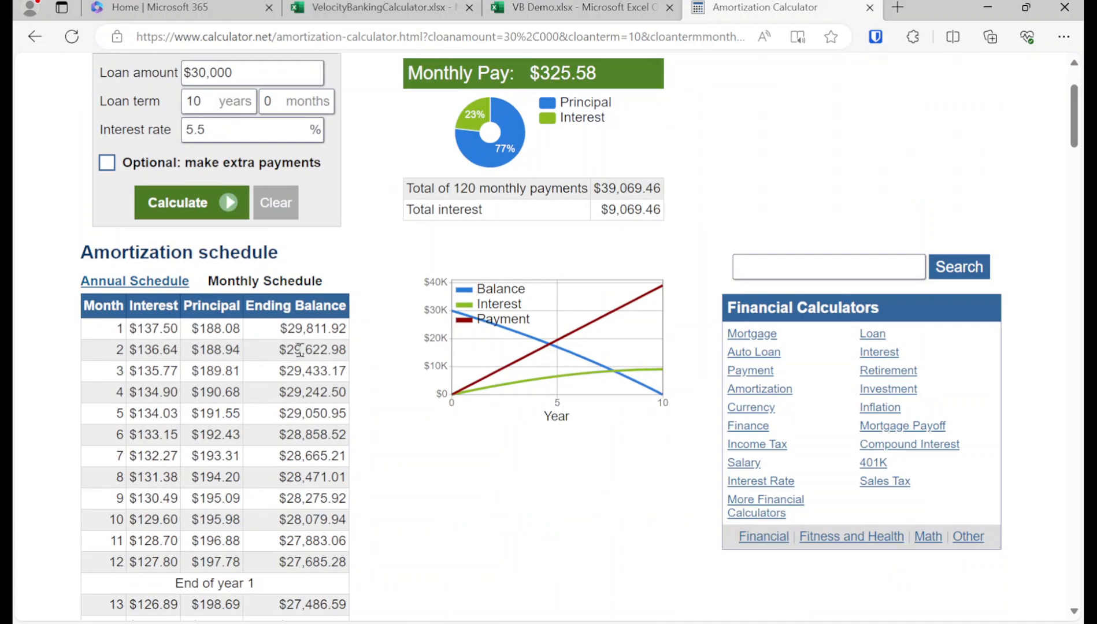
# Copy the student loan's month 11 ending balance, 27,883.06, from the monthly amortization schedule.
pyautogui.scroll(-7, 300, 362)
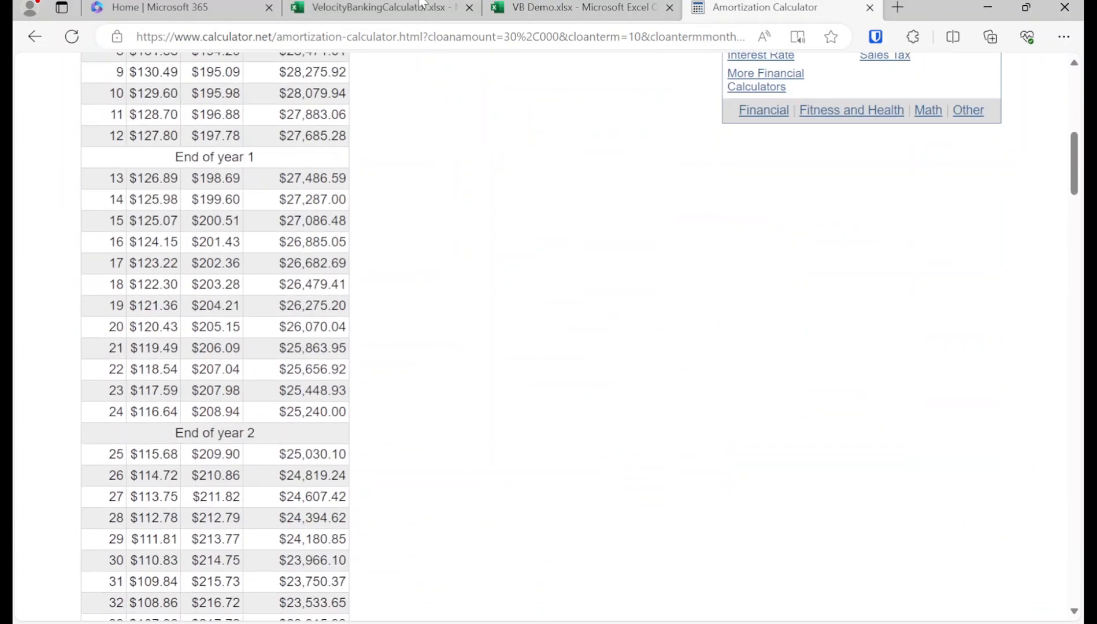
pyautogui.click(561, 7)
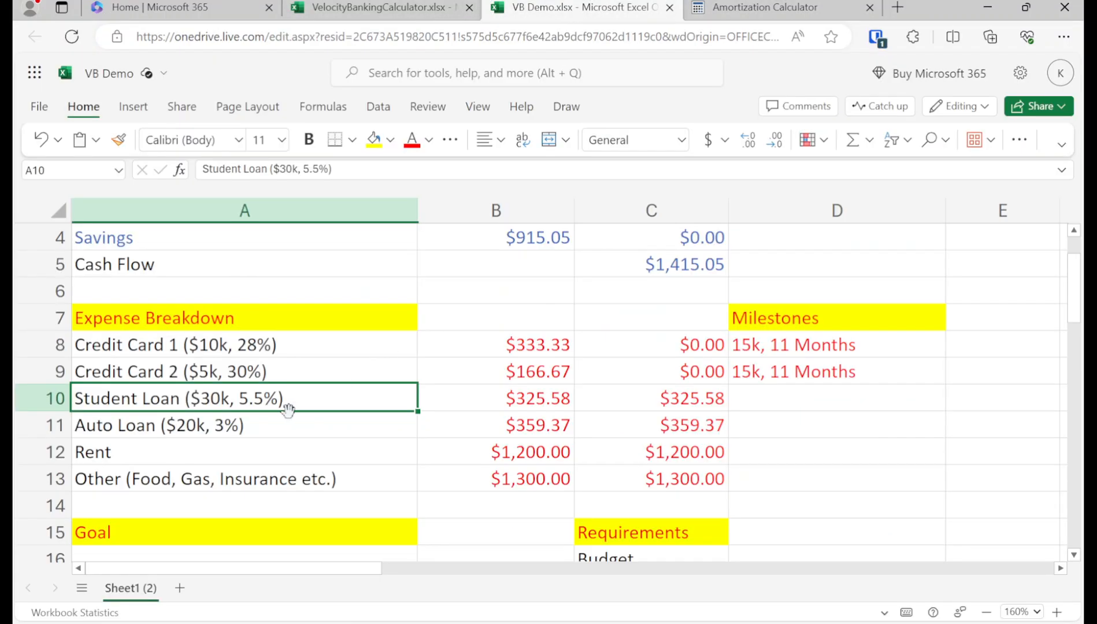
pyautogui.click(749, 17)
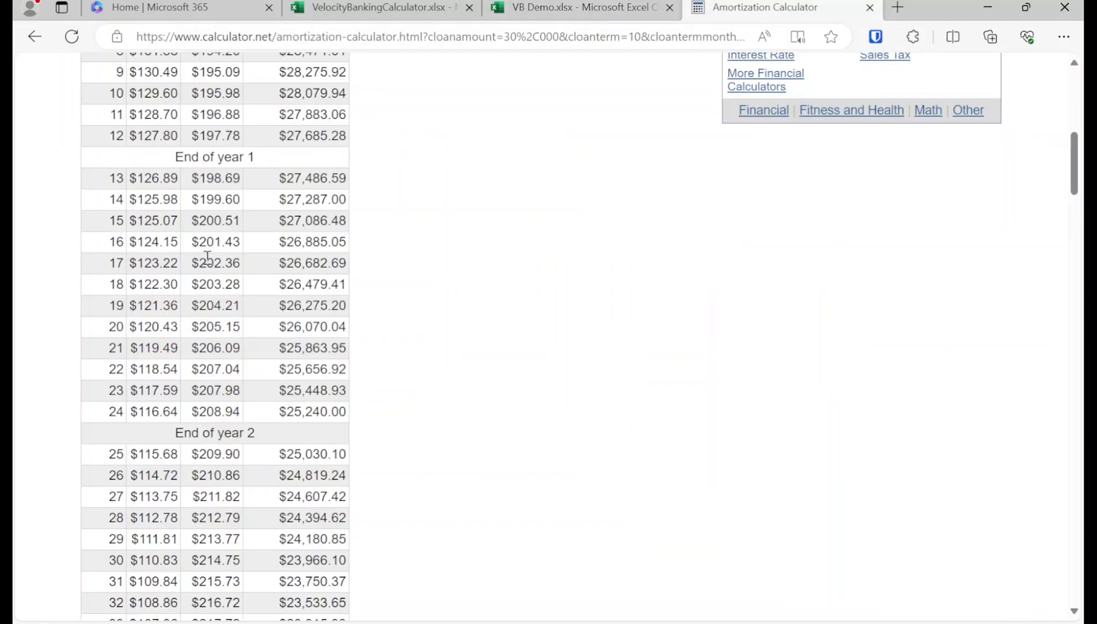
pyautogui.scroll(1, 227, 257)
pyautogui.moveTo(287, 200); pyautogui.dragTo(349, 203)
pyautogui.hotkey('ctrl', 'c')
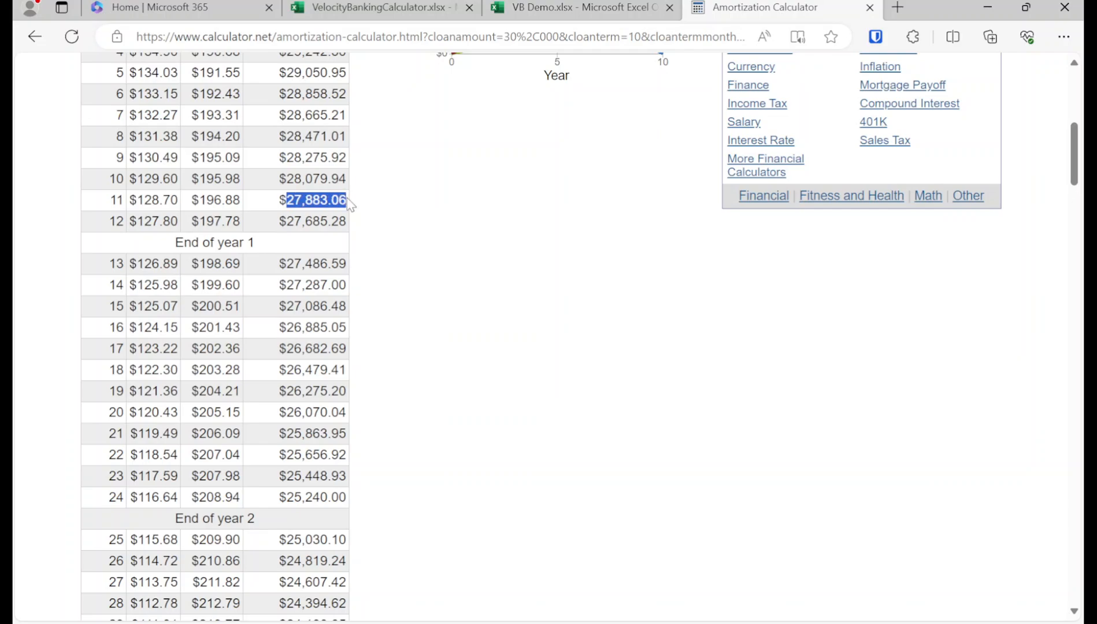
# Append "->27,883.06" to the Student Loan label in A10 of the VB Demo workbook.
pyautogui.click(413, 10)
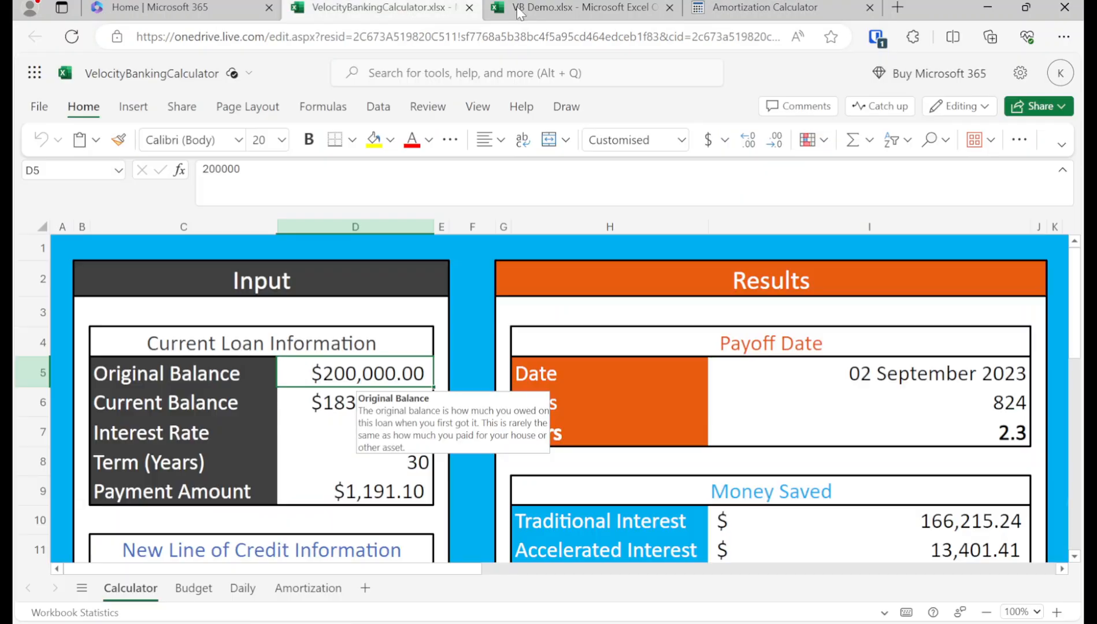
pyautogui.click(544, 9)
pyautogui.doubleClick(284, 397)
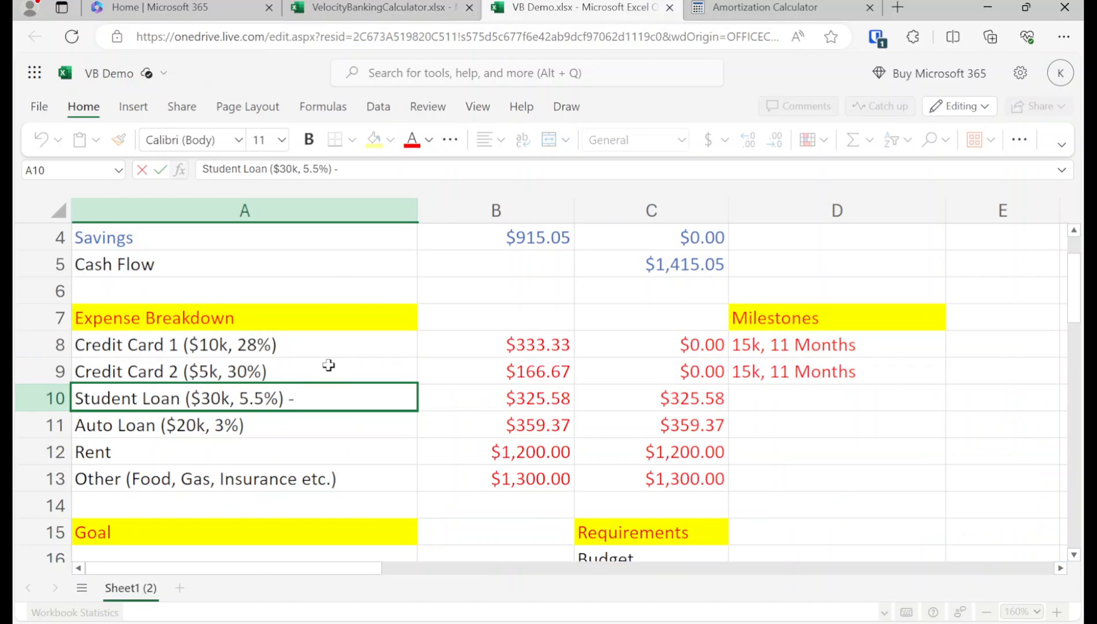
pyautogui.write('->')
pyautogui.hotkey('ctrl', 'v')
pyautogui.press('Return')
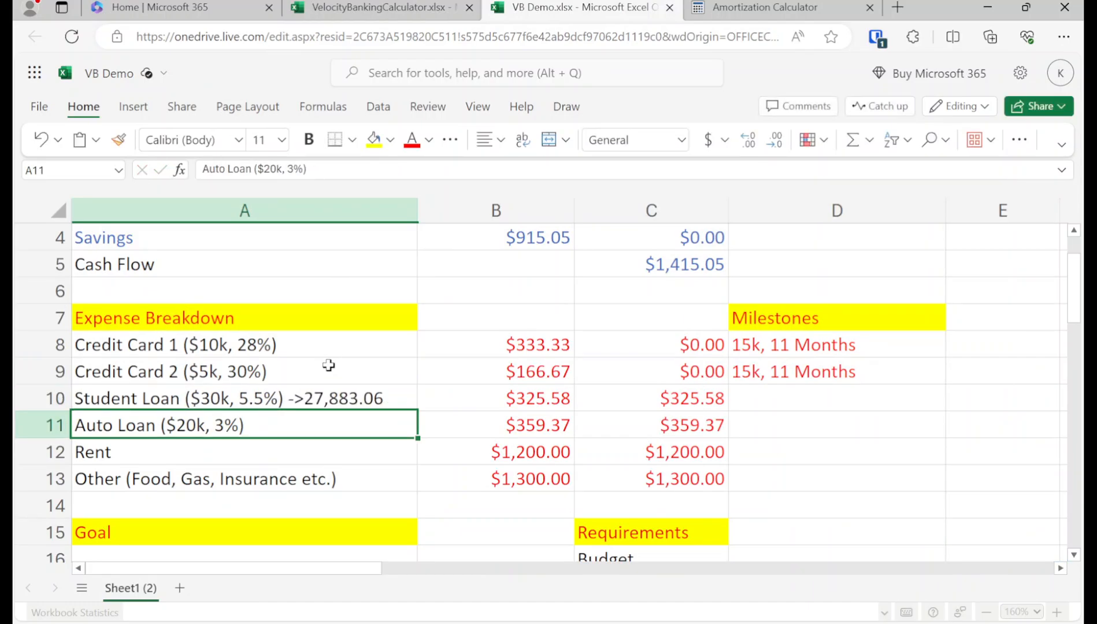
# Calculate the auto loan's amortization in the Amortization Calculator for $20,000 over 5 years at 3%.
pyautogui.click(757, 7)
pyautogui.scroll(8, 456, 194)
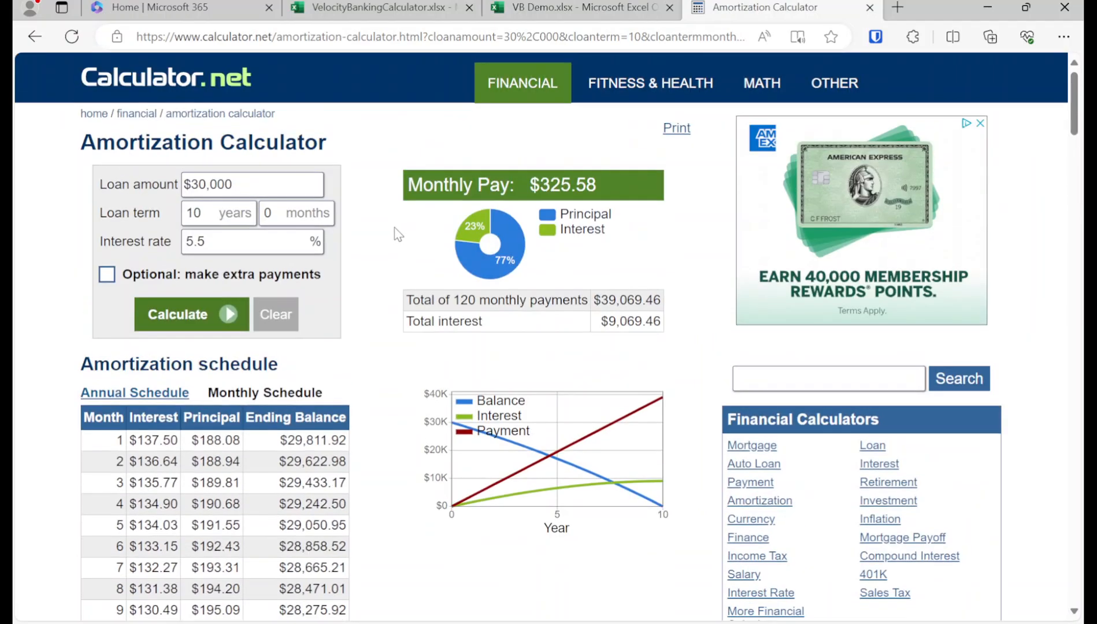
pyautogui.doubleClick(276, 188)
pyautogui.write('2000')
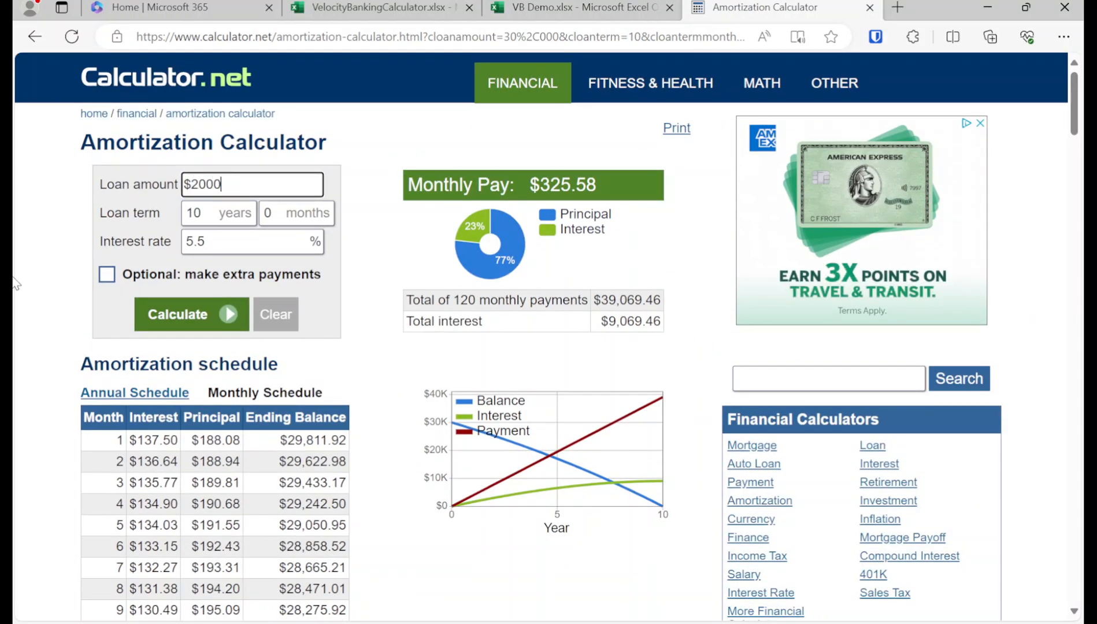
pyautogui.doubleClick(193, 241)
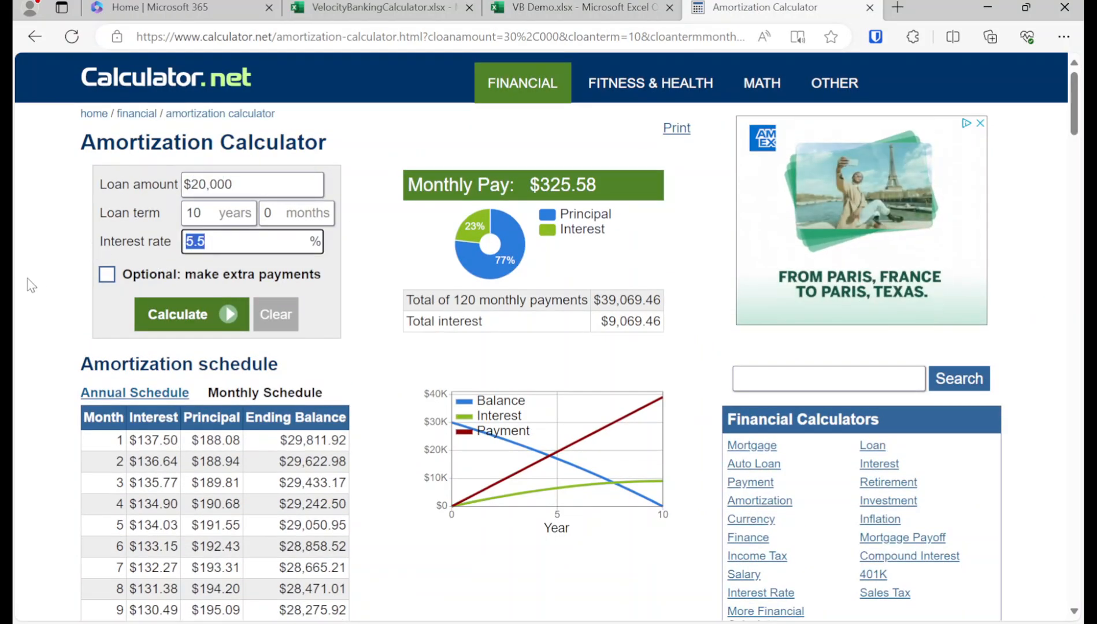
pyautogui.write('3')
pyautogui.doubleClick(215, 213)
pyautogui.write('5')
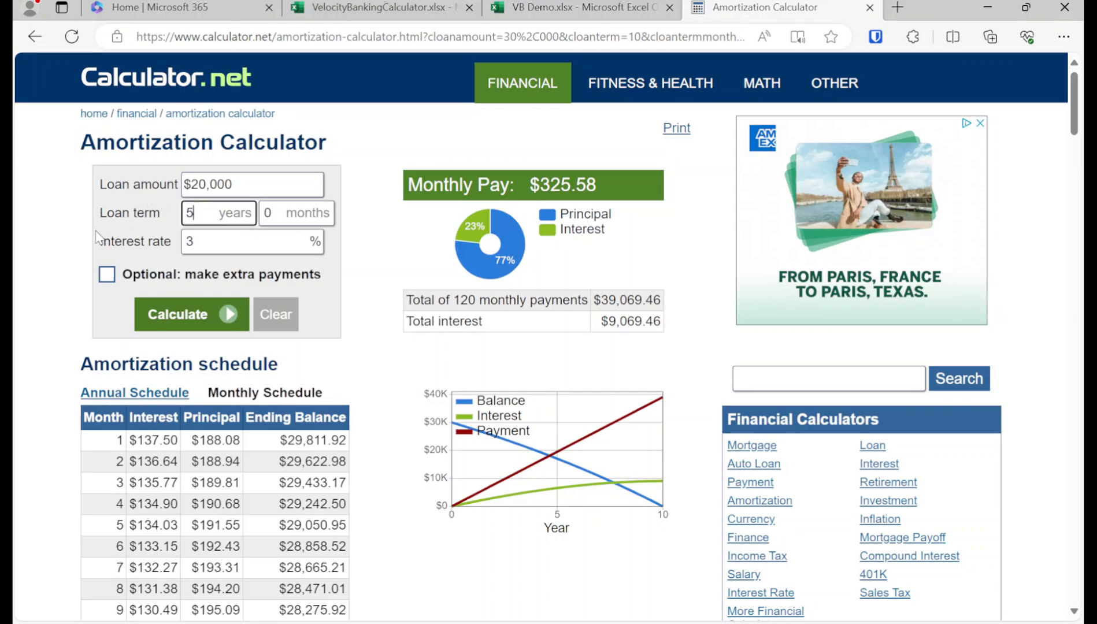
pyautogui.click(182, 314)
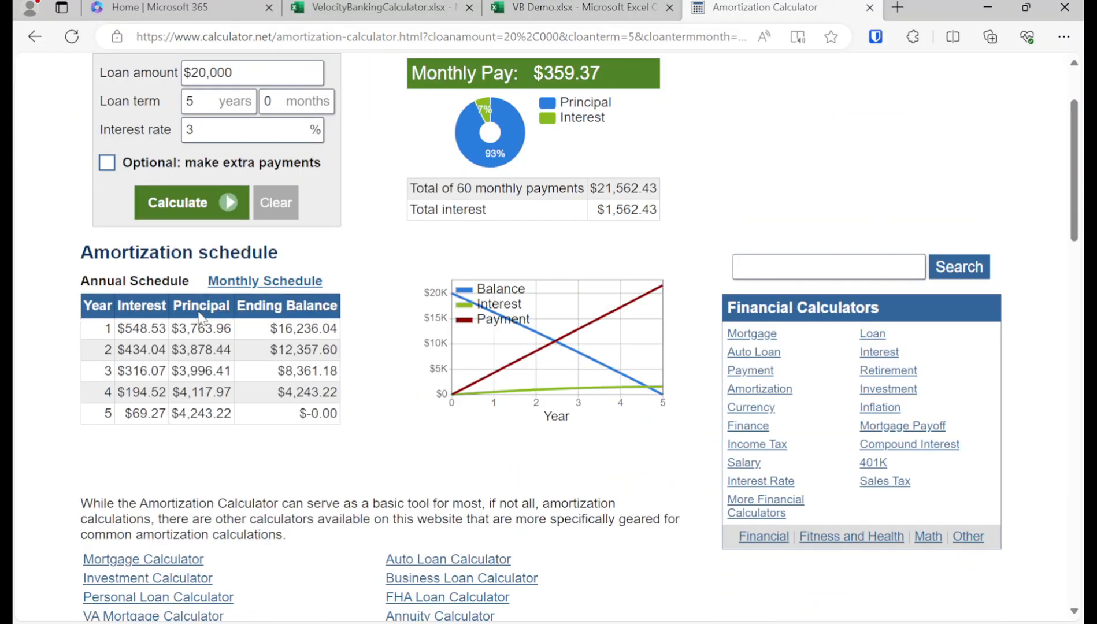
# Show the auto loan's monthly schedule and copy its month 11 ending balance, 16,554.03.
pyautogui.click(230, 280)
pyautogui.scroll(-2, 243, 304)
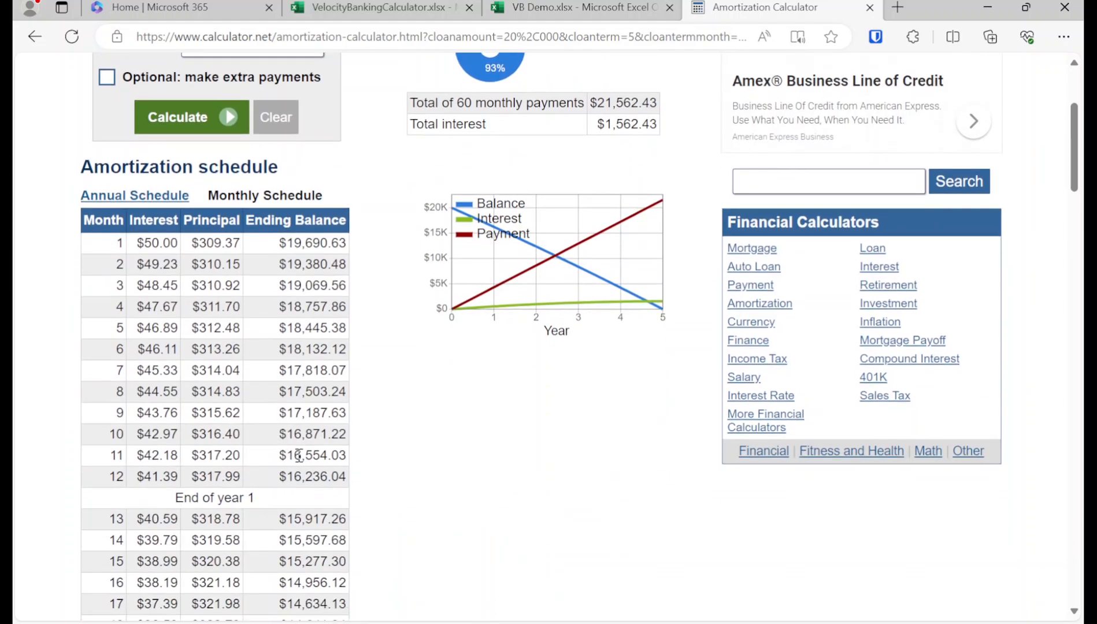
pyautogui.moveTo(288, 456); pyautogui.dragTo(347, 458)
pyautogui.hotkey('ctrl', 'c')
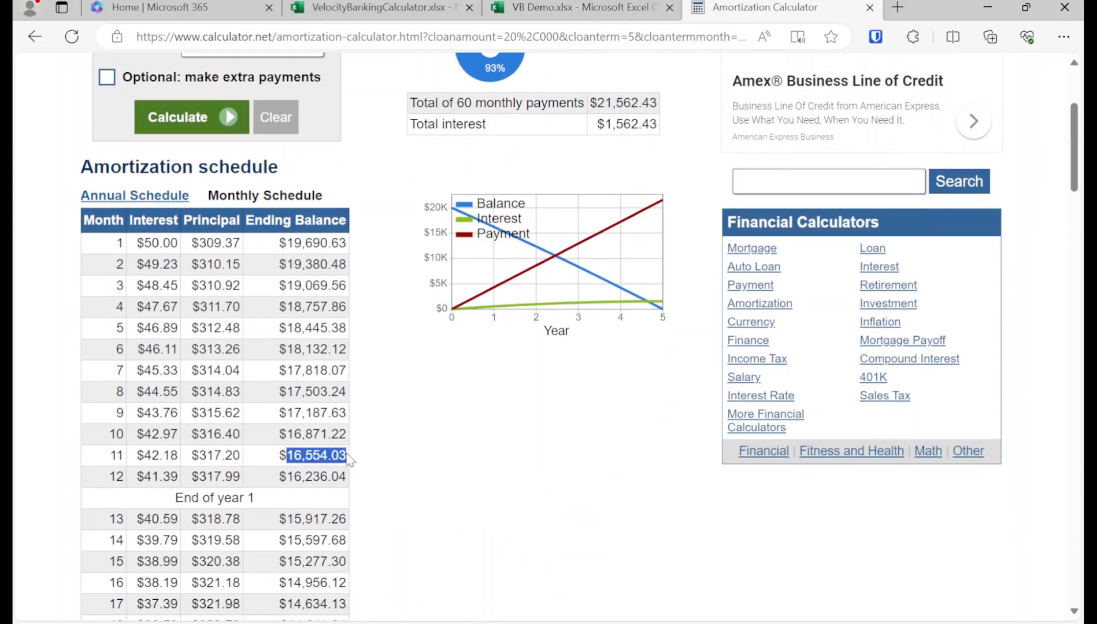
# Append "-> 16,554.03" to the Auto Loan label in A11 of the VB Demo workbook.
pyautogui.click(566, 7)
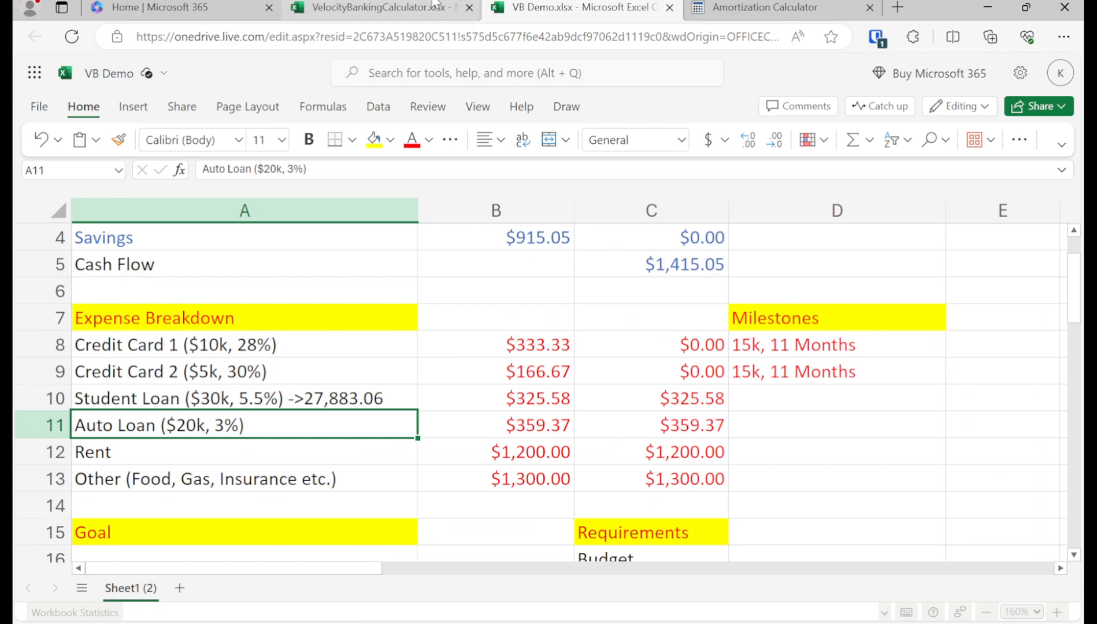
pyautogui.doubleClick(316, 424)
pyautogui.write('->')
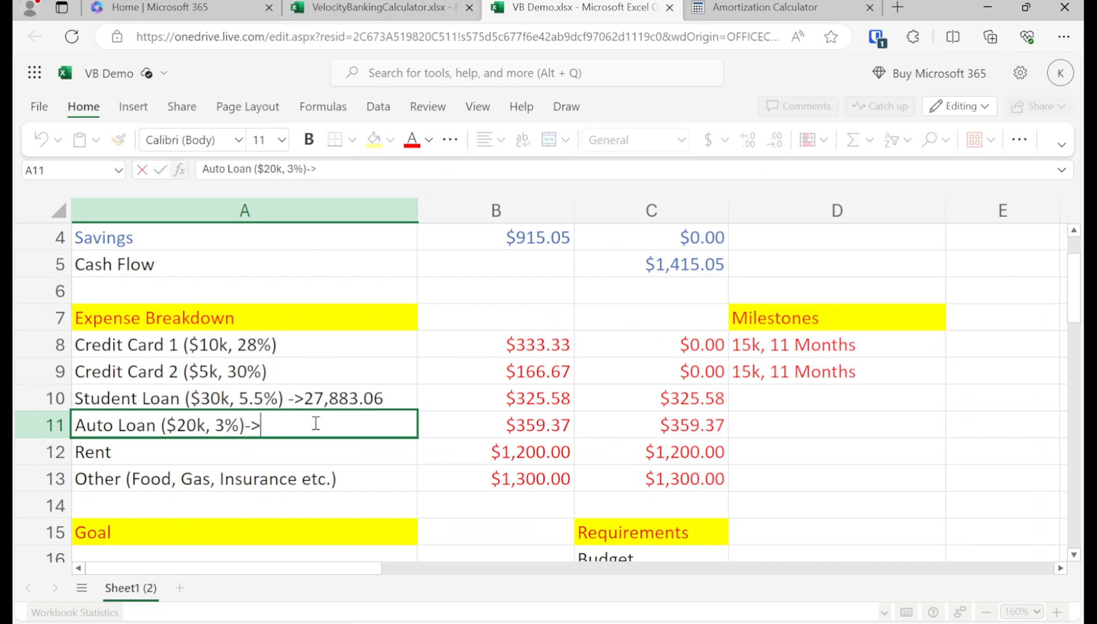
pyautogui.hotkey('ctrl', 'v')
pyautogui.press('Return')
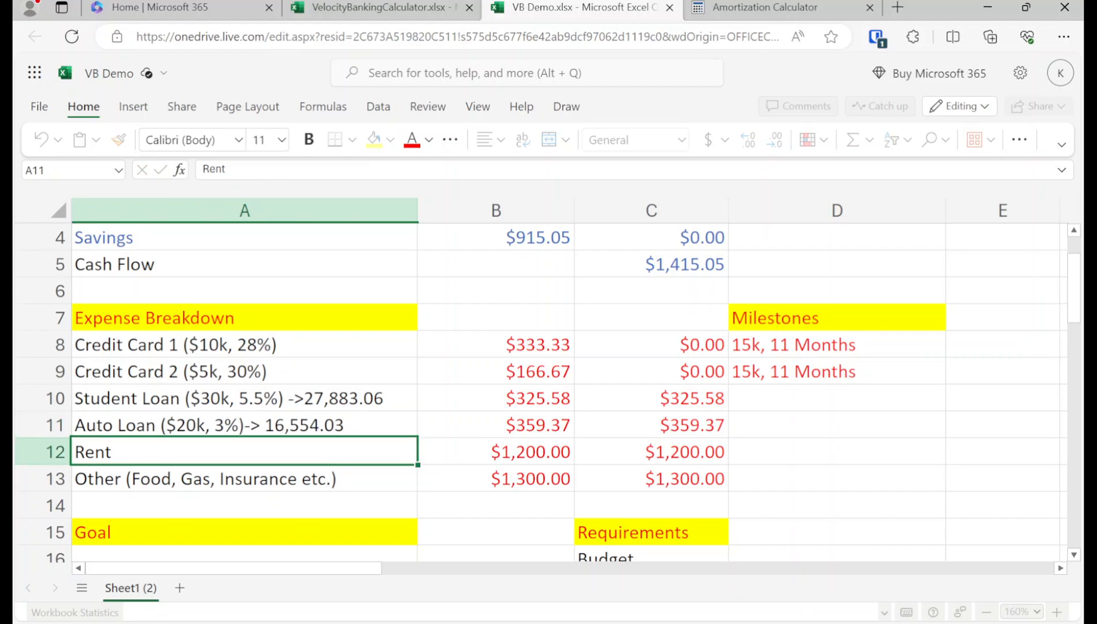
# Examine the student and auto loan rows, along with the Debt Payoff Criteria and Cash Flow Index section further down the sheet.
pyautogui.press('Up')
pyautogui.press('Up')
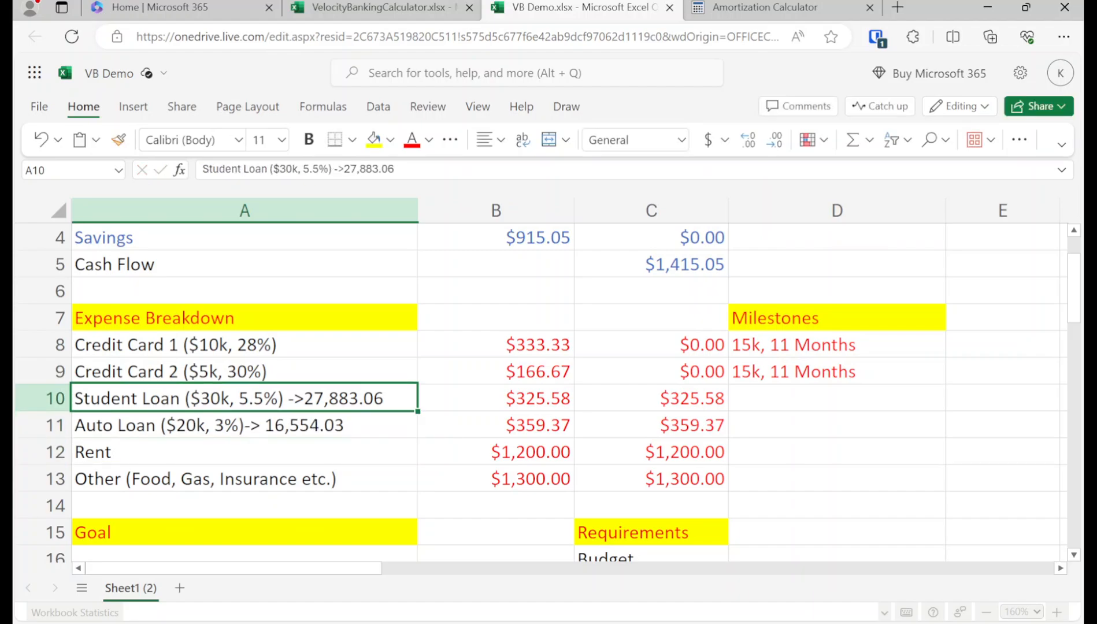
pyautogui.press('Down')
pyautogui.press('Right')
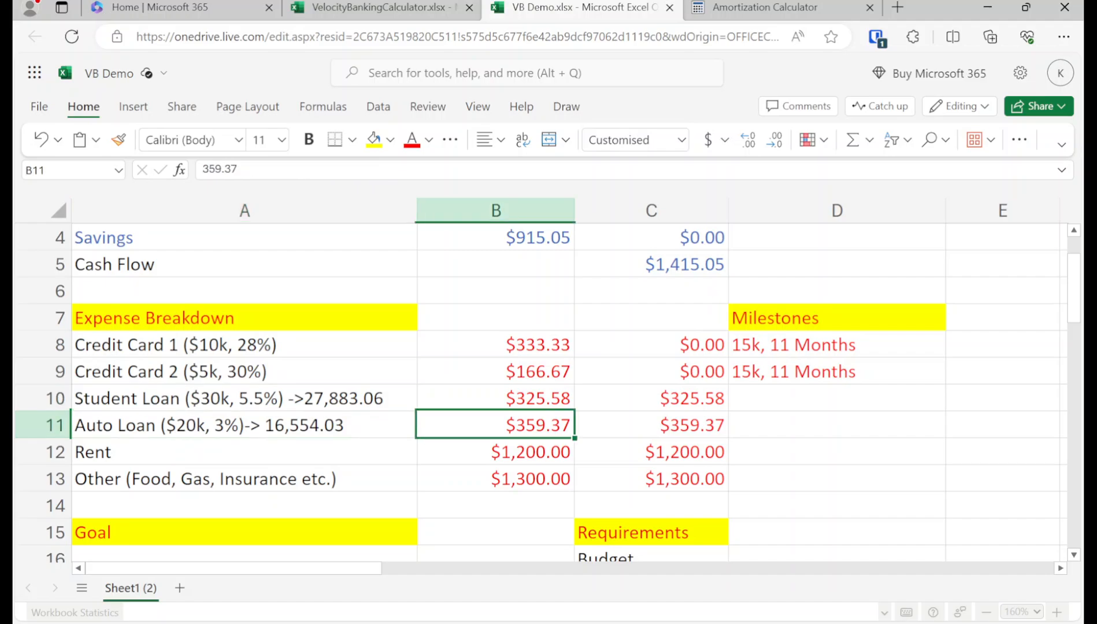
pyautogui.press('Left')
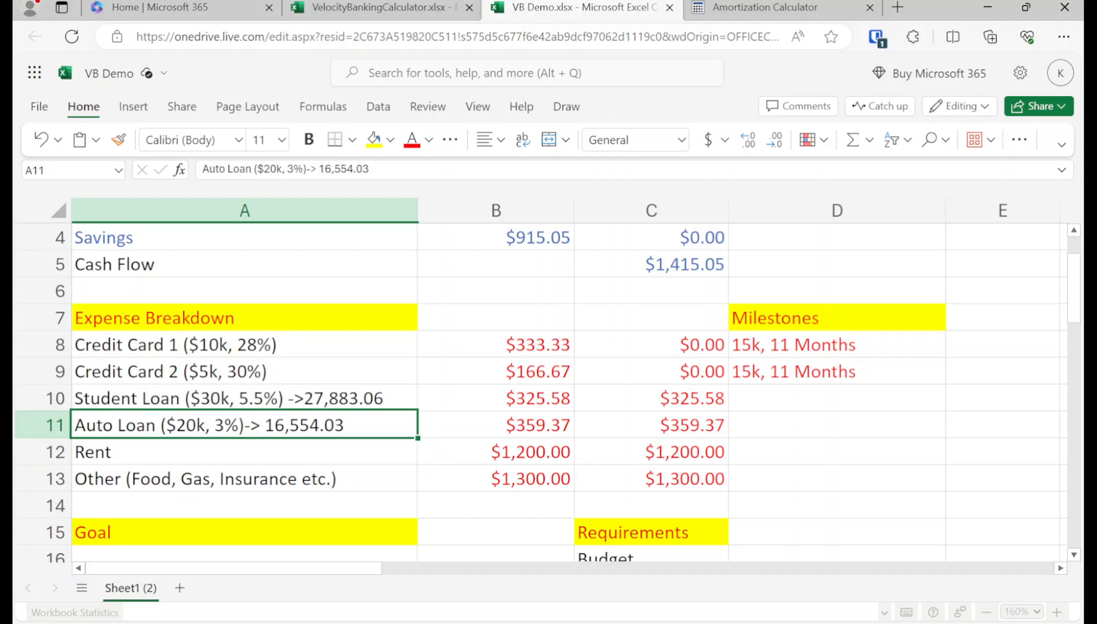
pyautogui.press('Down')
pyautogui.press('Down')
pyautogui.press('Down')
pyautogui.press('Down')
pyautogui.press('Down')
pyautogui.press('Down')
pyautogui.press('Down')
pyautogui.press('Down')
pyautogui.press('Down')
pyautogui.press('Down')
pyautogui.press('Down')
pyautogui.press('Down')
pyautogui.press('Down')
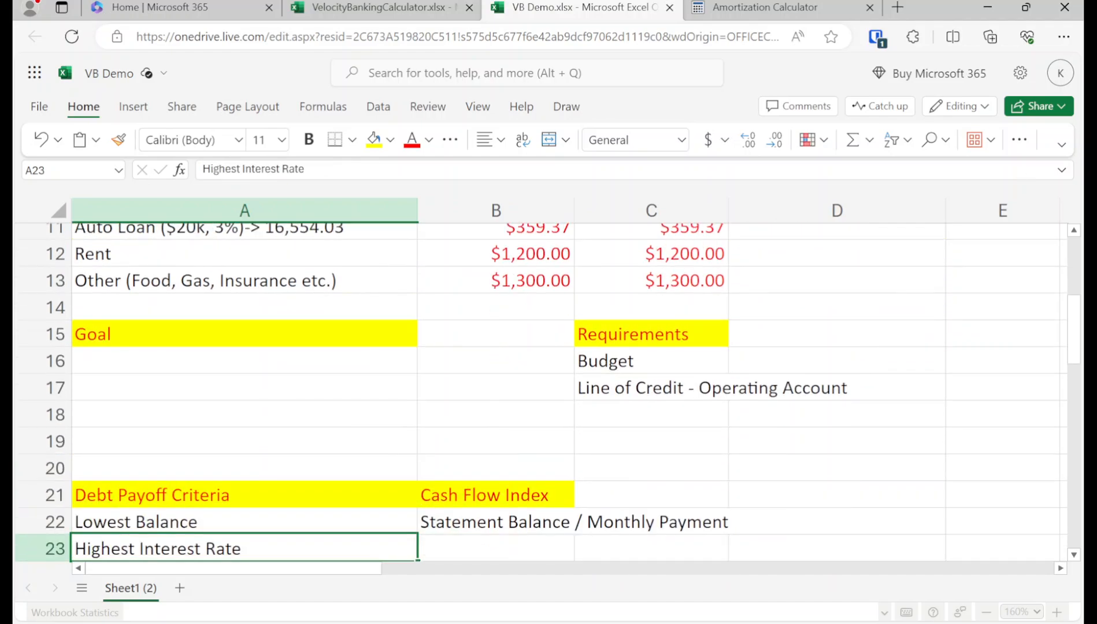
pyautogui.press('Right')
pyautogui.press('Up')
pyautogui.press('Up')
pyautogui.press('Up')
pyautogui.press('Up')
pyautogui.press('Up')
pyautogui.press('Up')
pyautogui.press('Up')
pyautogui.press('Up')
pyautogui.press('Up')
pyautogui.press('Up')
pyautogui.press('Up')
pyautogui.press('Up')
pyautogui.press('Up')
pyautogui.press('Up')
pyautogui.press('Up')
pyautogui.press('Up')
pyautogui.press('Up')
pyautogui.press('Up')
pyautogui.press('Up')
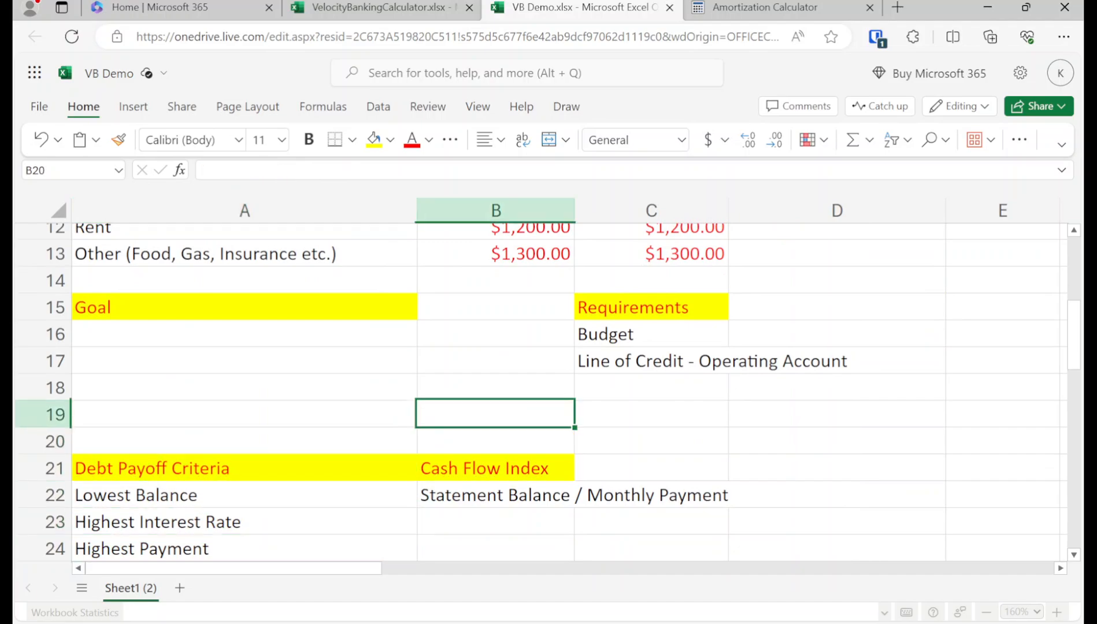
pyautogui.press('Up')
pyautogui.press('Up')
pyautogui.press('Up')
pyautogui.press('Up')
pyautogui.press('Right')
pyautogui.press('Right')
pyautogui.press('Right')
pyautogui.press('Right')
pyautogui.press('Down')
pyautogui.press('Down')
pyautogui.press('Down')
pyautogui.press('Down')
pyautogui.press('Down')
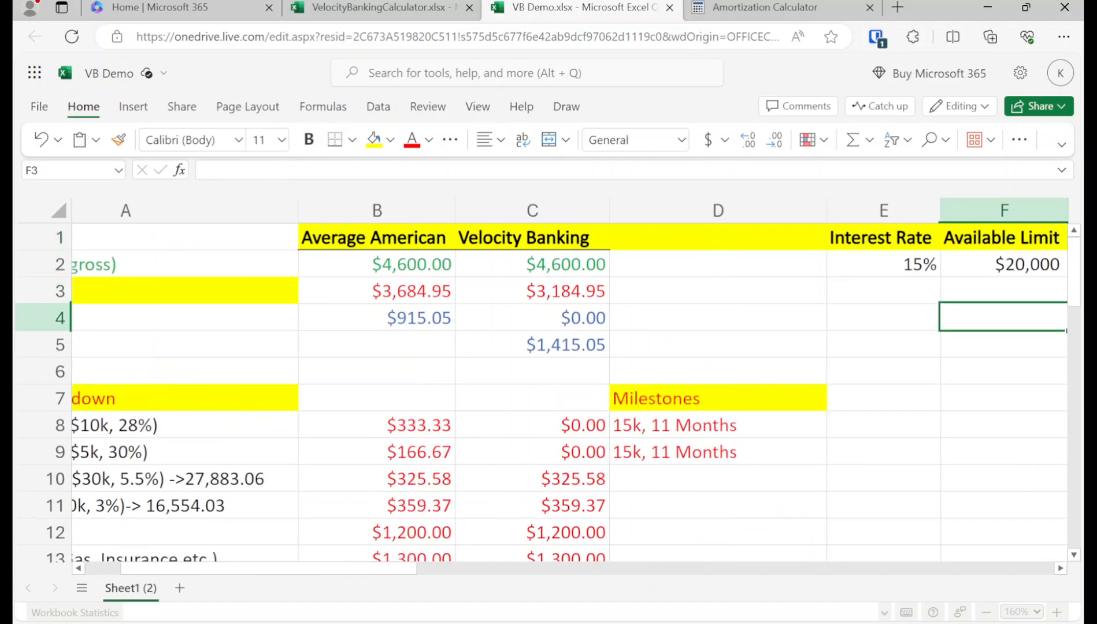
pyautogui.press('Down')
pyautogui.press('Left')
pyautogui.press('Down')
pyautogui.press('Down')
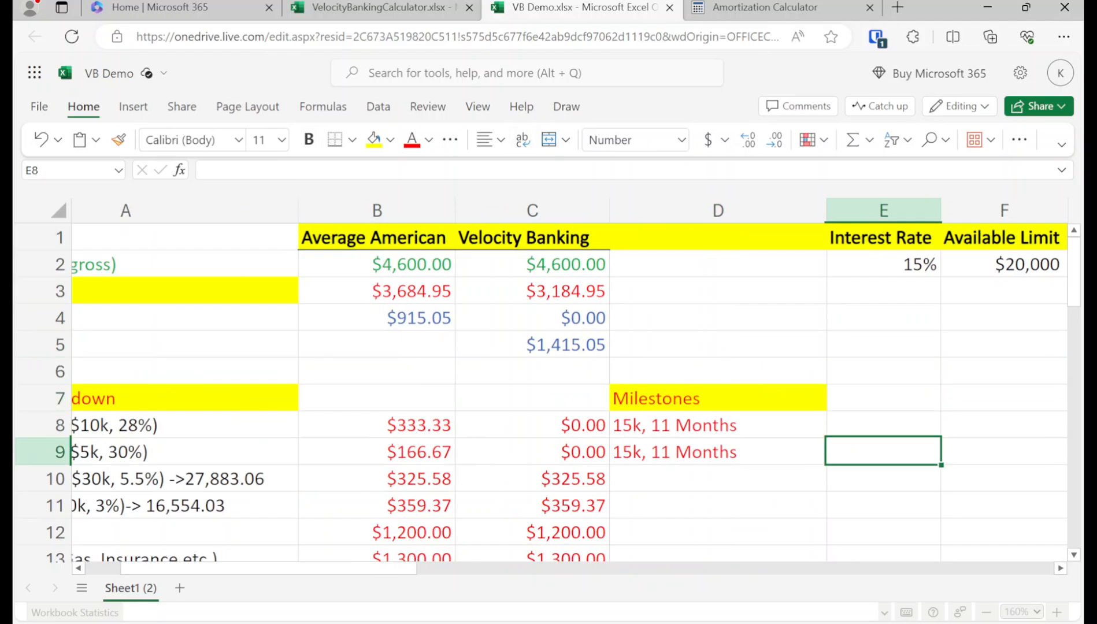
pyautogui.press('Left')
pyautogui.press('Down')
pyautogui.press('Down')
pyautogui.press('Left')
pyautogui.press('Left')
pyautogui.press('Left')
pyautogui.press('Up')
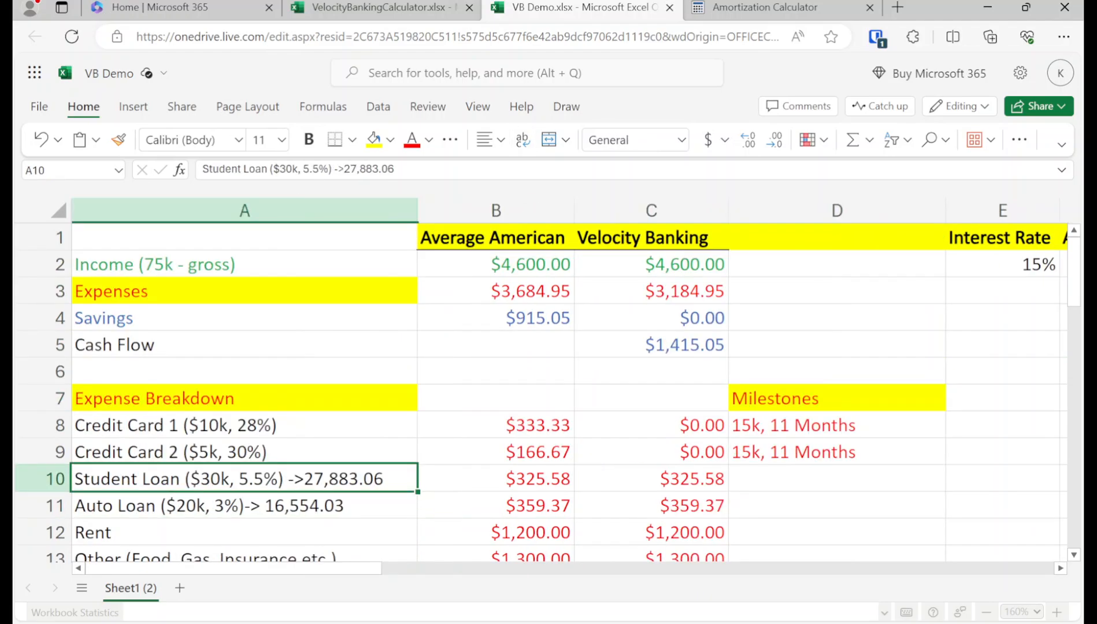
# Calculate the student loan's cash flow index in D10 with the formula =27883.06/325.58.
pyautogui.press('Right')
pyautogui.press('Right')
pyautogui.press('Right')
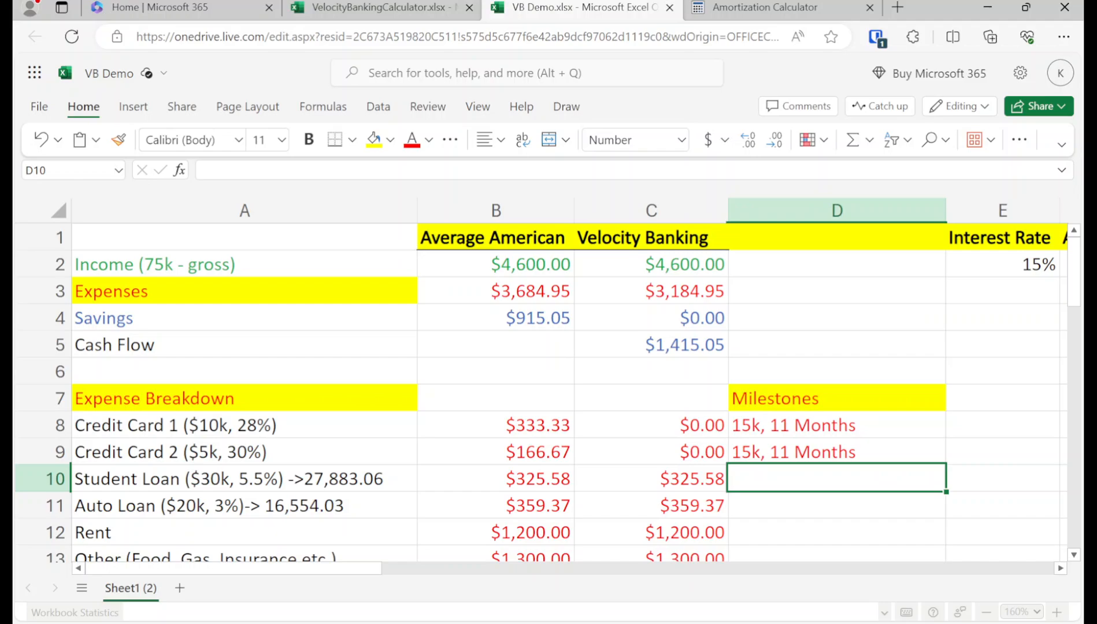
pyautogui.write('=')
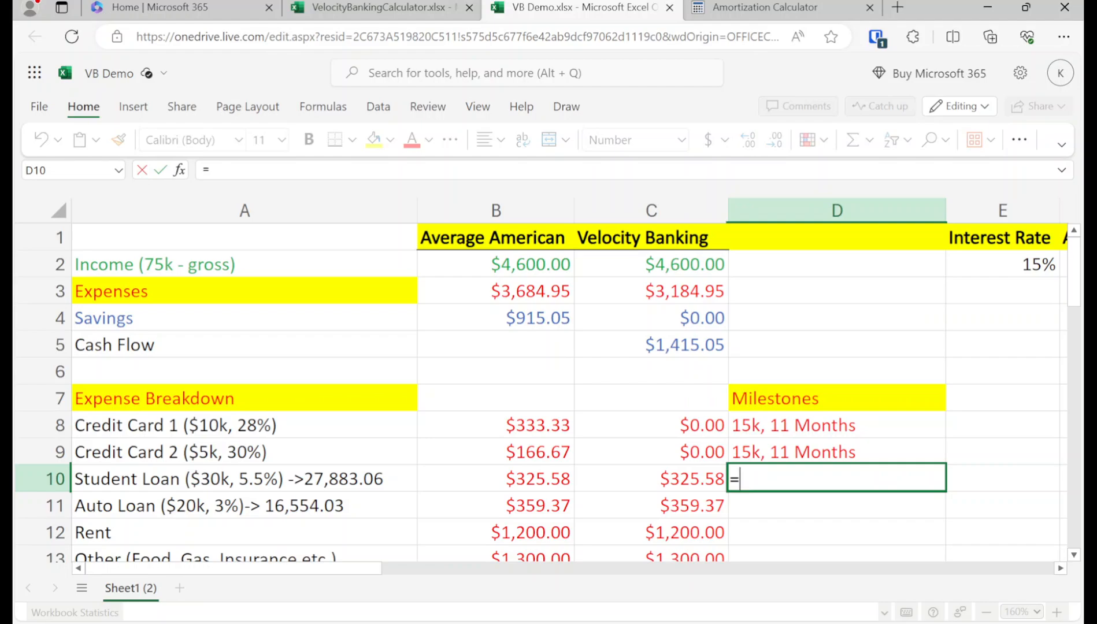
pyautogui.write('27883')
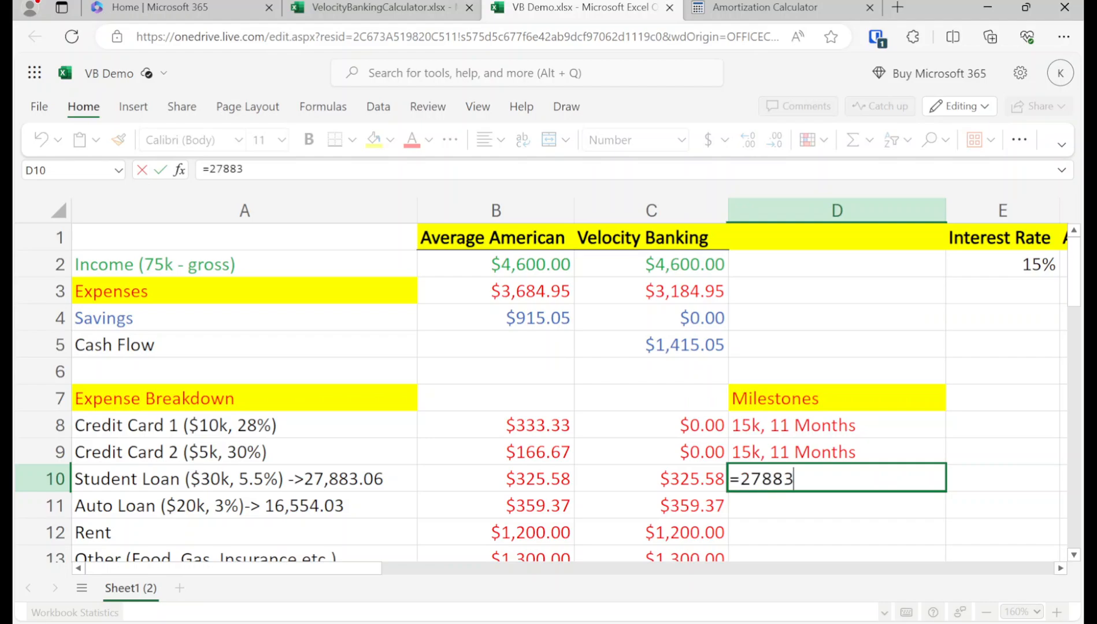
pyautogui.write('.06/325.58')
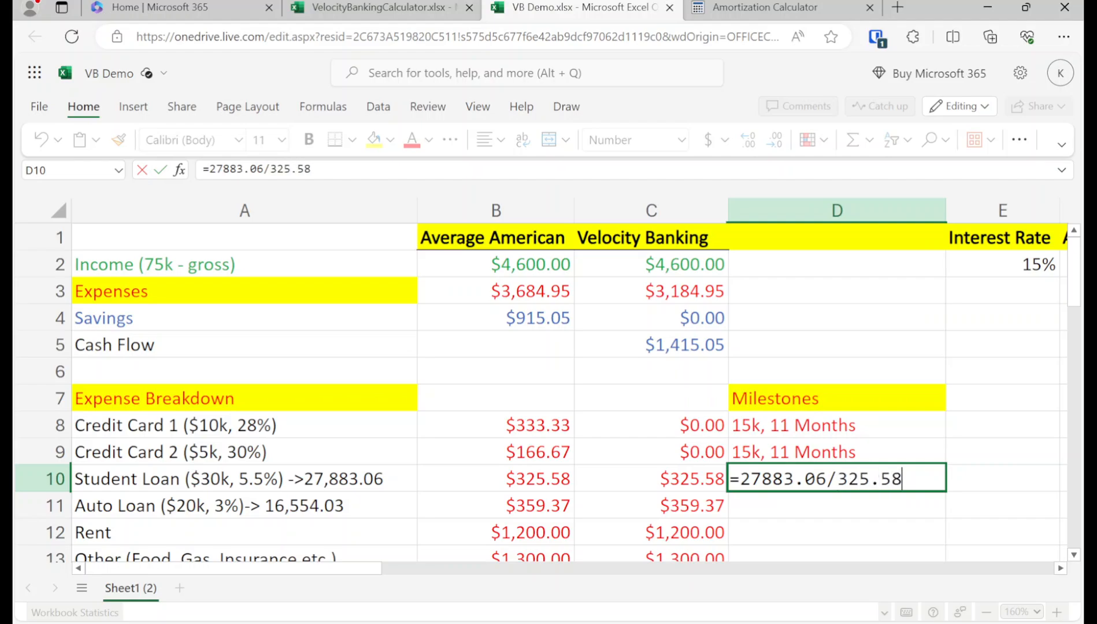
pyautogui.press('Return')
pyautogui.press('Up')
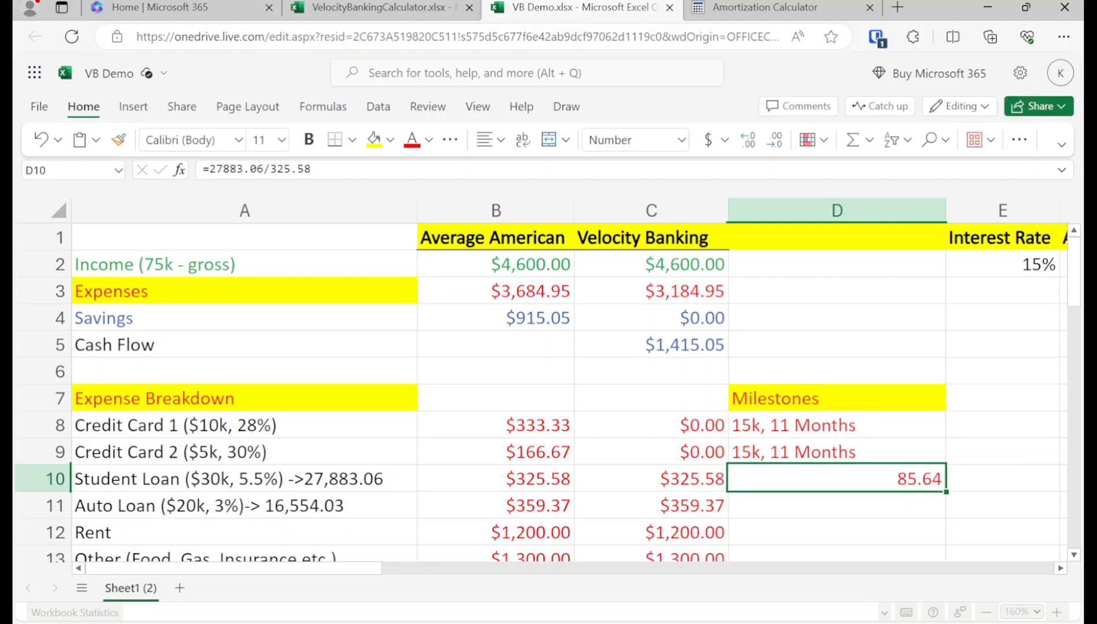
# Calculate the auto loan's cash flow index in D11 with the formula =16554.03/359.37.
pyautogui.press('Down')
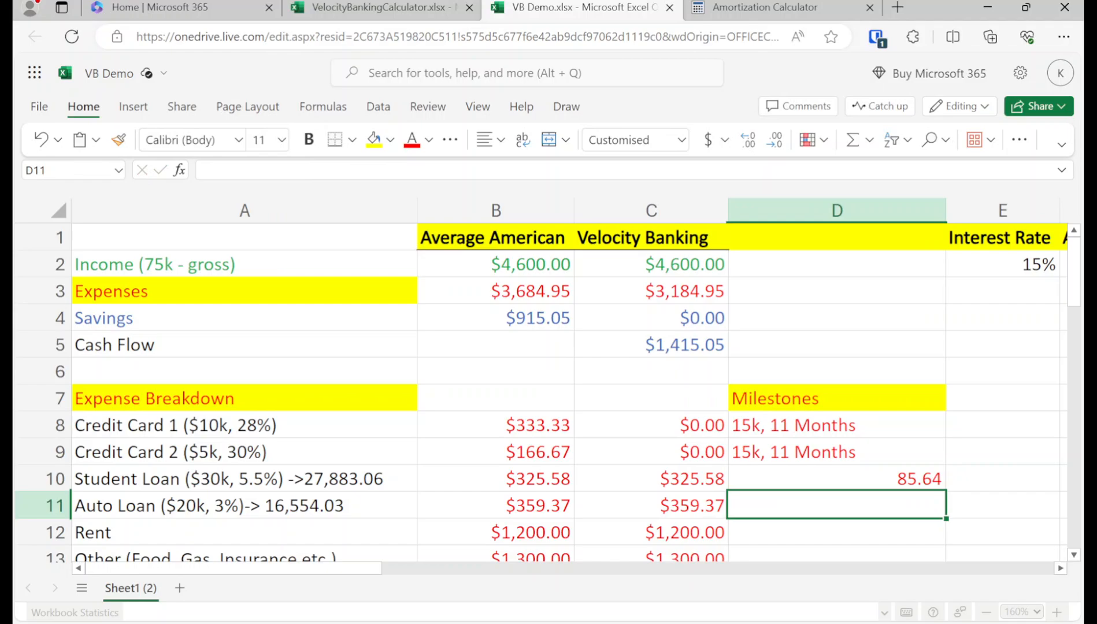
pyautogui.write('=16')
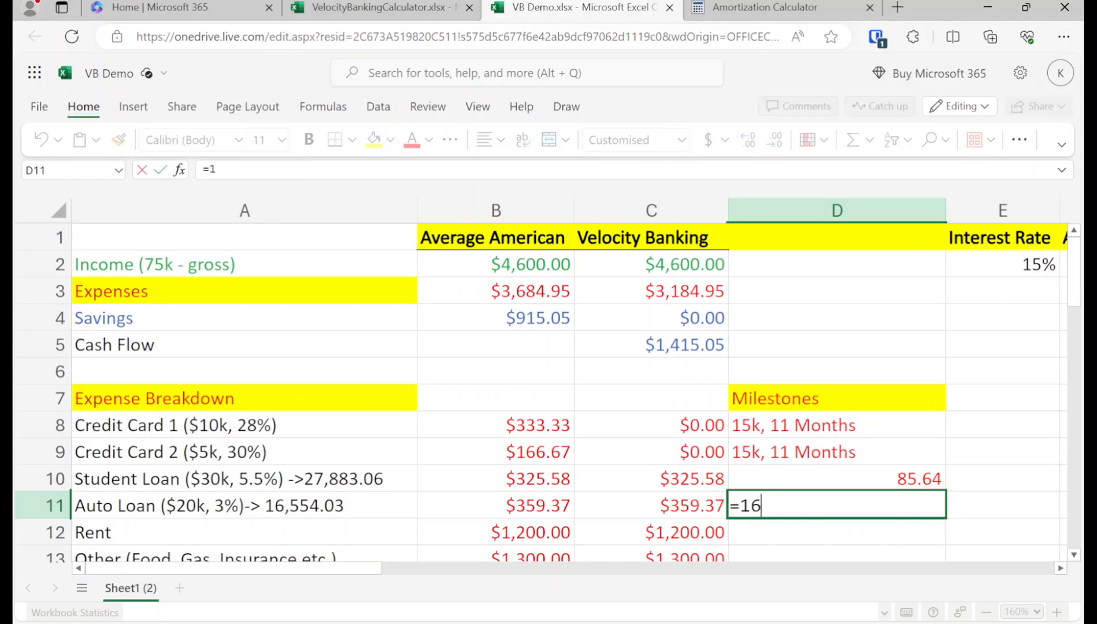
pyautogui.write('554.03')
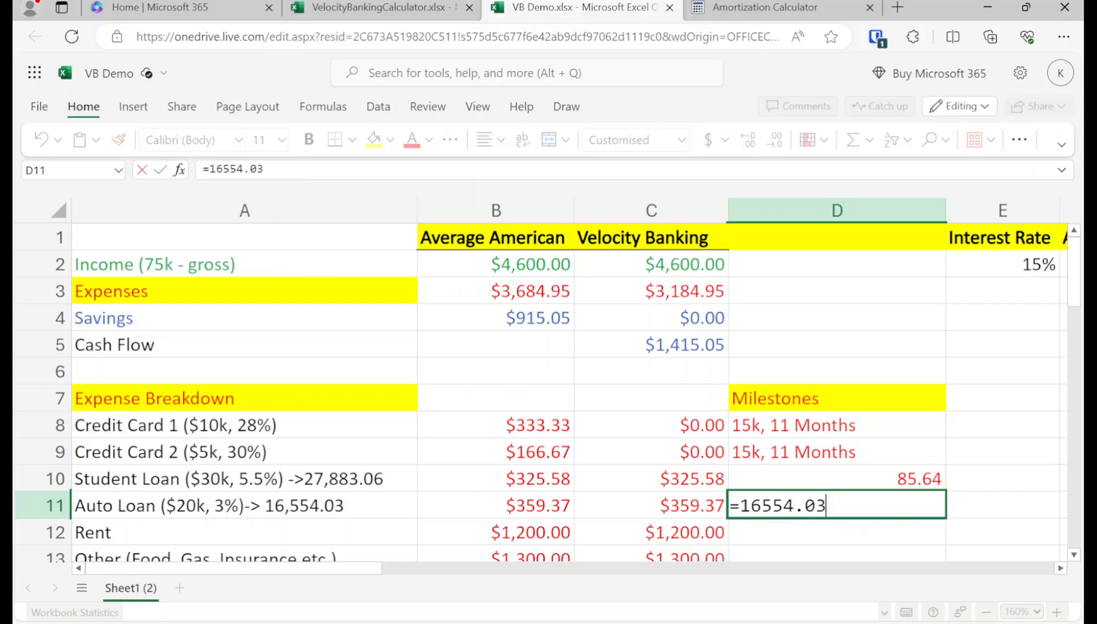
pyautogui.write('/359.37')
pyautogui.press('Return')
# Clear the two cash flow index calculations from D10:D11.
pyautogui.click(836, 505)
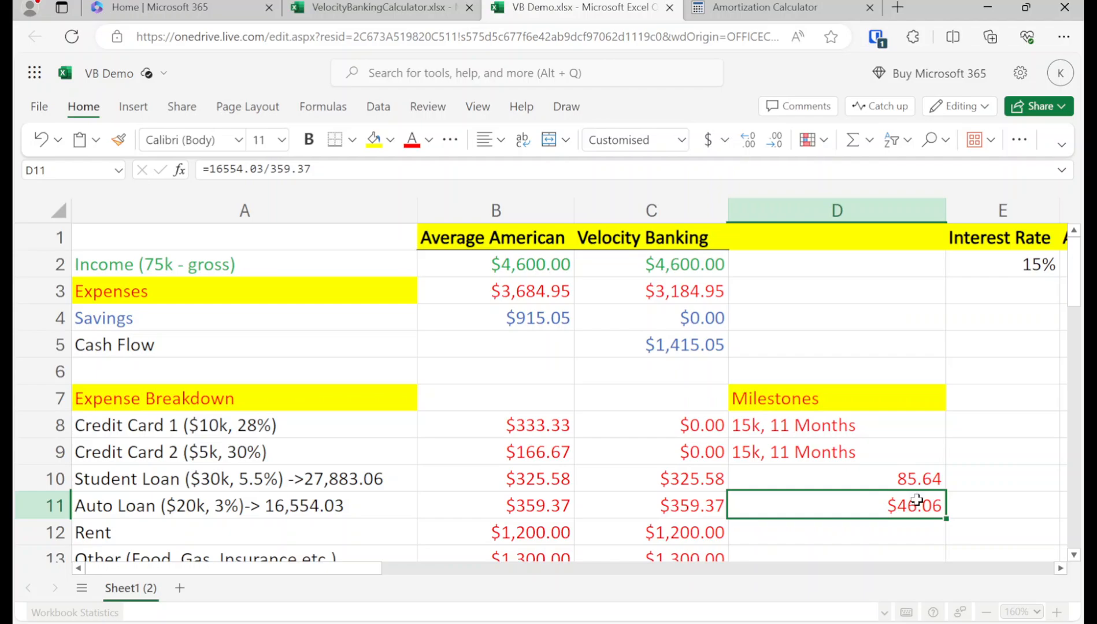
pyautogui.hotkey('shift', 'Up')
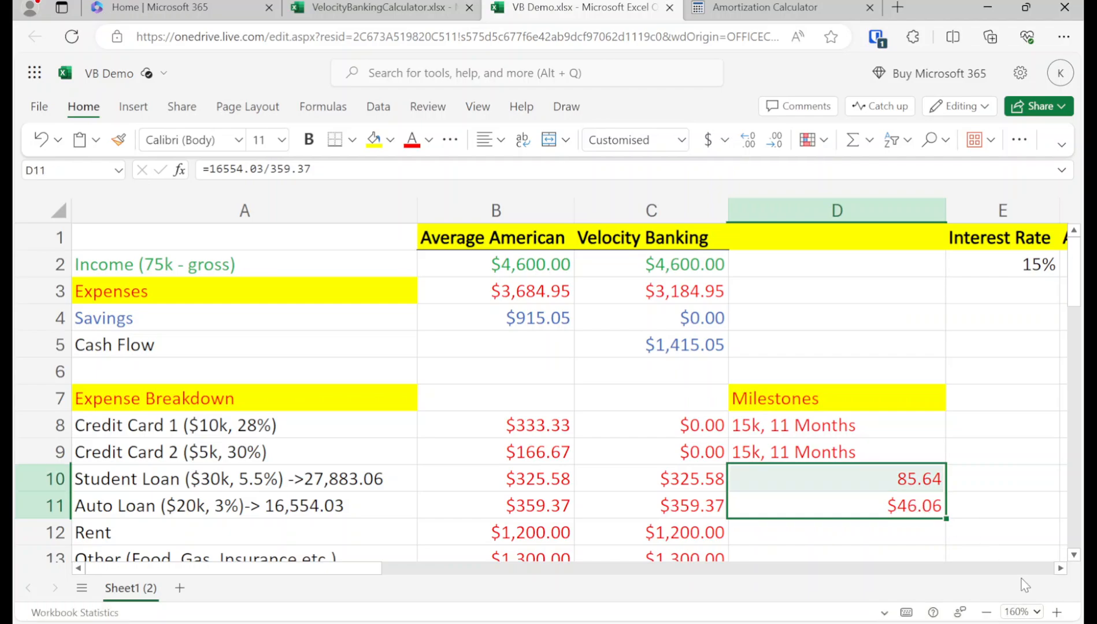
pyautogui.press('Delete')
pyautogui.press('Right')
pyautogui.press('Right')
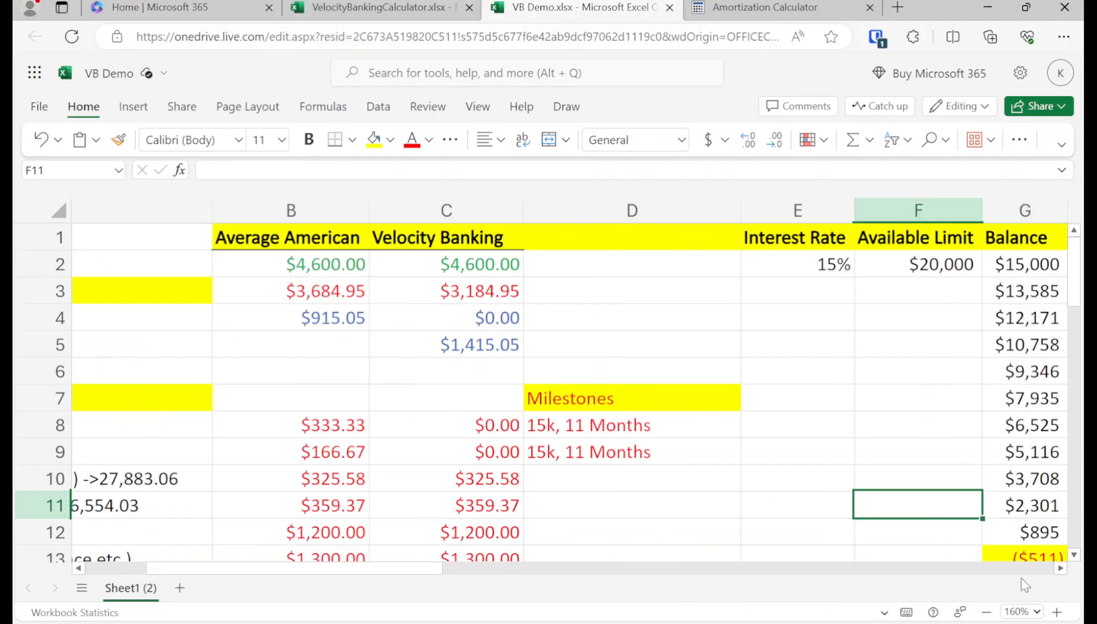
pyautogui.press('Left')
pyautogui.press('Left')
pyautogui.press('Left')
pyautogui.press('Left')
pyautogui.press('Left')
pyautogui.press('Down')
pyautogui.press('Up')
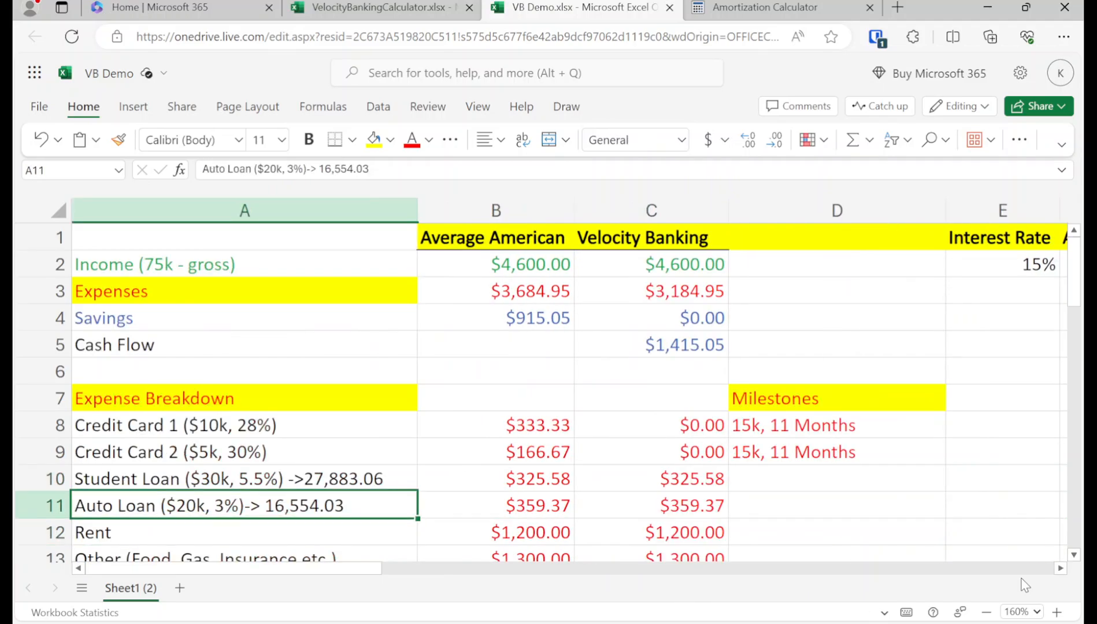
pyautogui.press('Up')
pyautogui.press('Right')
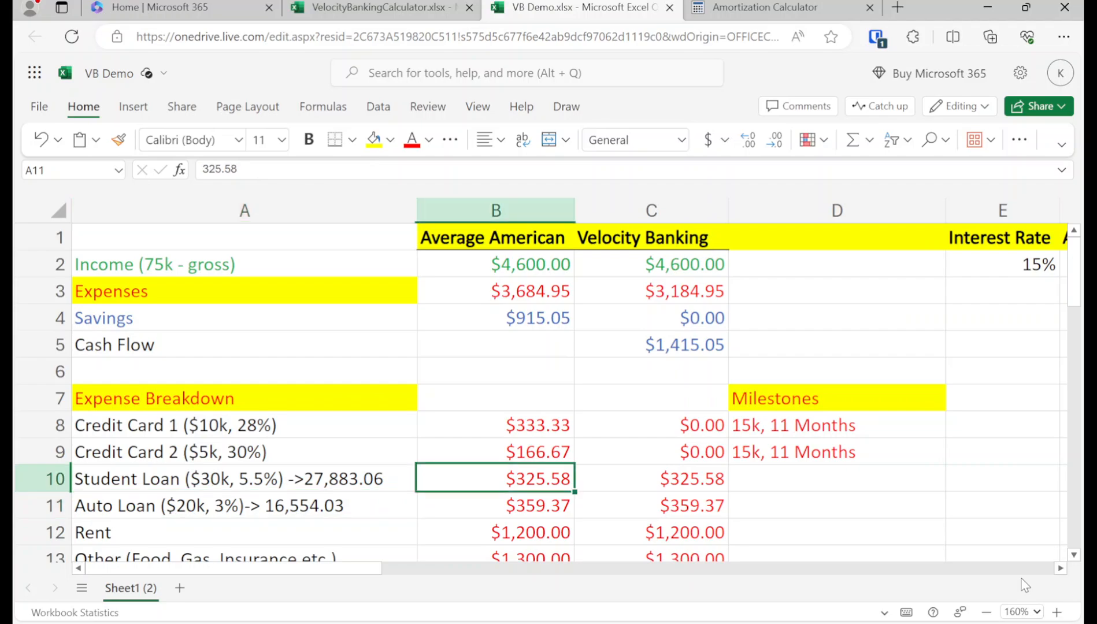
pyautogui.press('Up')
pyautogui.press('Up')
pyautogui.press('Up')
pyautogui.press('Right')
pyautogui.press('Right')
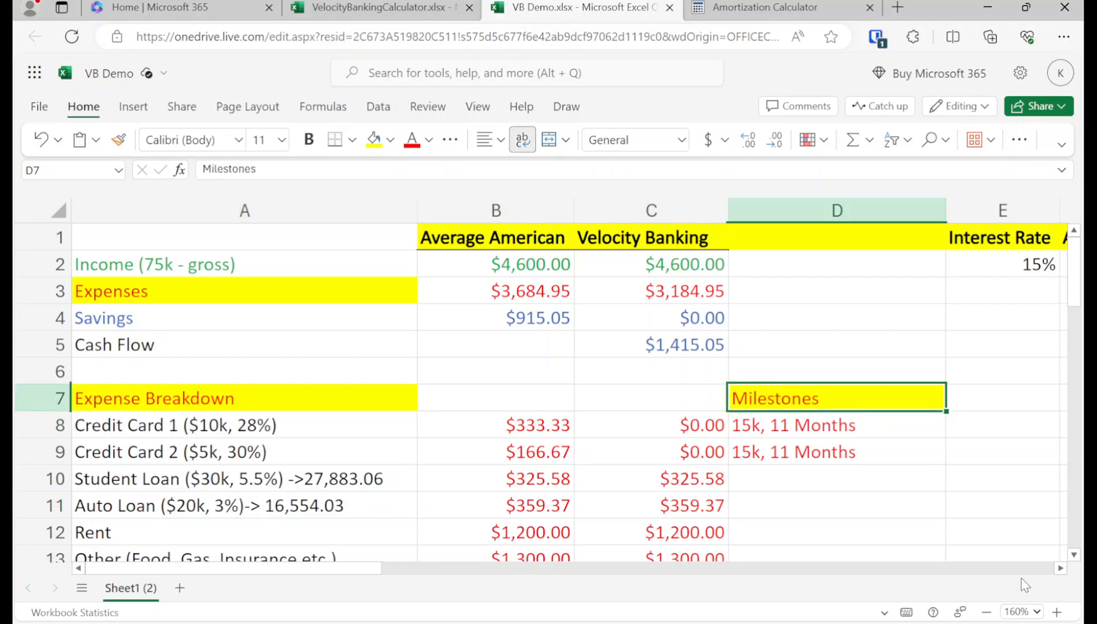
pyautogui.press('Down')
pyautogui.press('Down')
pyautogui.press('Down')
pyautogui.press('Down')
pyautogui.press('Left')
pyautogui.press('Left')
pyautogui.press('Left')
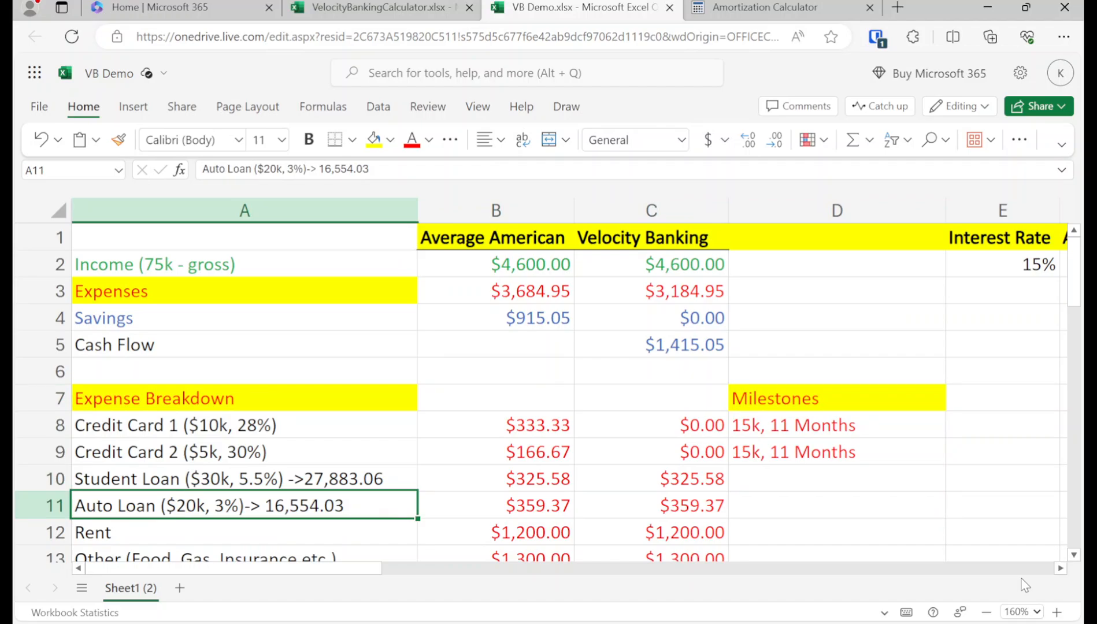
# Compare the Velocity Banking cash flow in C5 with the student and auto loan payments and remaining balances.
pyautogui.press('Right')
pyautogui.press('Up')
pyautogui.press('Up')
pyautogui.press('Up')
pyautogui.press('Up')
pyautogui.press('Up')
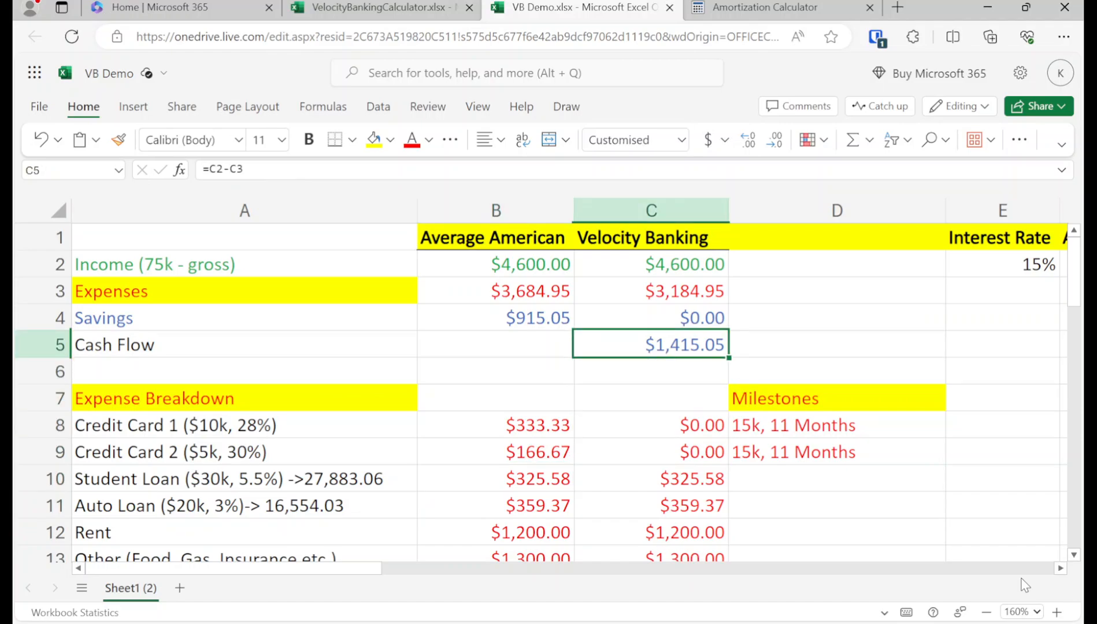
pyautogui.press('Down')
pyautogui.press('Down')
pyautogui.press('Down')
pyautogui.press('Down')
pyautogui.press('Down')
pyautogui.press('Down')
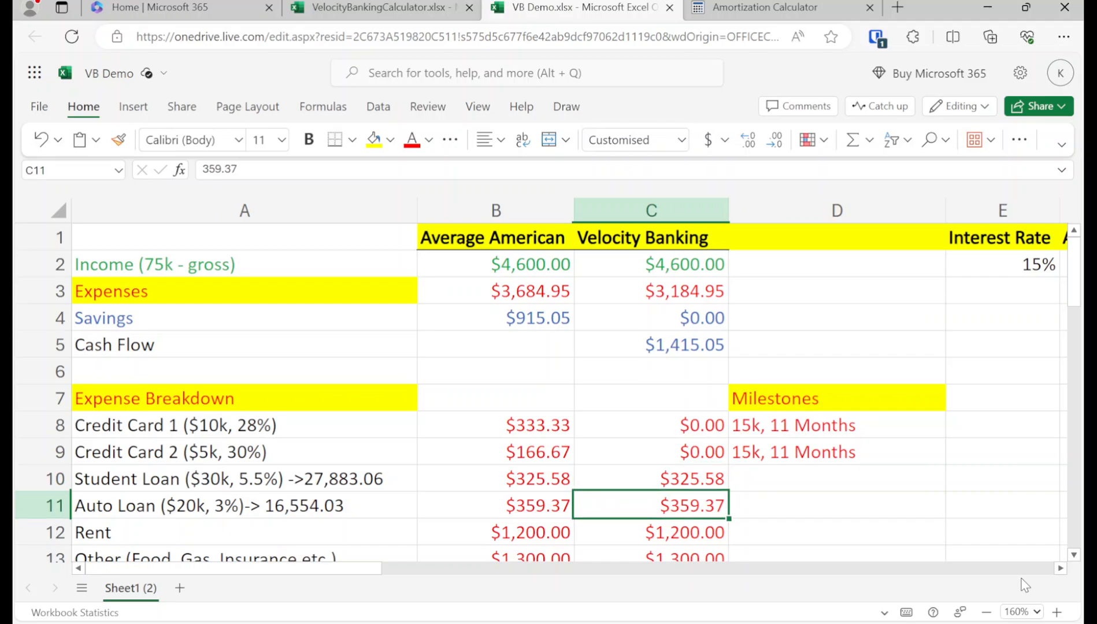
pyautogui.press('Left')
pyautogui.press('Left')
pyautogui.press('Up')
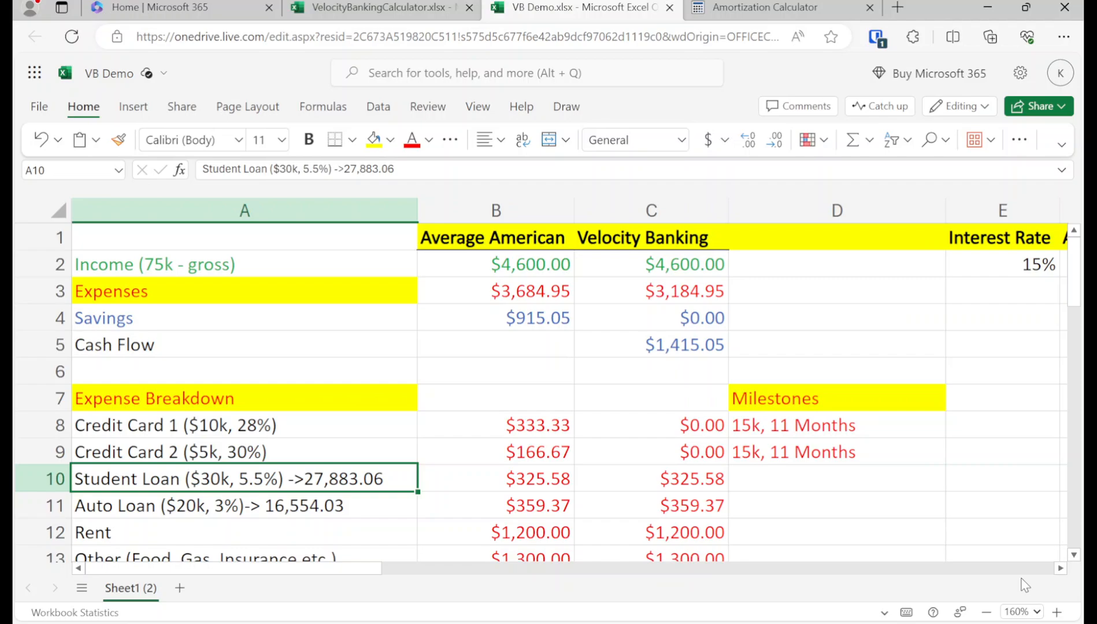
pyautogui.press('Down')
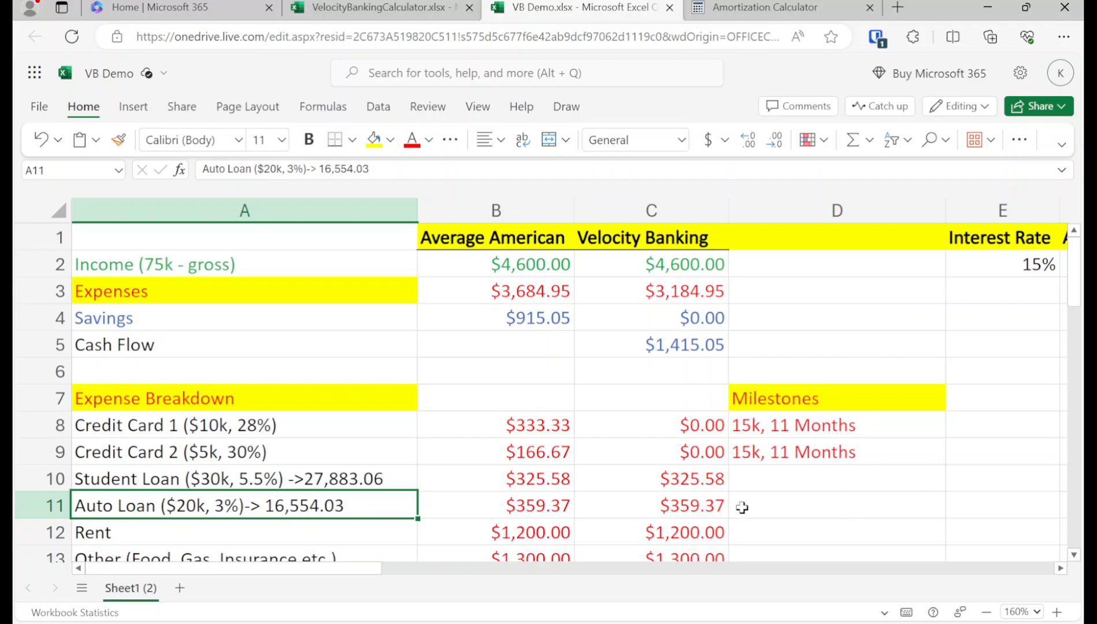
# Copy the remaining auto loan balance, 16,554.03, from the label in A11.
pyautogui.doubleClick(342, 505)
pyautogui.moveTo(345, 505); pyautogui.dragTo(264, 505)
pyautogui.hotkey('ctrl', 'c')
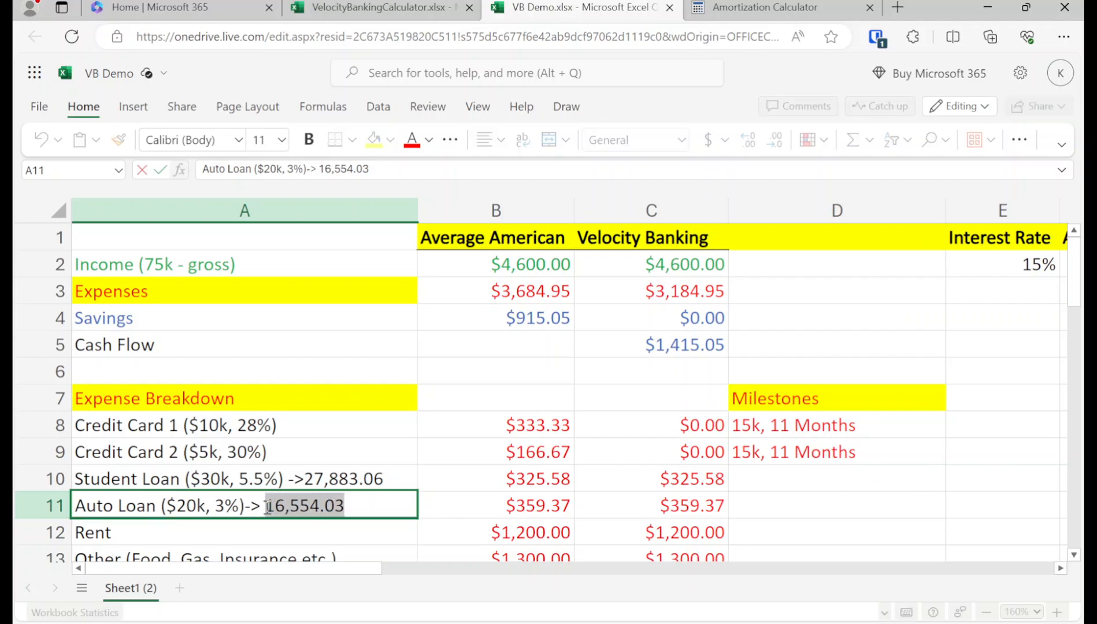
pyautogui.click(832, 499)
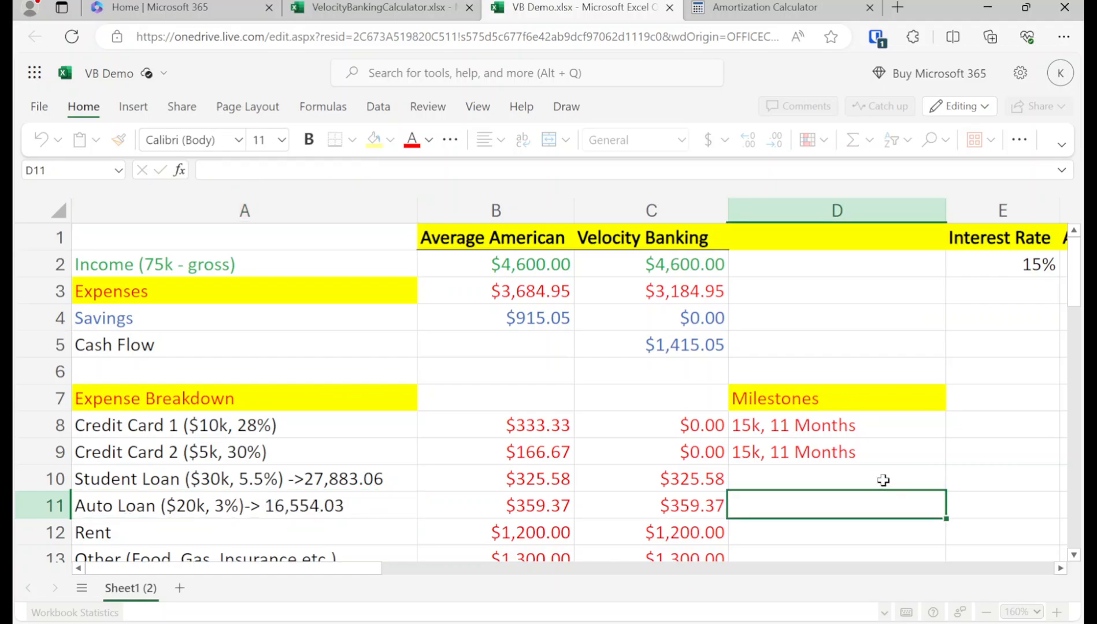
# Add the copied auto loan balance to the month 11 balance in G13 so its formula is =G12+I12-1415.05+16554.03.
pyautogui.press('Right')
pyautogui.press('Right')
pyautogui.press('Right')
pyautogui.press('Down')
pyautogui.press('Down')
pyautogui.press('Down')
pyautogui.press('Down')
pyautogui.press('Down')
pyautogui.press('Down')
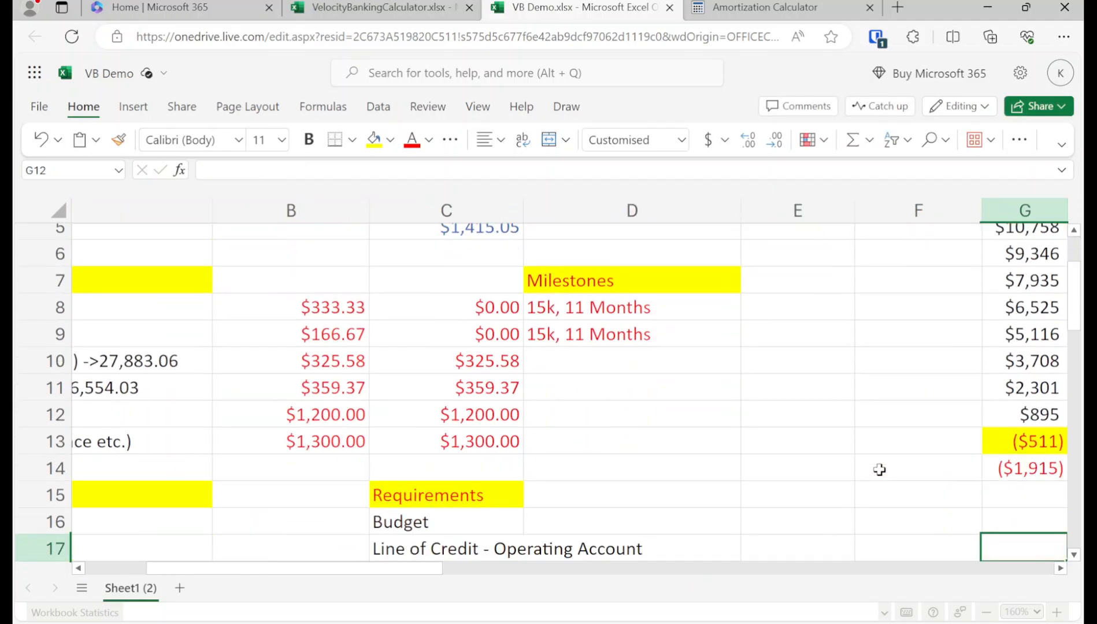
pyautogui.press('Right')
pyautogui.press('Up')
pyautogui.press('Up')
pyautogui.press('Left')
pyautogui.press('Up')
pyautogui.press('Up')
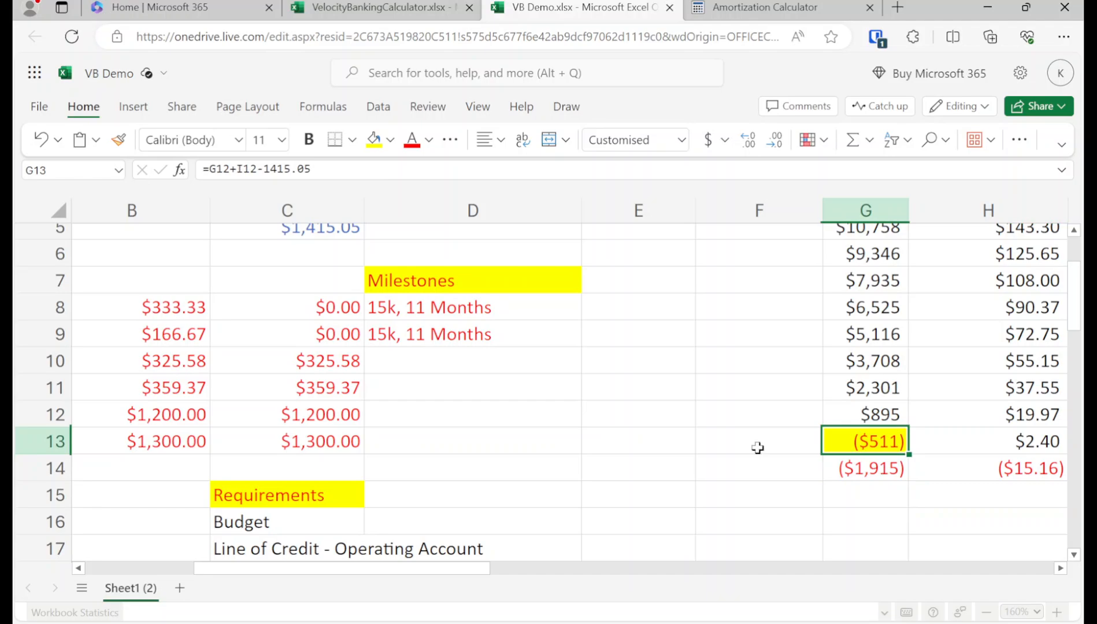
pyautogui.click(359, 170)
pyautogui.write('+')
pyautogui.hotkey('ctrl', 'v')
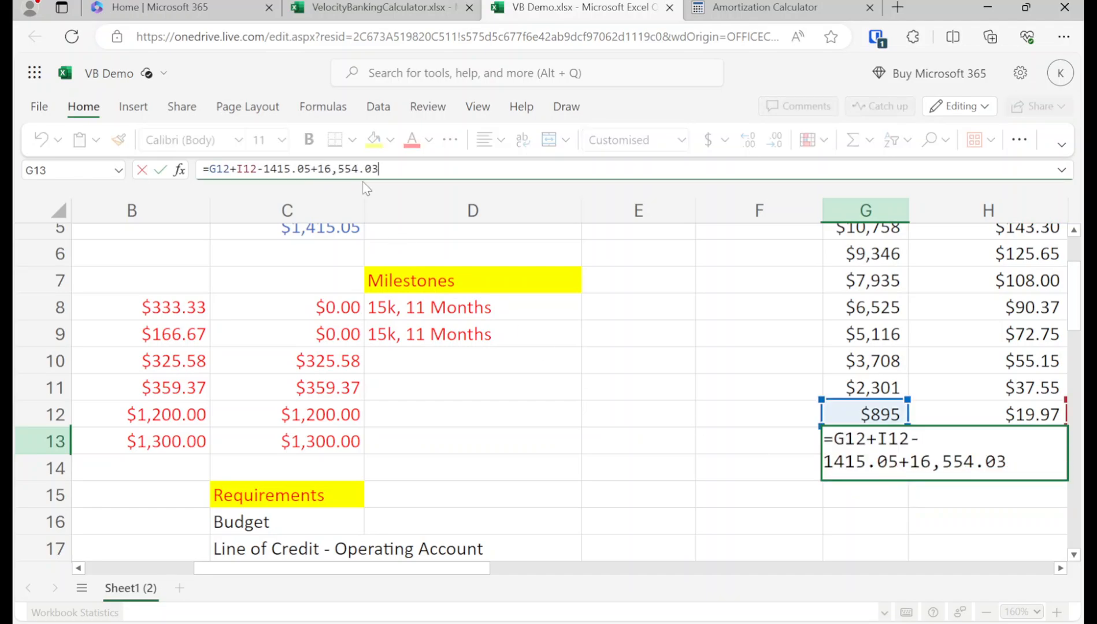
pyautogui.press('Delete')
pyautogui.press('Return')
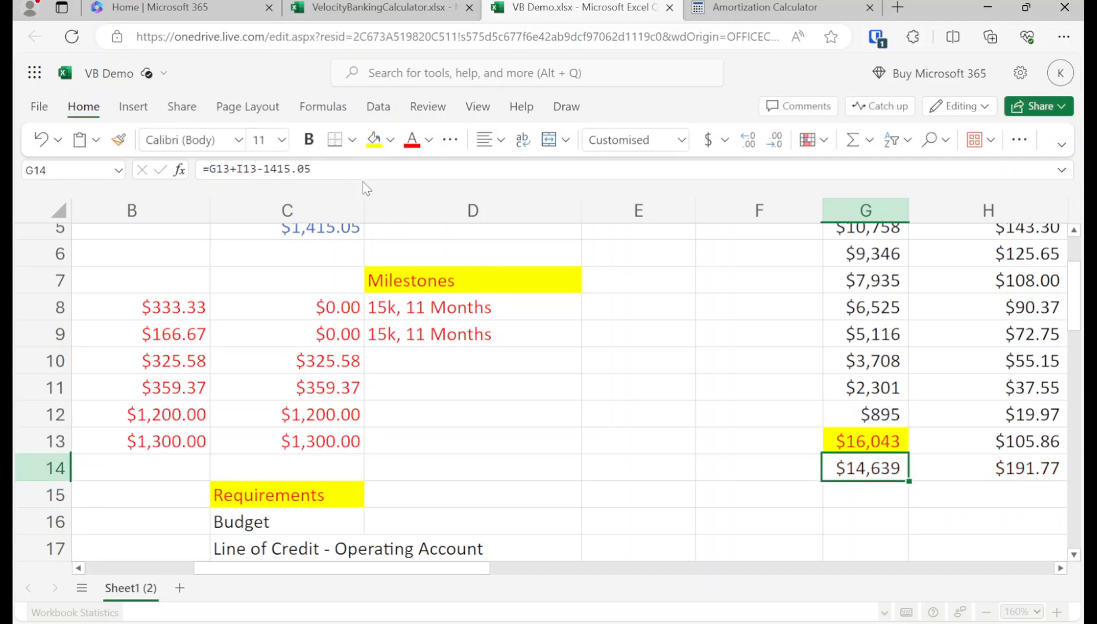
# Set the auto loan payment in the Velocity Banking column, C11, to 0.
pyautogui.press('Up')
pyautogui.press('Right')
pyautogui.press('Right')
pyautogui.press('Left')
pyautogui.press('Left')
pyautogui.press('Left')
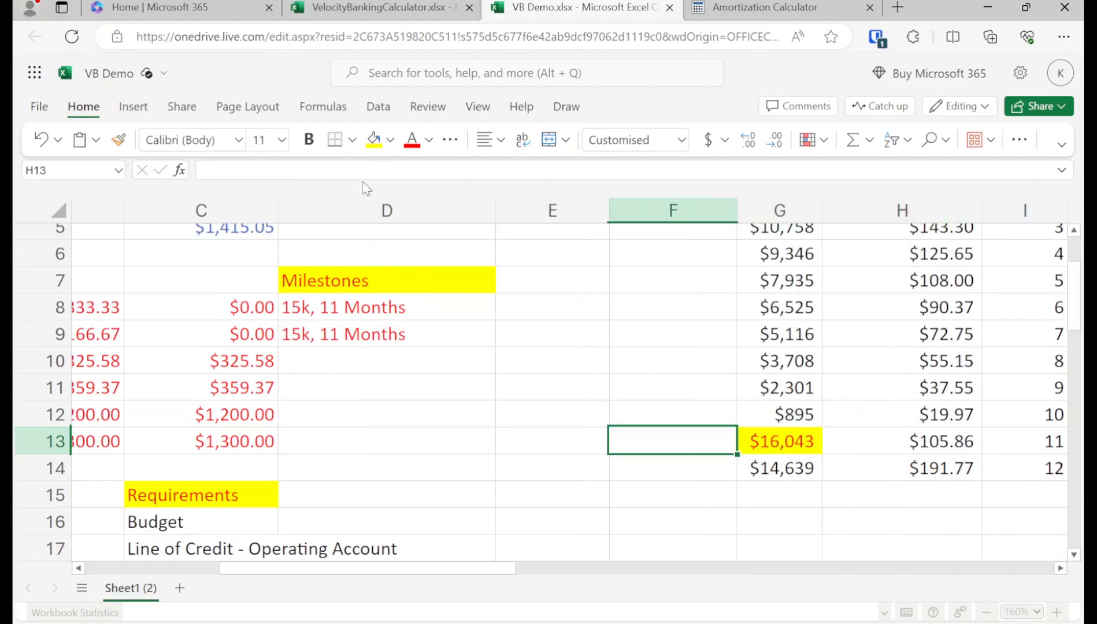
pyautogui.press('Left')
pyautogui.press('Left')
pyautogui.press('Left')
pyautogui.press('Left')
pyautogui.press('Left')
pyautogui.press('Up')
pyautogui.press('Up')
pyautogui.press('Up')
pyautogui.press('Up')
pyautogui.press('Up')
pyautogui.press('Up')
pyautogui.press('Up')
pyautogui.press('Down')
pyautogui.press('Down')
pyautogui.press('Down')
pyautogui.press('Down')
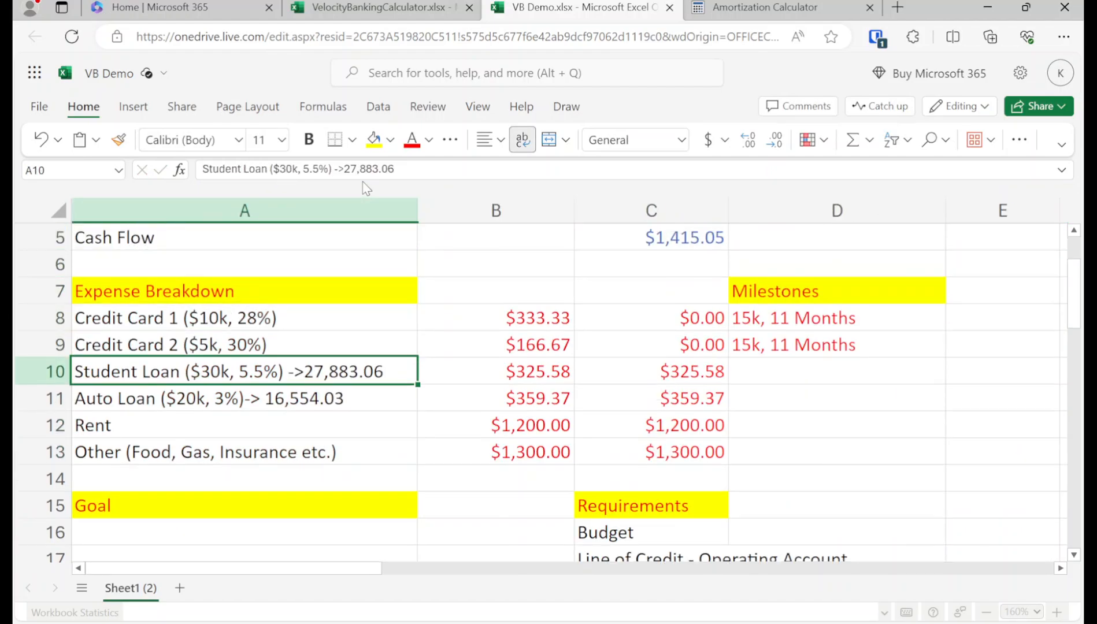
pyautogui.press('Down')
pyautogui.press('Right')
pyautogui.press('Right')
pyautogui.write('0')
pyautogui.press('Return')
pyautogui.press('Up')
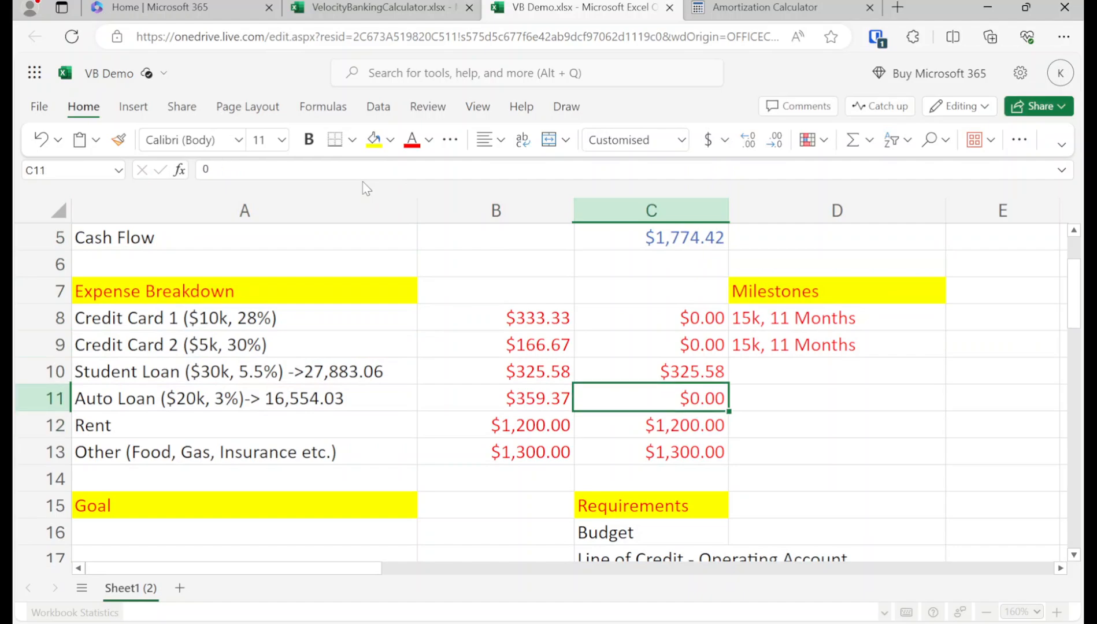
# Check the recalculated Velocity Banking expenses and cash flow in C3 and C5.
pyautogui.press('Up')
pyautogui.press('Up')
pyautogui.press('Up')
pyautogui.press('Up')
pyautogui.press('Up')
pyautogui.press('Up')
pyautogui.press('Up')
pyautogui.press('Up')
pyautogui.press('Up')
pyautogui.press('Up')
pyautogui.press('Down')
pyautogui.press('Down')
pyautogui.press('Down')
pyautogui.press('Down')
pyautogui.press('Down')
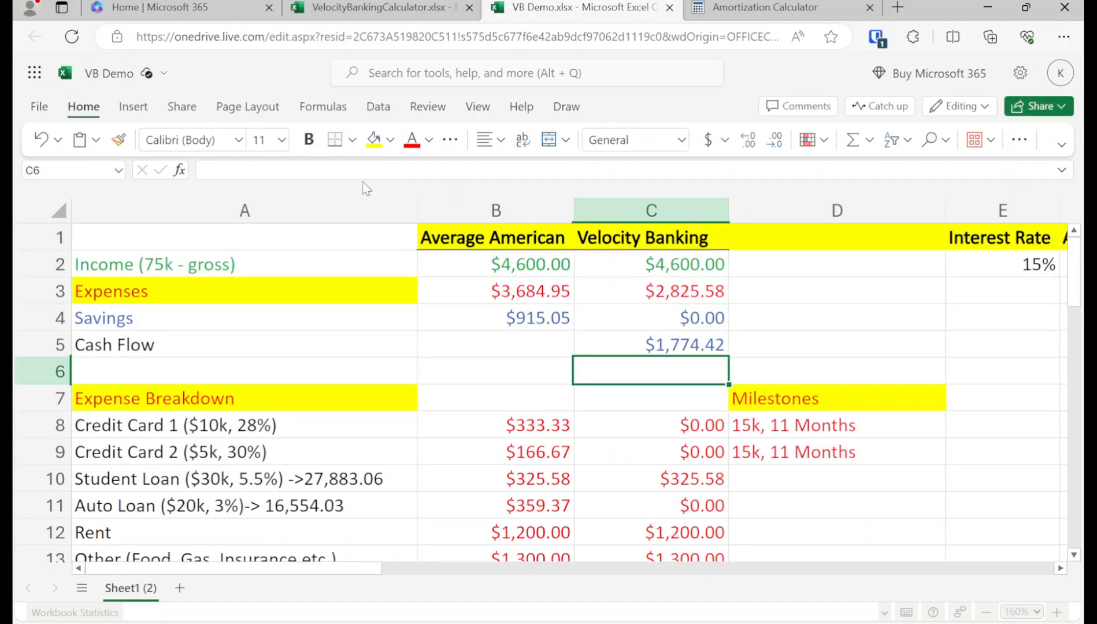
# Change the monthly cash flow subtracted in G14 so the formula is =G13+I13-1774.42.
pyautogui.press('Right')
pyautogui.press('Right')
pyautogui.press('Right')
pyautogui.press('Right')
pyautogui.press('Left')
pyautogui.press('Down')
pyautogui.press('Down')
pyautogui.press('Down')
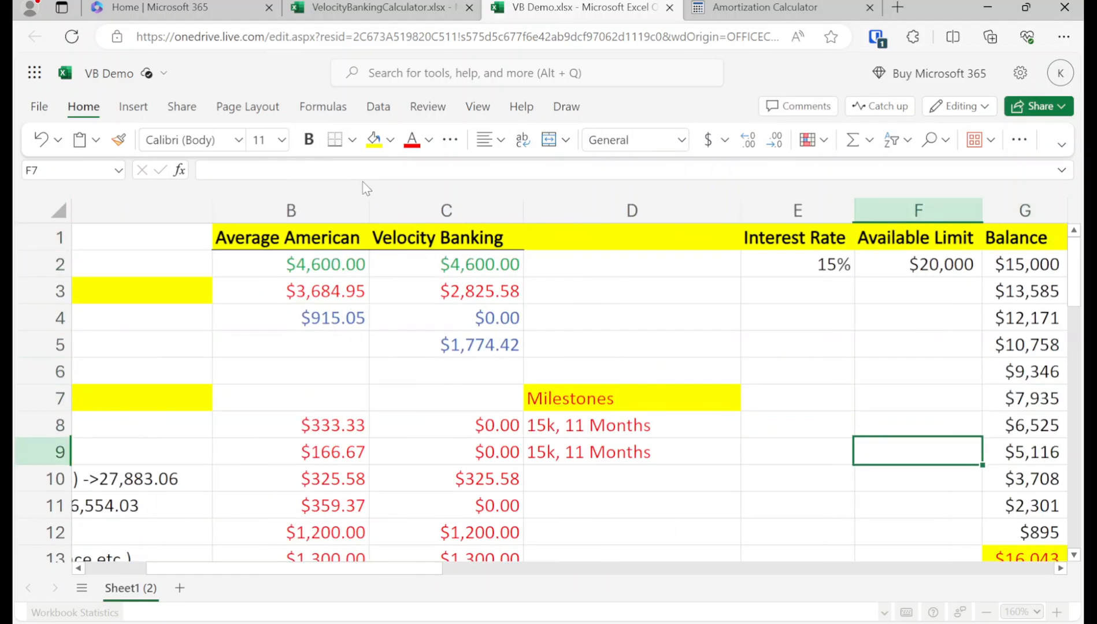
pyautogui.press('Down')
pyautogui.press('Down')
pyautogui.press('Down')
pyautogui.press('Down')
pyautogui.press('Down')
pyautogui.press('Down')
pyautogui.press('Down')
pyautogui.press('Right')
pyautogui.press('Right')
pyautogui.press('Right')
pyautogui.press('Up')
pyautogui.press('Up')
pyautogui.press('Left')
pyautogui.press('Left')
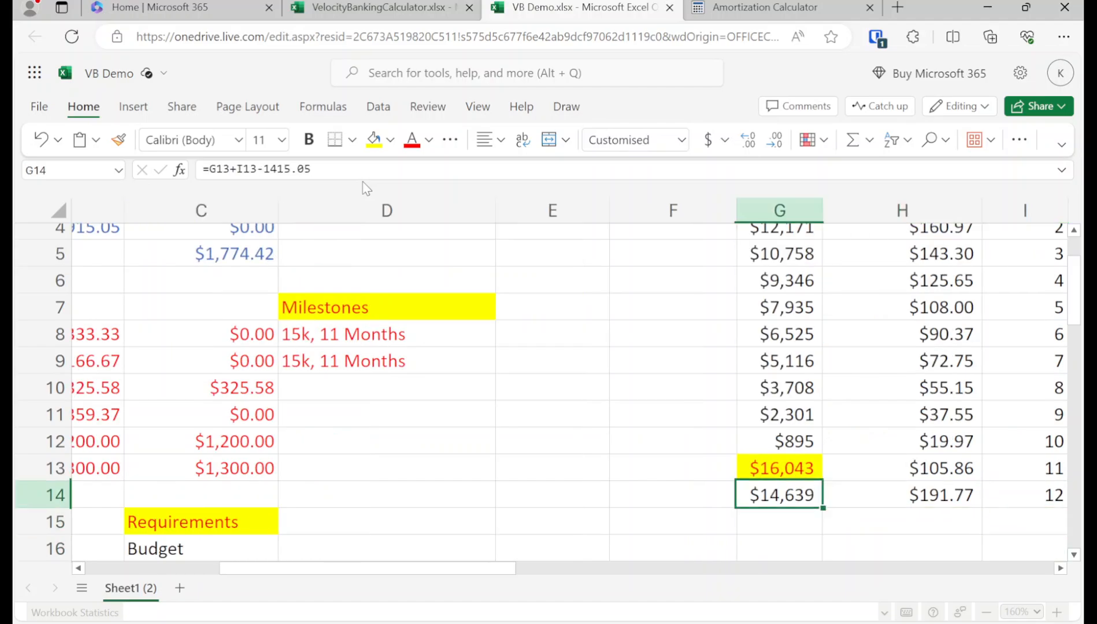
pyautogui.click(349, 170)
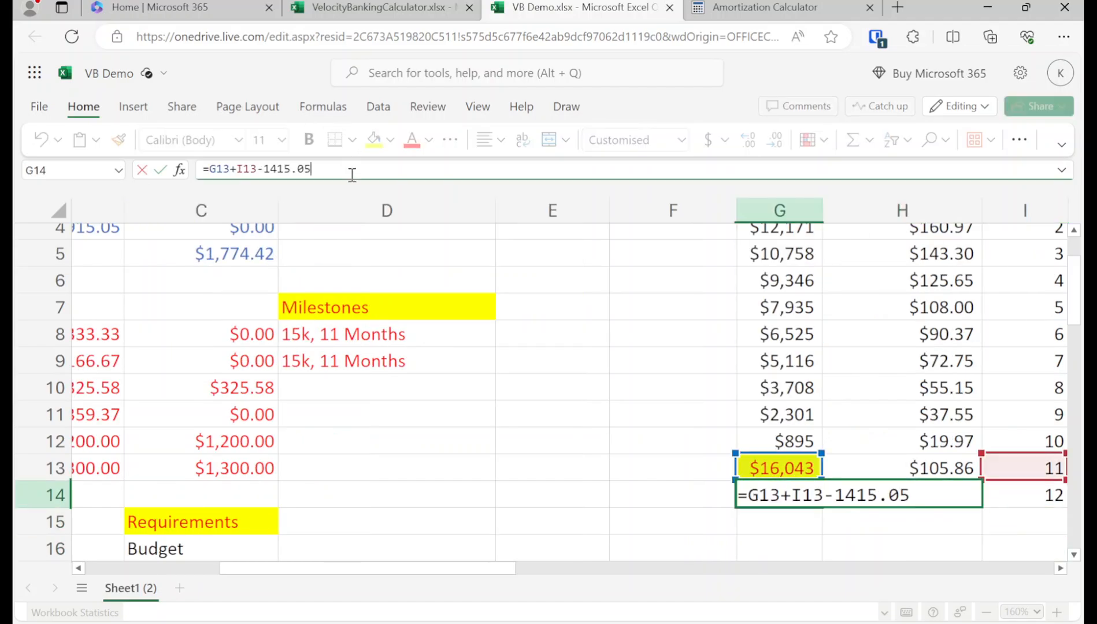
pyautogui.press('BackSpace')
pyautogui.press('BackSpace')
pyautogui.press('BackSpace')
pyautogui.press('BackSpace')
pyautogui.press('BackSpace')
pyautogui.press('BackSpace')
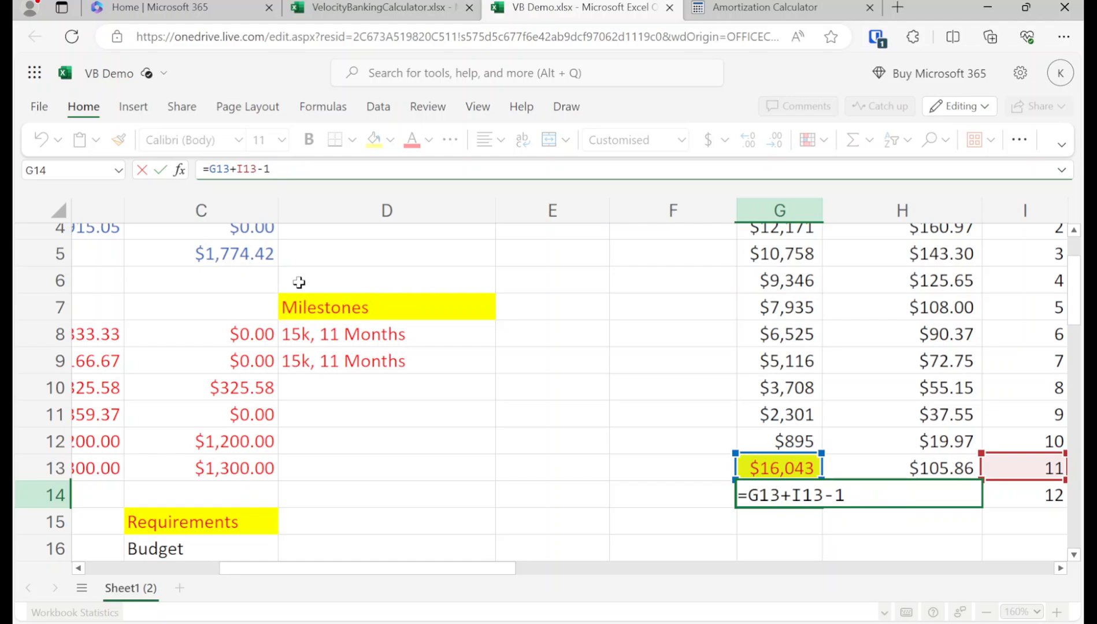
pyautogui.write('774.42')
pyautogui.press('Return')
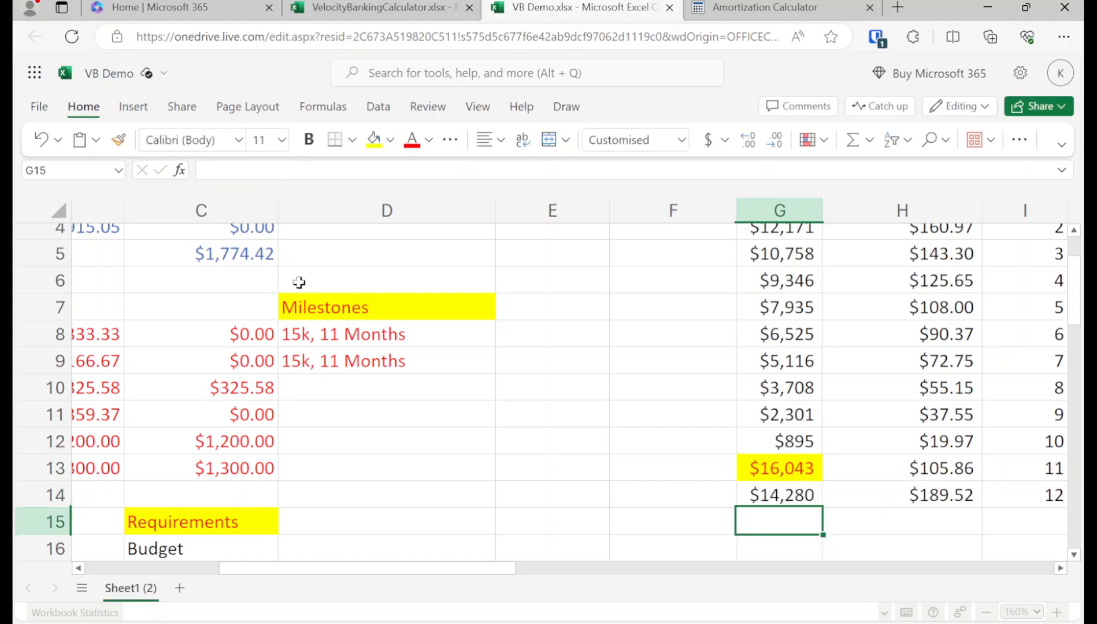
# Copy the month 12 balance row G14:I14 down through row 22.
pyautogui.press('Up')
pyautogui.hotkey('shift', 'Right')
pyautogui.hotkey('shift', 'Right')
pyautogui.hotkey('ctrl', 'c')
pyautogui.hotkey('shift', 'Down')
pyautogui.hotkey('shift', 'Down')
pyautogui.hotkey('shift', 'Down')
pyautogui.hotkey('shift', 'Down')
pyautogui.hotkey('shift', 'Down')
pyautogui.hotkey('shift', 'Down')
pyautogui.hotkey('shift', 'Down')
pyautogui.hotkey('shift', 'Down')
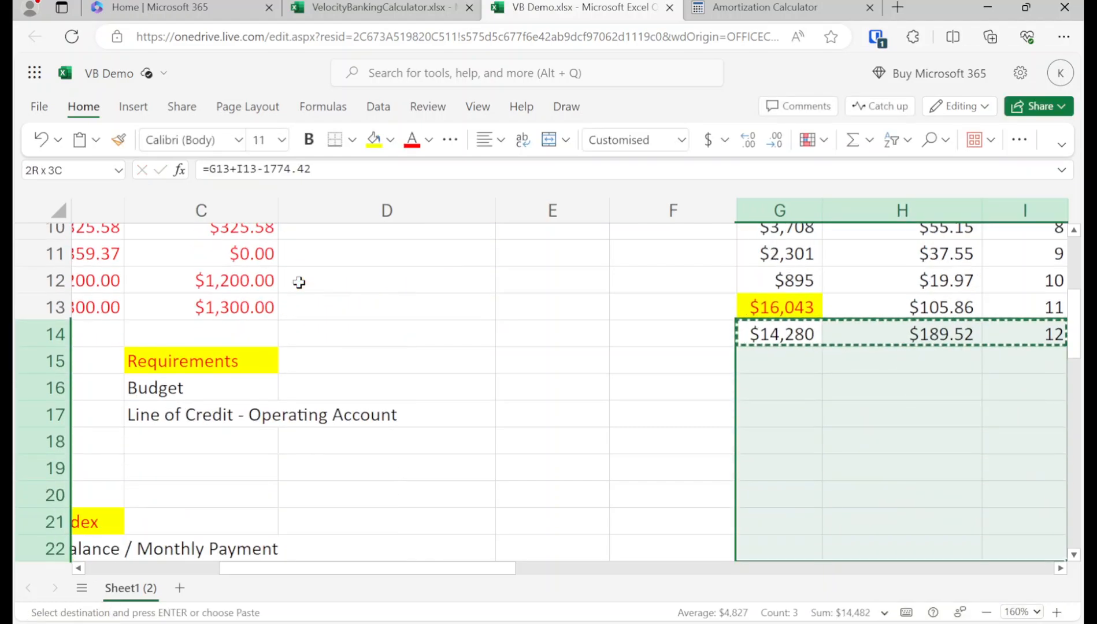
pyautogui.hotkey('ctrl', 'v')
# Extend the payoff schedule by one more month by copying G22:I22 into row 23.
pyautogui.press('Down')
pyautogui.press('Down')
pyautogui.press('Down')
pyautogui.press('Down')
pyautogui.press('Down')
pyautogui.press('Down')
pyautogui.press('Down')
pyautogui.press('Down')
pyautogui.press('Down')
pyautogui.press('Down')
pyautogui.press('Down')
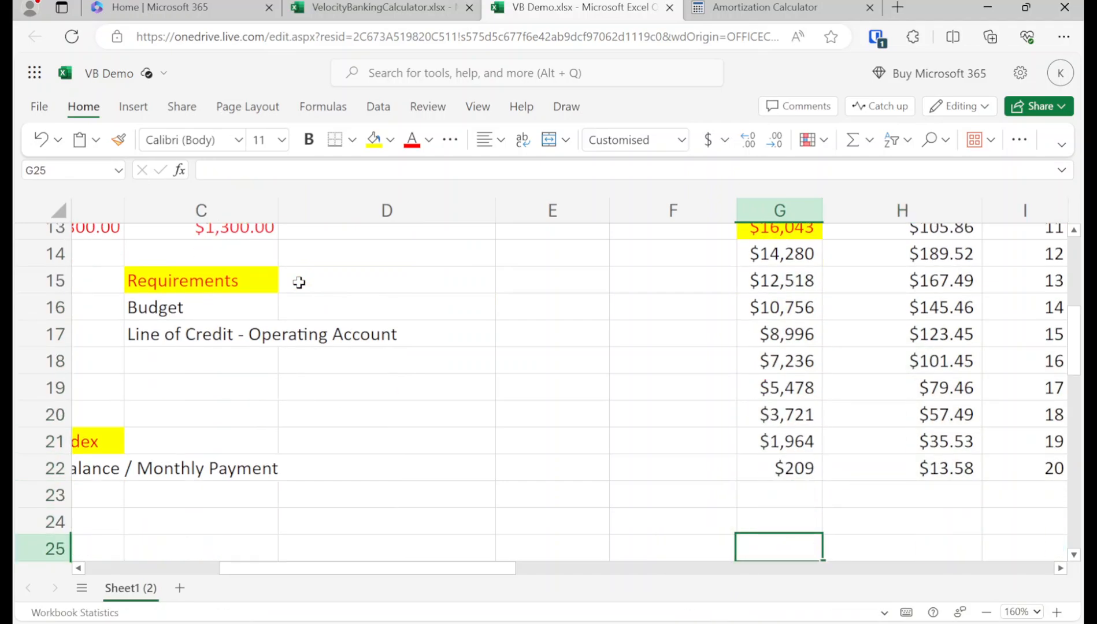
pyautogui.press('Up')
pyautogui.press('Up')
pyautogui.press('Up')
pyautogui.hotkey('shift', 'Right')
pyautogui.hotkey('shift', 'Right')
pyautogui.hotkey('ctrl', 'c')
pyautogui.press('Down')
pyautogui.hotkey('ctrl', 'v')
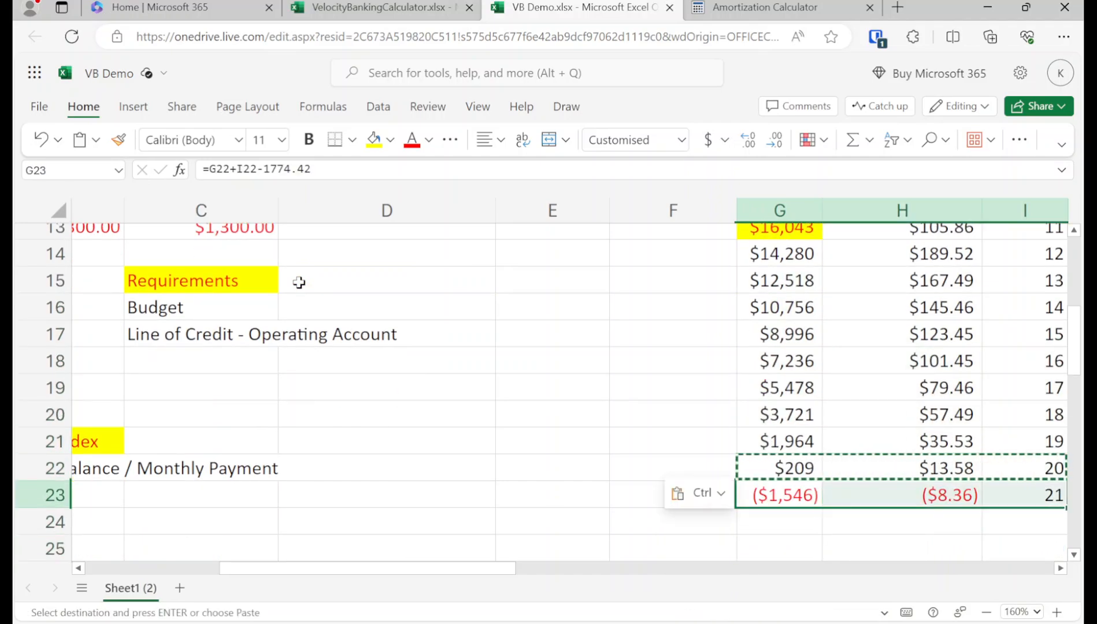
# Highlight the month 21 balance in G23 with yellow fill.
pyautogui.press('Left')
pyautogui.press('Right')
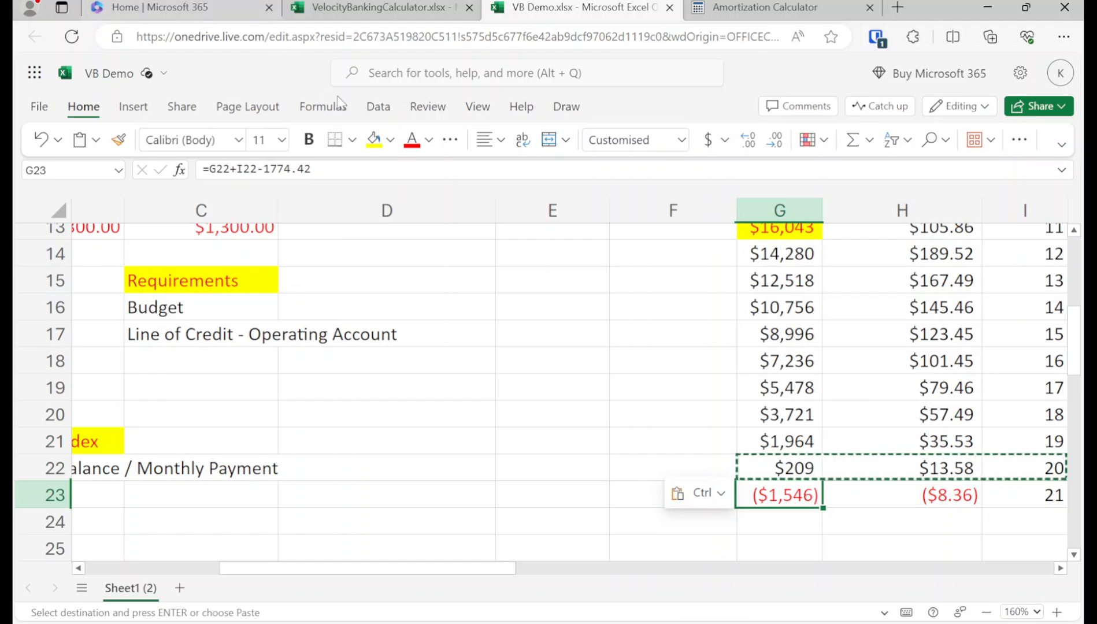
pyautogui.click(374, 140)
# Enter the auto loan milestone "35k, 21 months" in D11, checking the payoff month in the schedule.
pyautogui.scroll(1, 769, 398)
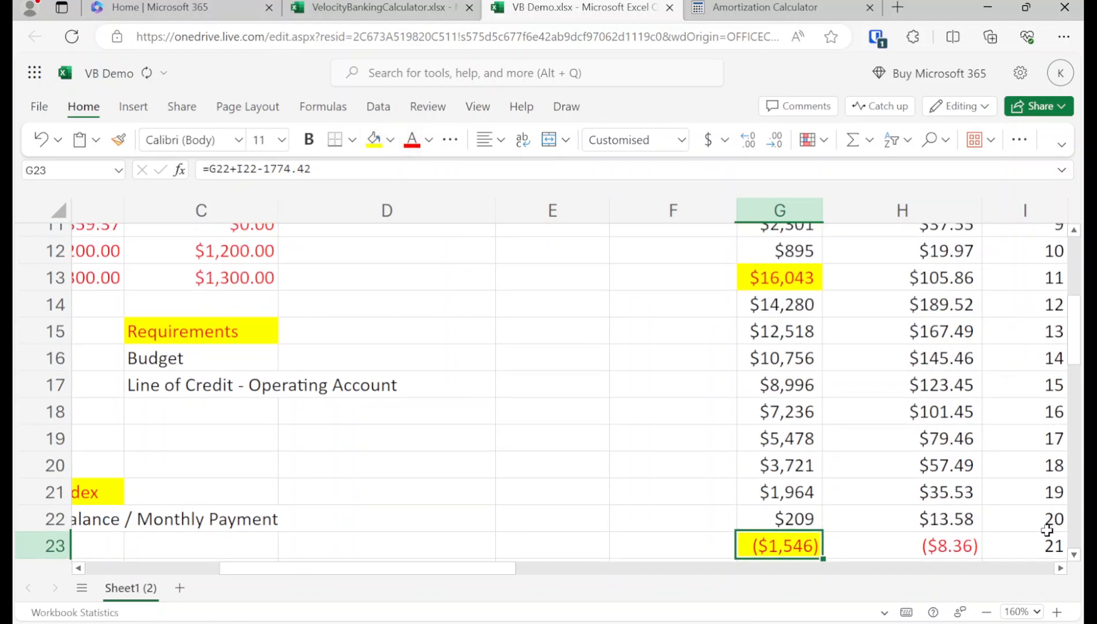
pyautogui.scroll(4, 806, 488)
pyautogui.scroll(1, 324, 467)
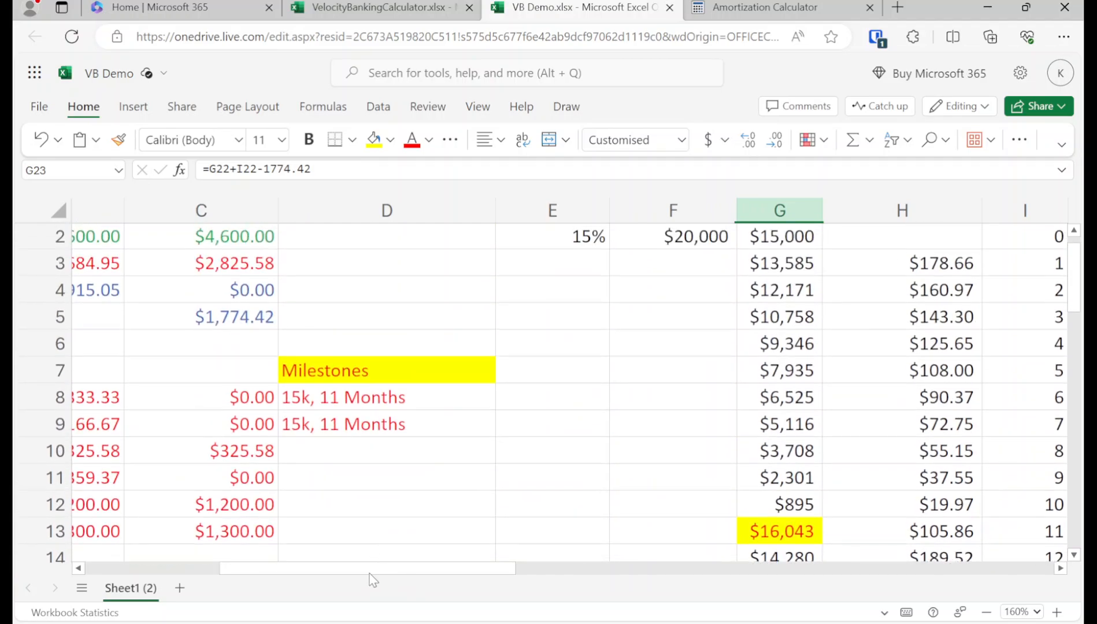
pyautogui.moveTo(372, 572); pyautogui.dragTo(193, 577)
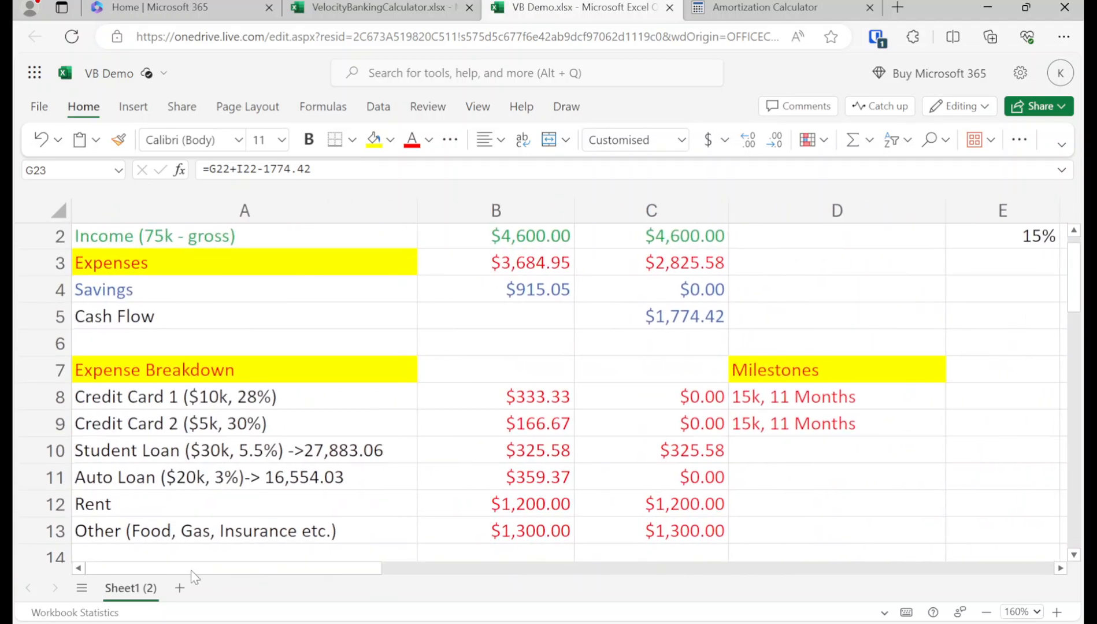
pyautogui.doubleClick(787, 478)
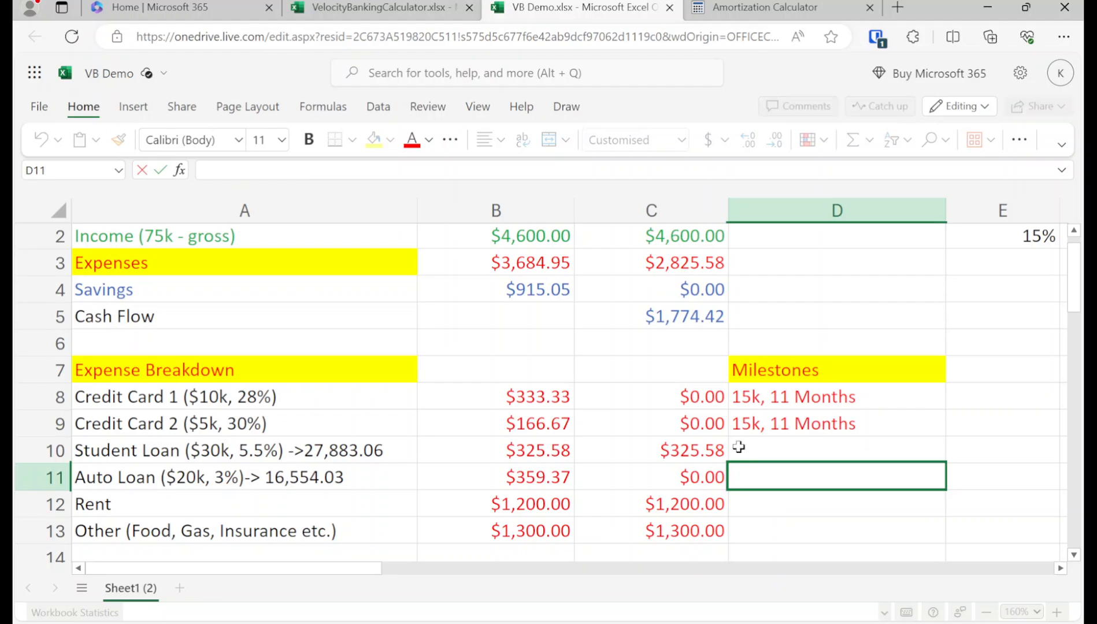
pyautogui.write('35k,')
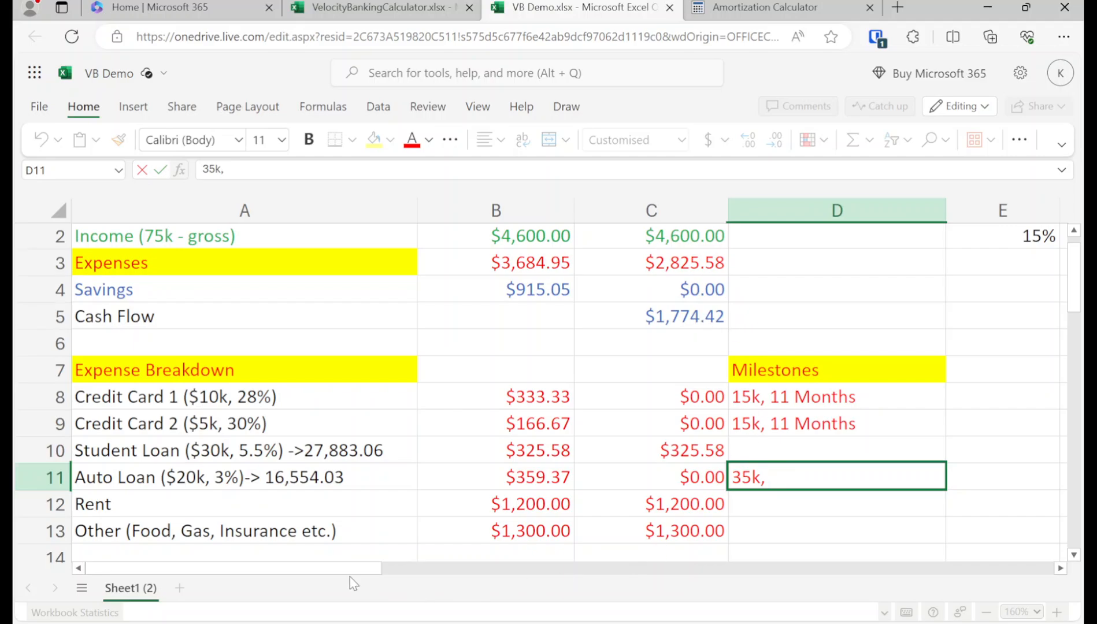
pyautogui.moveTo(347, 570); pyautogui.dragTo(588, 569)
pyautogui.scroll(-4, 575, 519)
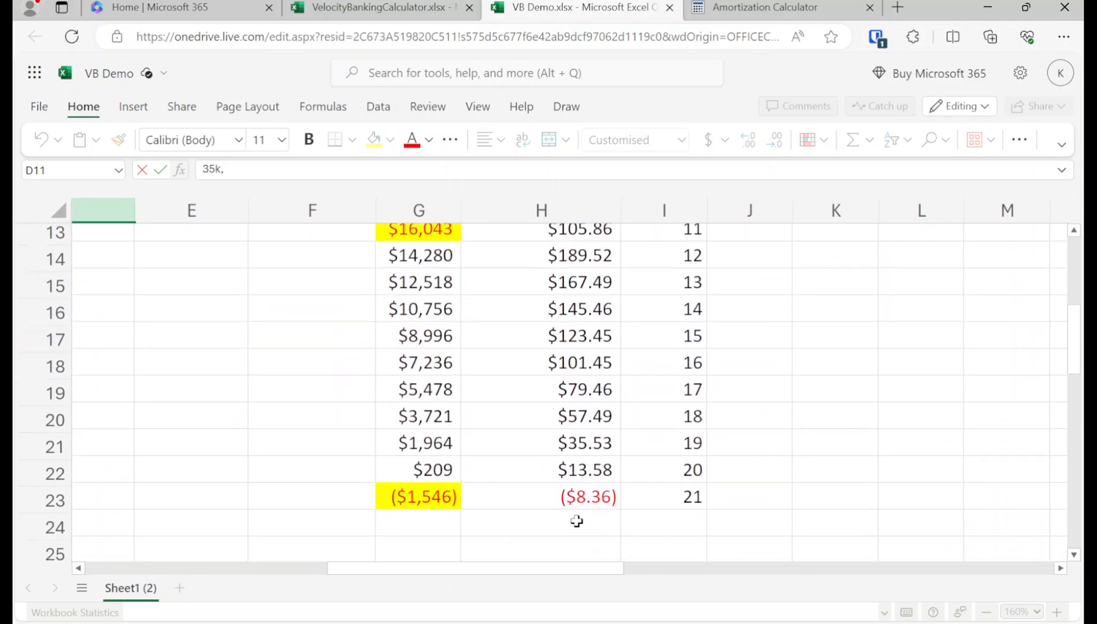
pyautogui.scroll(2, 565, 514)
pyautogui.scroll(1, 565, 514)
pyautogui.moveTo(461, 570); pyautogui.dragTo(245, 570)
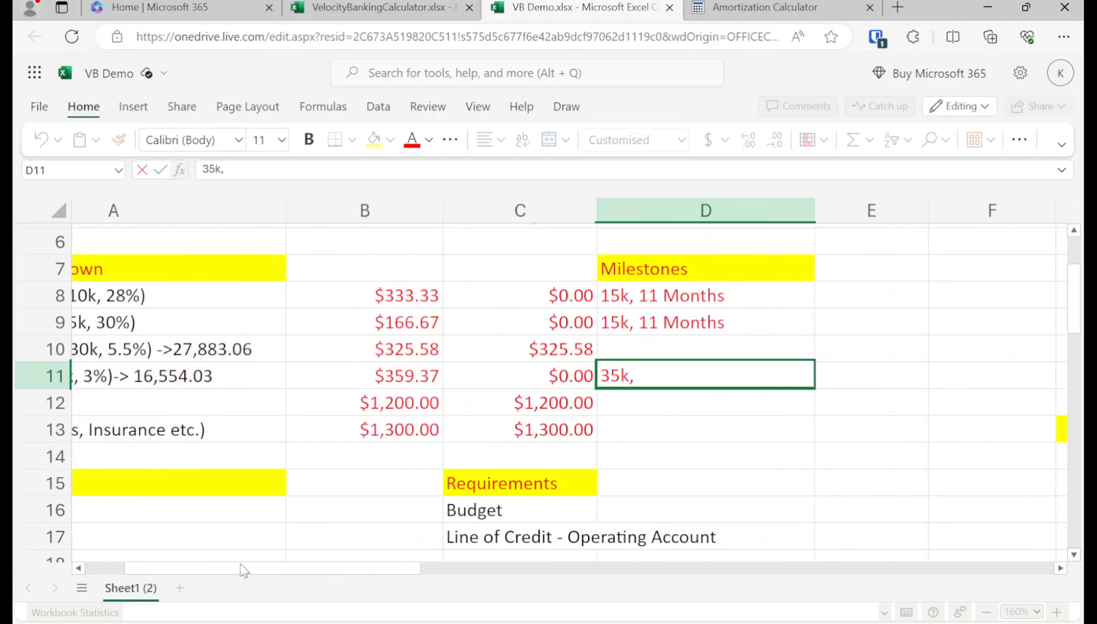
pyautogui.write('21 months')
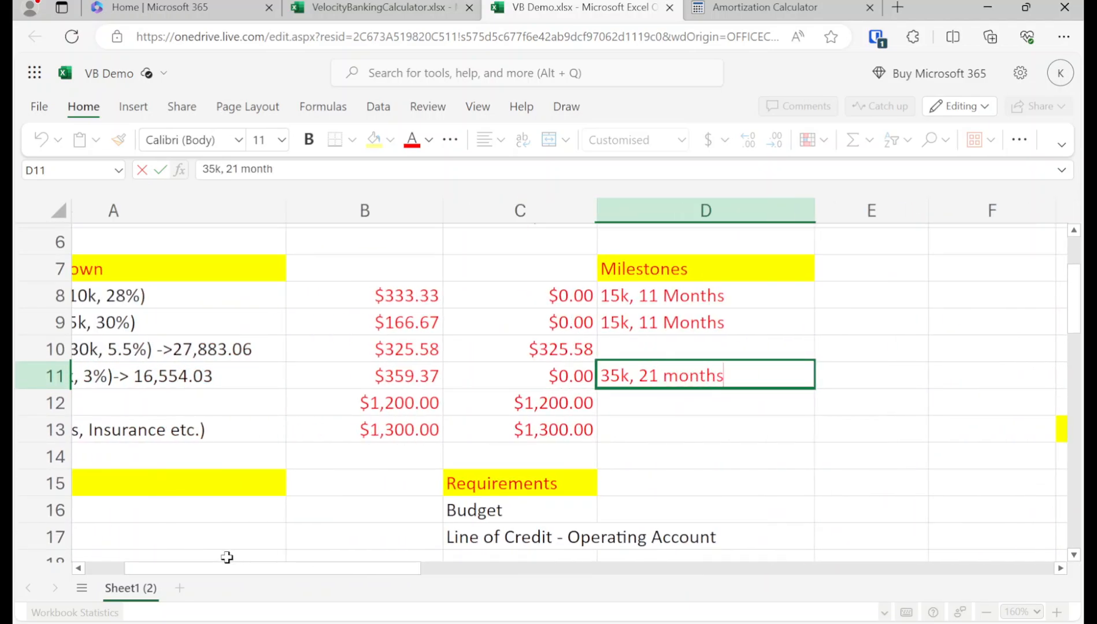
pyautogui.press('Return')
# Remove the remaining balance 27,883.06 from the student loan label in A10, keeping the arrow.
pyautogui.press('Up')
pyautogui.press('Up')
pyautogui.press('Left')
pyautogui.press('Left')
pyautogui.press('Left')
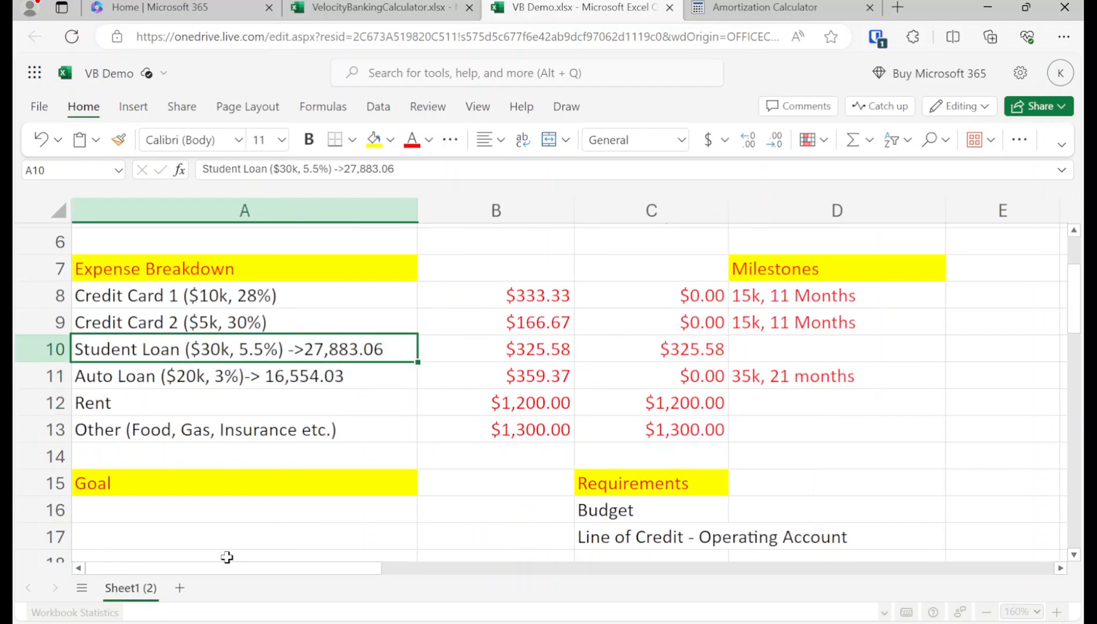
pyautogui.press('Down')
pyautogui.doubleClick(397, 350)
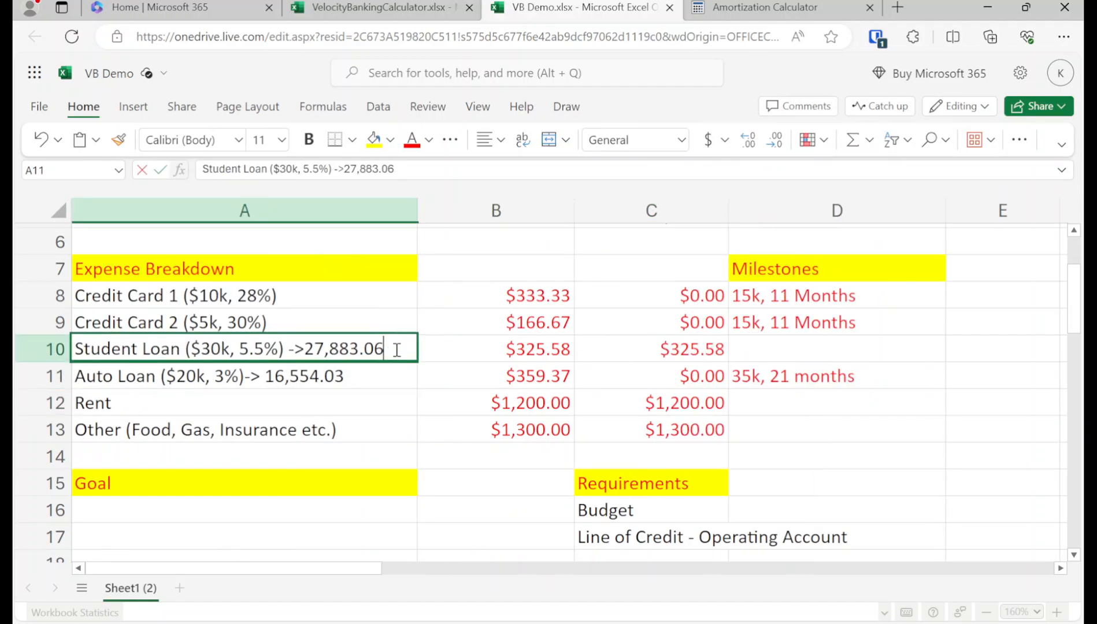
pyautogui.moveTo(397, 350); pyautogui.dragTo(304, 350)
pyautogui.press('BackSpace')
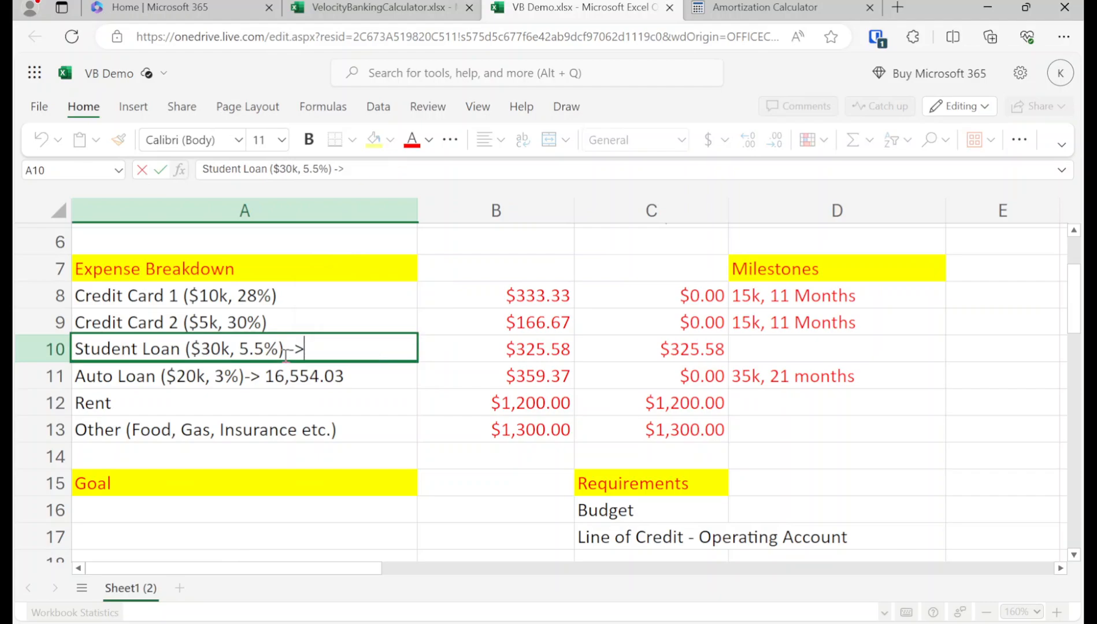
# Switch to the Amortization Calculator and calculate a schedule for a $30,000 loan with a 5.5-year term.
pyautogui.click(724, 7)
pyautogui.scroll(5, 312, 305)
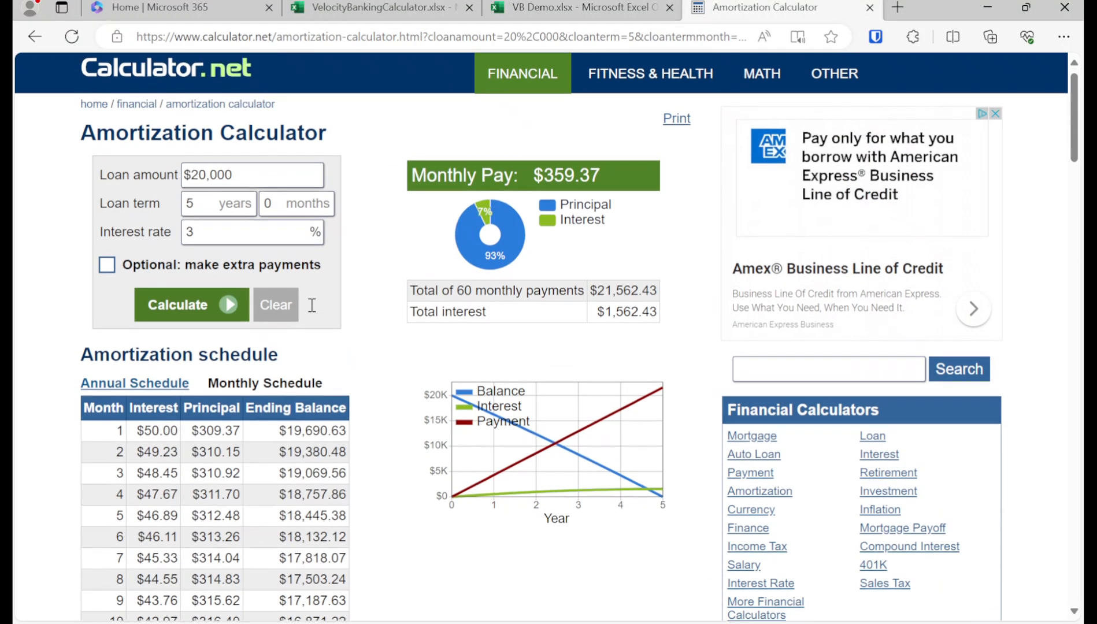
pyautogui.doubleClick(240, 186)
pyautogui.write('30,00')
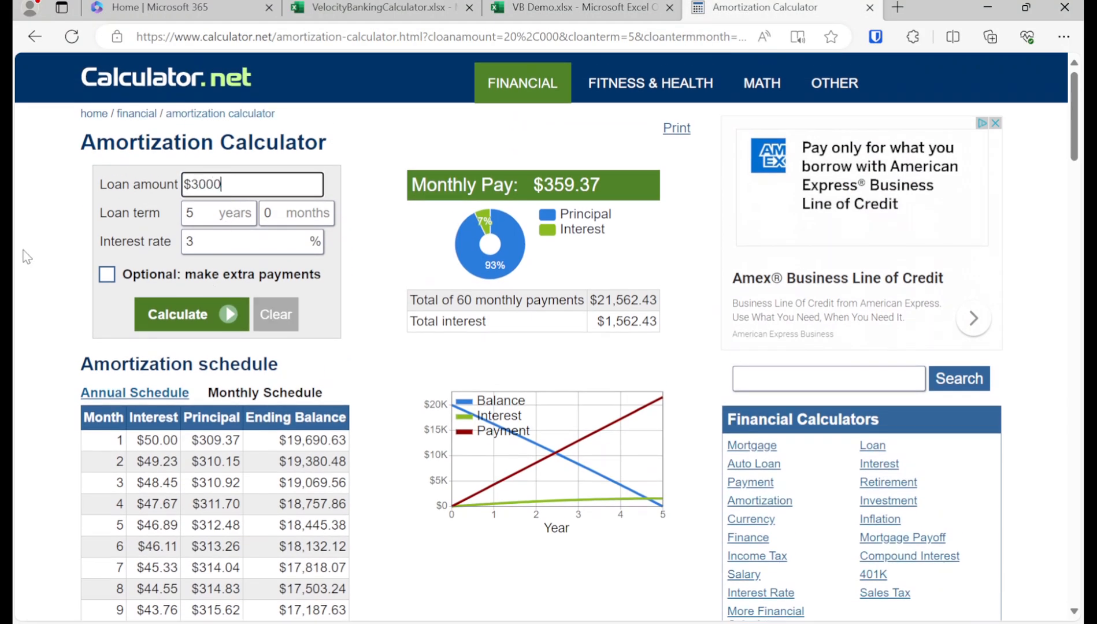
pyautogui.write('0')
pyautogui.click(205, 212)
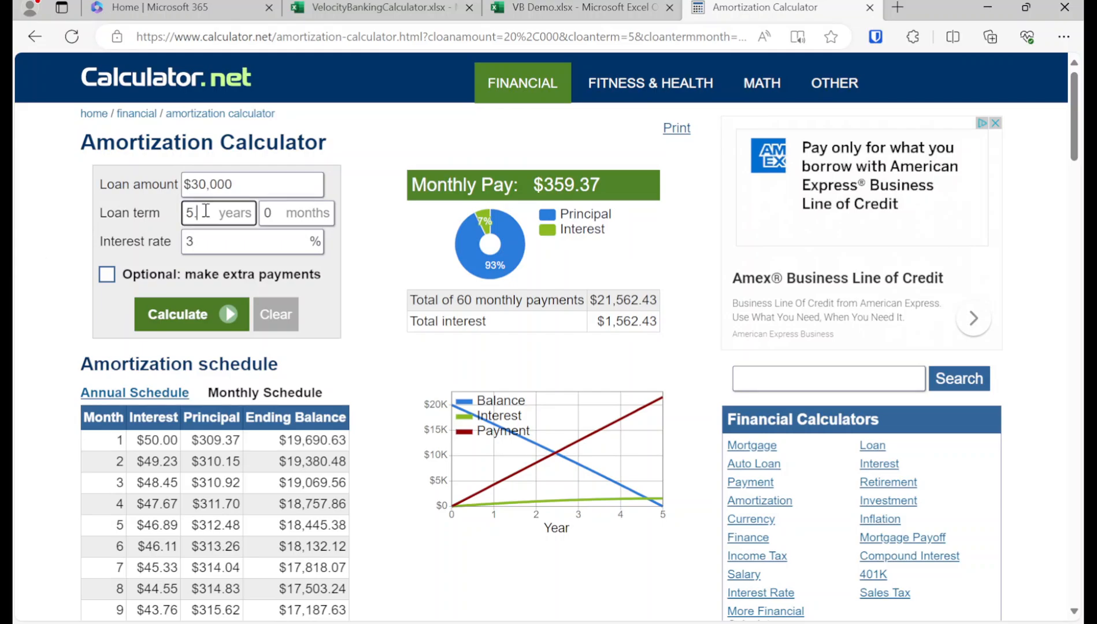
pyautogui.write('.5')
pyautogui.click(194, 314)
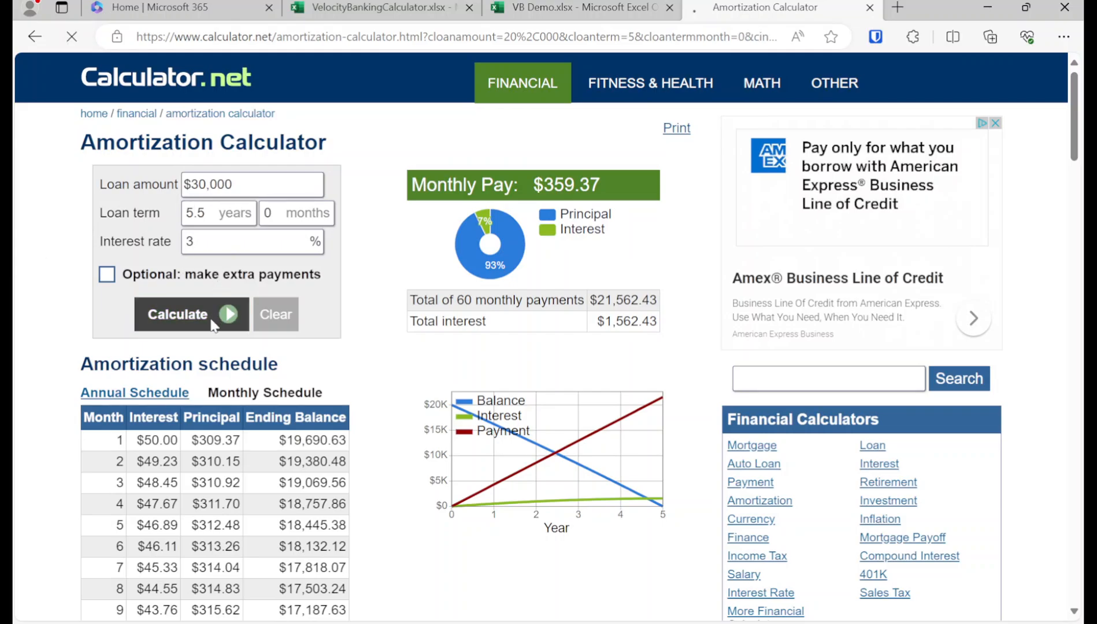
pyautogui.click(280, 280)
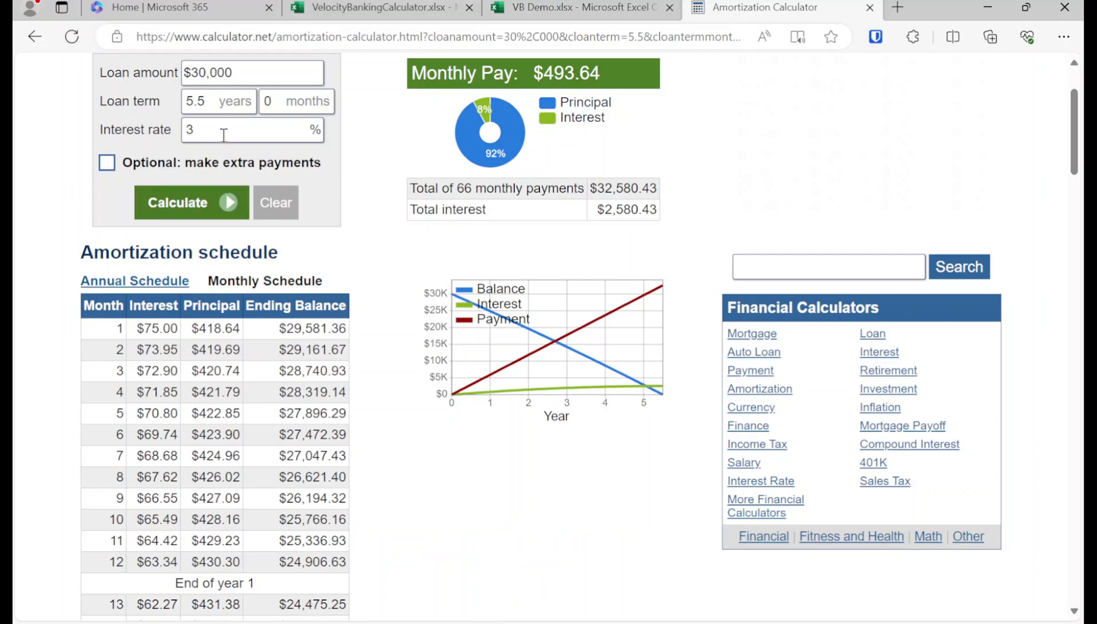
# Recalculate the $30,000 loan with a 10-year term at 5.5% interest and show its monthly schedule.
pyautogui.doubleClick(211, 103)
pyautogui.write('10')
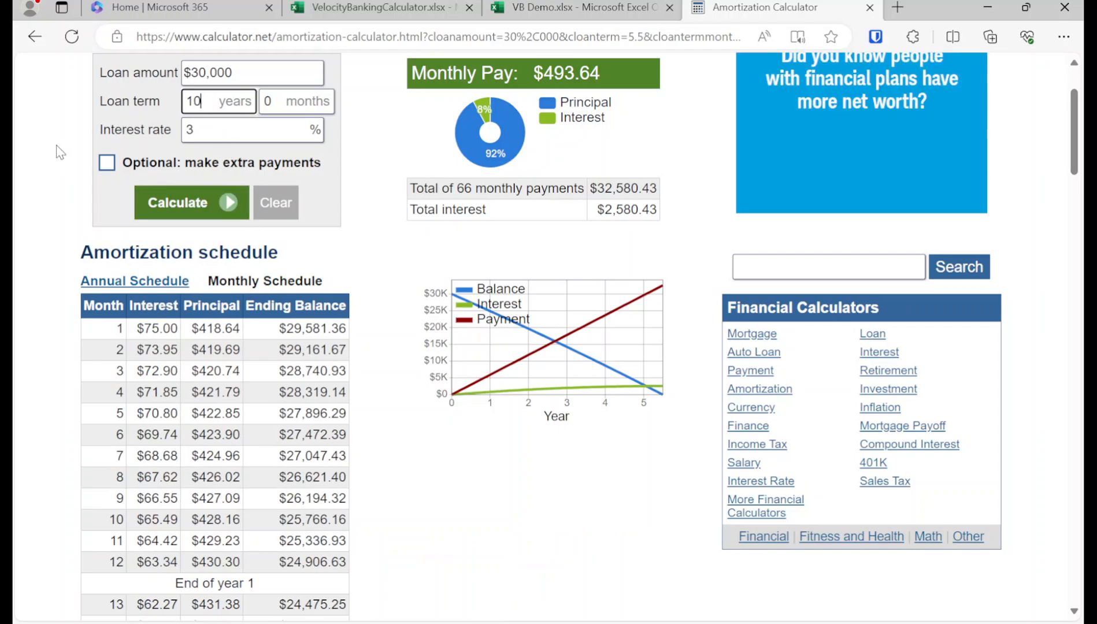
pyautogui.press('Tab')
pyautogui.press('Tab')
pyautogui.write('5.')
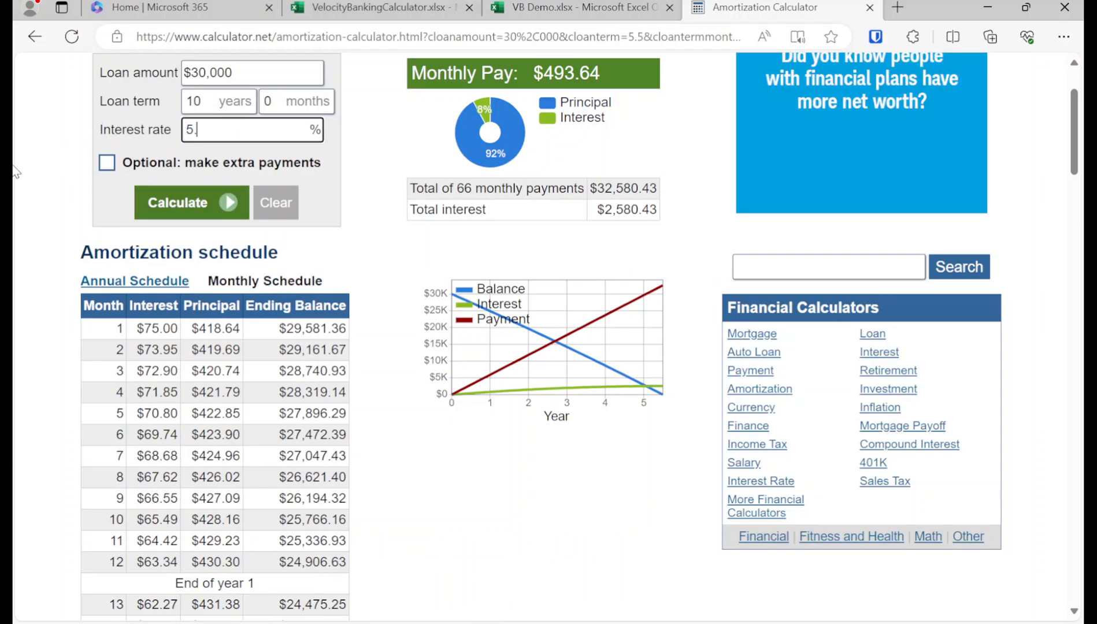
pyautogui.click(185, 202)
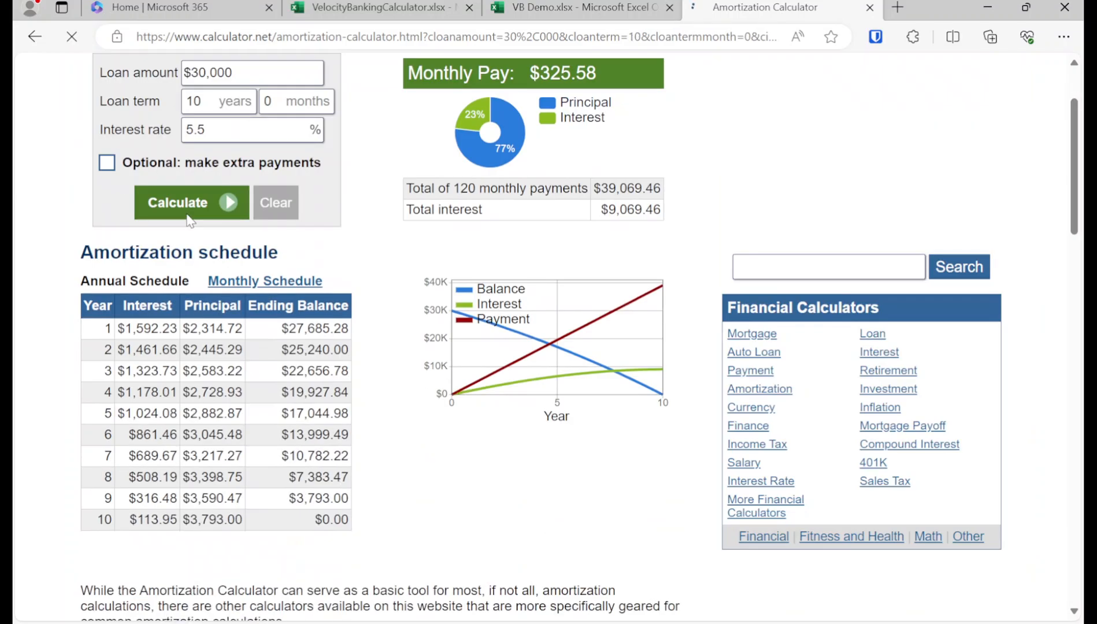
pyautogui.click(264, 281)
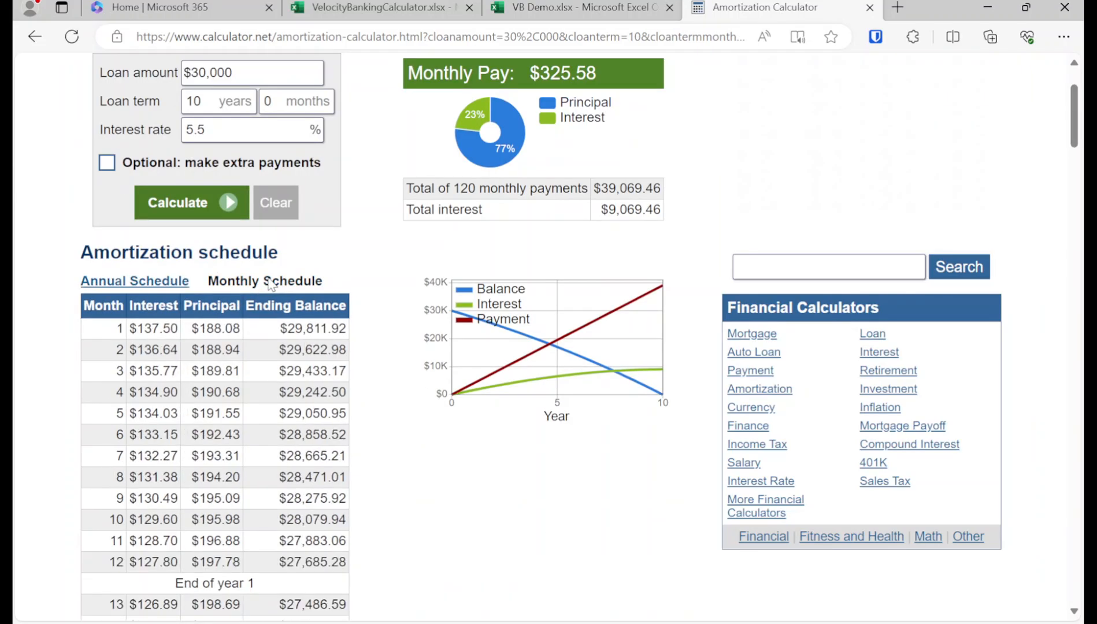
# Copy the month 21 ending balance 25,863.95 from the schedule into the student loan label in A10 of VB Demo, after the arrow.
pyautogui.click(566, 6)
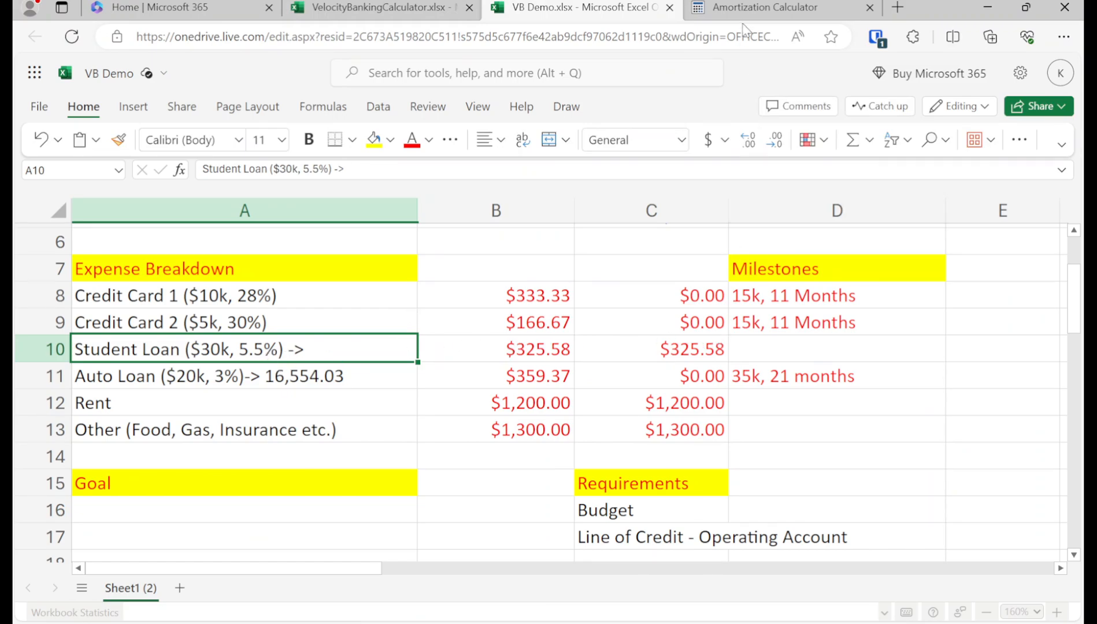
pyautogui.click(766, 7)
pyautogui.scroll(-10, 355, 346)
pyautogui.scroll(3, 332, 340)
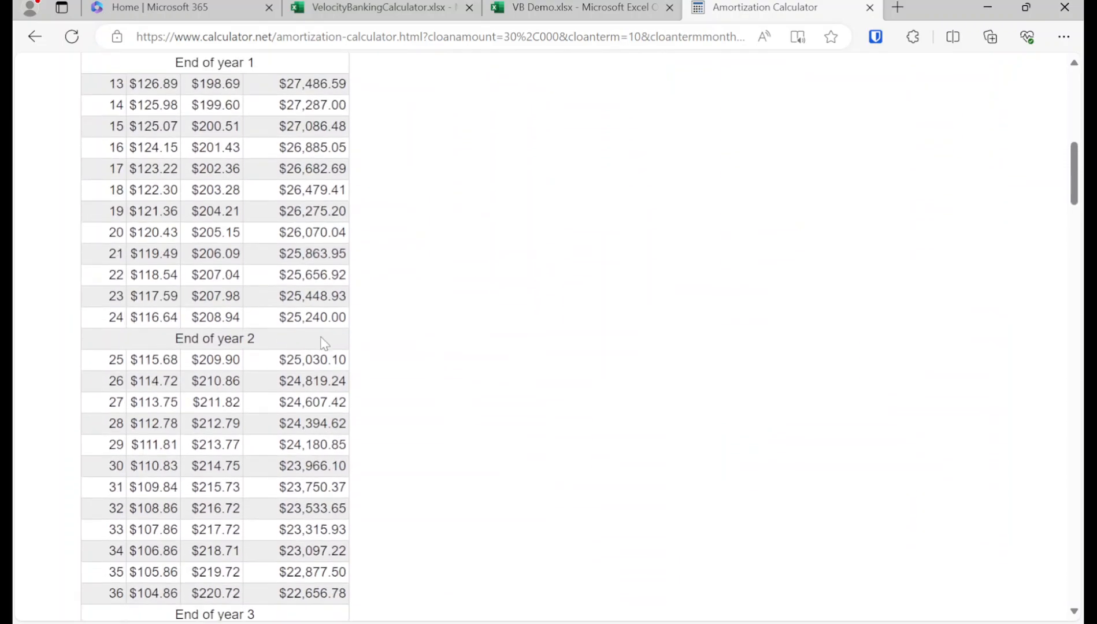
pyautogui.moveTo(286, 263); pyautogui.dragTo(348, 263)
pyautogui.hotkey('ctrl', 'c')
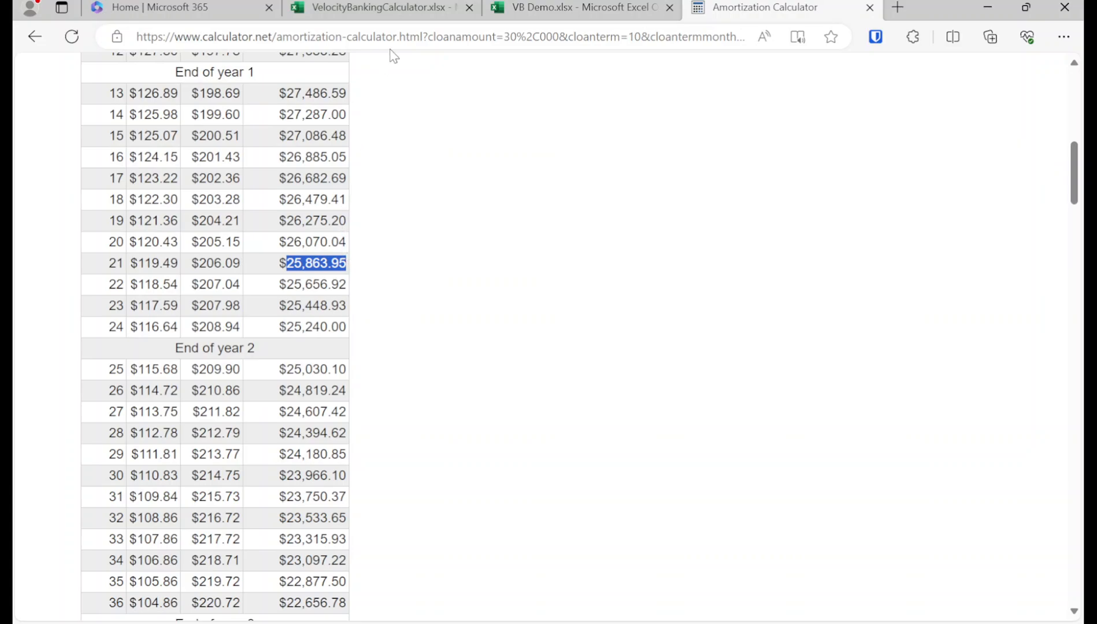
pyautogui.click(556, 7)
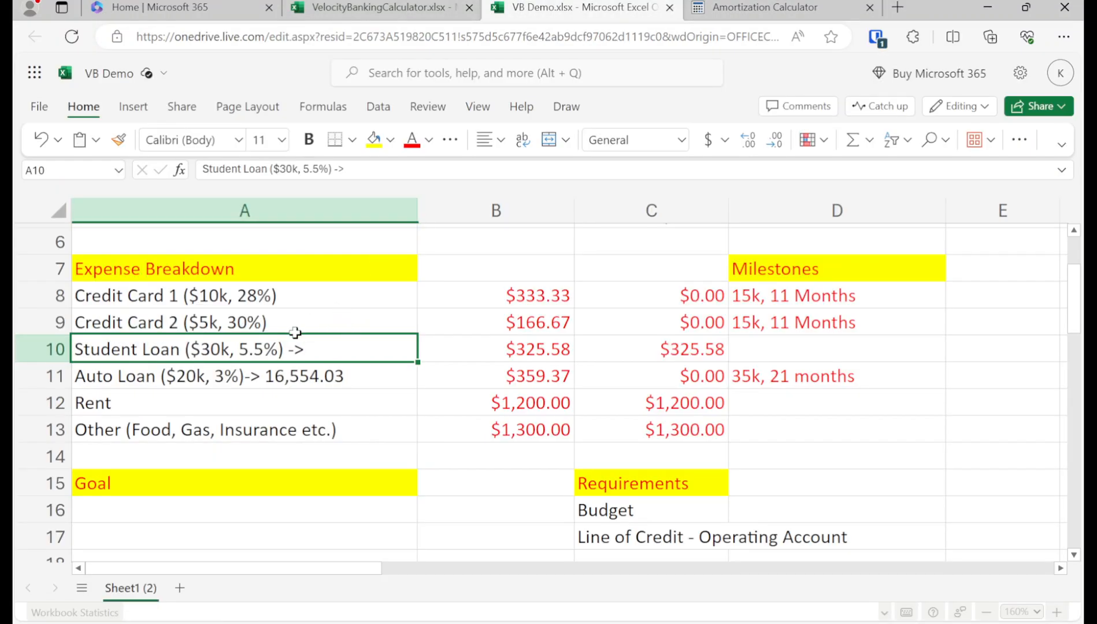
pyautogui.doubleClick(336, 354)
pyautogui.hotkey('ctrl', 'v')
pyautogui.press('Return')
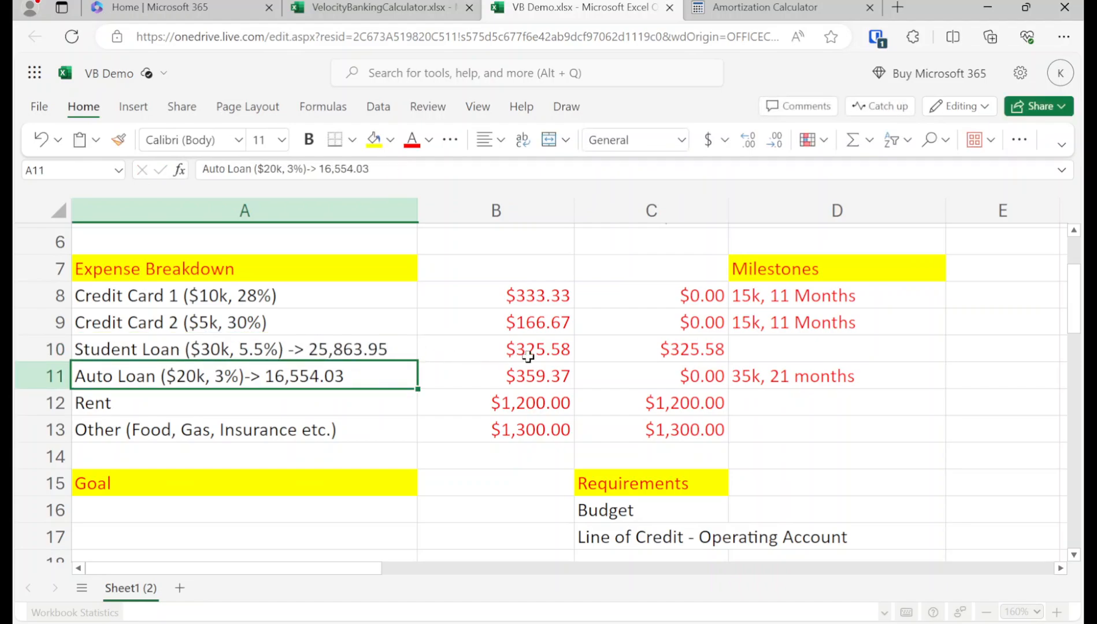
# Calculate the remaining student loan months in D10 with the formula =25863.95/325.58.
pyautogui.scroll(1, 478, 389)
pyautogui.scroll(1, 478, 389)
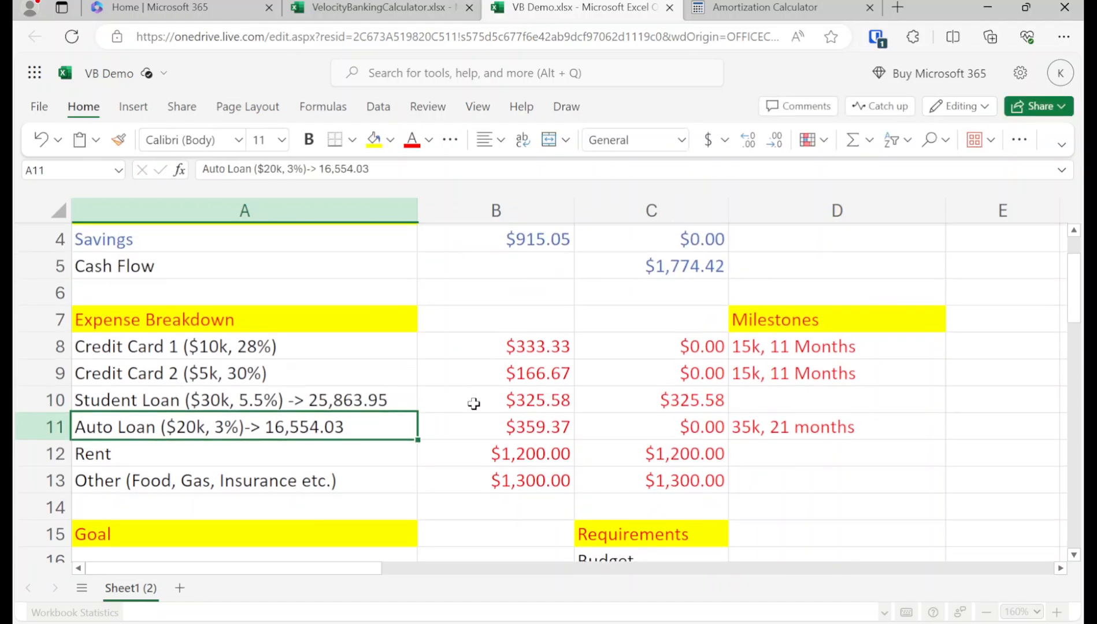
pyautogui.click(771, 398)
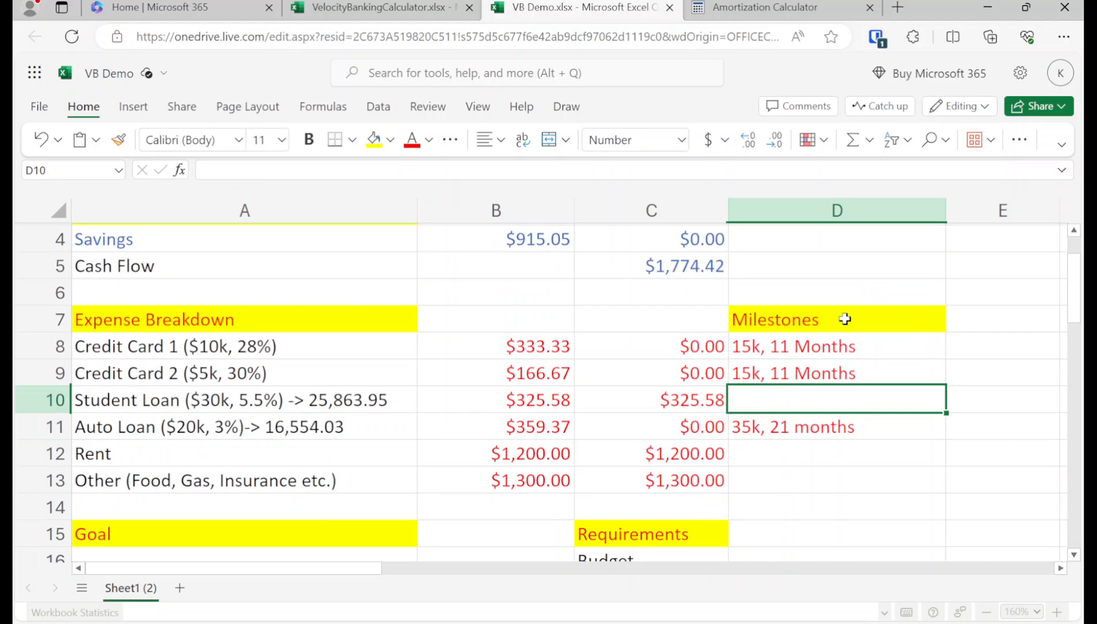
pyautogui.write('=2')
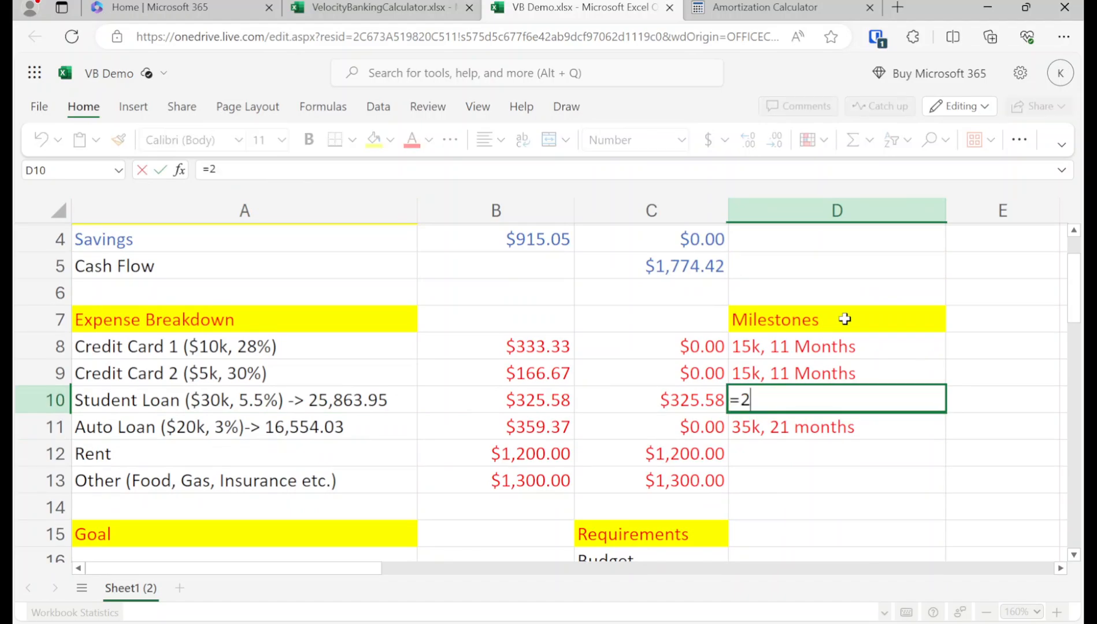
pyautogui.write('5863.5')
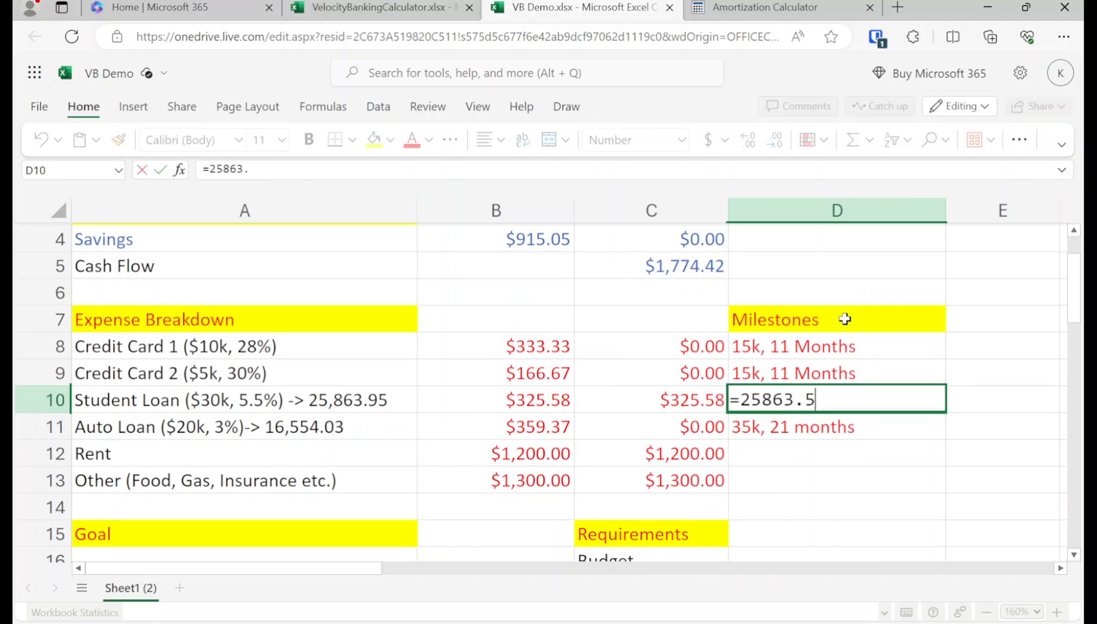
pyautogui.press('BackSpace')
pyautogui.write('95/325.58')
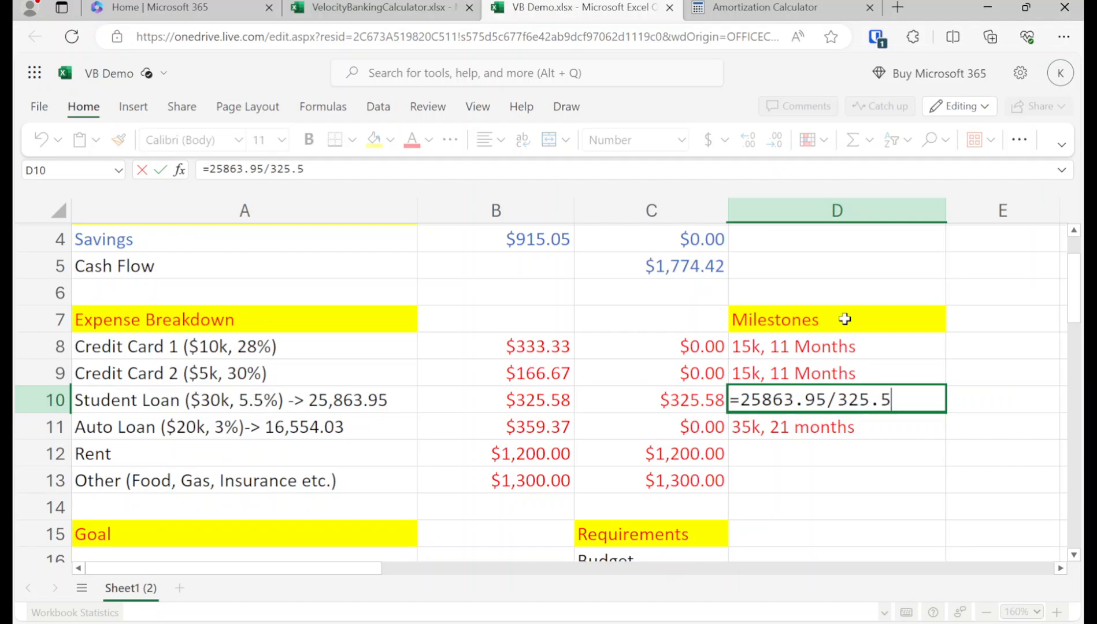
pyautogui.press('Return')
pyautogui.press('Up')
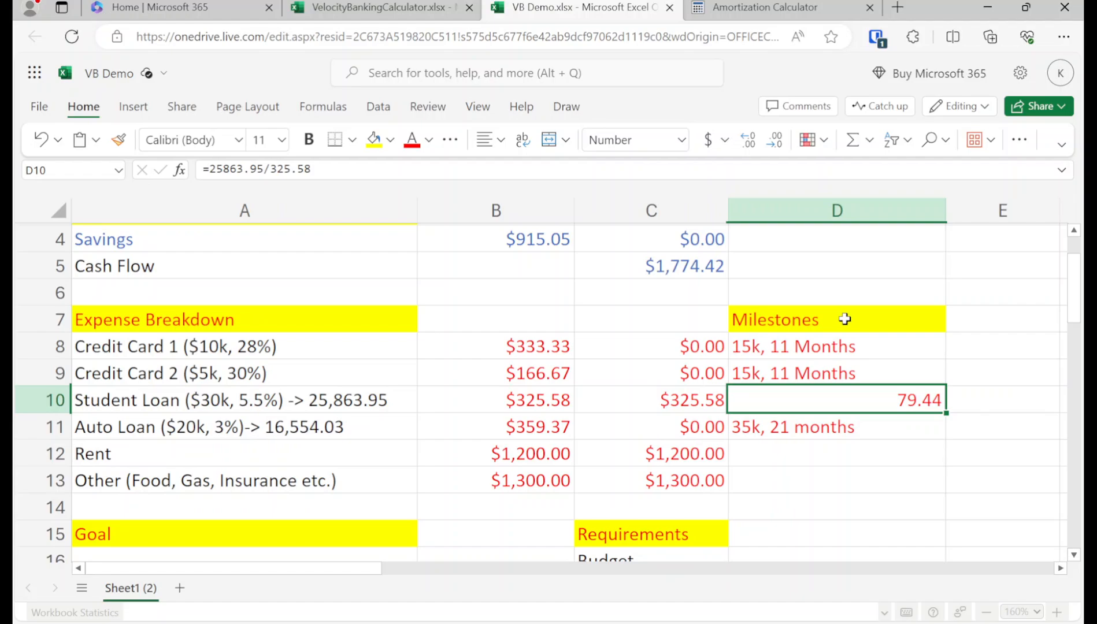
# Examine the student loan row, the expenses and the velocity banking income in C2.
pyautogui.press('Left')
pyautogui.press('Left')
pyautogui.press('Left')
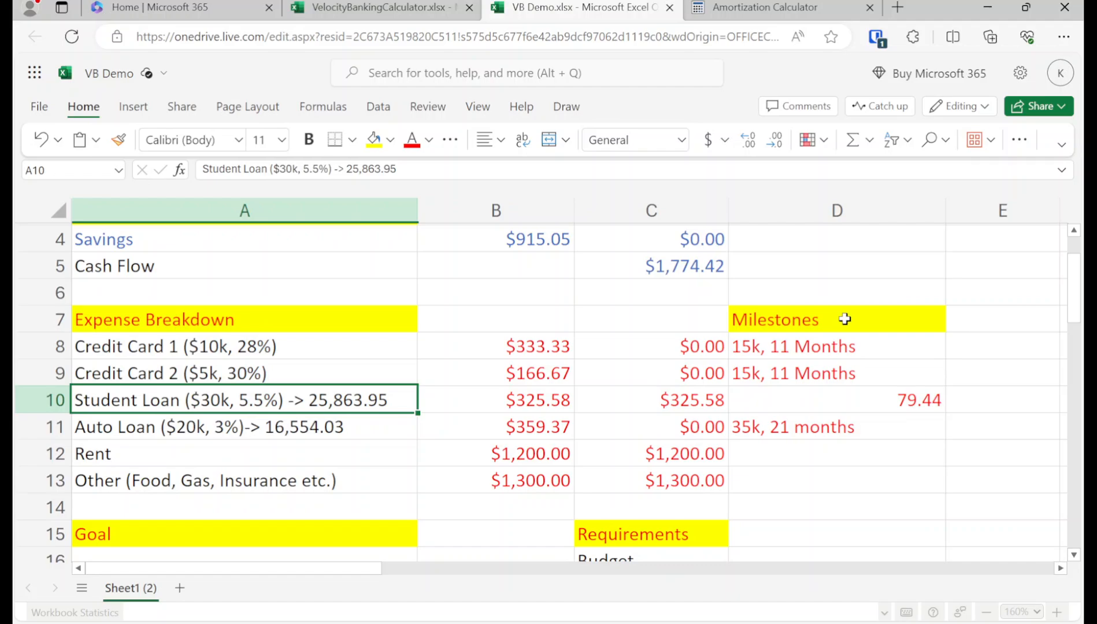
pyautogui.press('Up')
pyautogui.press('Up')
pyautogui.press('Up')
pyautogui.press('Up')
pyautogui.press('Up')
pyautogui.press('Up')
pyautogui.press('Up')
pyautogui.press('Up')
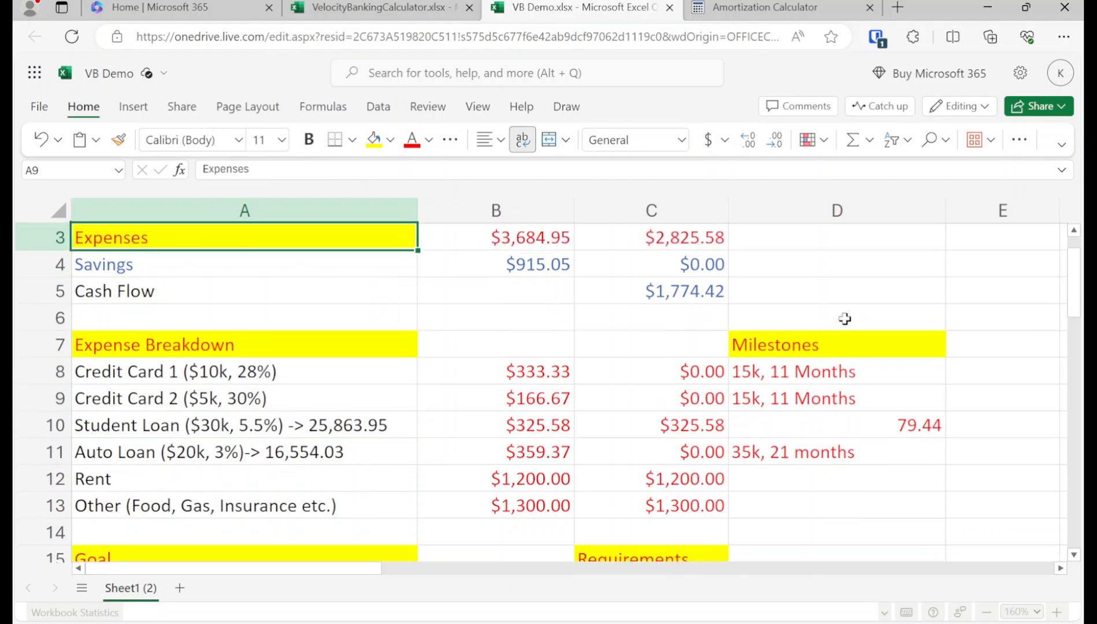
pyautogui.press('Right')
pyautogui.press('Right')
pyautogui.press('Up')
pyautogui.press('Down')
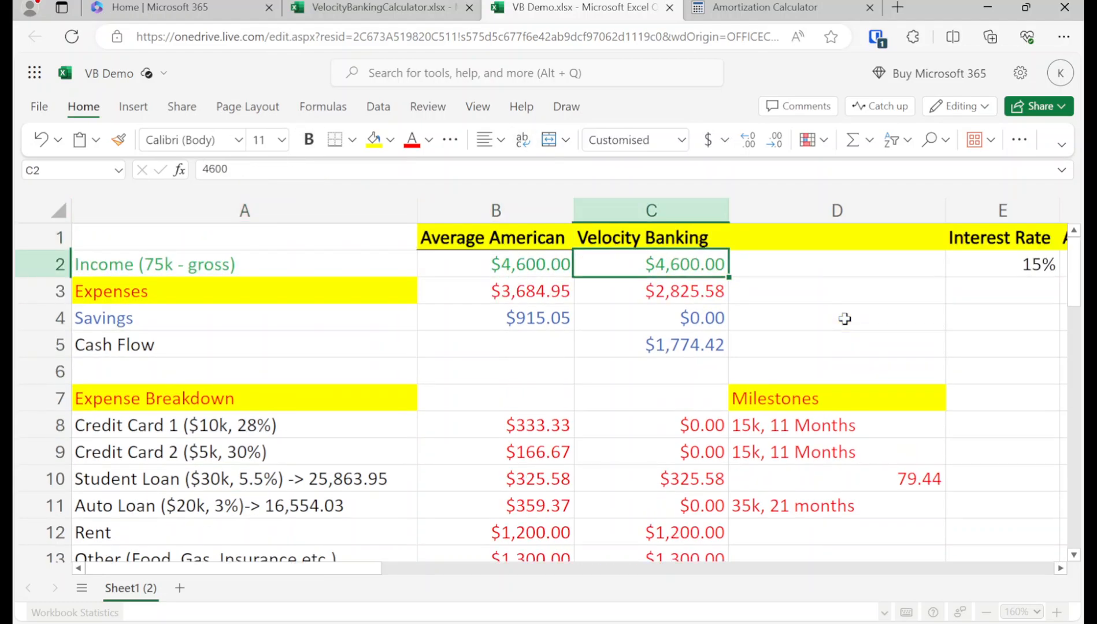
# Clear the payment division formula from D10 in the Milestones column.
pyautogui.press('Down')
pyautogui.press('Down')
pyautogui.press('Down')
pyautogui.press('Down')
pyautogui.press('Down')
pyautogui.press('Down')
pyautogui.press('Down')
pyautogui.press('Down')
pyautogui.press('Right')
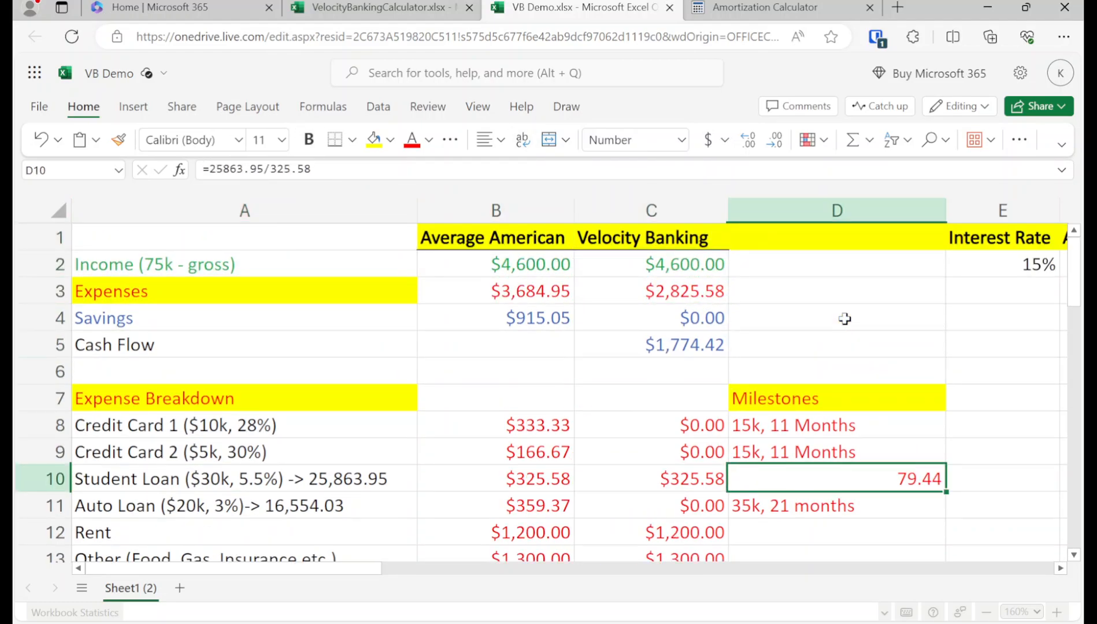
pyautogui.press('Delete')
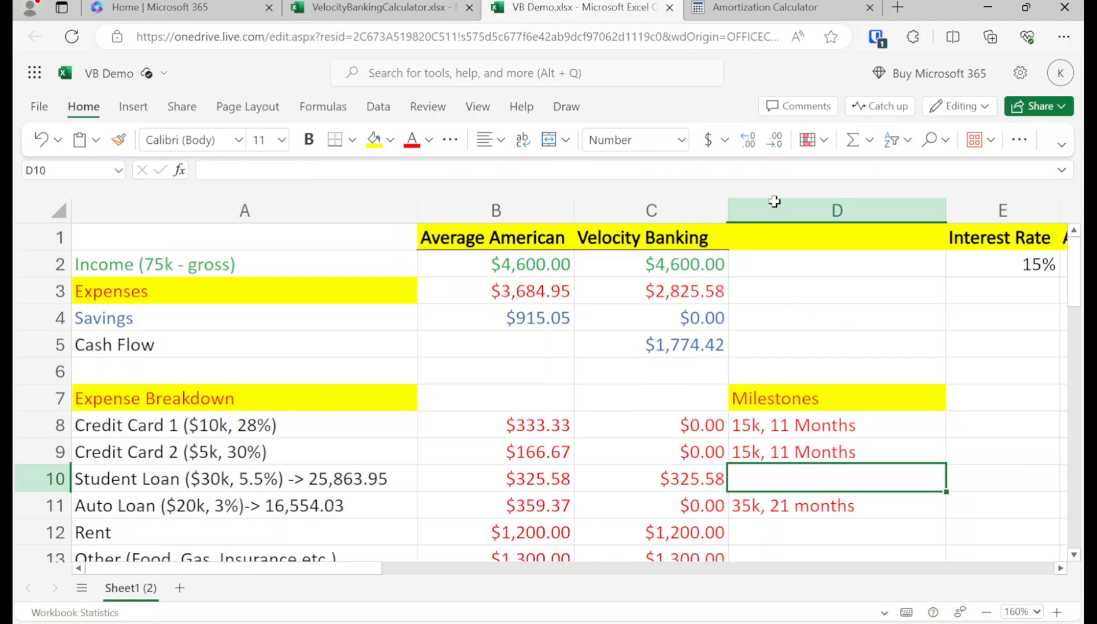
# Switch to the VelocityBankingCalculator workbook, look over the Daily sheet's balances and return to the Calculator sheet.
pyautogui.click(387, 6)
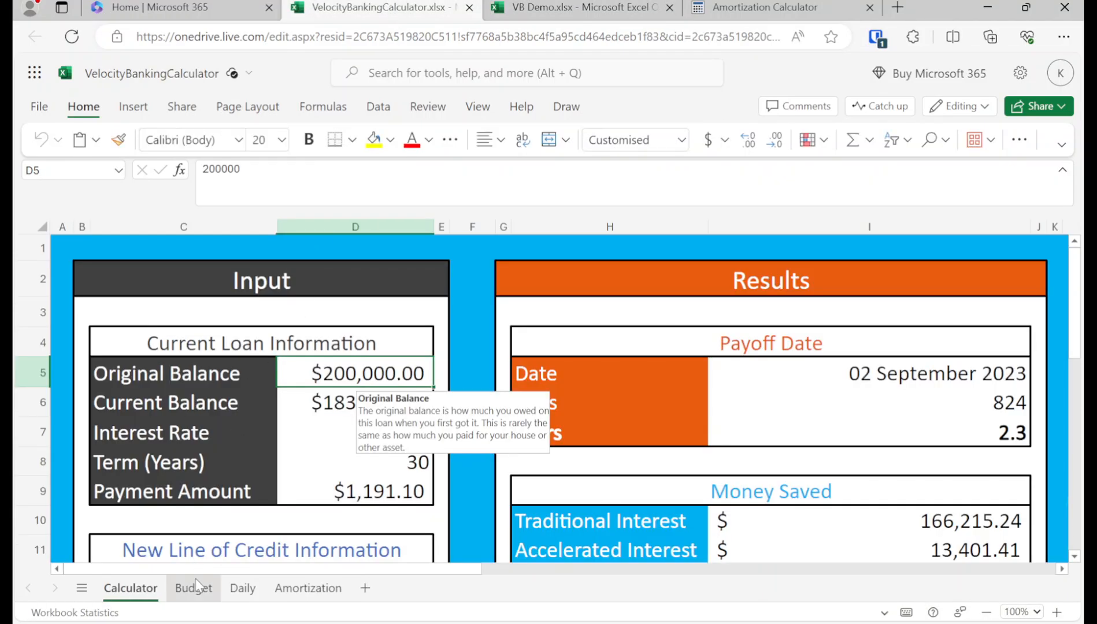
pyautogui.click(240, 587)
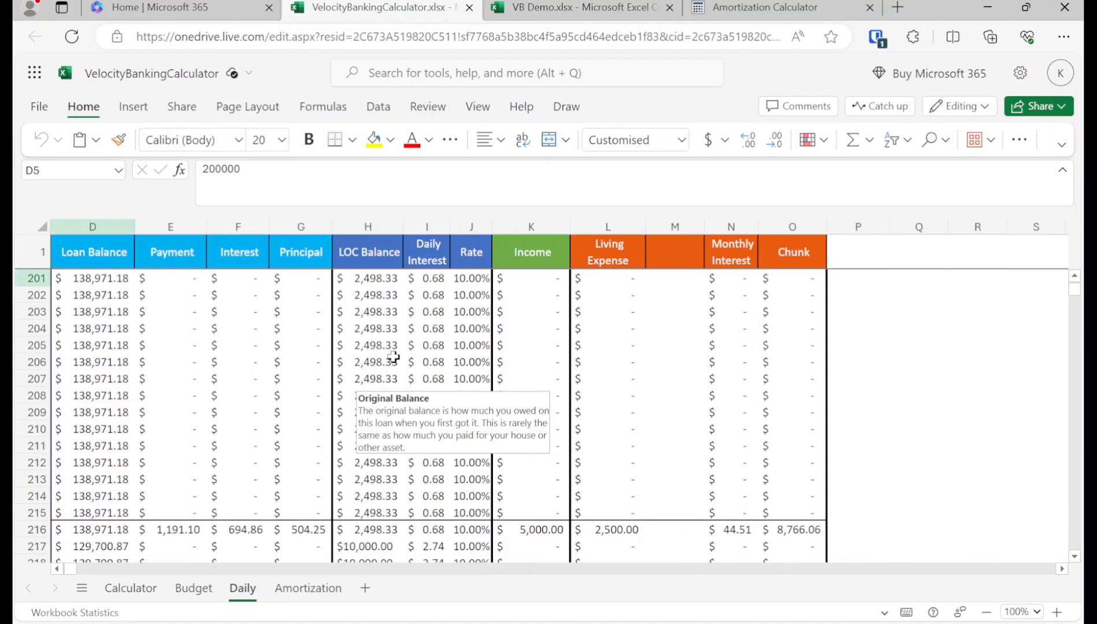
pyautogui.scroll(7, 391, 359)
pyautogui.scroll(3, 389, 366)
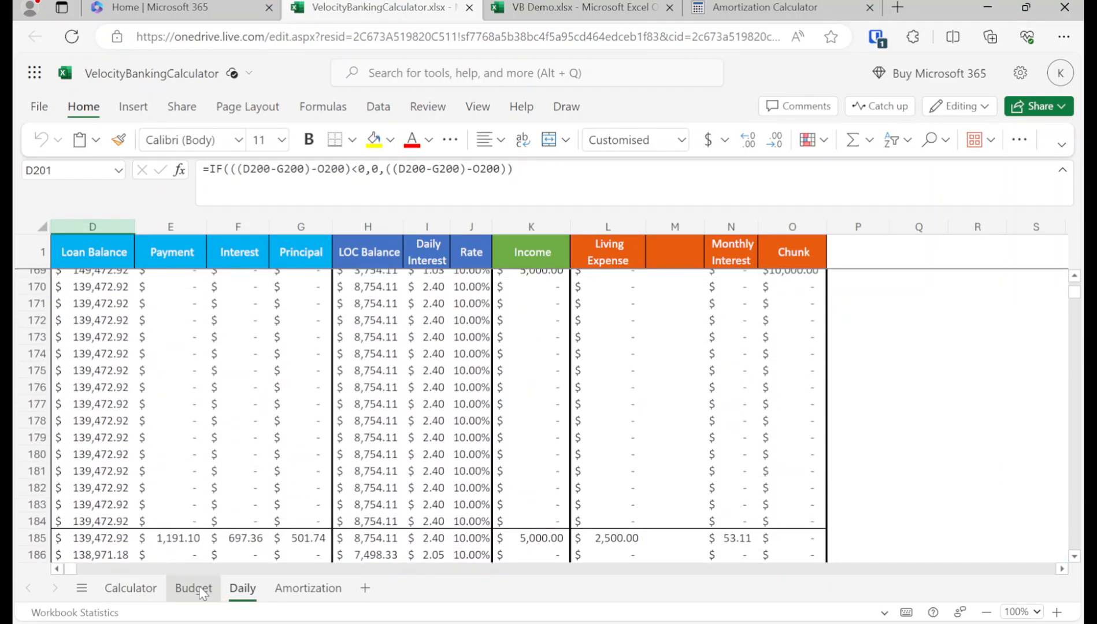
pyautogui.click(131, 589)
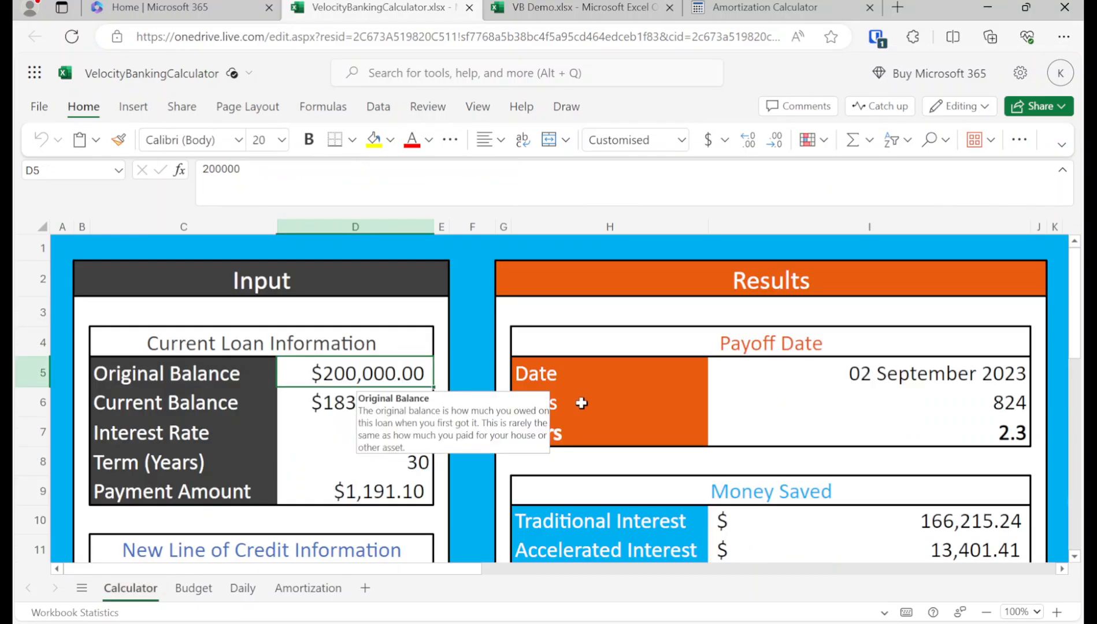
# Check the student loan amount in VB Demo and set the Original Balance in VelocityBankingCalculator to 30000.
pyautogui.click(612, 8)
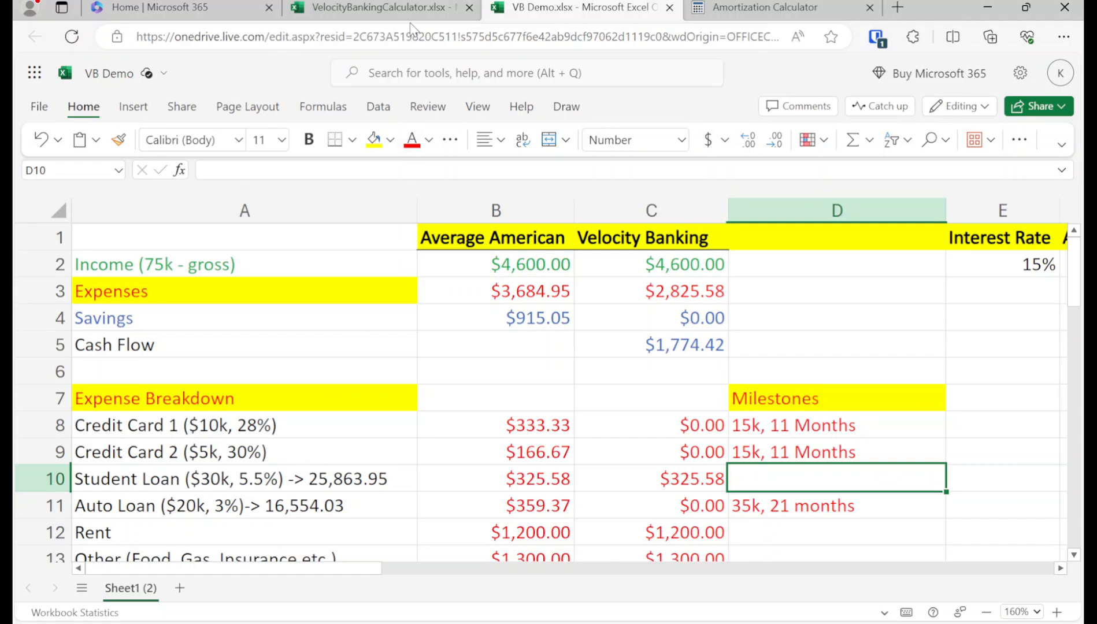
pyautogui.click(411, 8)
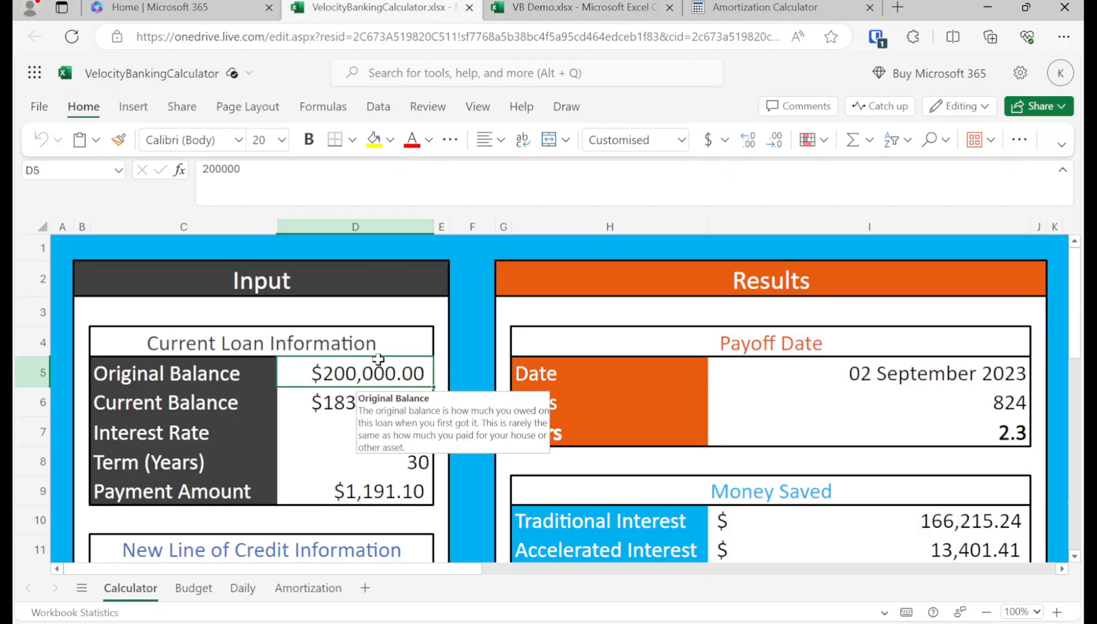
pyautogui.write('30000')
pyautogui.press('Return')
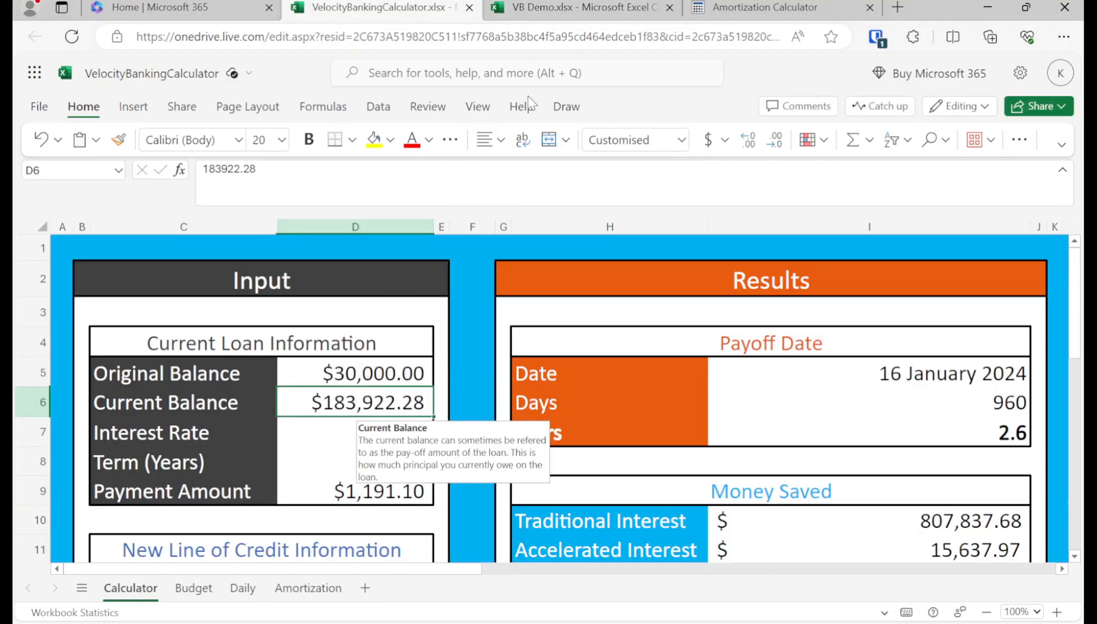
# Switch to VB Demo, cut the balance 25,863.95 from the student loan label in A10 and paste it back.
pyautogui.click(575, 11)
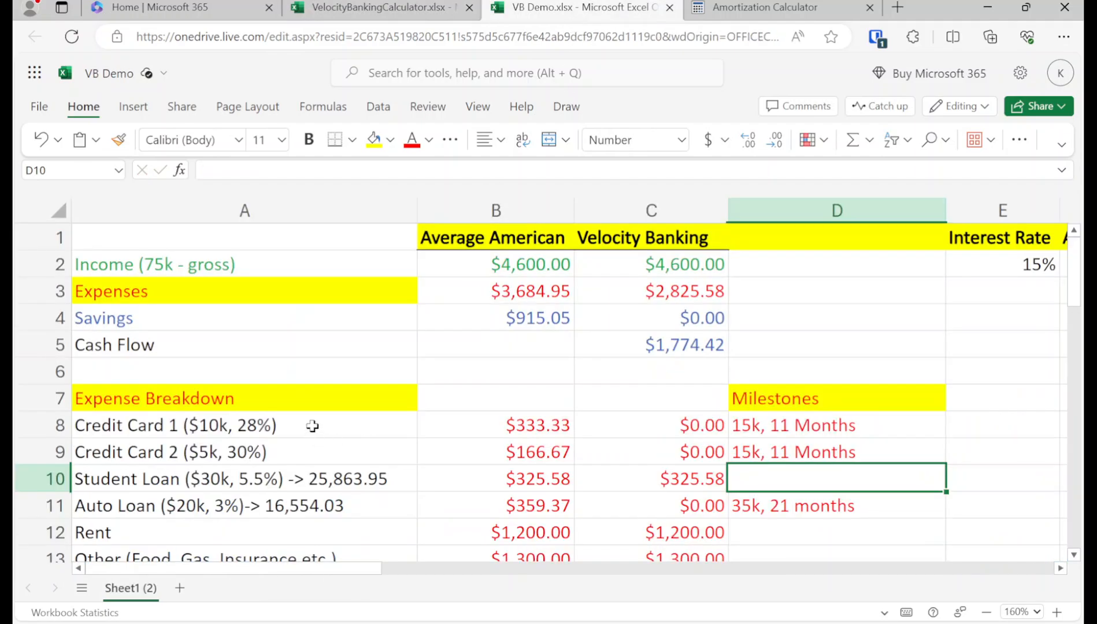
pyautogui.scroll(-1, 341, 417)
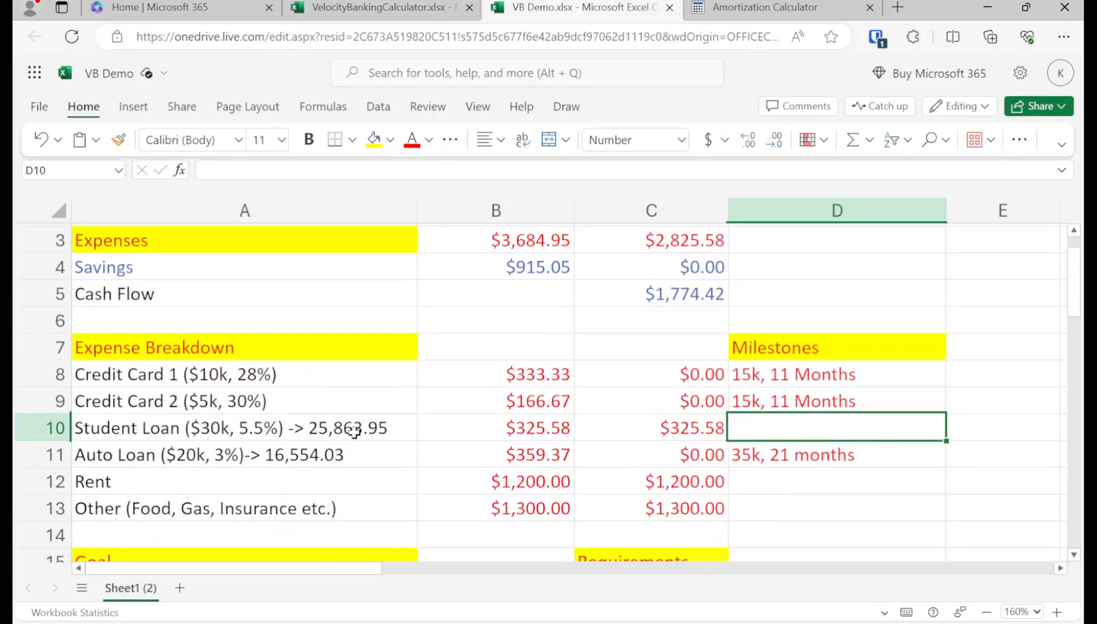
pyautogui.doubleClick(309, 428)
pyautogui.moveTo(309, 428); pyautogui.dragTo(388, 429)
pyautogui.hotkey('ctrl', 'c')
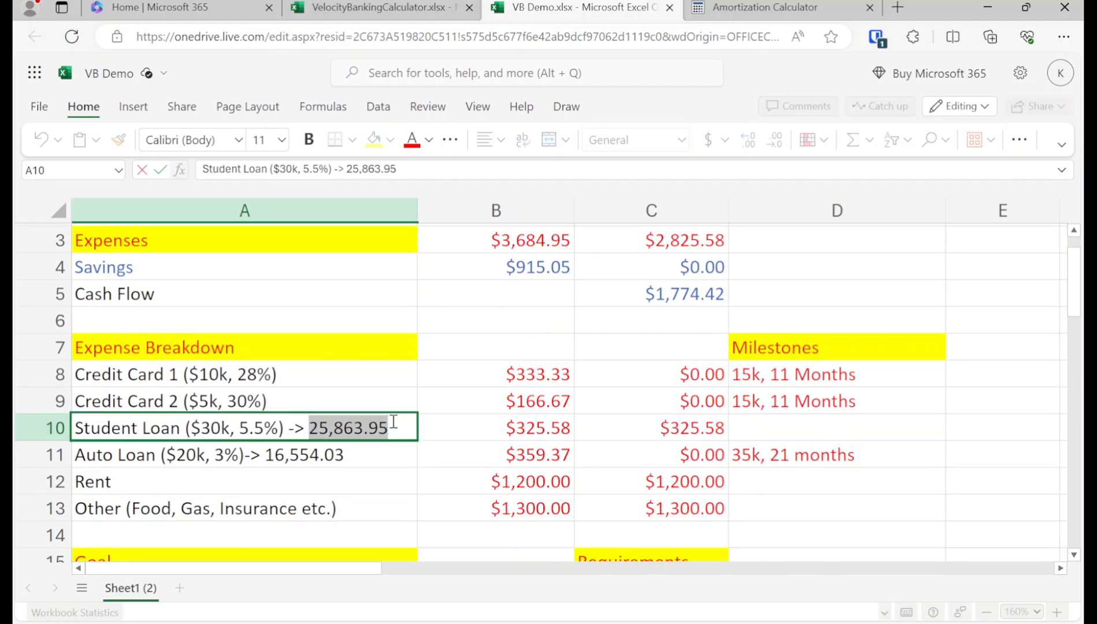
pyautogui.press('BackSpace')
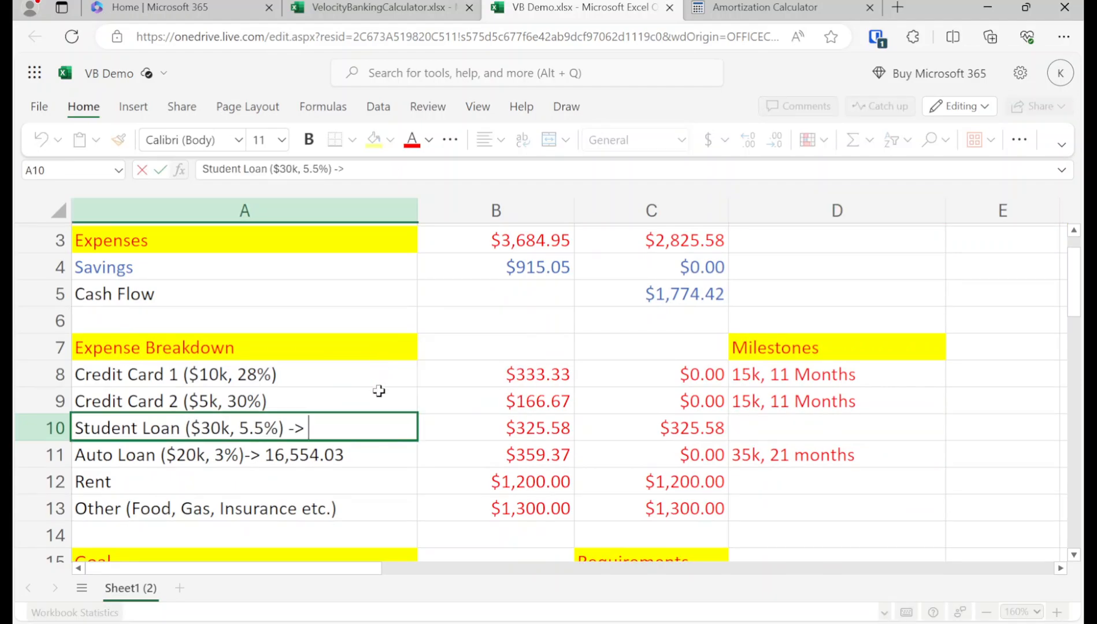
pyautogui.hotkey('ctrl', 'v')
# Remove the arrow and the remaining balance 16,554.03 from the auto loan label in A11.
pyautogui.doubleClick(372, 451)
pyautogui.moveTo(384, 453); pyautogui.dragTo(265, 455)
pyautogui.press('BackSpace')
pyautogui.press('BackSpace')
pyautogui.press('BackSpace')
pyautogui.press('BackSpace')
pyautogui.press('Return')
# Copy the balance 25,863.95 from the student loan label in A10 and paste it as the Current Balance in VelocityBankingCalculator.
pyautogui.doubleClick(383, 432)
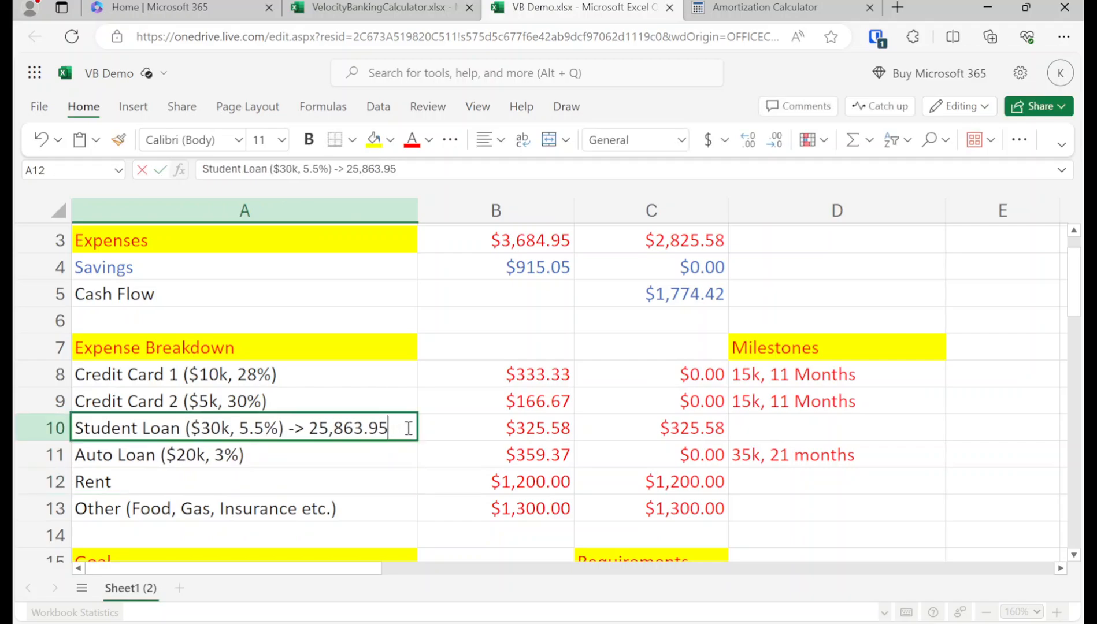
pyautogui.moveTo(404, 426); pyautogui.dragTo(312, 423)
pyautogui.hotkey('ctrl', 'c')
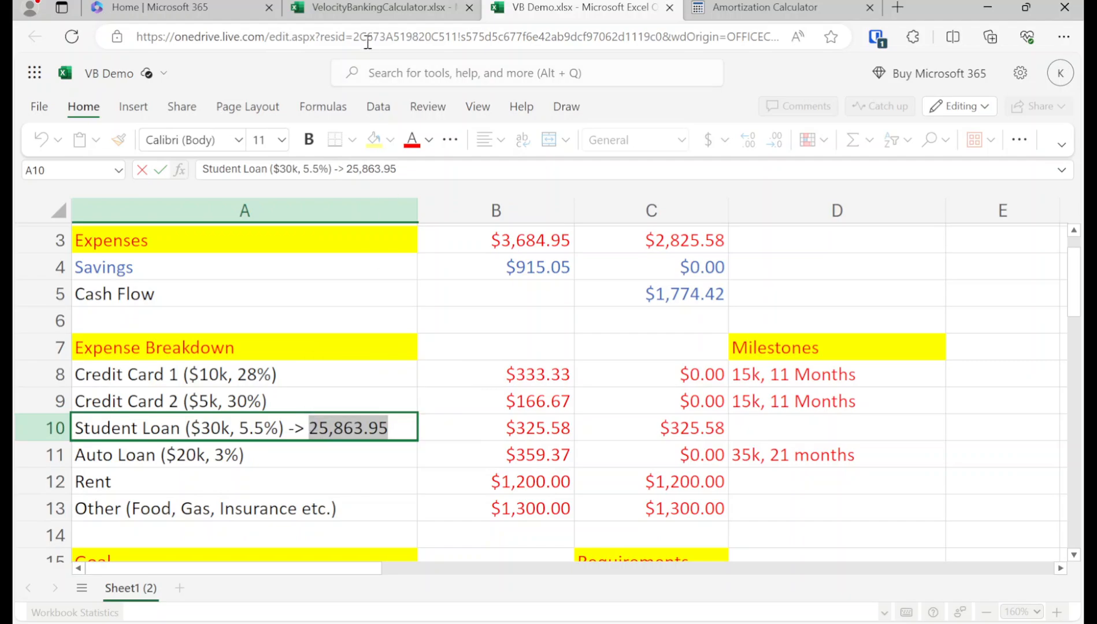
pyautogui.click(370, 9)
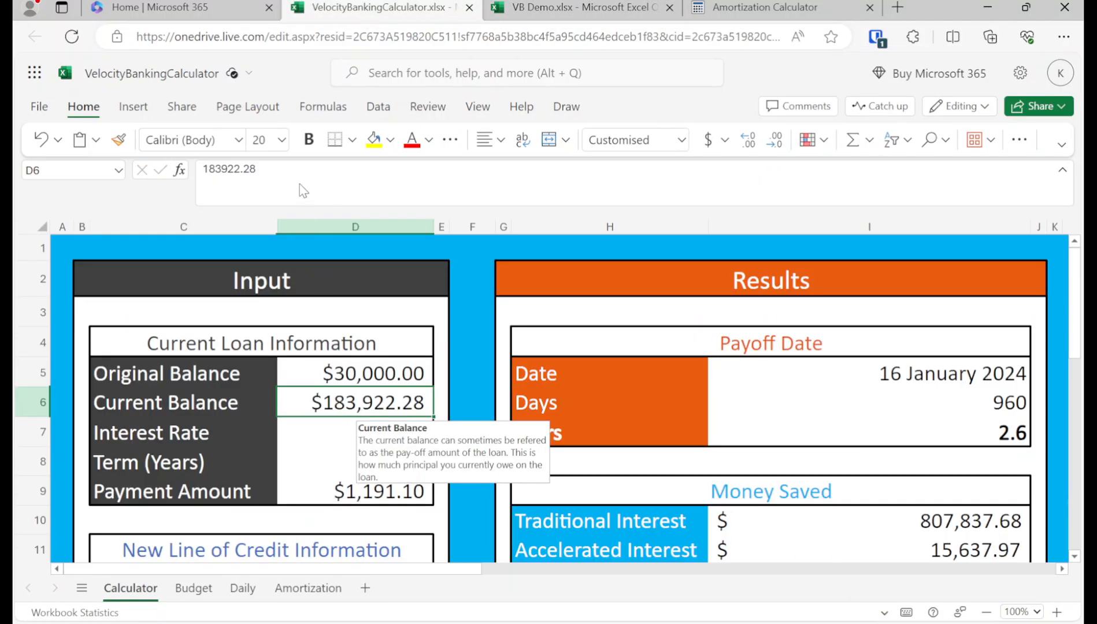
pyautogui.scroll(-3, 312, 376)
pyautogui.scroll(3, 306, 361)
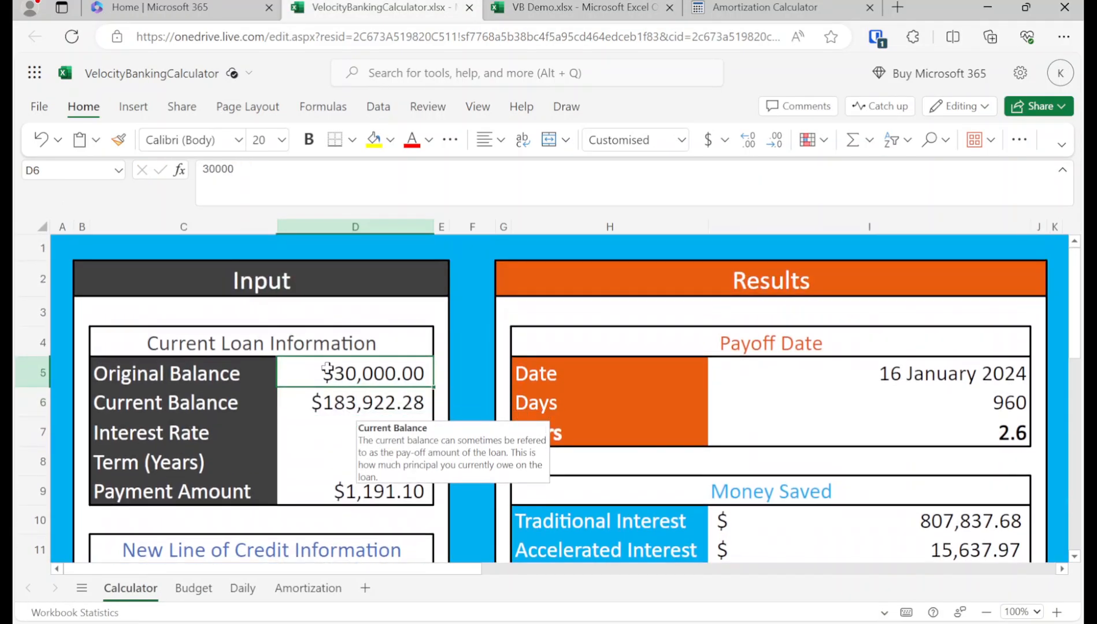
pyautogui.click(269, 186)
pyautogui.hotkey('ctrl', 'a')
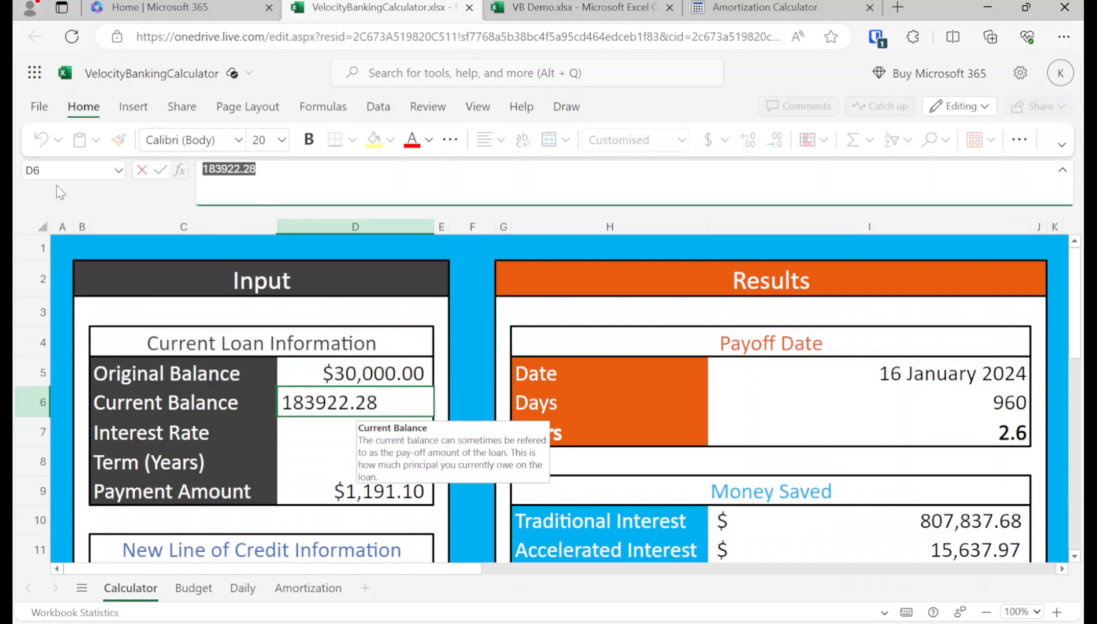
pyautogui.hotkey('ctrl', 'v')
pyautogui.press('Return')
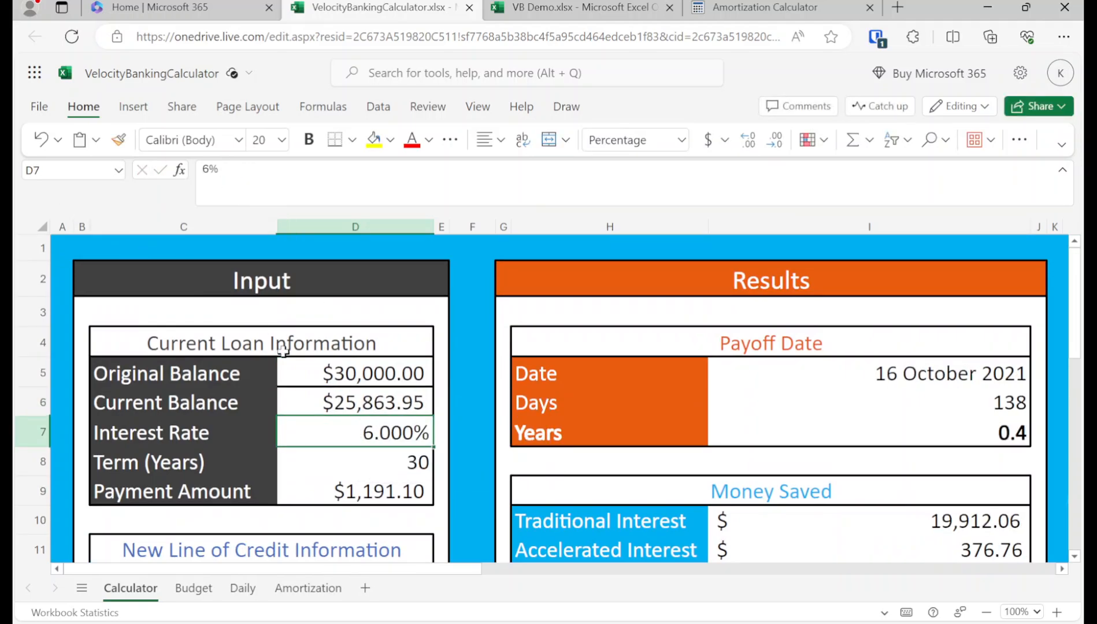
# Set the current loan's Interest Rate to 5.5% and its Term to 10 years.
pyautogui.write('5.5')
pyautogui.press('Return')
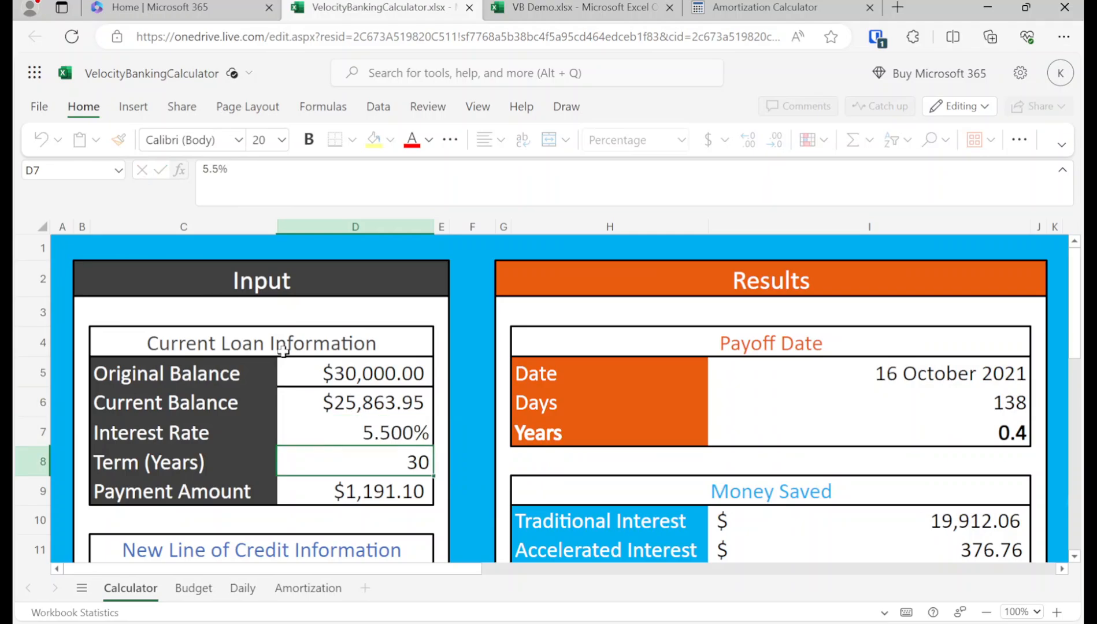
pyautogui.write('10')
pyautogui.press('Return')
# Check the monthly pay in the Amortization Calculator and set the loan's Payment Amount in VelocityBankingCalculator to 325.58.
pyautogui.click(763, 8)
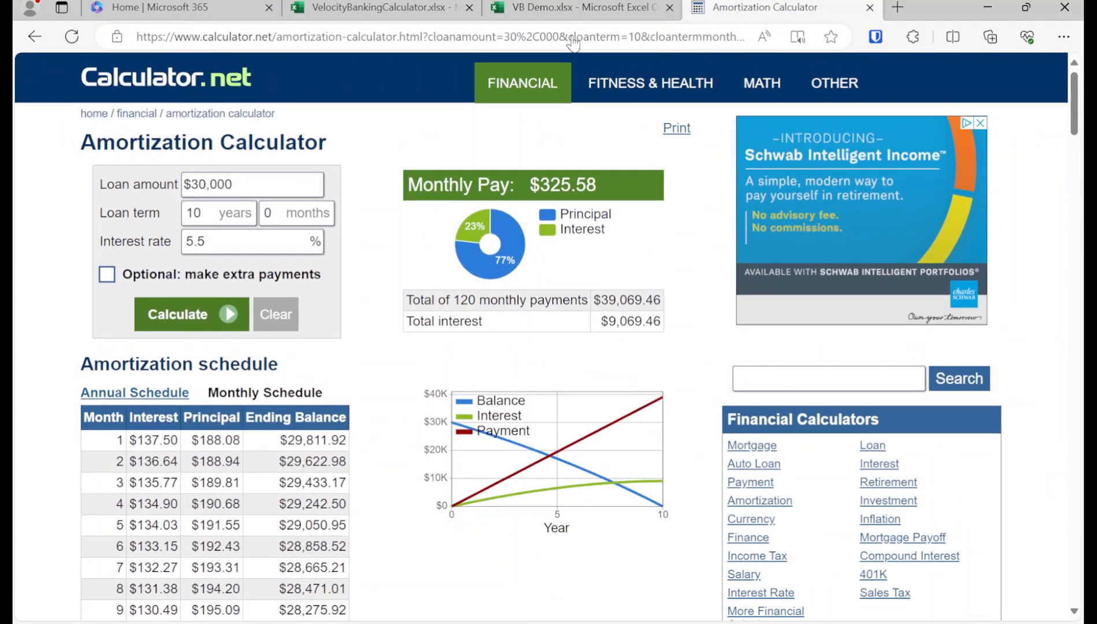
pyautogui.click(431, 7)
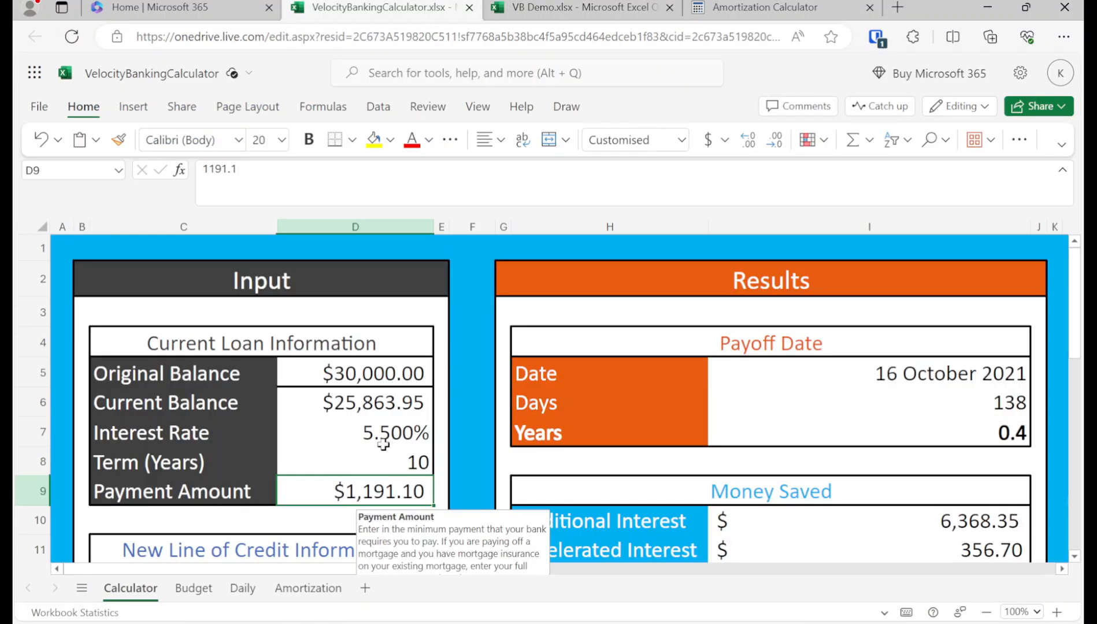
pyautogui.write('325.58')
pyautogui.press('Return')
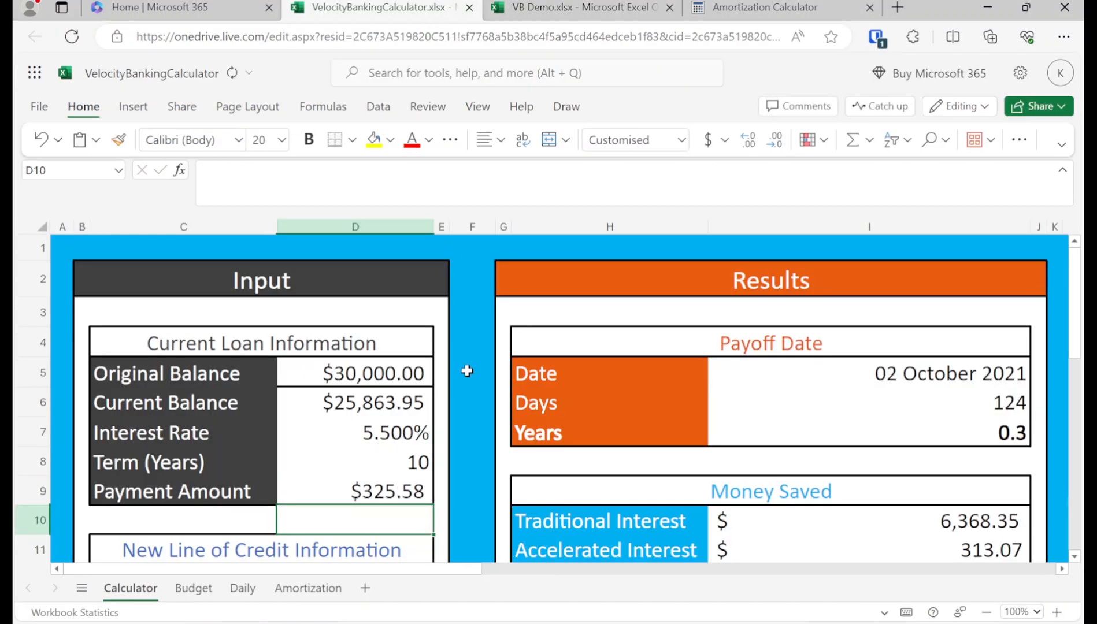
# Check the income in VB Demo and set the Monthly Income in VelocityBankingCalculator to 4600.
pyautogui.scroll(-1, 486, 366)
pyautogui.scroll(-2, 486, 366)
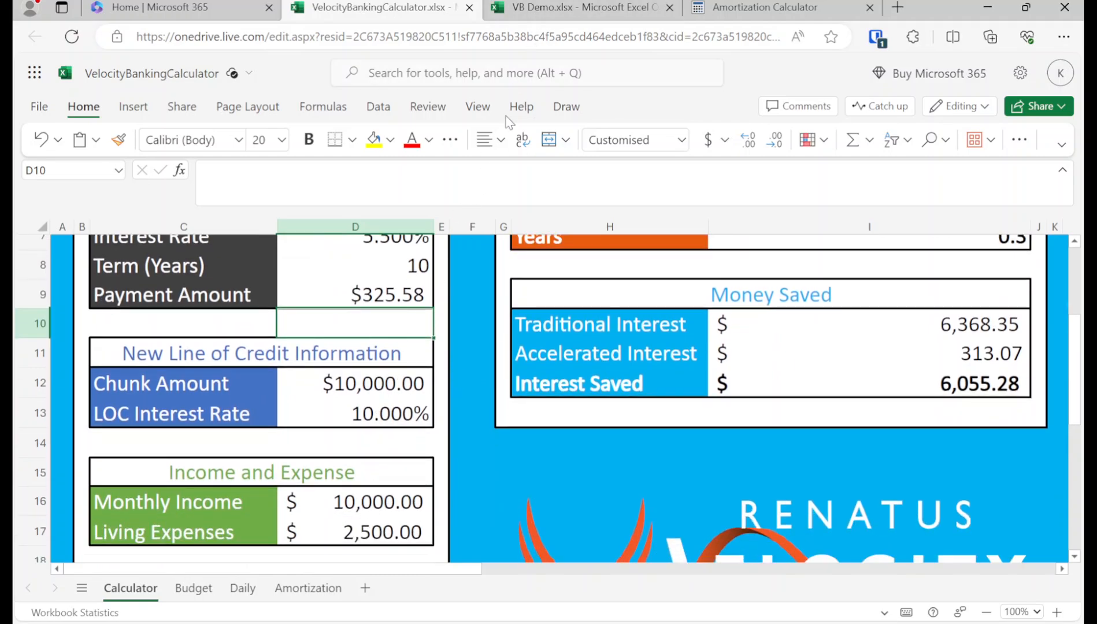
pyautogui.scroll(-3, 636, 397)
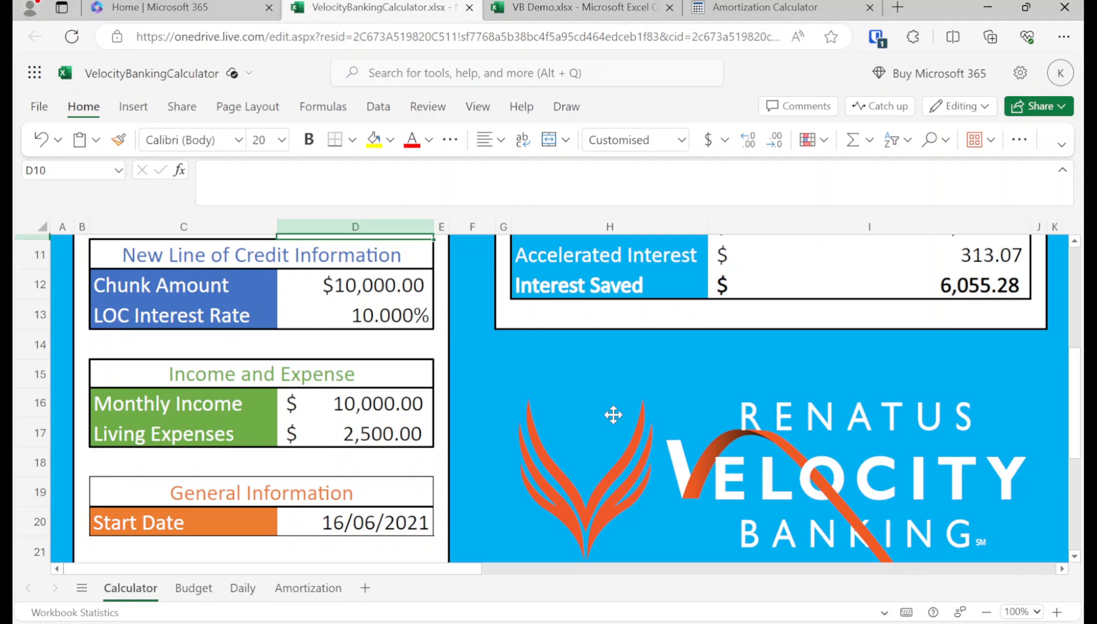
pyautogui.click(578, 7)
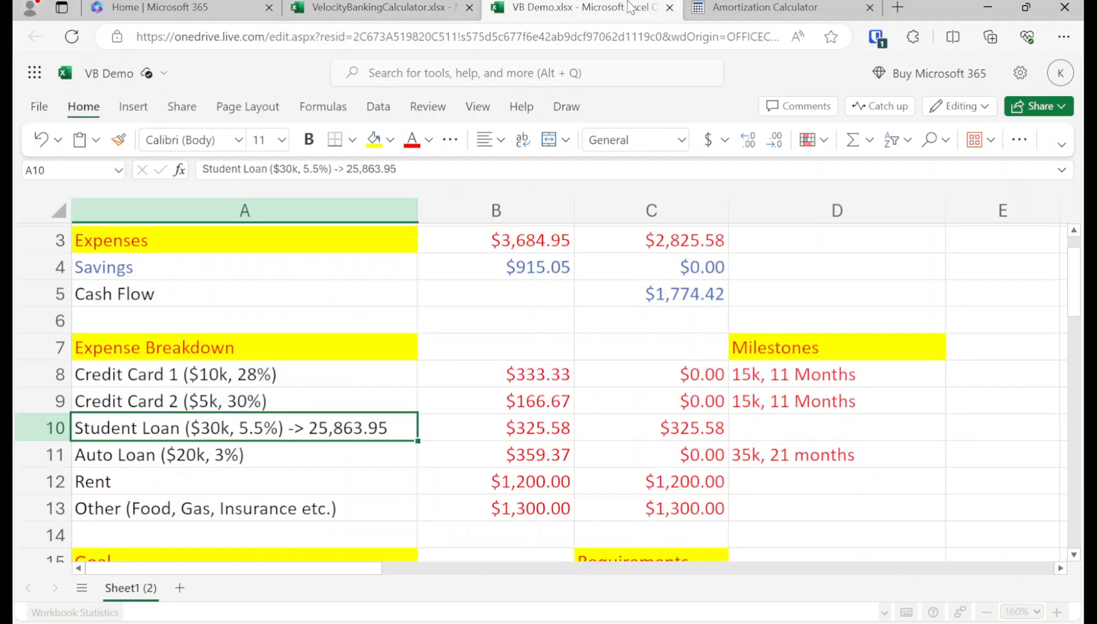
pyautogui.scroll(1, 475, 375)
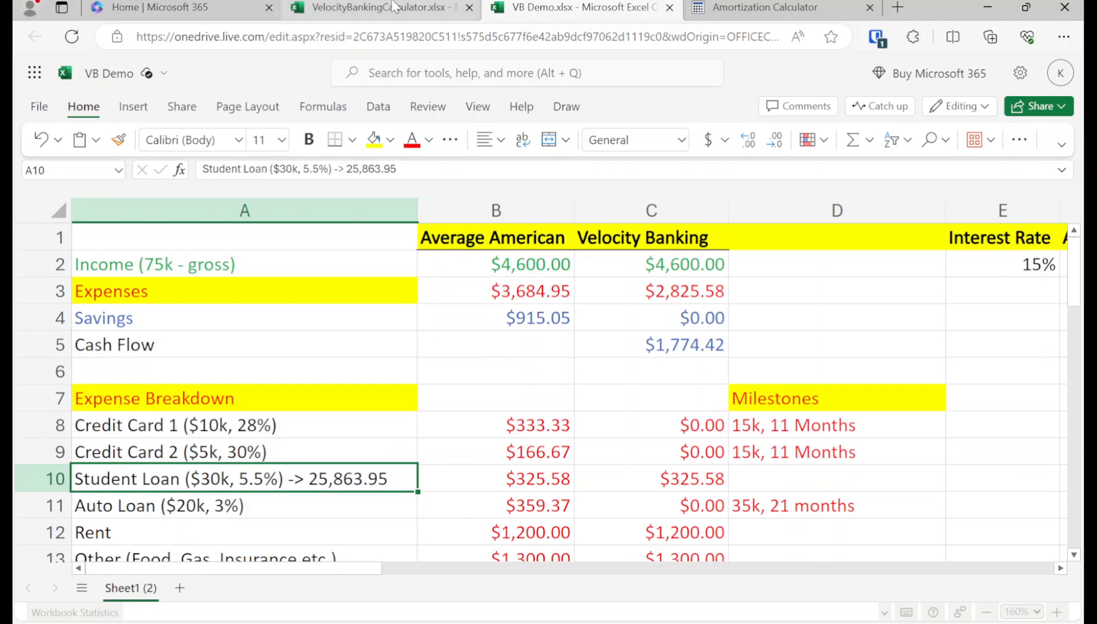
pyautogui.click(393, 7)
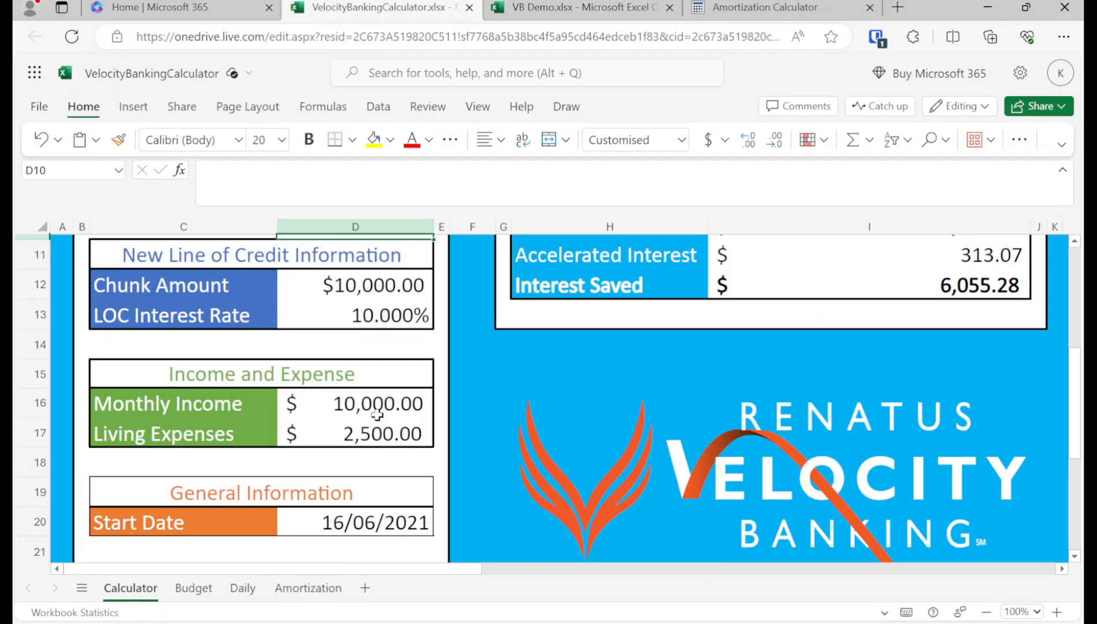
pyautogui.click(408, 404)
pyautogui.write('4600')
pyautogui.press('Return')
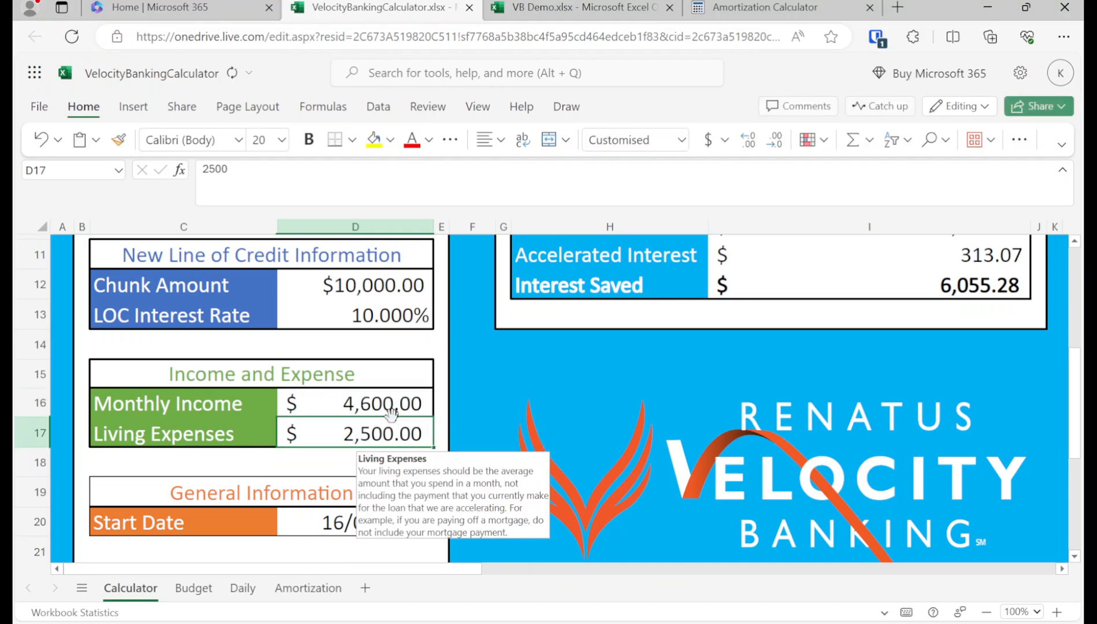
# Check the rent and other expenses in VB Demo and set the Living Expenses in VelocityBankingCalculator to 2600.
pyautogui.click(624, 7)
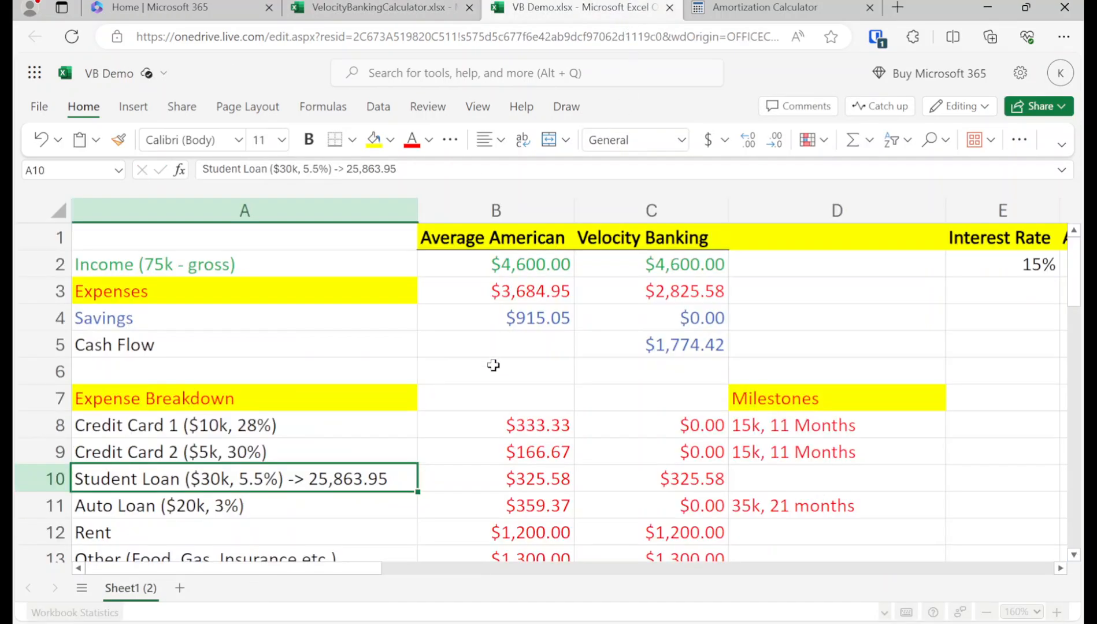
pyautogui.scroll(-2, 493, 364)
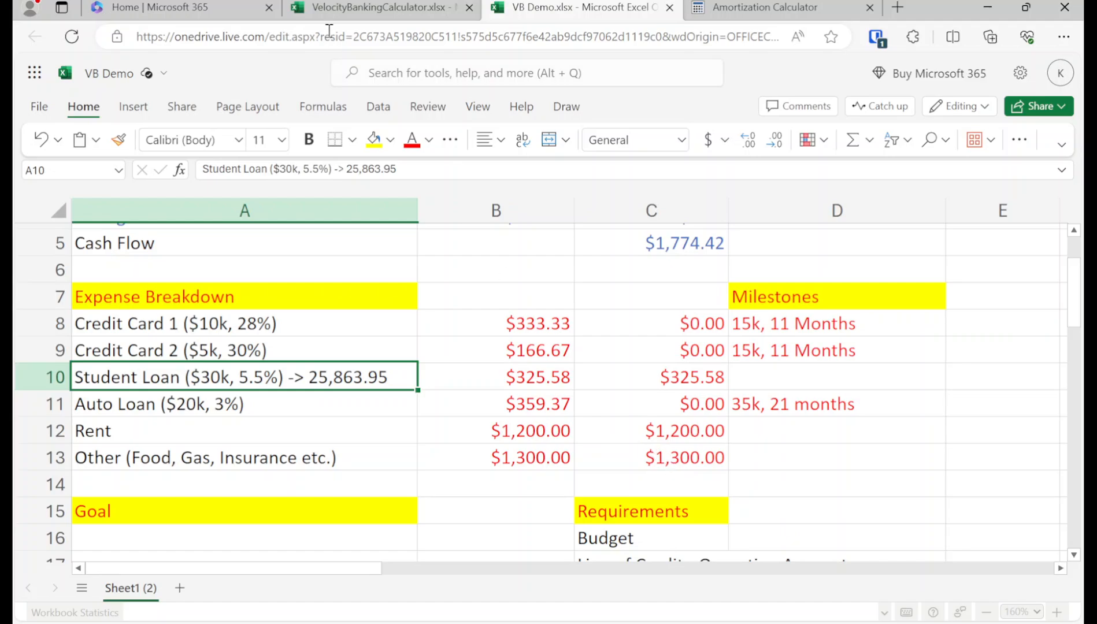
pyautogui.click(324, 8)
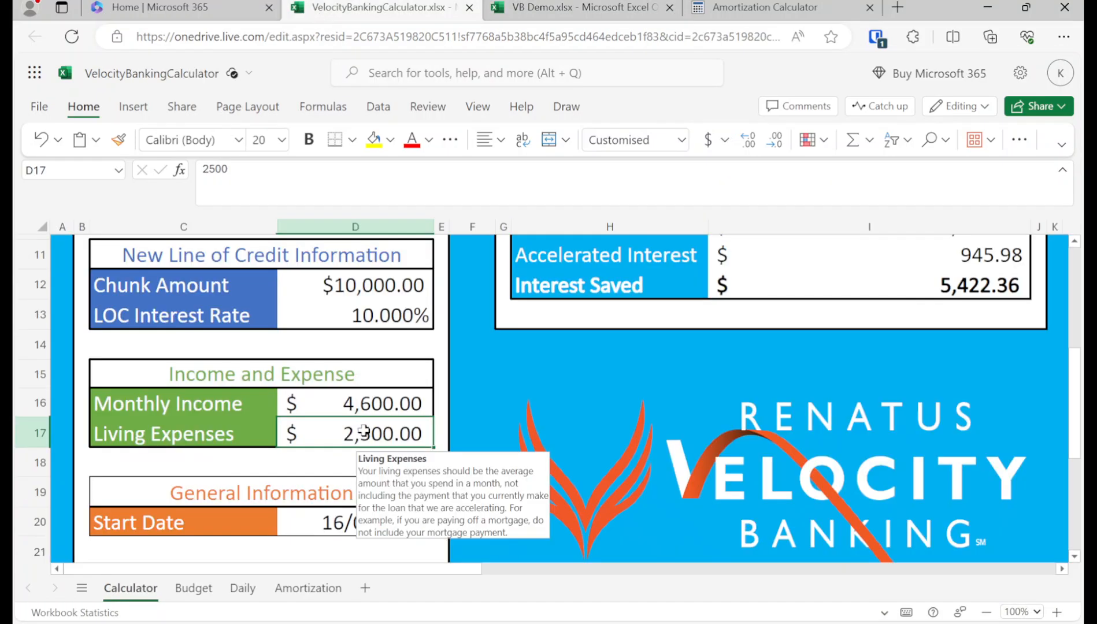
pyautogui.write('2600')
pyautogui.press('Return')
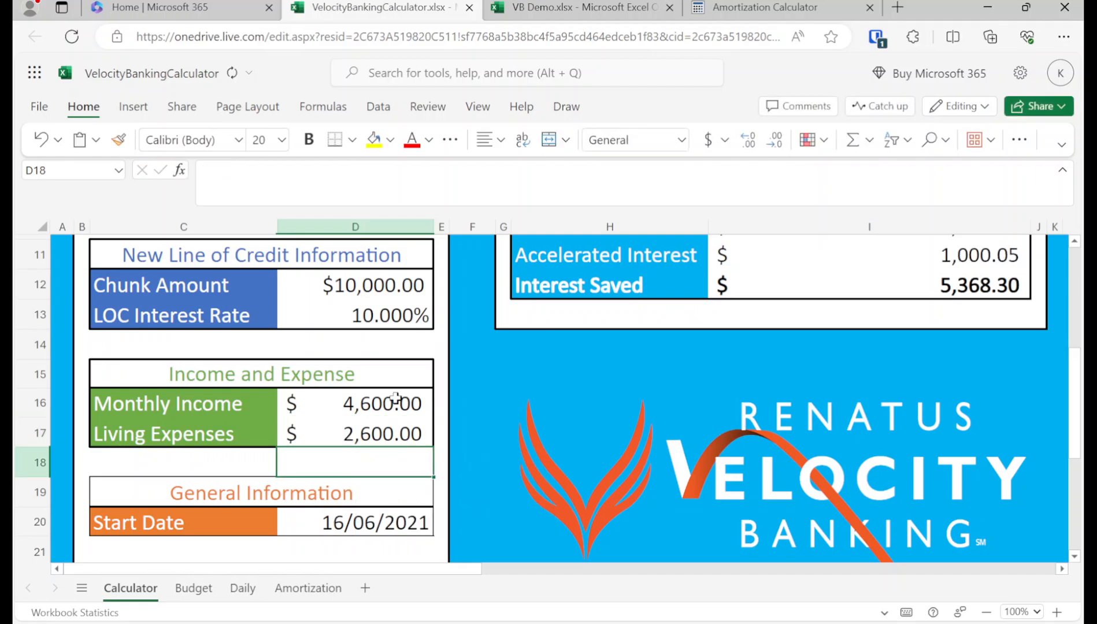
# Set the LOC Interest Rate of the new line of credit to 15%.
pyautogui.scroll(3, 402, 399)
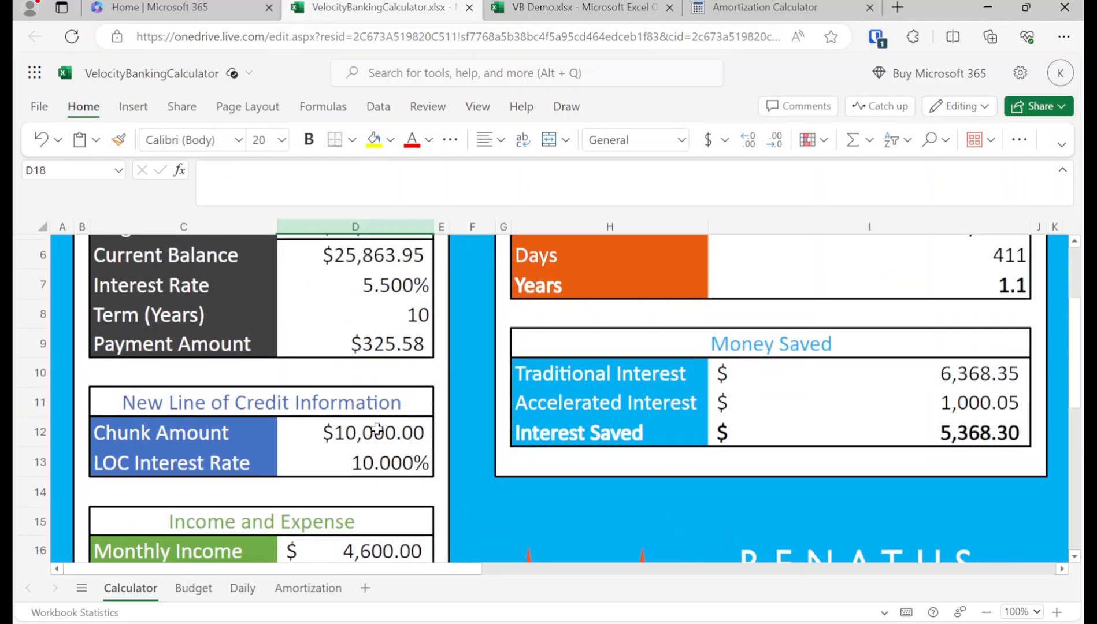
pyautogui.click(379, 429)
pyautogui.click(338, 462)
pyautogui.write('15%')
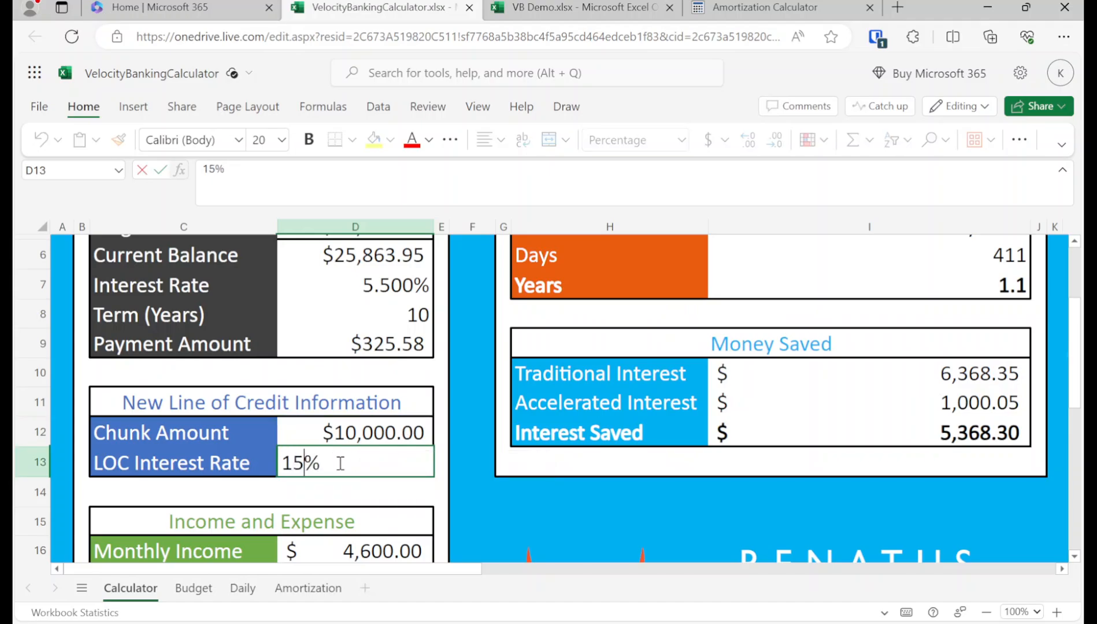
pyautogui.press('Return')
# Try a Chunk Amount of 25863.95 for the new line of credit.
pyautogui.press('Up')
pyautogui.press('Up')
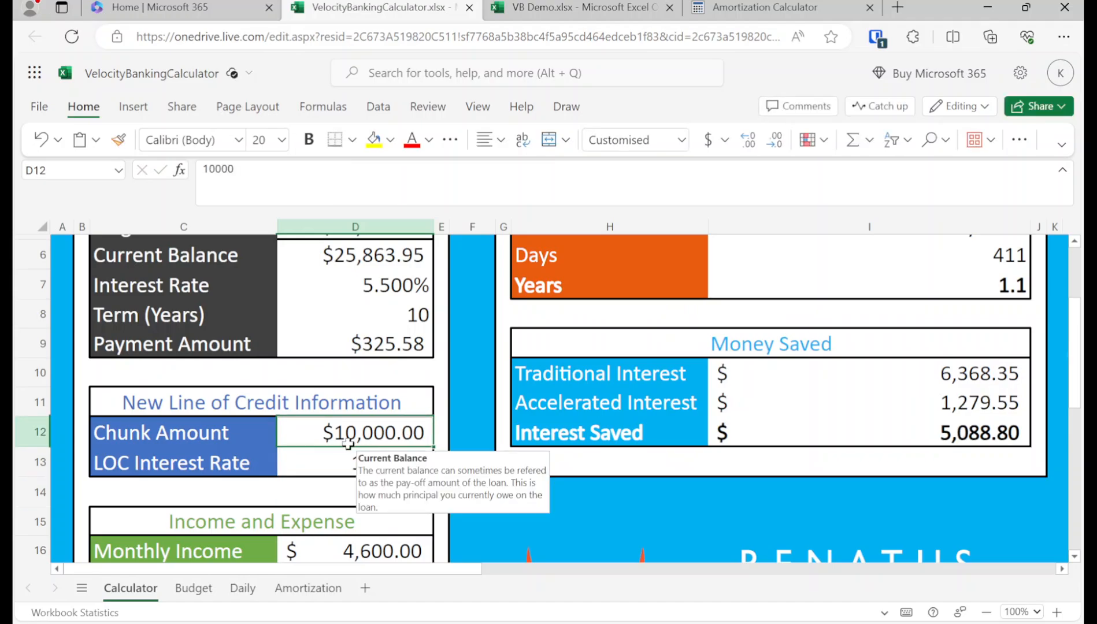
pyautogui.scroll(1, 500, 448)
pyautogui.write('25')
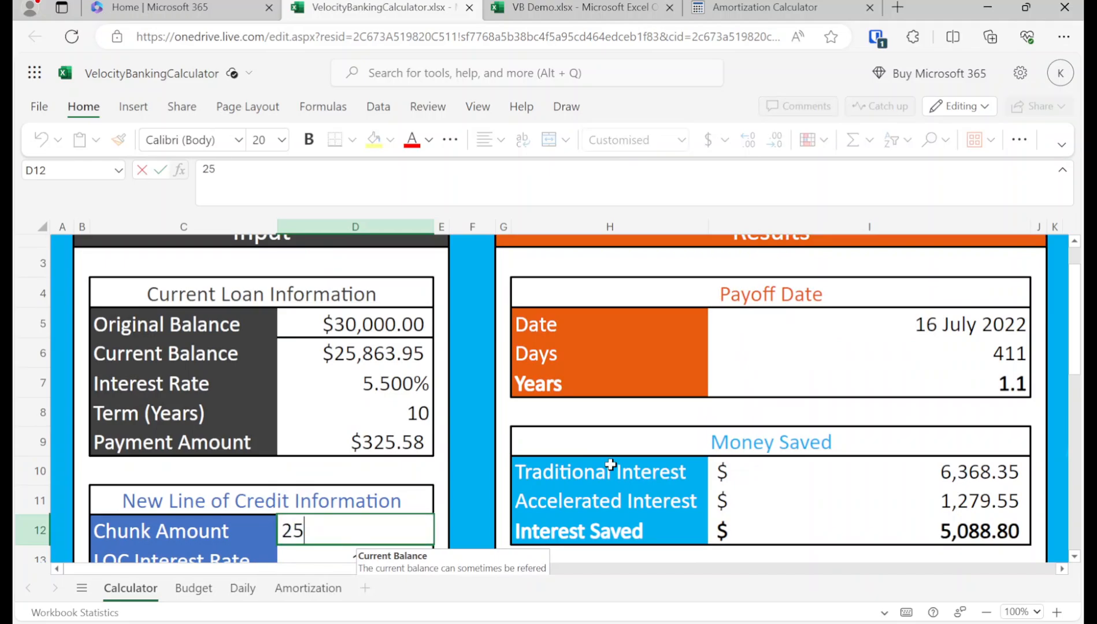
pyautogui.write(',863.95')
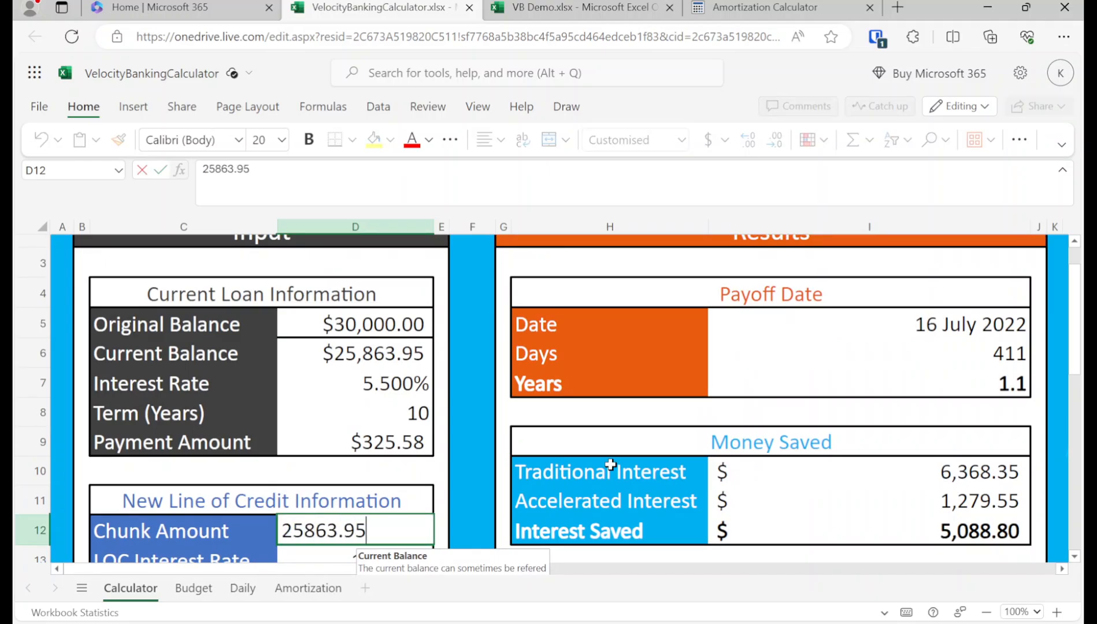
pyautogui.press('Return')
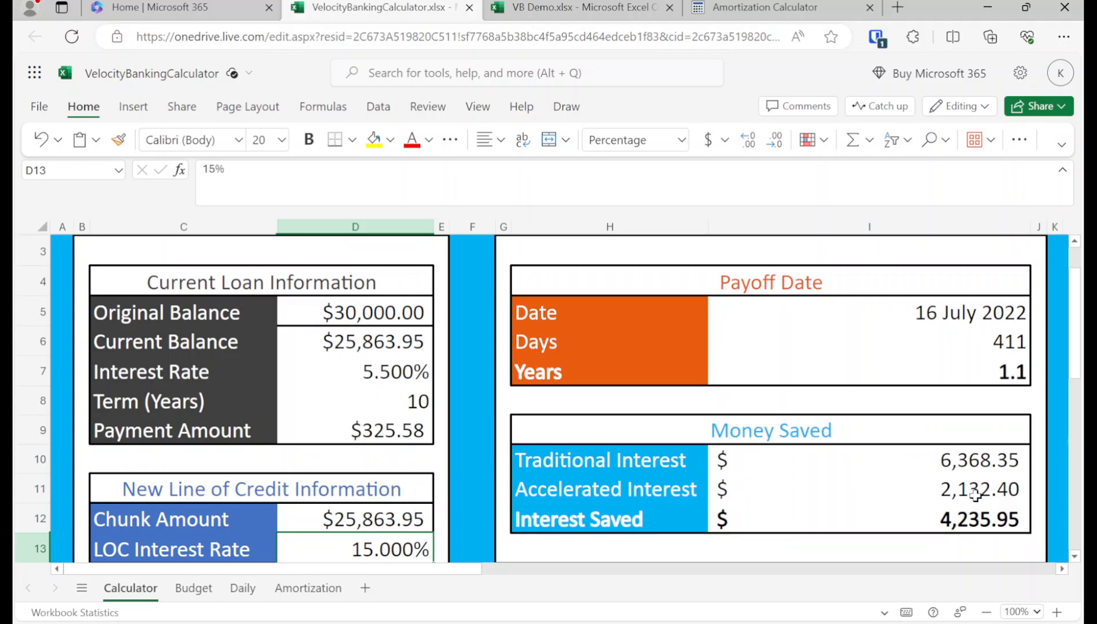
# Set the Chunk Amount of the new line of credit to 4600.
pyautogui.scroll(-1, 975, 496)
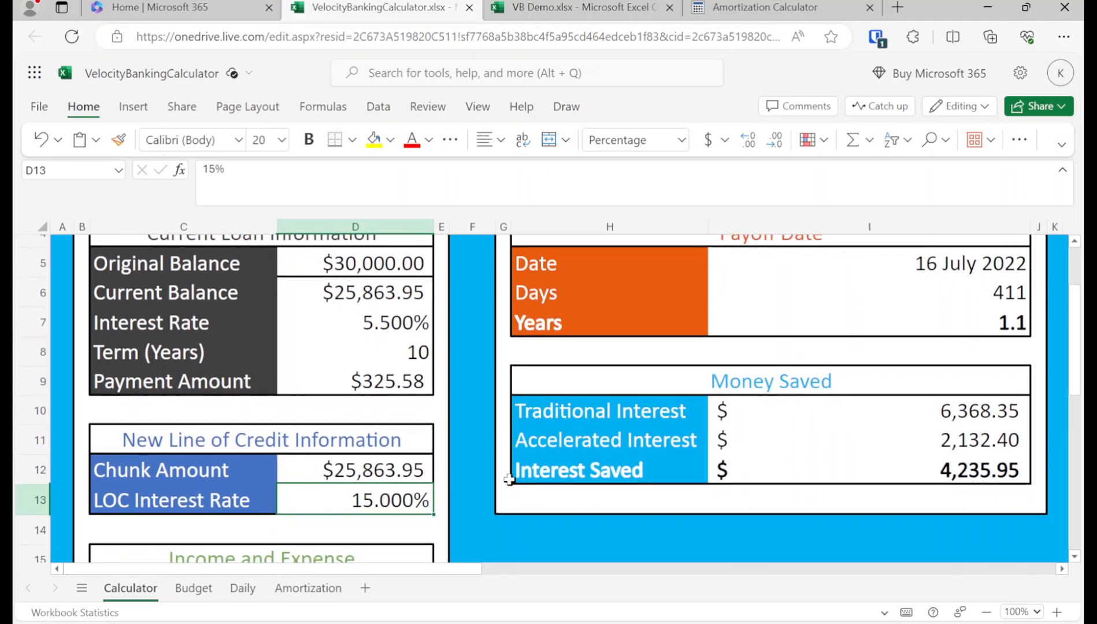
pyautogui.click(395, 467)
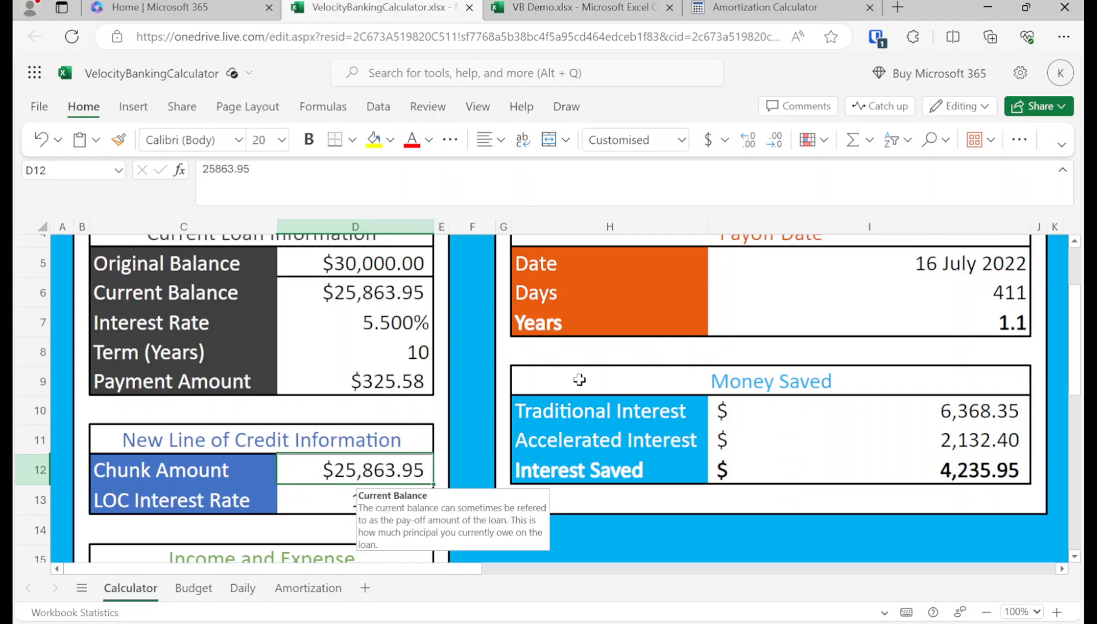
pyautogui.scroll(-2, 579, 380)
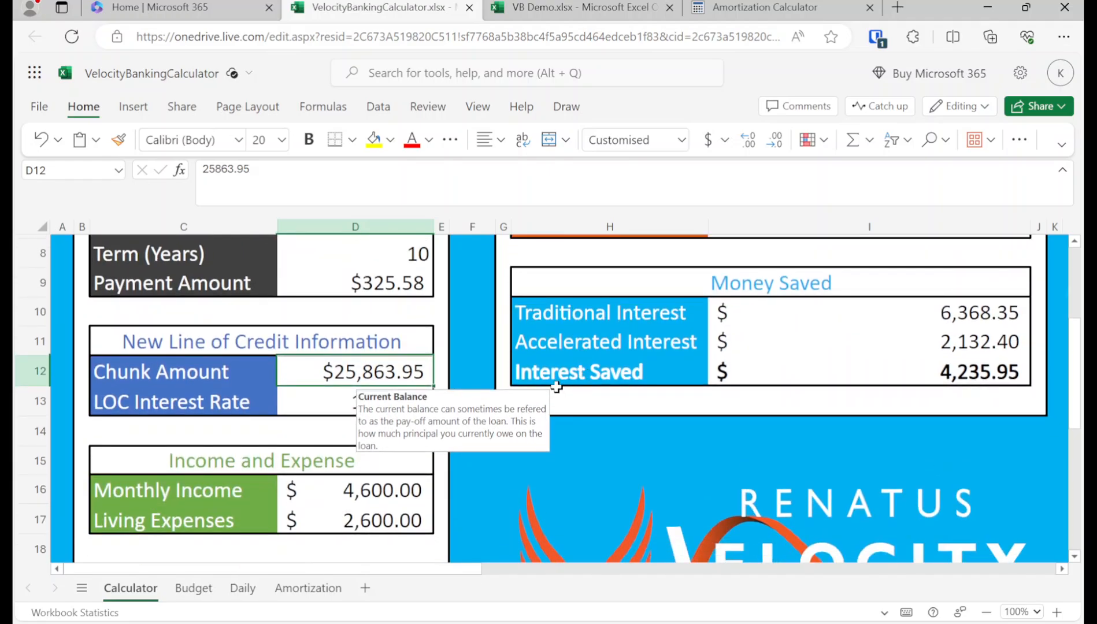
pyautogui.write('4600')
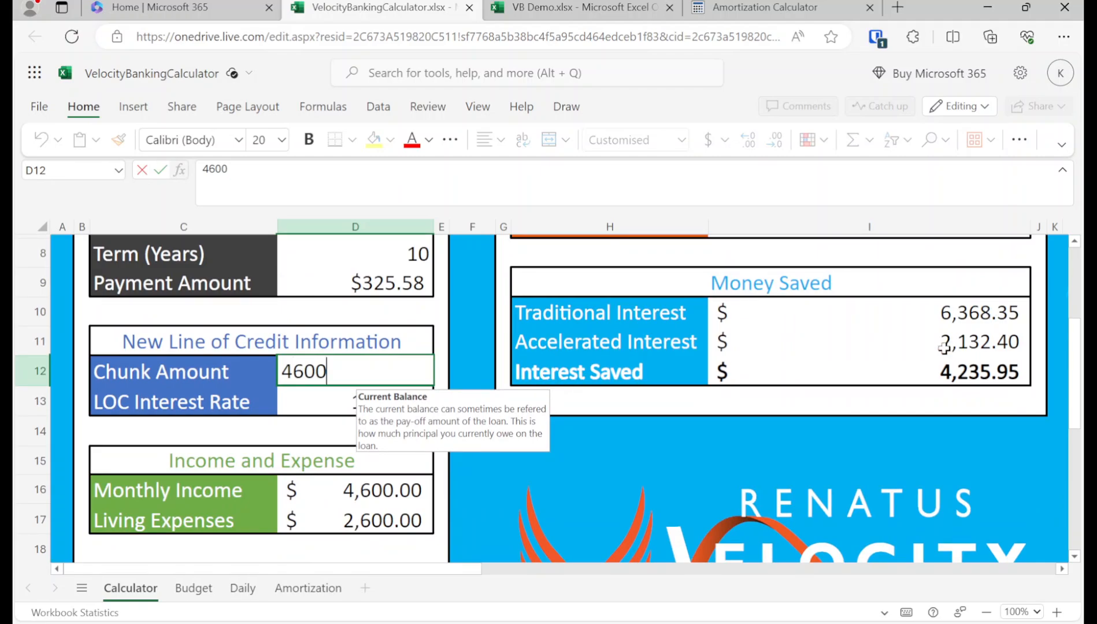
pyautogui.press('Return')
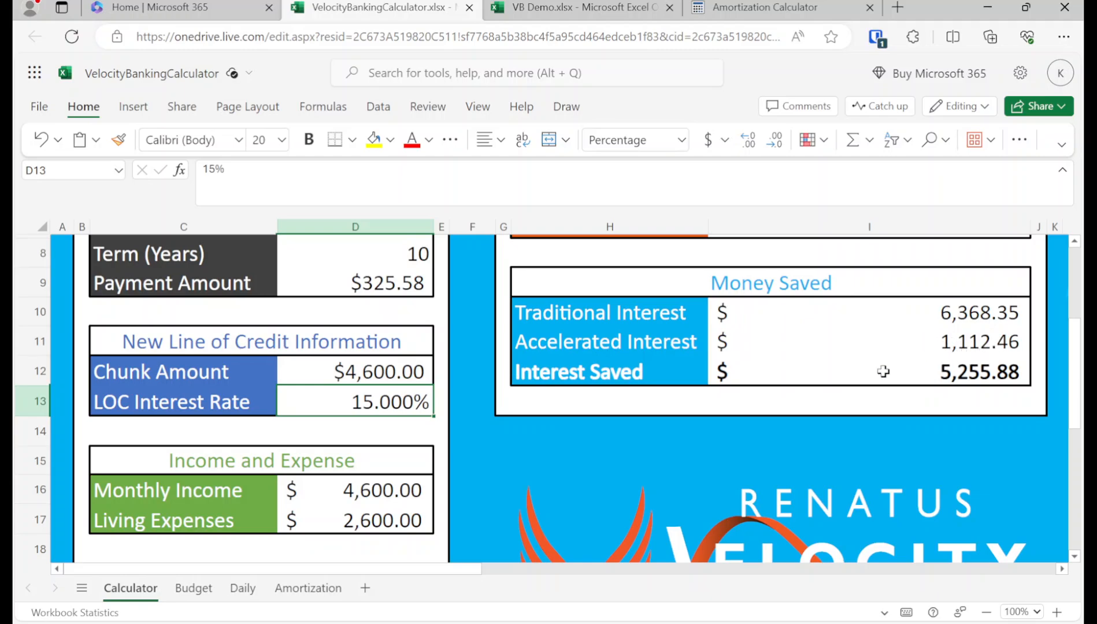
# Review the calculator's payoff date and interest saved against the chunk amount, and switch back to the budget in VB Demo.
pyautogui.scroll(2, 387, 380)
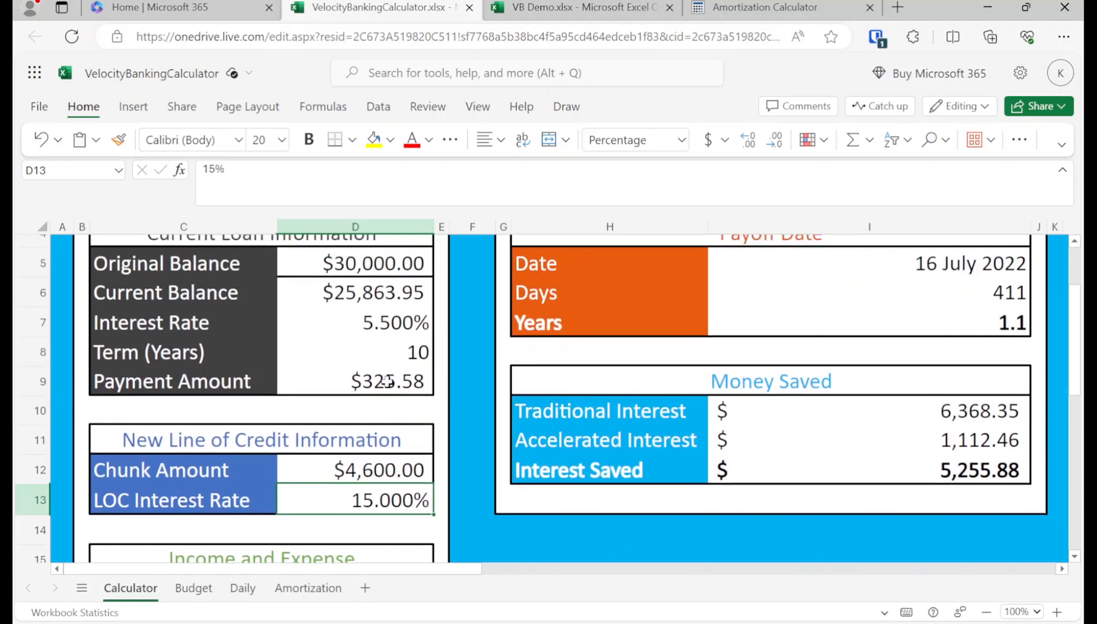
pyautogui.click(377, 470)
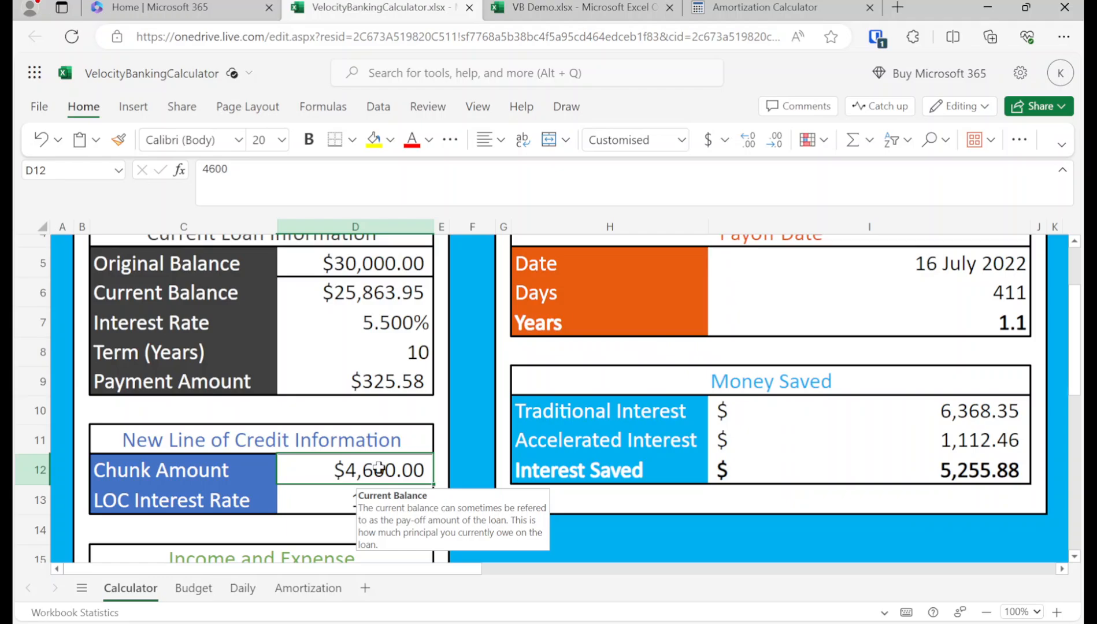
pyautogui.click(552, 8)
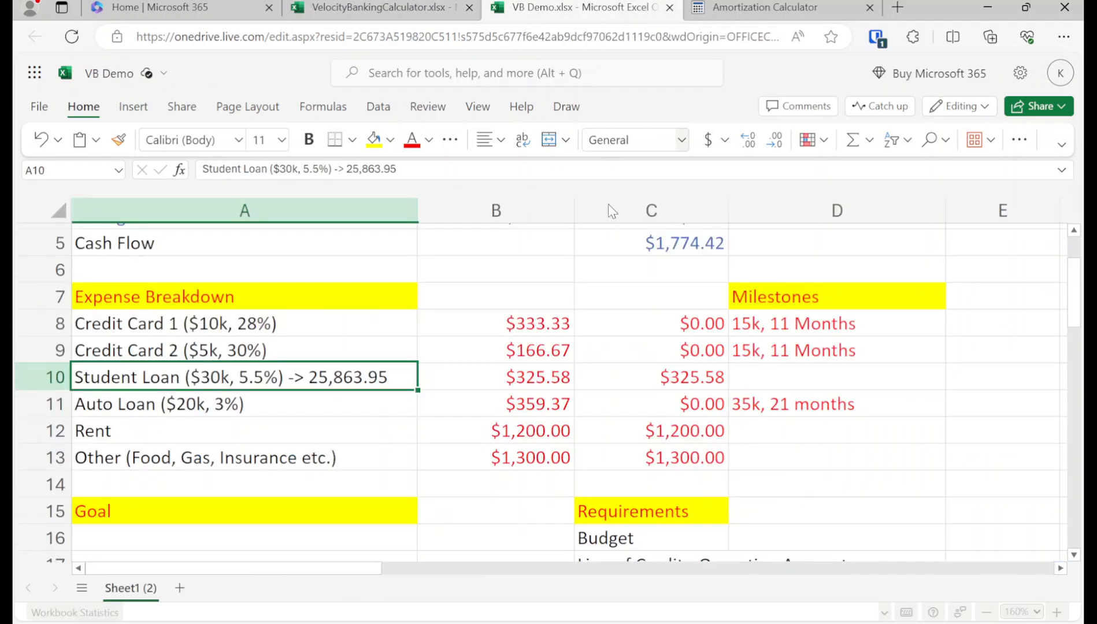
pyautogui.scroll(2, 636, 292)
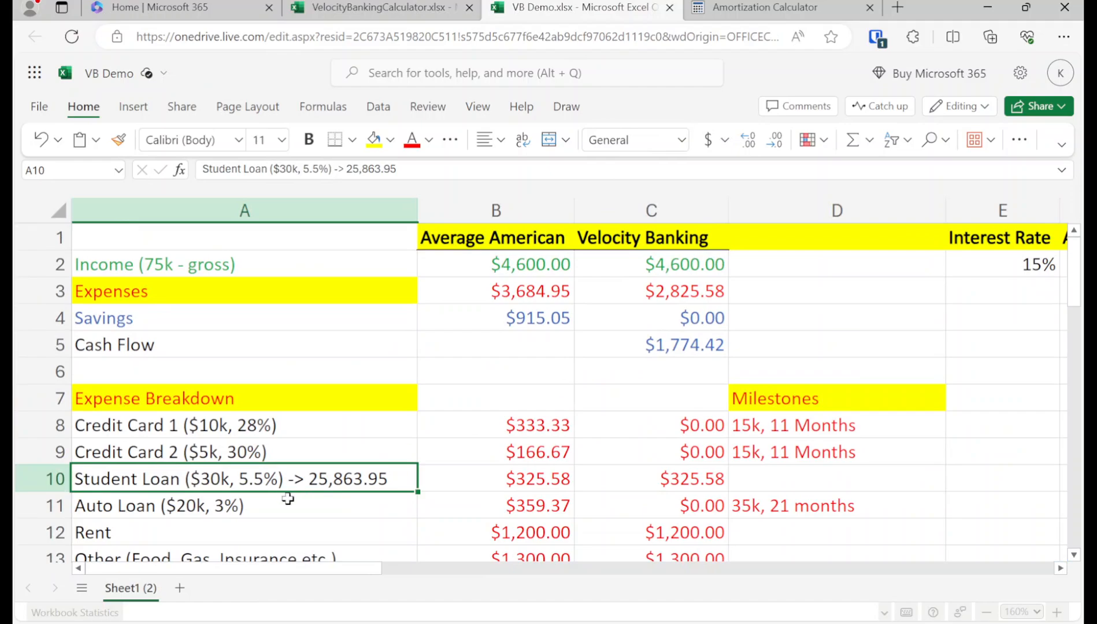
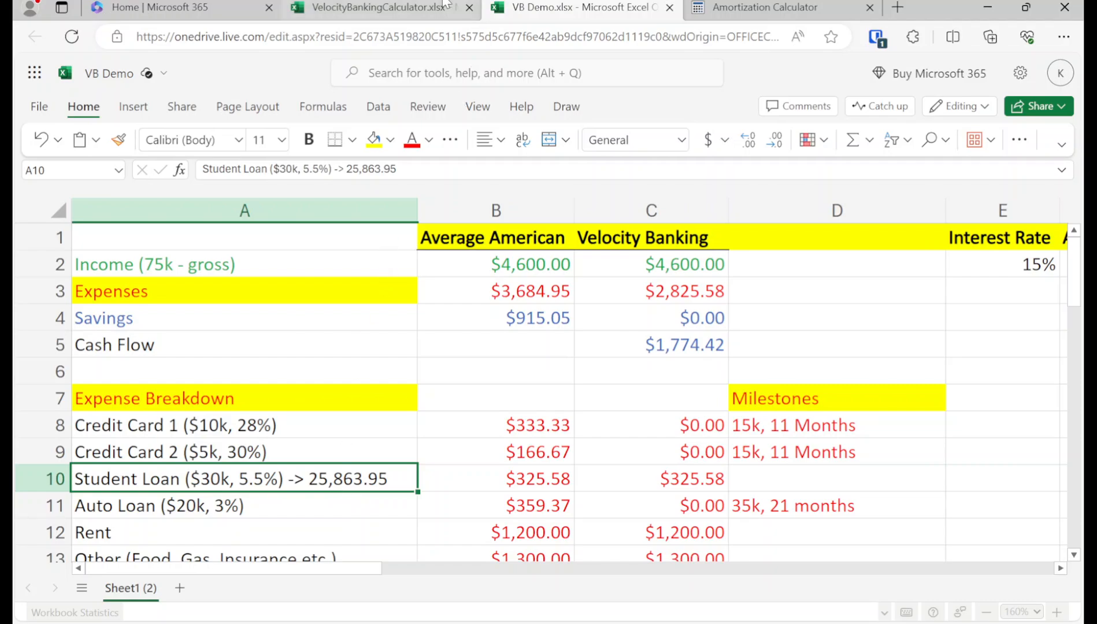
# Switch to VelocityBankingCalculator and review the loan and line of credit inputs against the interest results.
pyautogui.click(353, 8)
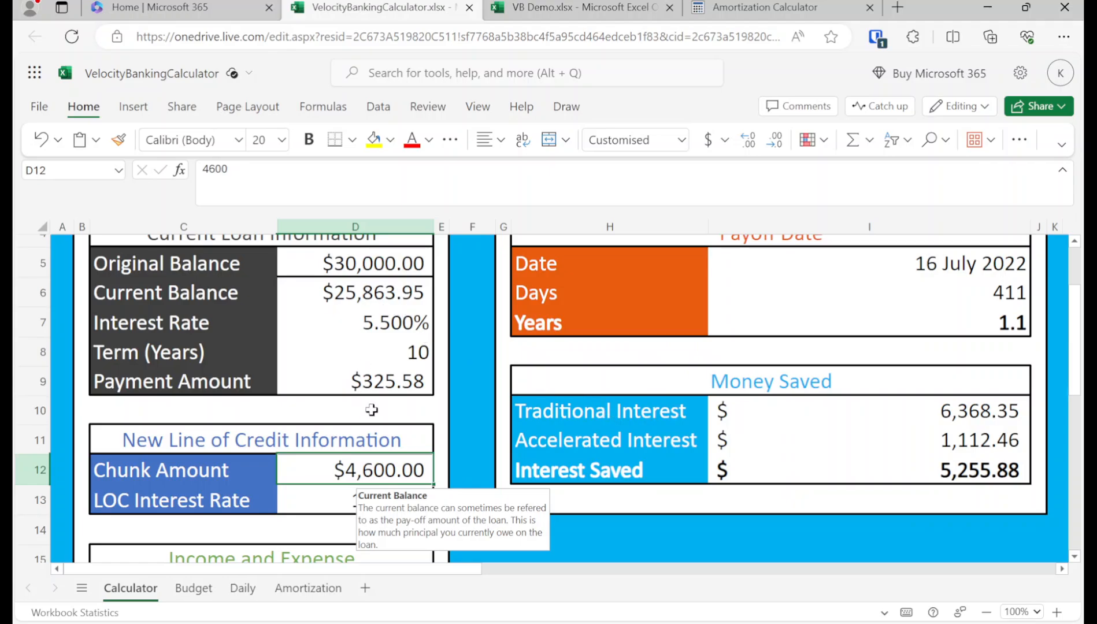
pyautogui.scroll(1, 371, 404)
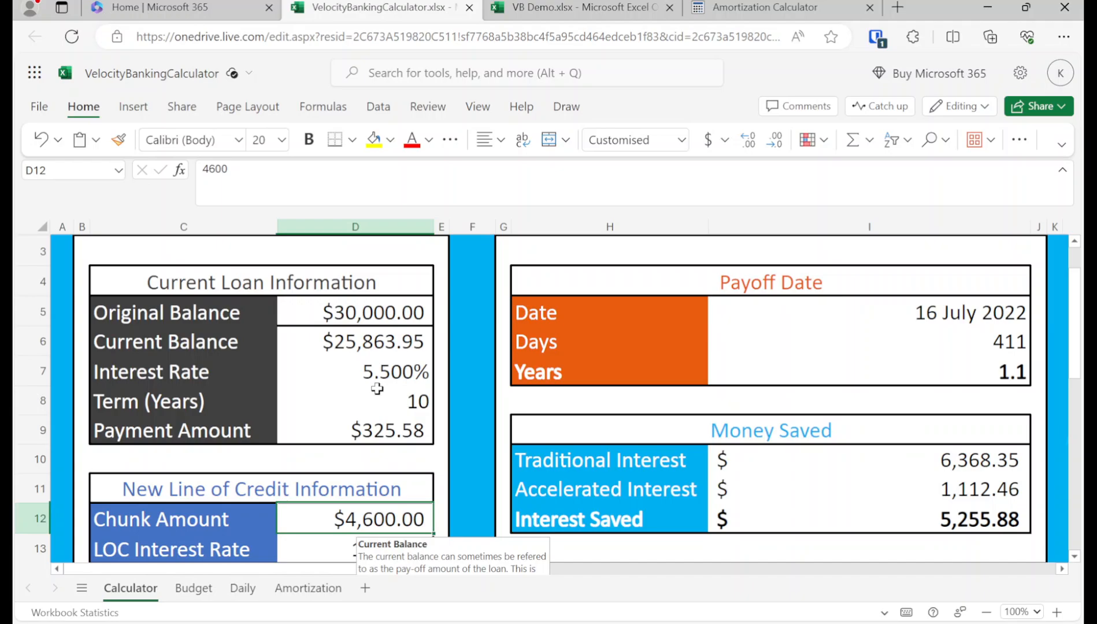
pyautogui.scroll(-1, 377, 389)
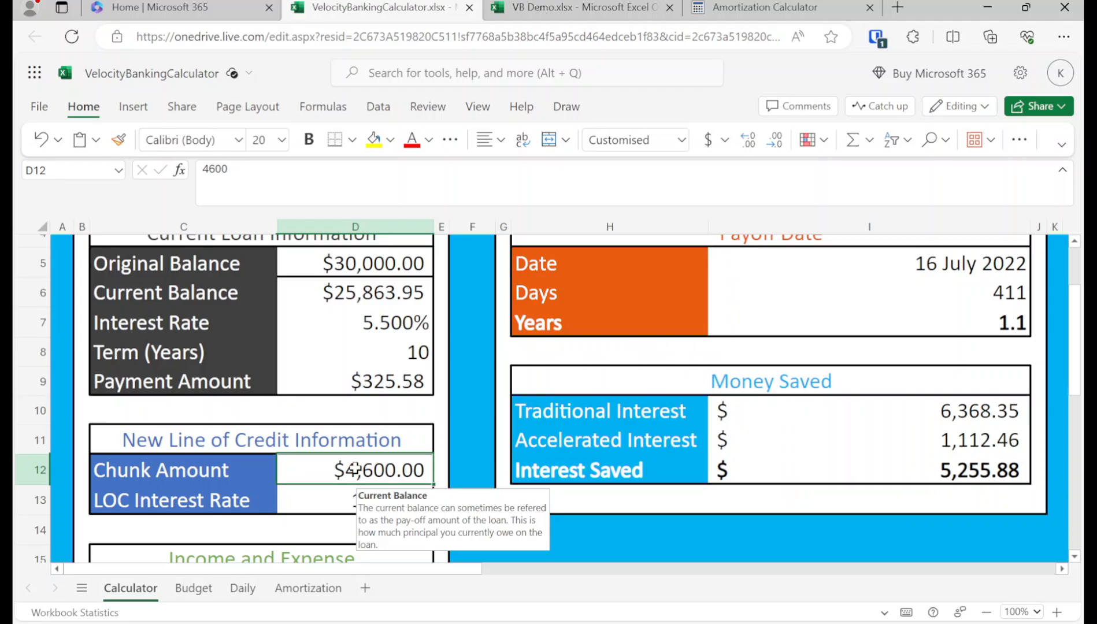
pyautogui.scroll(-3, 355, 469)
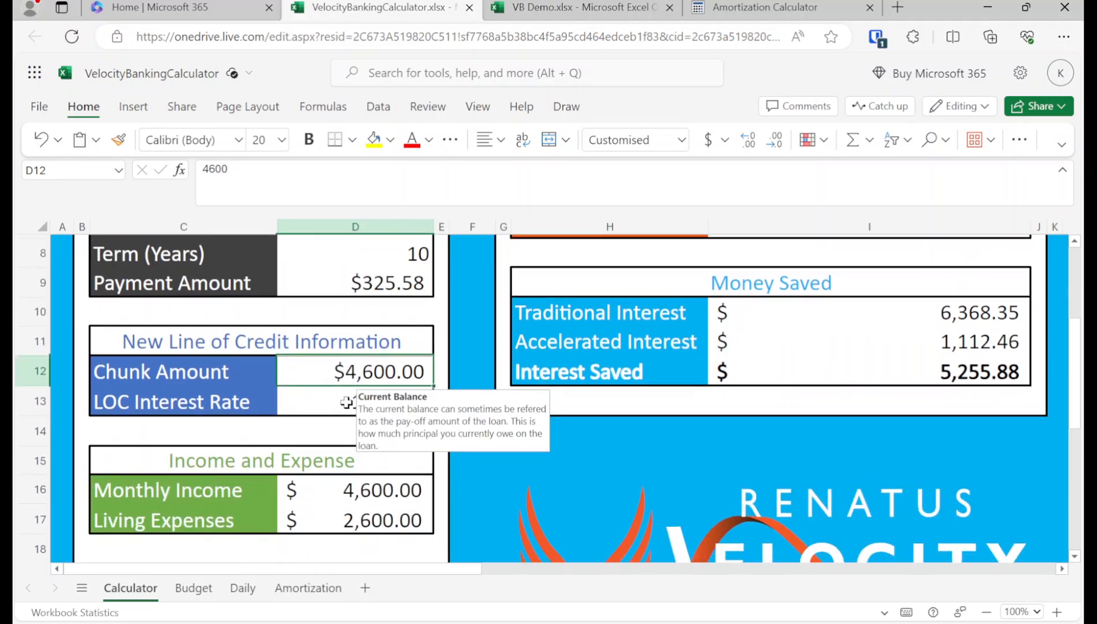
pyautogui.click(348, 405)
pyautogui.scroll(1, 348, 404)
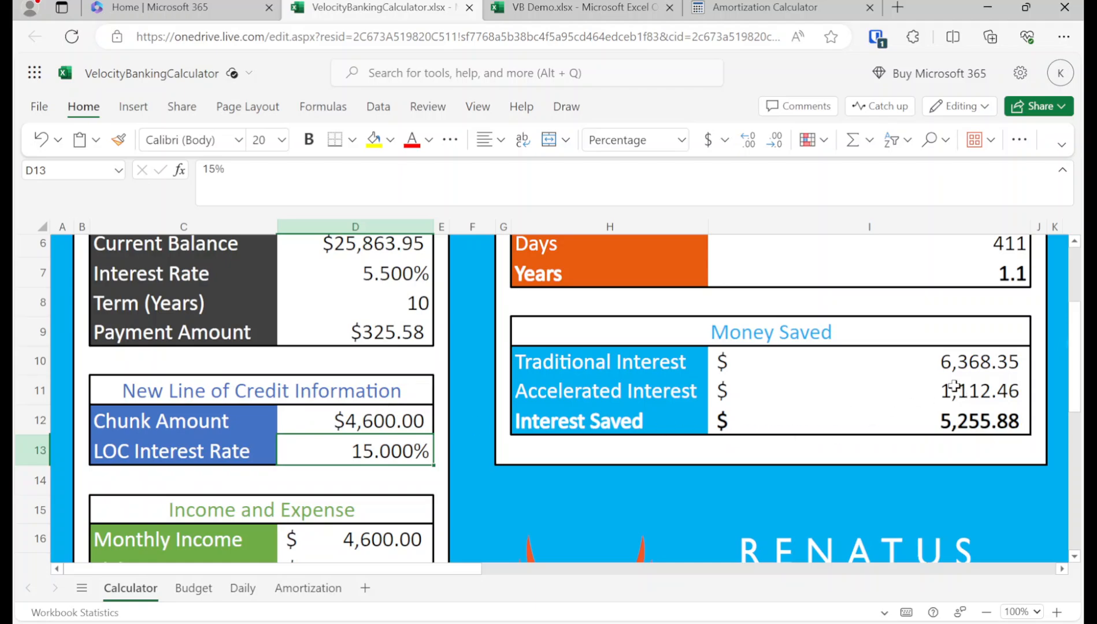
pyautogui.scroll(2, 461, 419)
# Try a Chunk Amount of 5000 for the new line of credit and compare the interest saved.
pyautogui.click(373, 469)
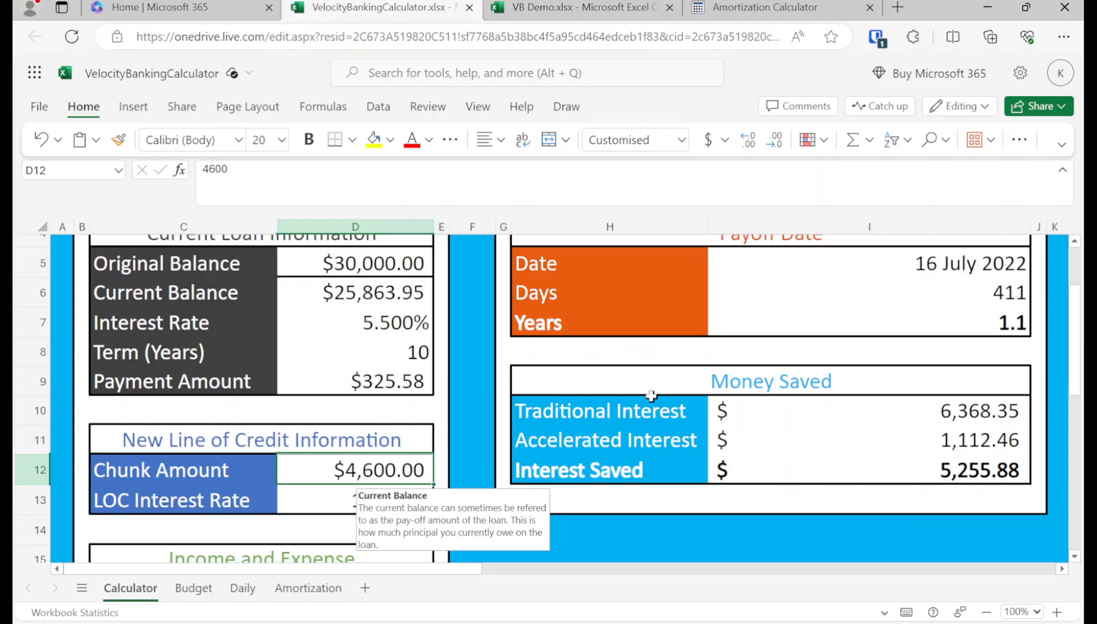
pyautogui.write('5000')
pyautogui.press('Return')
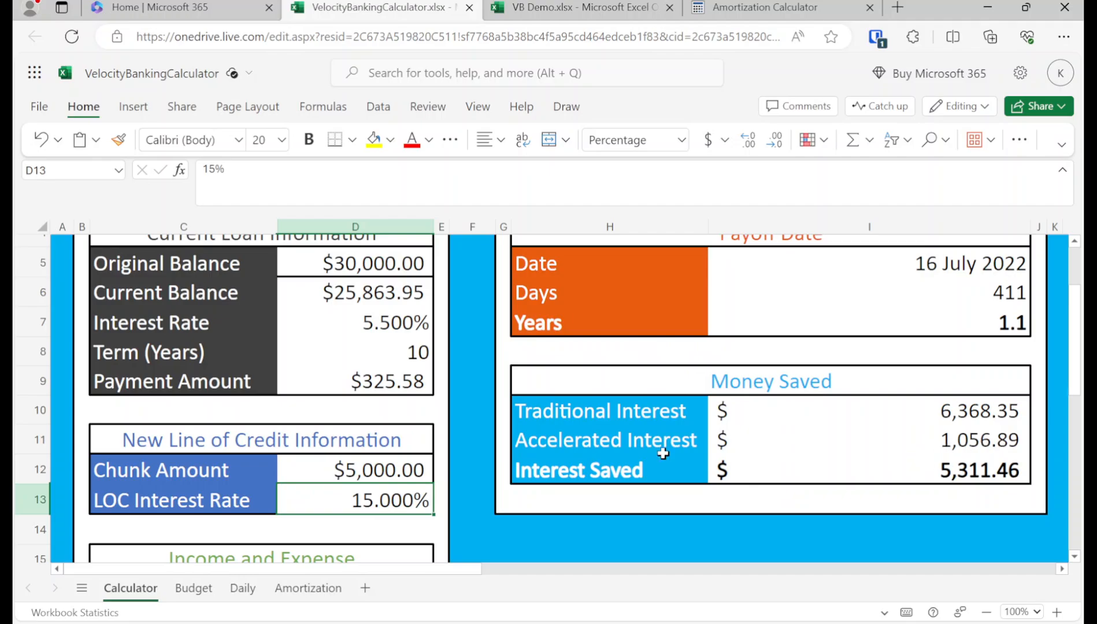
pyautogui.scroll(-1, 381, 471)
pyautogui.scroll(1, 379, 469)
# Try a Chunk Amount of 6000 for the new line of credit.
pyautogui.click(382, 471)
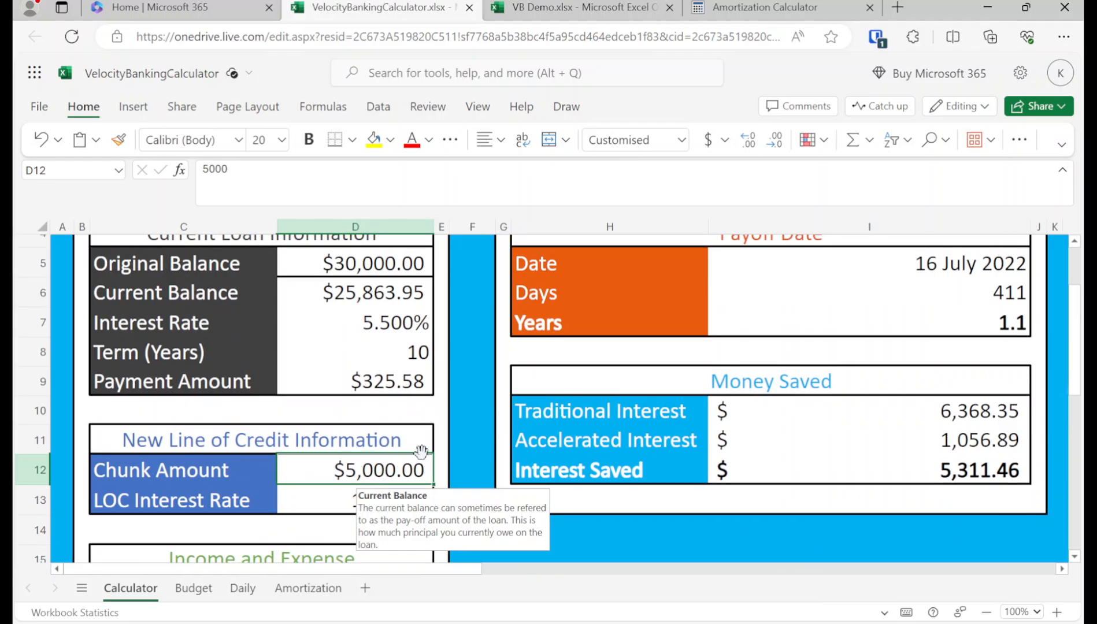
pyautogui.write('6000')
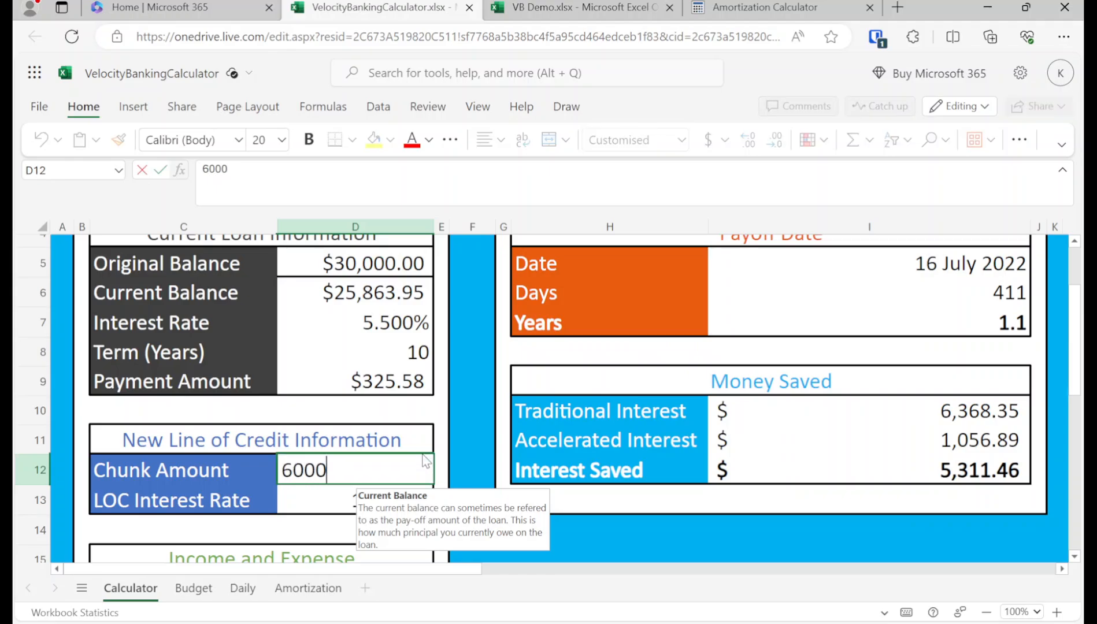
pyautogui.press('Return')
pyautogui.press('Up')
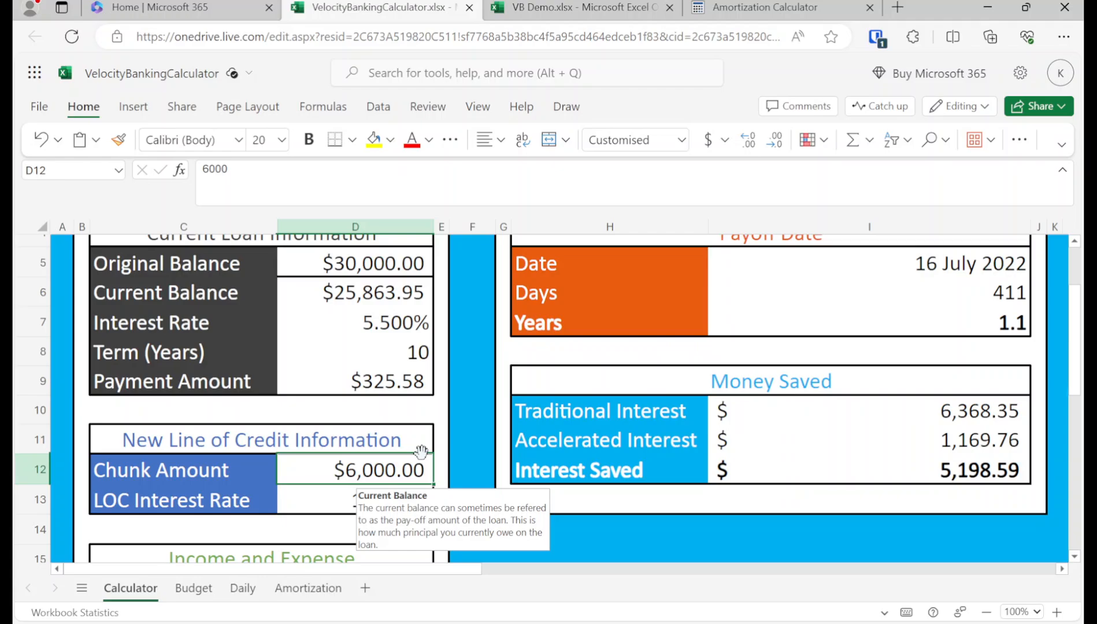
# Try a Chunk Amount of 10000 for the new line of credit and check the Money Saved figures.
pyautogui.write('10000')
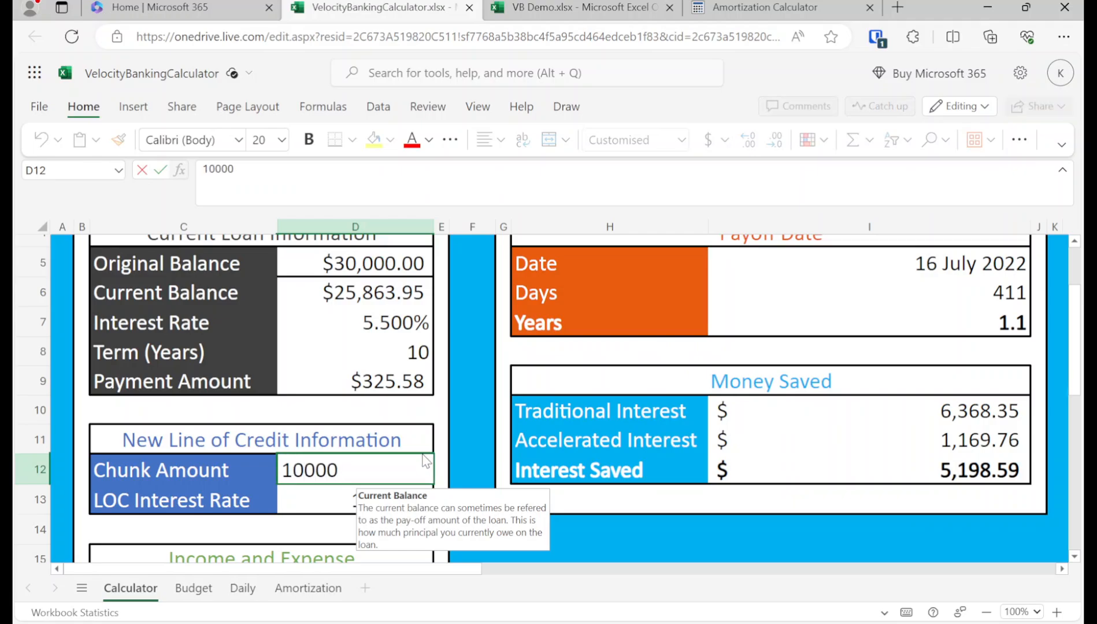
pyautogui.press('Return')
pyautogui.press('Up')
pyautogui.press('Right')
pyautogui.press('Right')
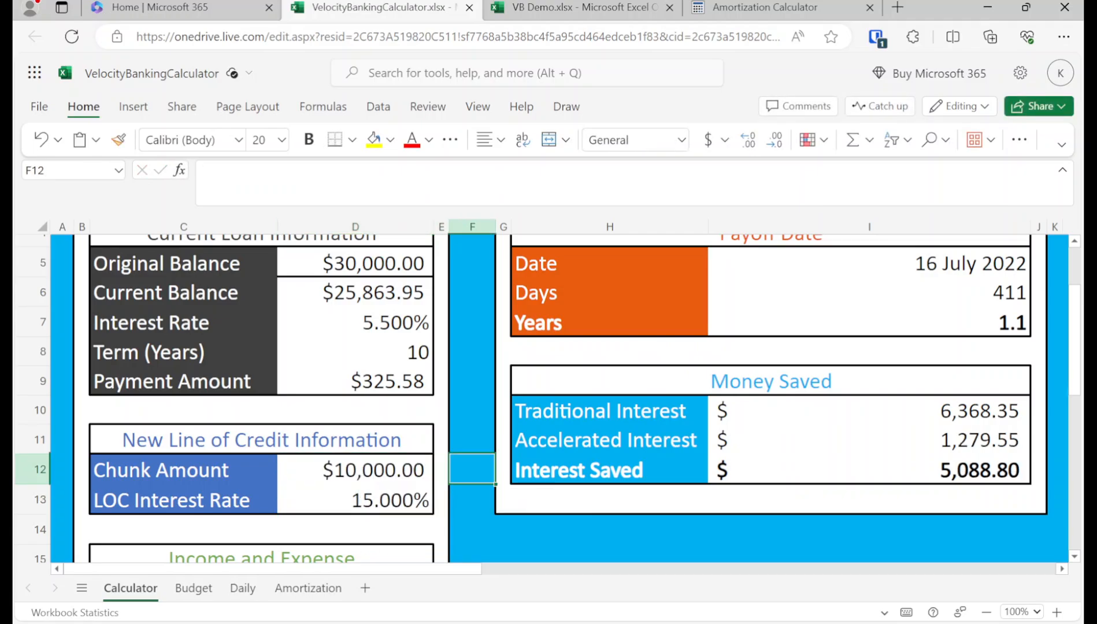
pyautogui.press('Up')
pyautogui.press('Right')
pyautogui.press('Left')
pyautogui.press('Left')
# Try the full loan balance of 25863.95 as the Chunk Amount and inspect the Accelerated Interest.
pyautogui.click(420, 456)
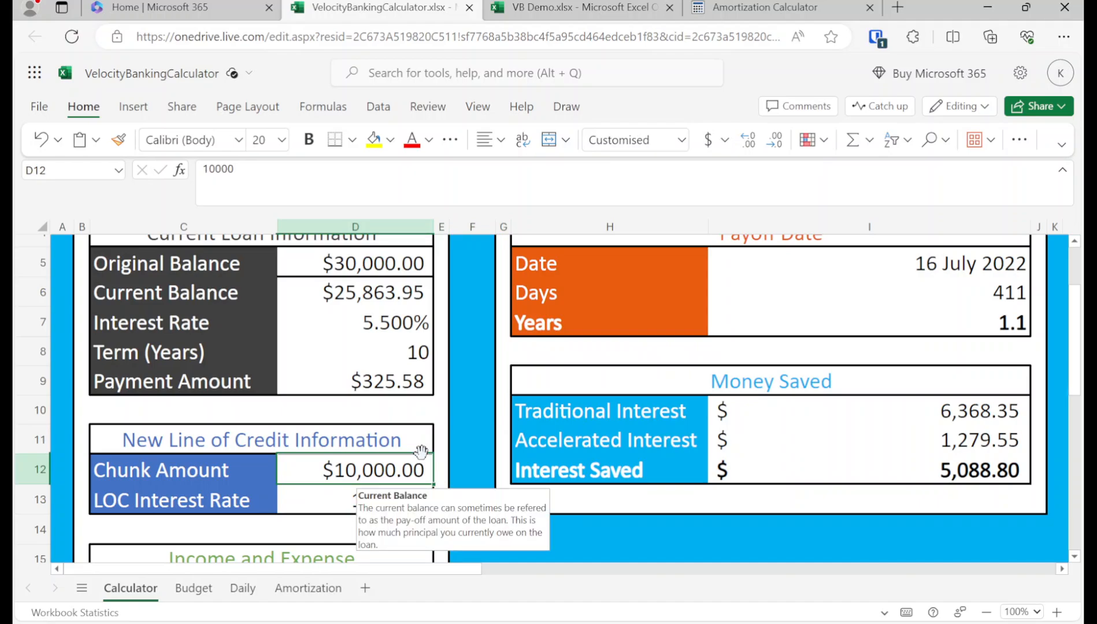
pyautogui.write('2586.95')
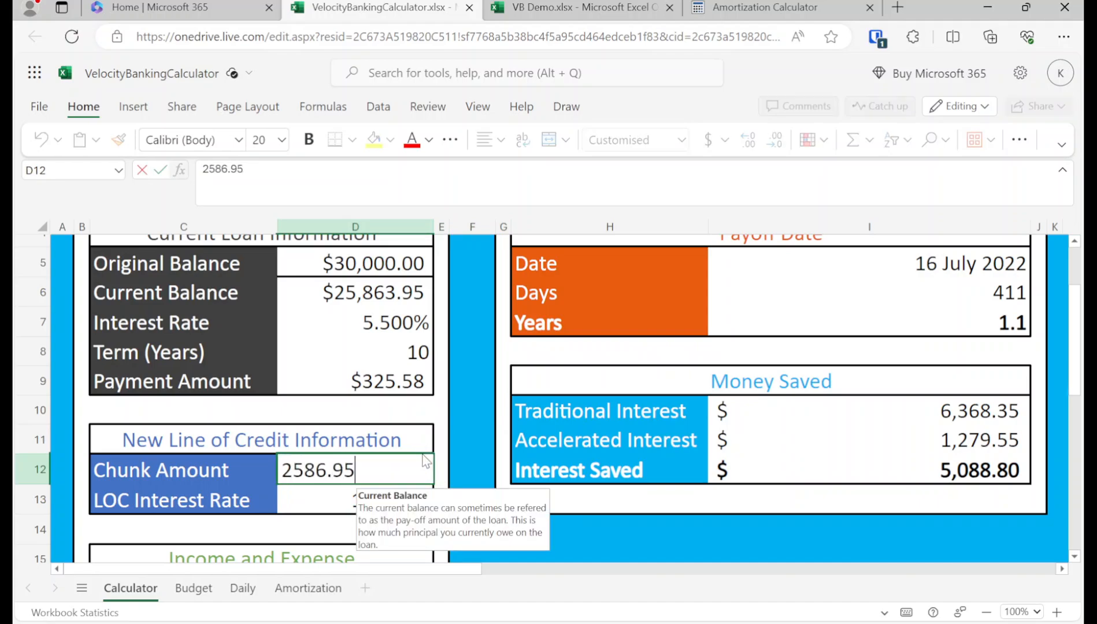
pyautogui.press('BackSpace')
pyautogui.press('BackSpace')
pyautogui.press('BackSpace')
pyautogui.write('3.95')
pyautogui.press('Return')
pyautogui.press('Up')
pyautogui.press('Right')
pyautogui.press('Right')
pyautogui.press('Up')
pyautogui.press('Right')
pyautogui.press('Right')
pyautogui.press('Right')
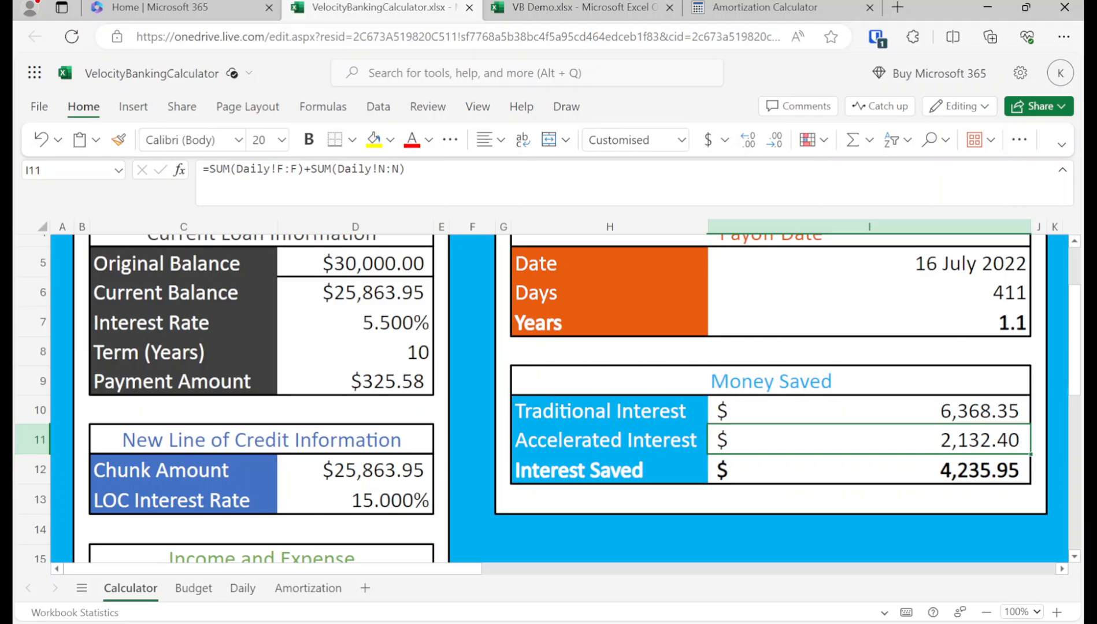
# Set the Chunk Amount of the new line of credit back to 5000.
pyautogui.press('Left')
pyautogui.press('Left')
pyautogui.press('Left')
pyautogui.press('Left')
pyautogui.press('Left')
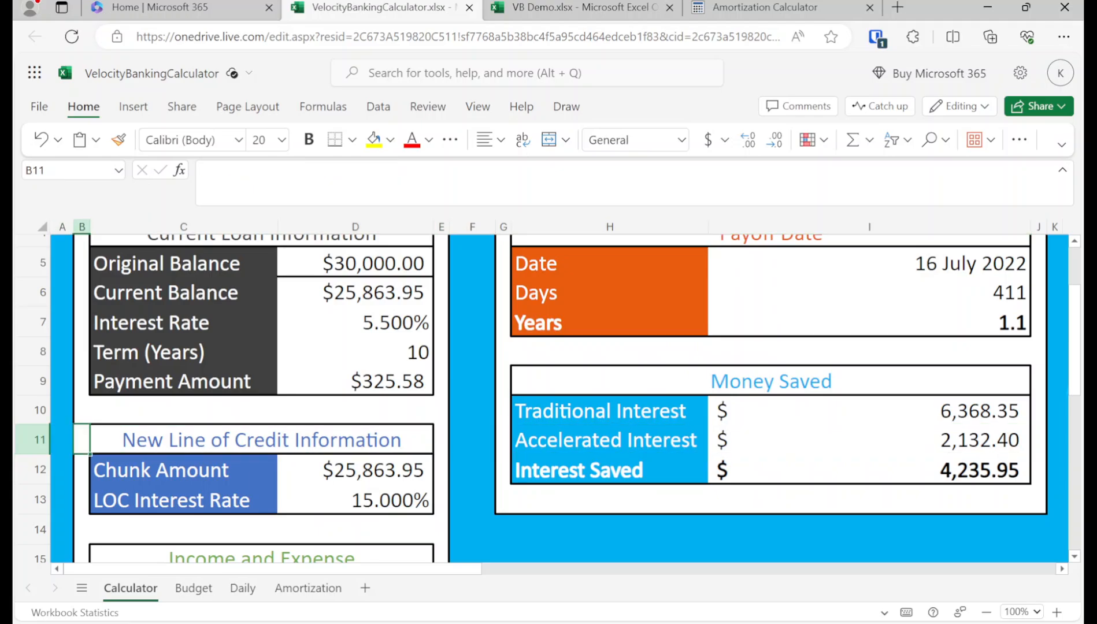
pyautogui.press('Down')
pyautogui.press('Down')
pyautogui.press('Right')
pyautogui.press('Up')
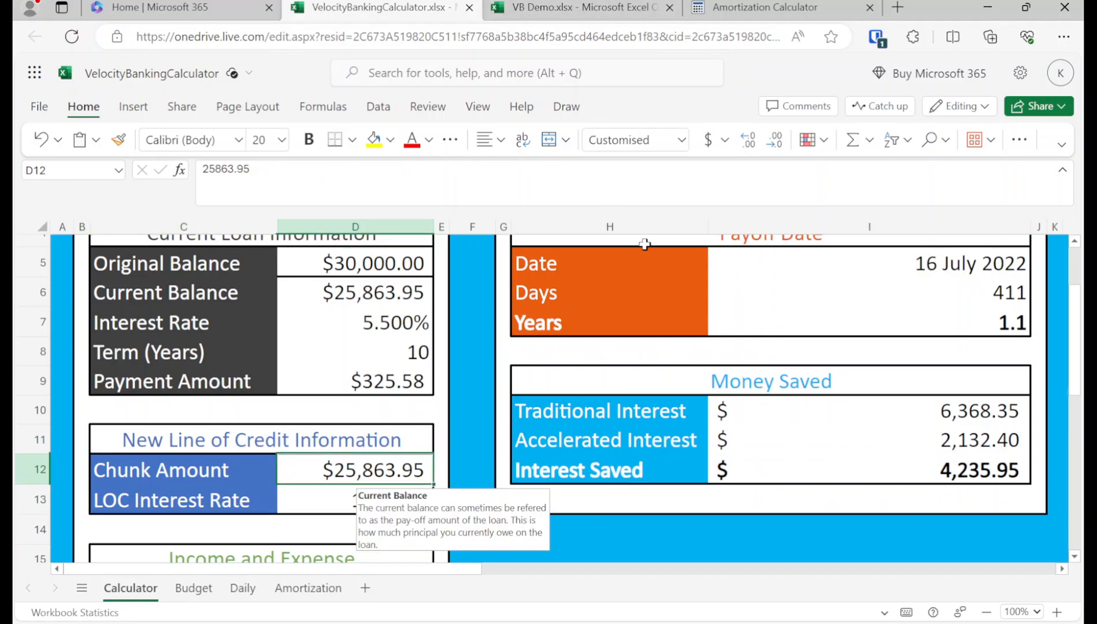
pyautogui.write('5000')
pyautogui.press('Return')
pyautogui.press('Up')
pyautogui.press('Up')
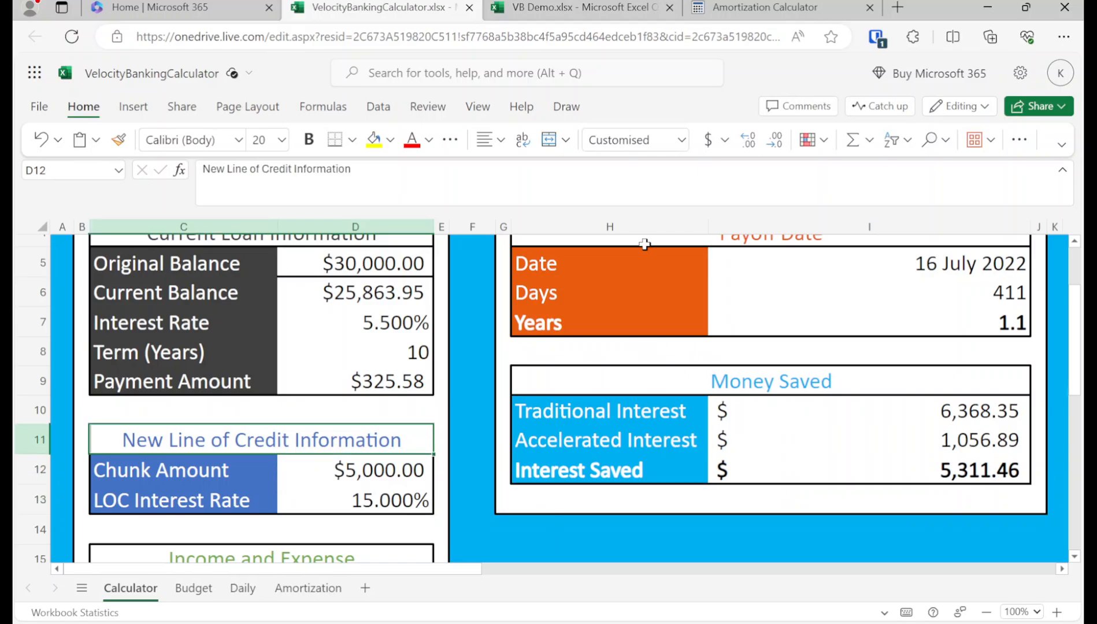
pyautogui.press('Up')
pyautogui.press('Up')
pyautogui.press('Right')
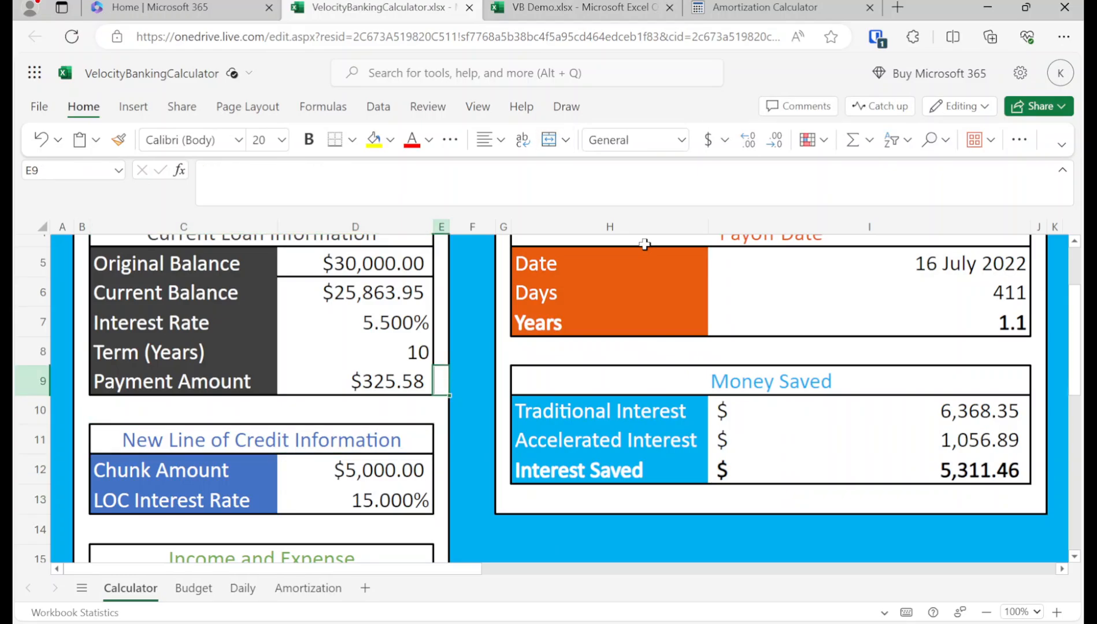
# Switch to VB Demo and calculate the total payoff time in cell E12 with =21/12+1.1.
pyautogui.click(626, 3)
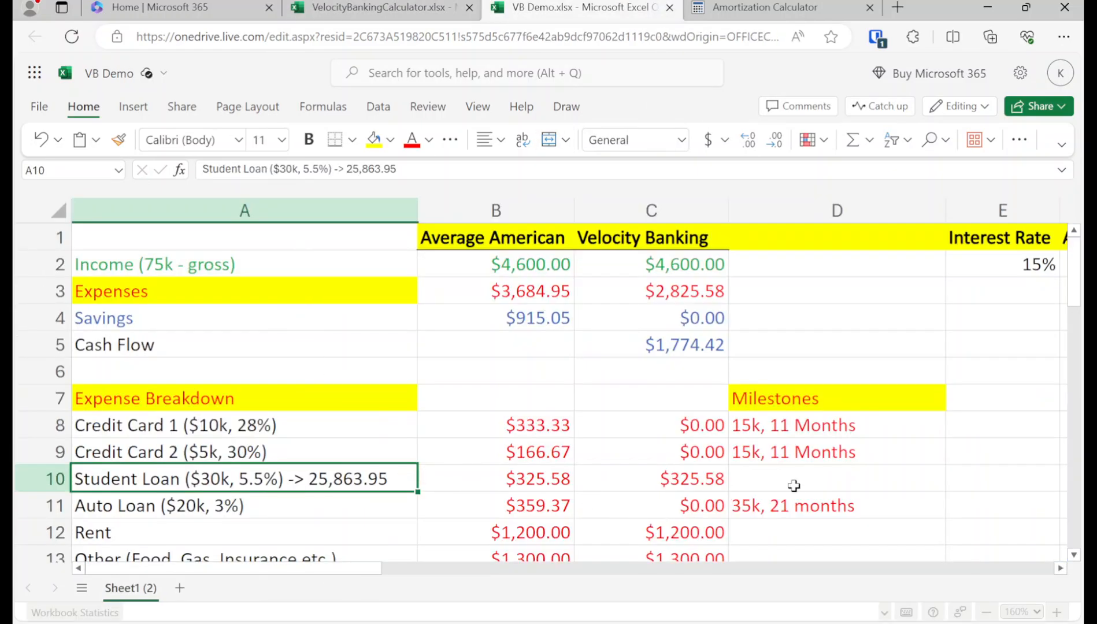
pyautogui.scroll(-2, 800, 486)
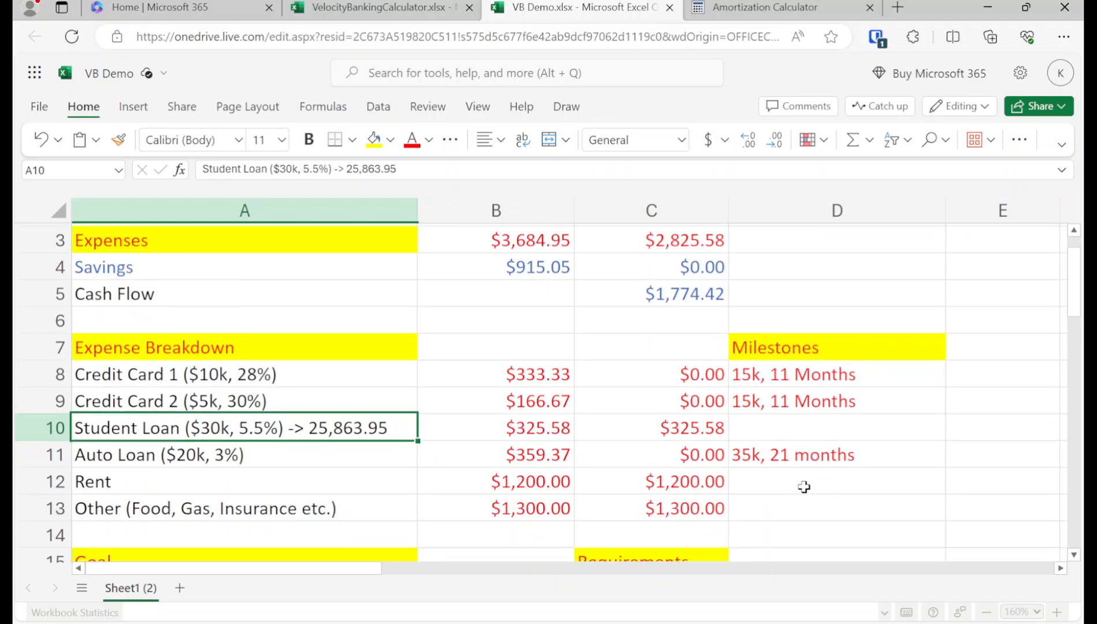
pyautogui.click(979, 483)
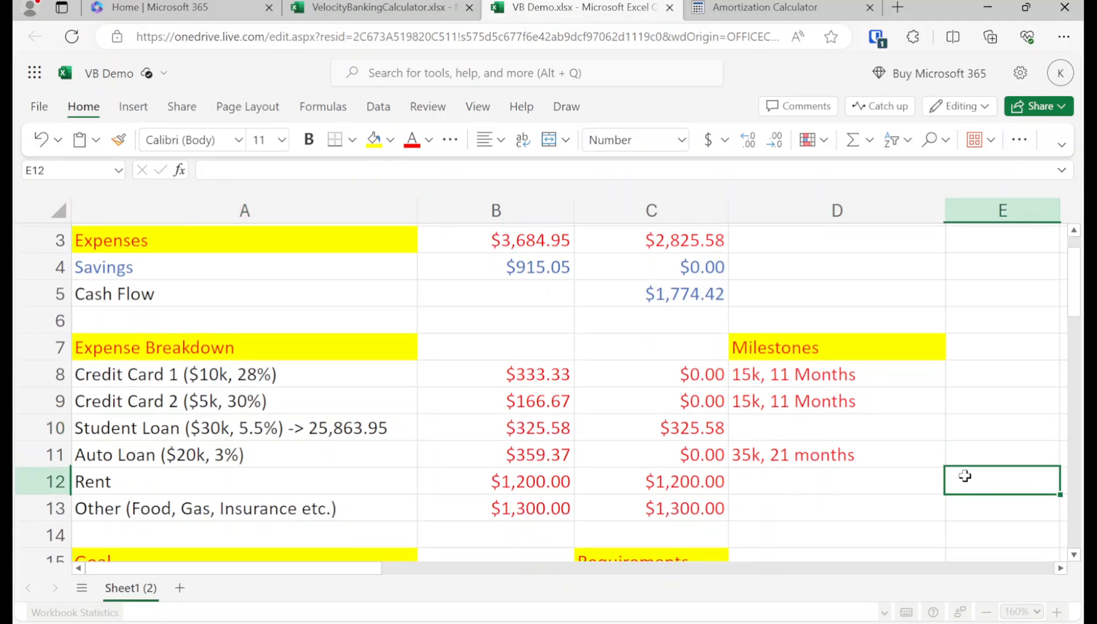
pyautogui.write('=21')
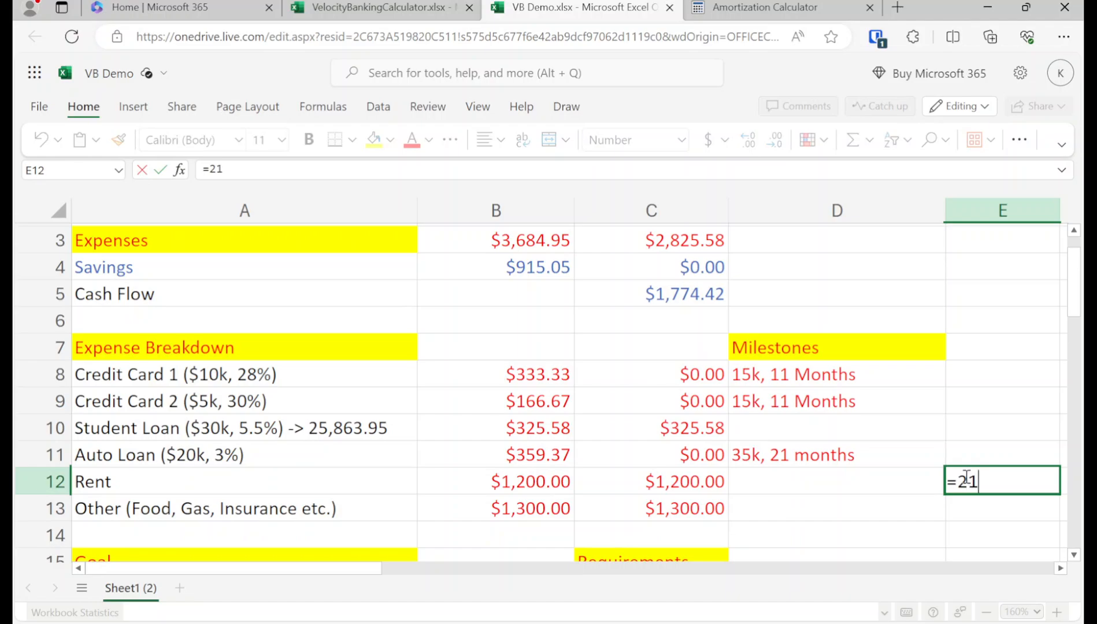
pyautogui.write('/12+1')
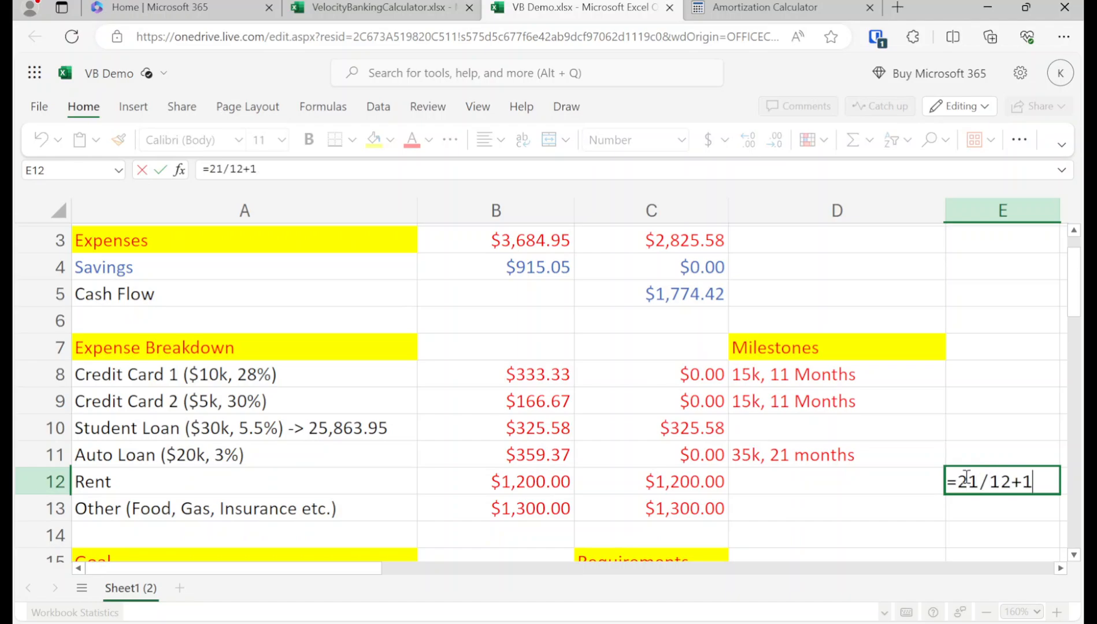
pyautogui.write('.1')
pyautogui.press('Return')
pyautogui.press('Up')
pyautogui.press('Up')
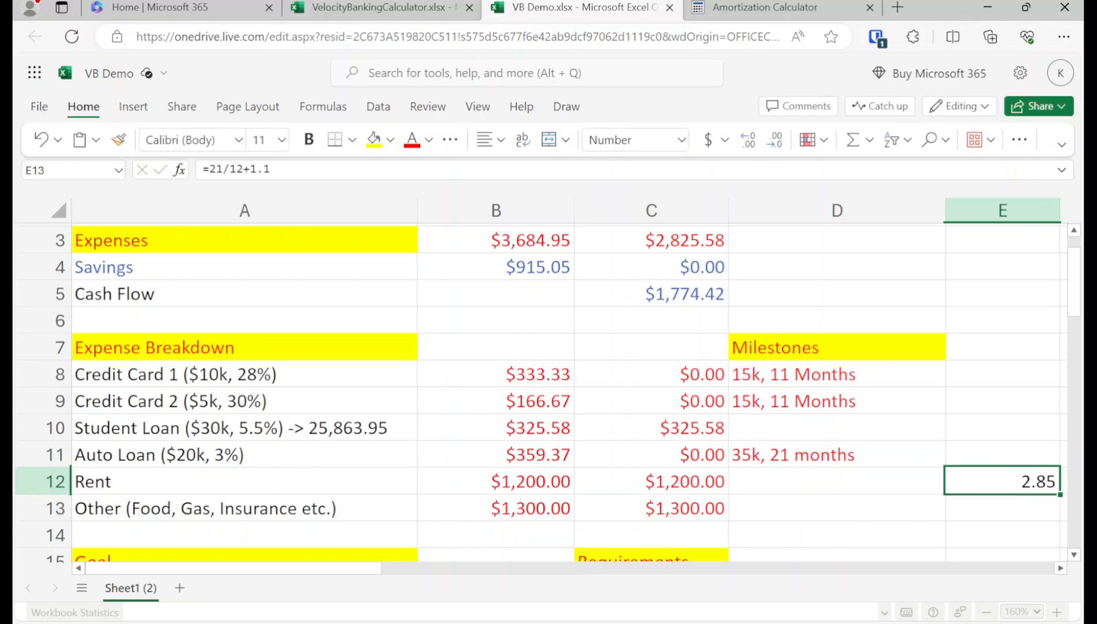
# Enter the milestone "65k, 2.85 years" for the Student Loan in cell D10.
pyautogui.press('Left')
pyautogui.press('Up')
pyautogui.write('2.')
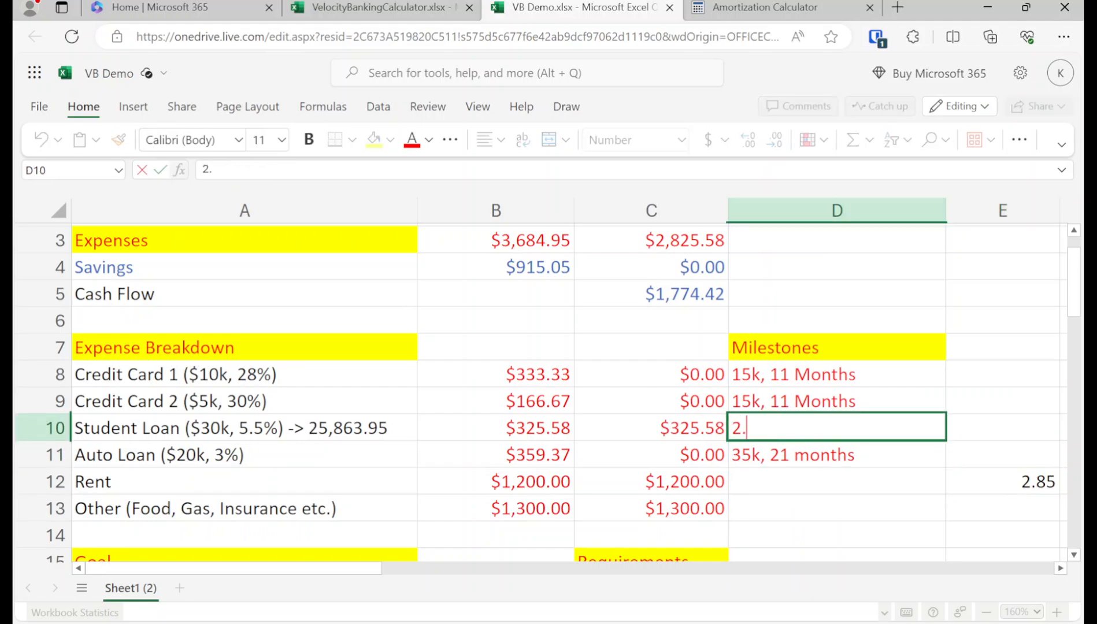
pyautogui.write('85 years')
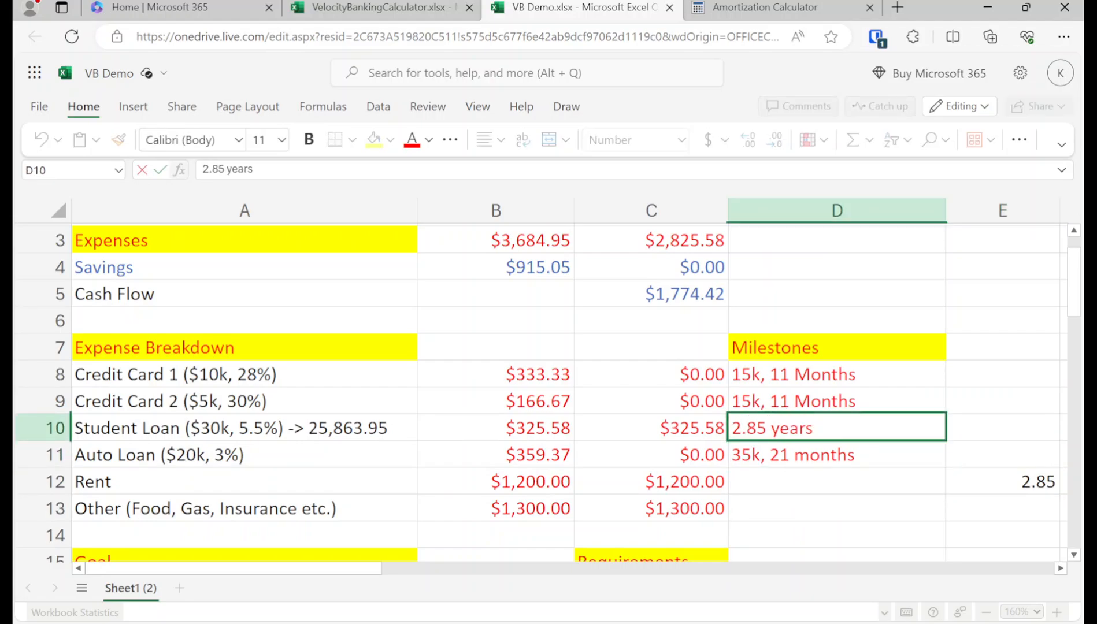
pyautogui.press('Return')
pyautogui.press('Up')
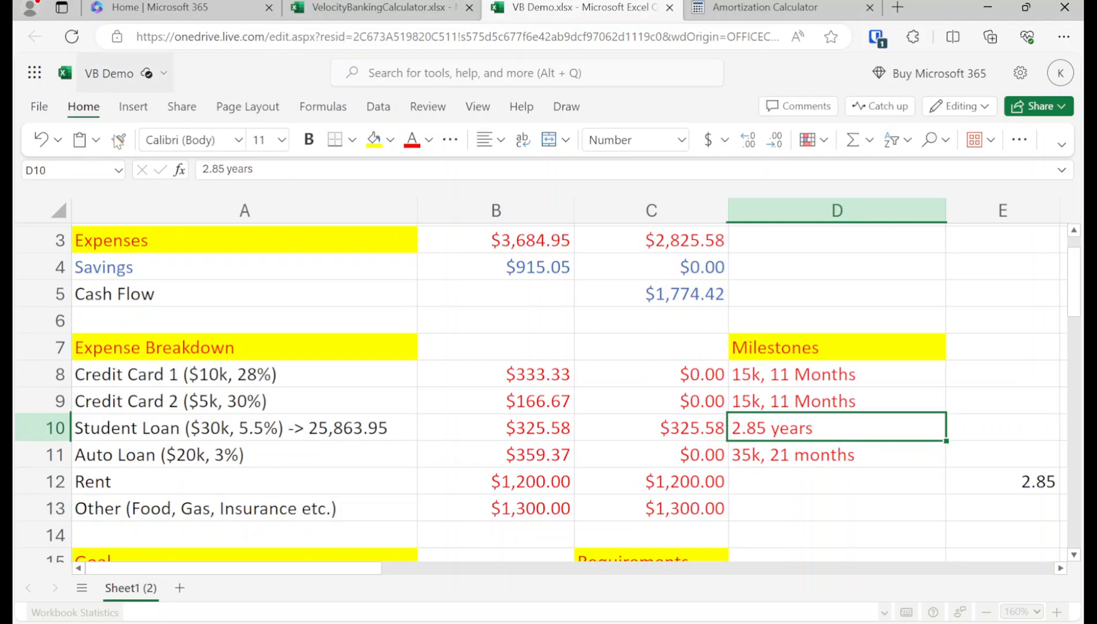
pyautogui.click(202, 169)
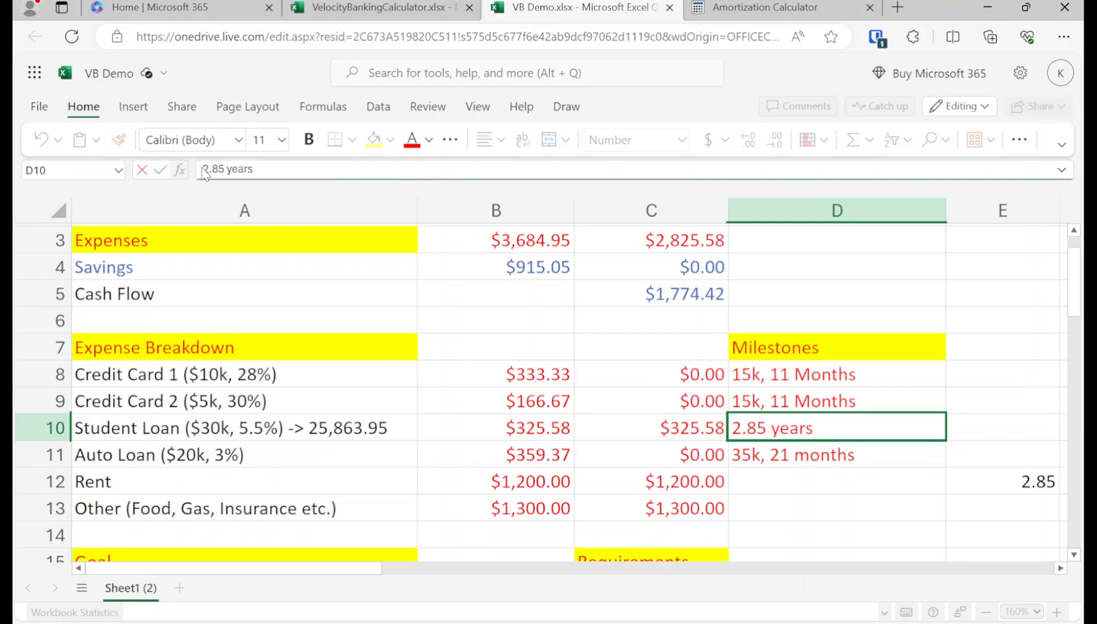
pyautogui.write('65k,')
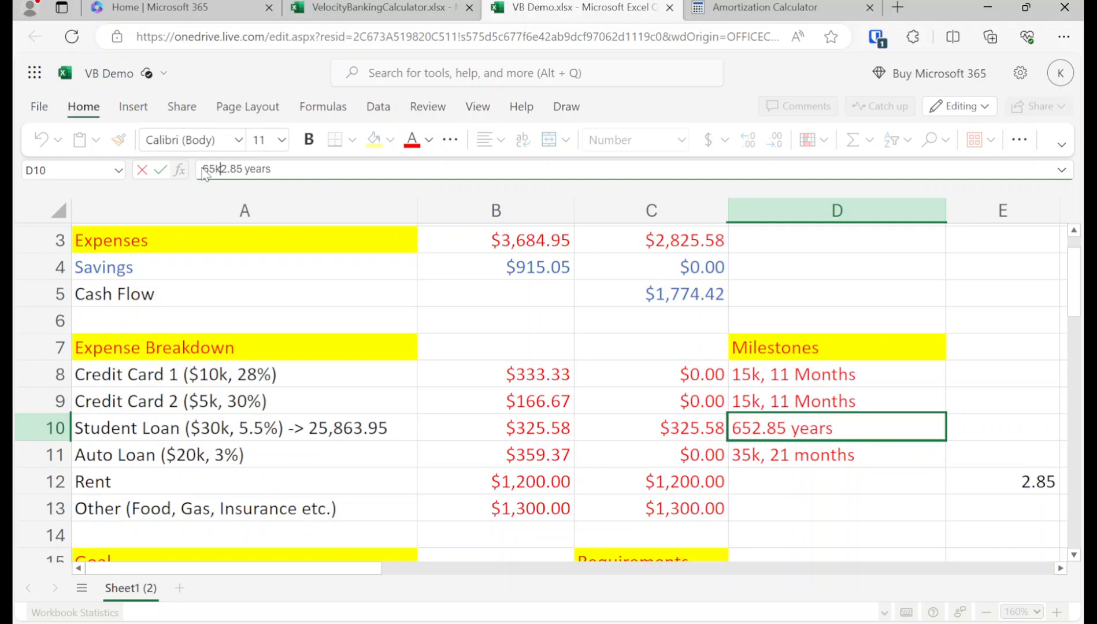
pyautogui.press('Return')
# Set the Student Loan payment in the Velocity Banking column to 0.
pyautogui.press('Up')
pyautogui.press('Left')
pyautogui.press('Left')
pyautogui.press('Left')
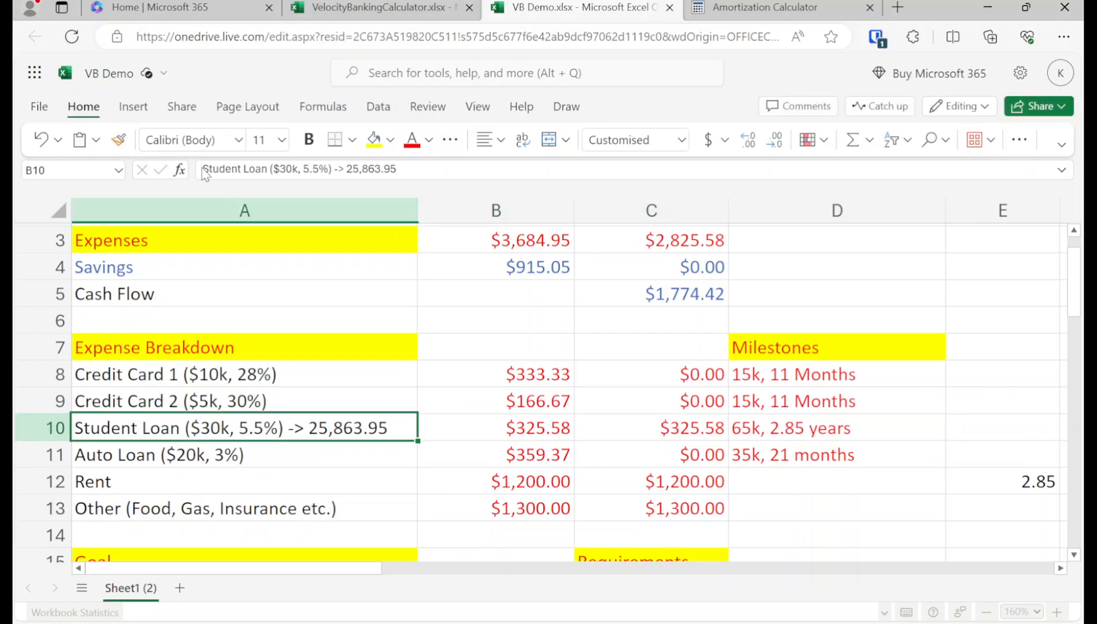
pyautogui.press('Right')
pyautogui.press('Right')
pyautogui.write('0')
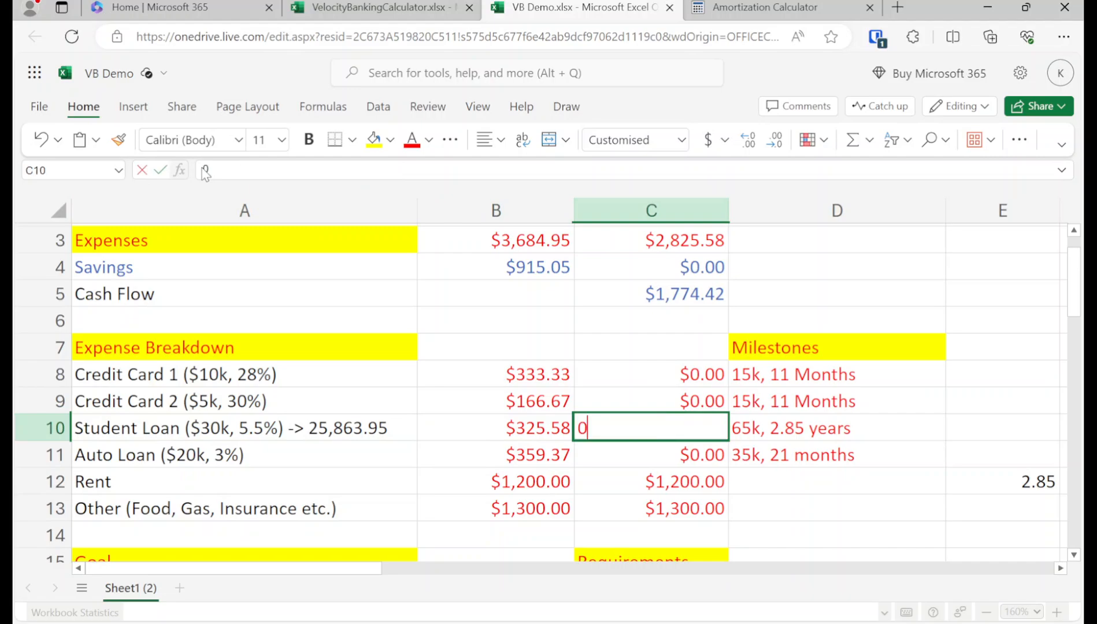
pyautogui.press('Return')
# Copy the Velocity Banking Cash Flow formula from C5 into the Savings cell C4.
pyautogui.press('Up')
pyautogui.press('Up')
pyautogui.press('Up')
pyautogui.press('Up')
pyautogui.press('Up')
pyautogui.press('Up')
pyautogui.press('Up')
pyautogui.press('Up')
pyautogui.press('Up')
pyautogui.press('Down')
pyautogui.press('Down')
pyautogui.press('Down')
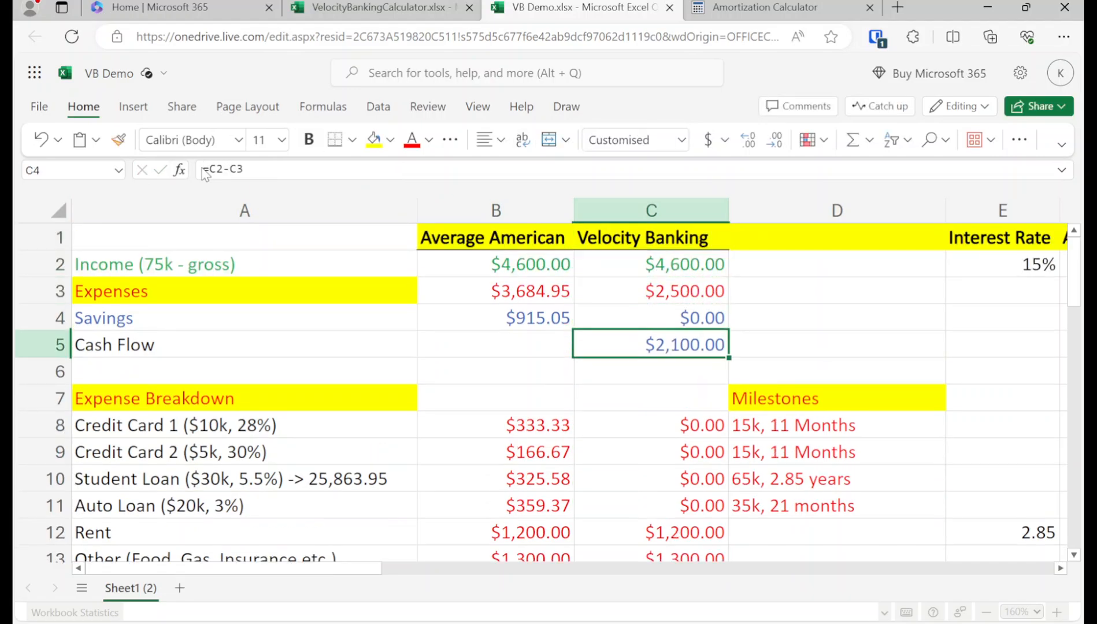
pyautogui.hotkey('ctrl', 'c')
pyautogui.press('Up')
pyautogui.hotkey('ctrl', 'v')
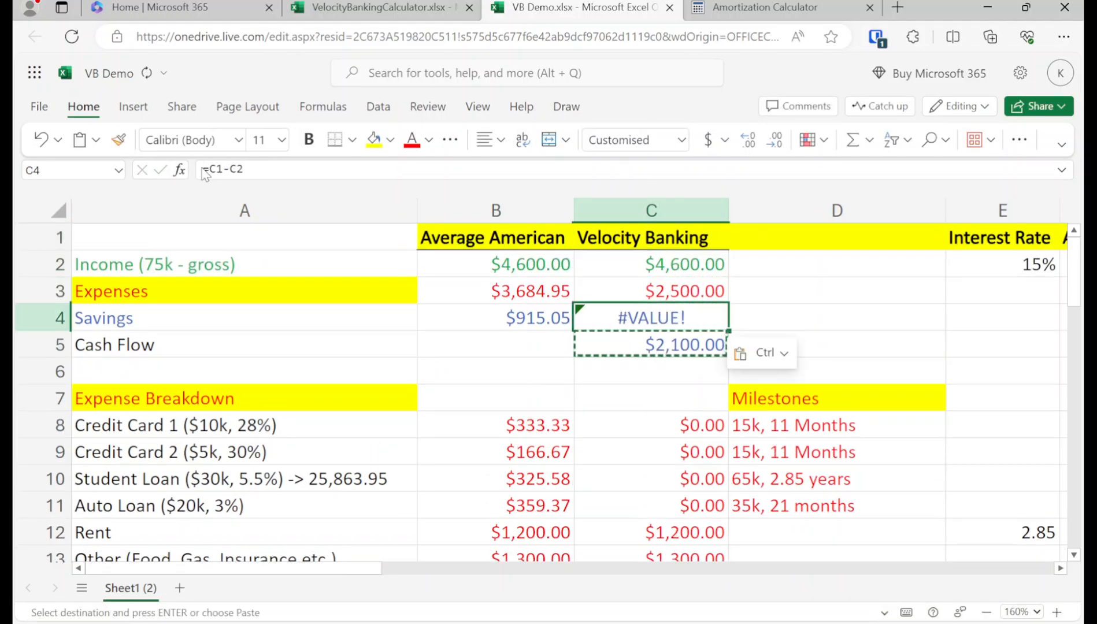
# Undo the pasted formula in the Velocity Banking Savings cell C4 and enter =2100*2 there.
pyautogui.hotkey('ctrl', 'z')
pyautogui.write('2100')
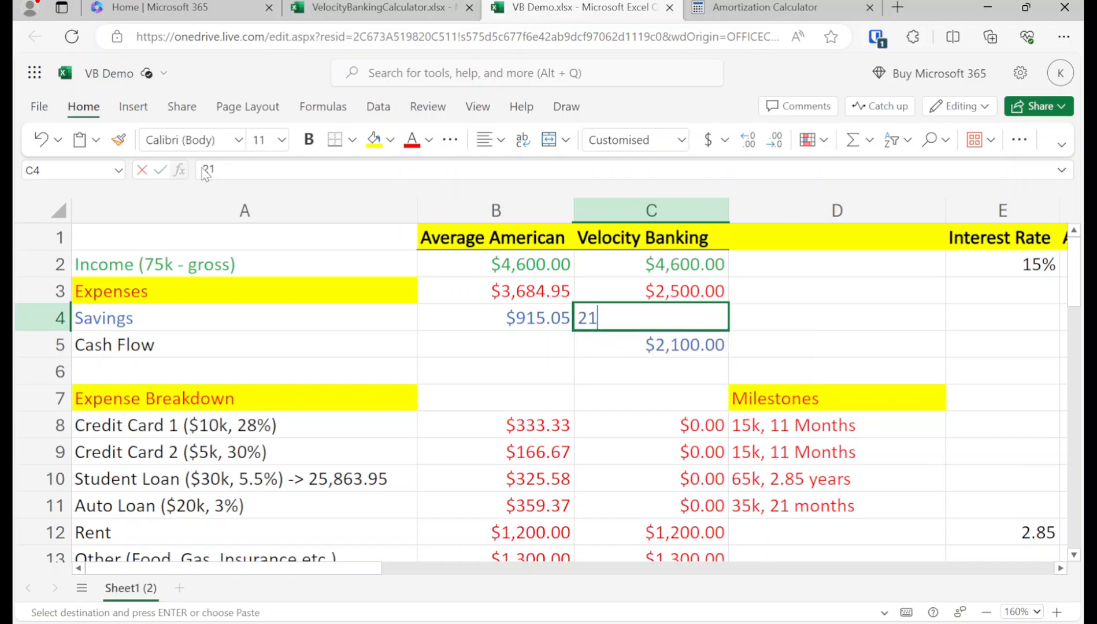
pyautogui.press('Return')
pyautogui.press('Up')
pyautogui.click(254, 168)
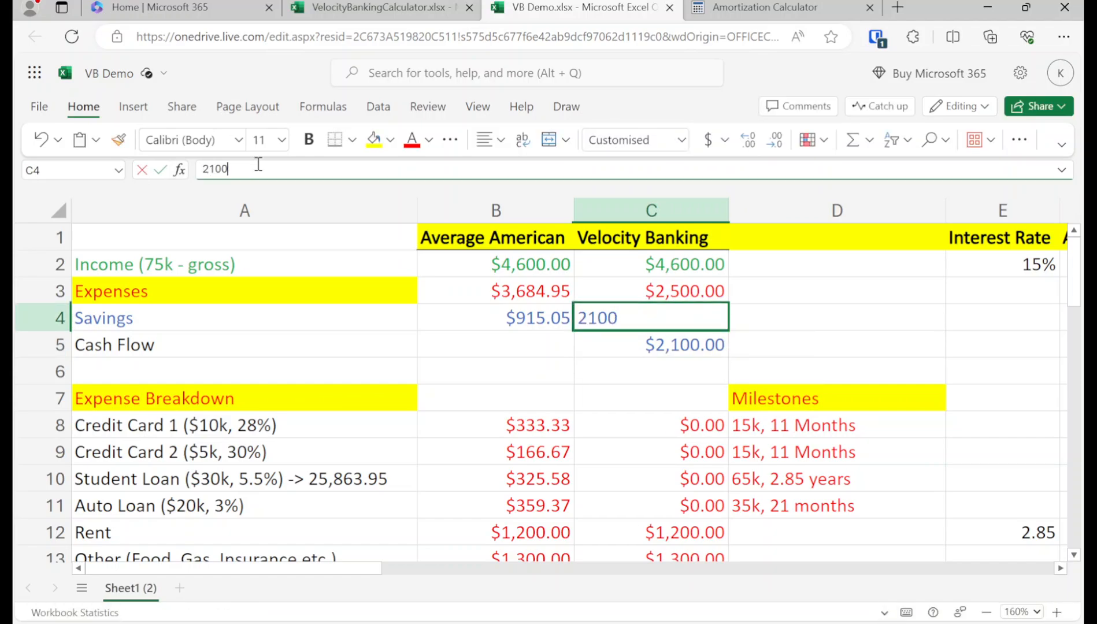
pyautogui.press('Home')
pyautogui.write('=2100')
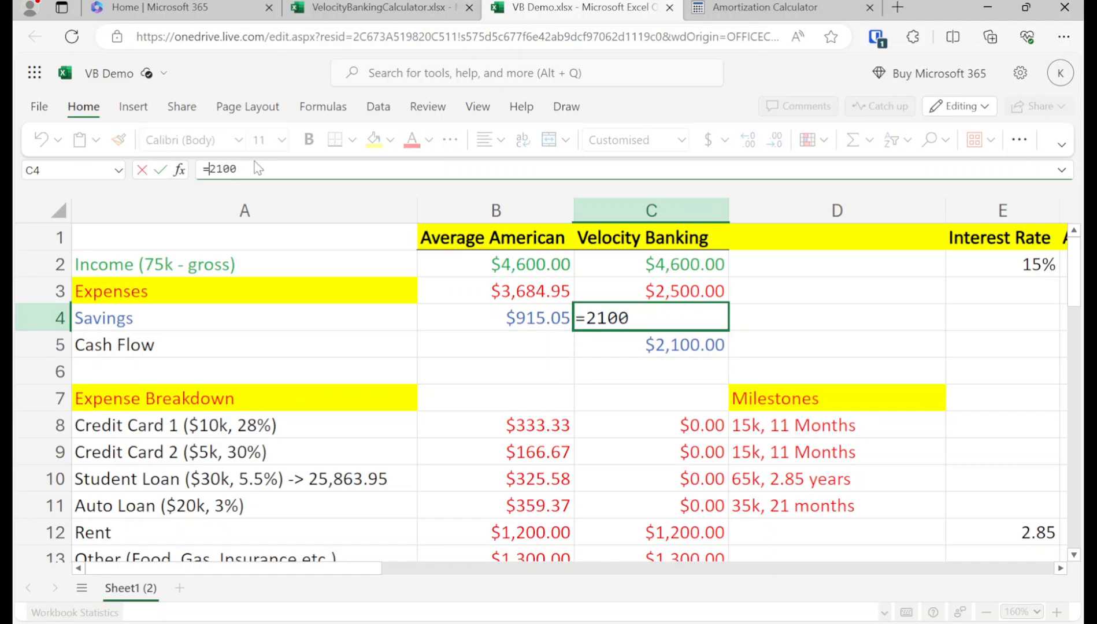
pyautogui.write('*2')
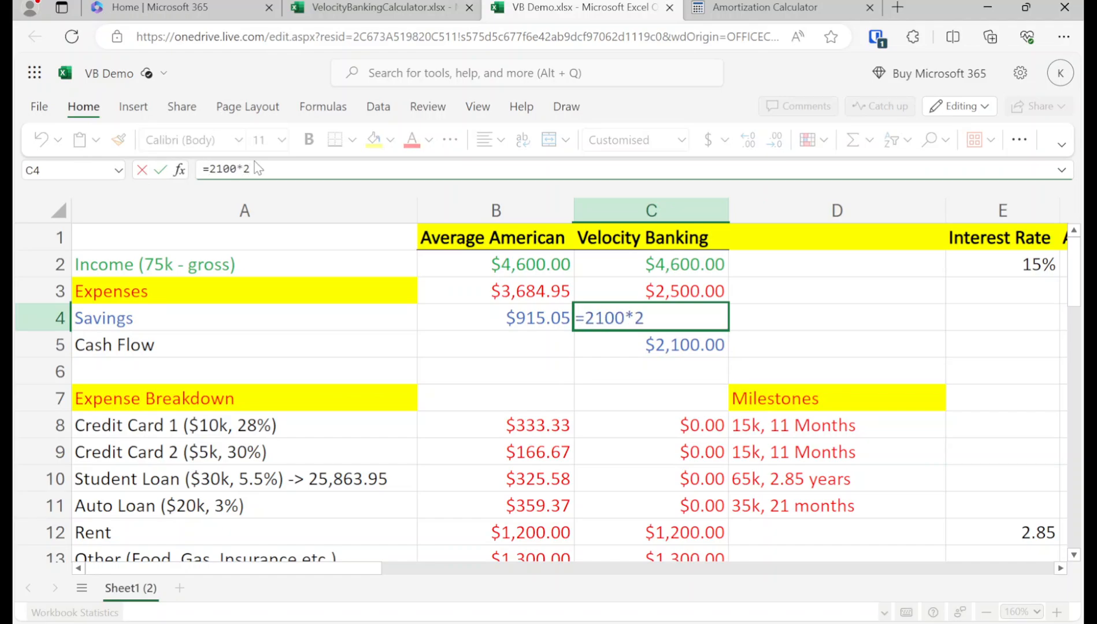
pyautogui.hotkey('ctrl', 'Return')
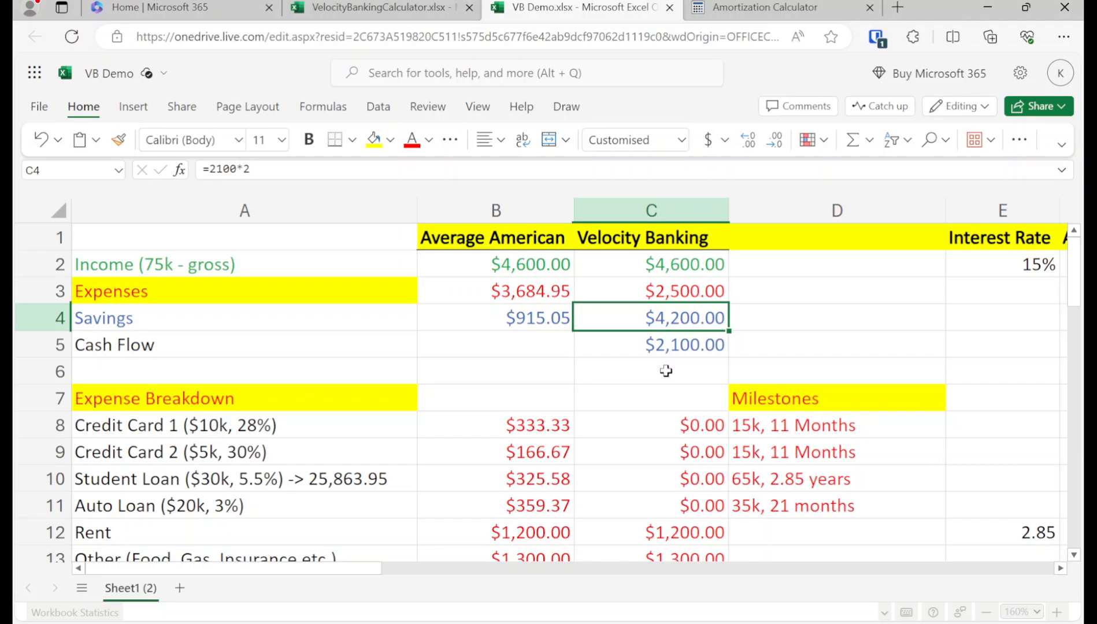
# Highlight the Student Loan milestone in cell D10 with a yellow fill, then select the Student Loan label in A10.
pyautogui.click(793, 473)
pyautogui.click(374, 140)
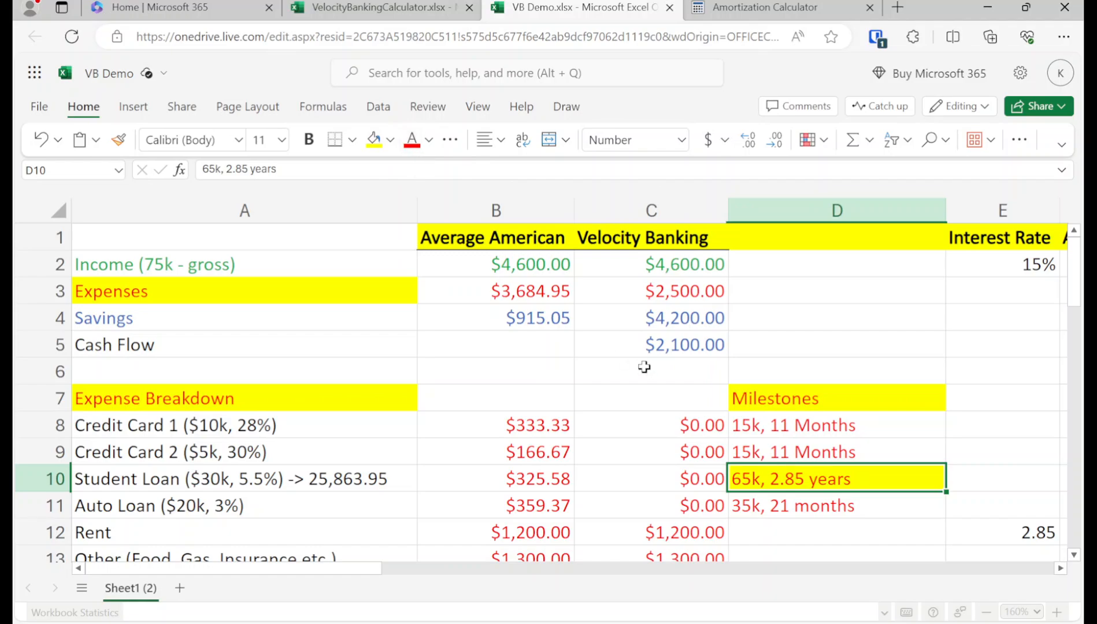
pyautogui.click(391, 478)
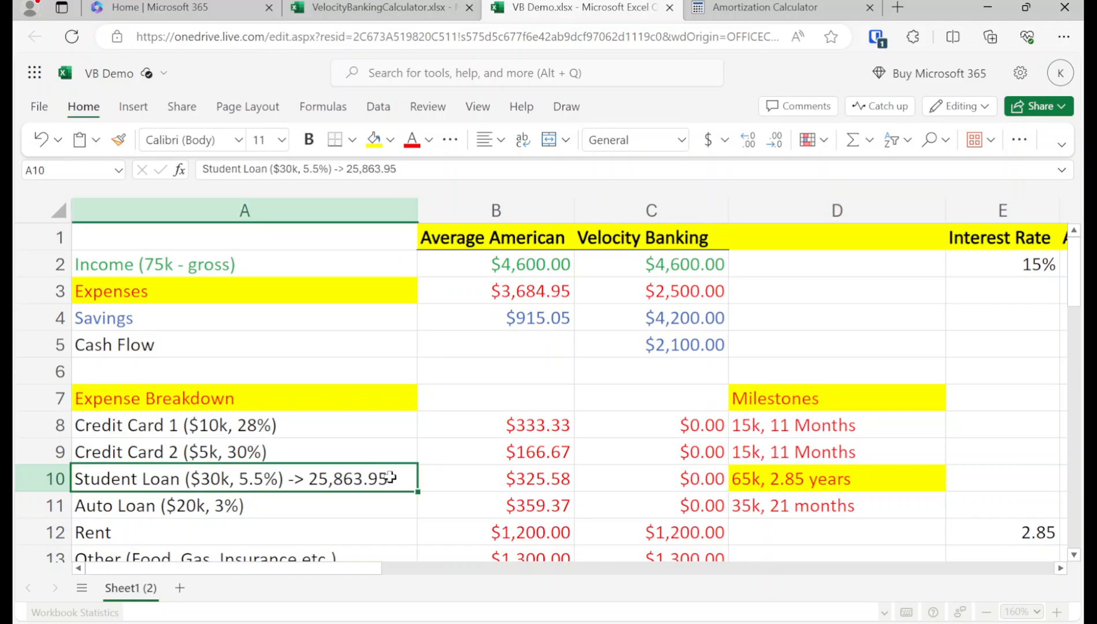